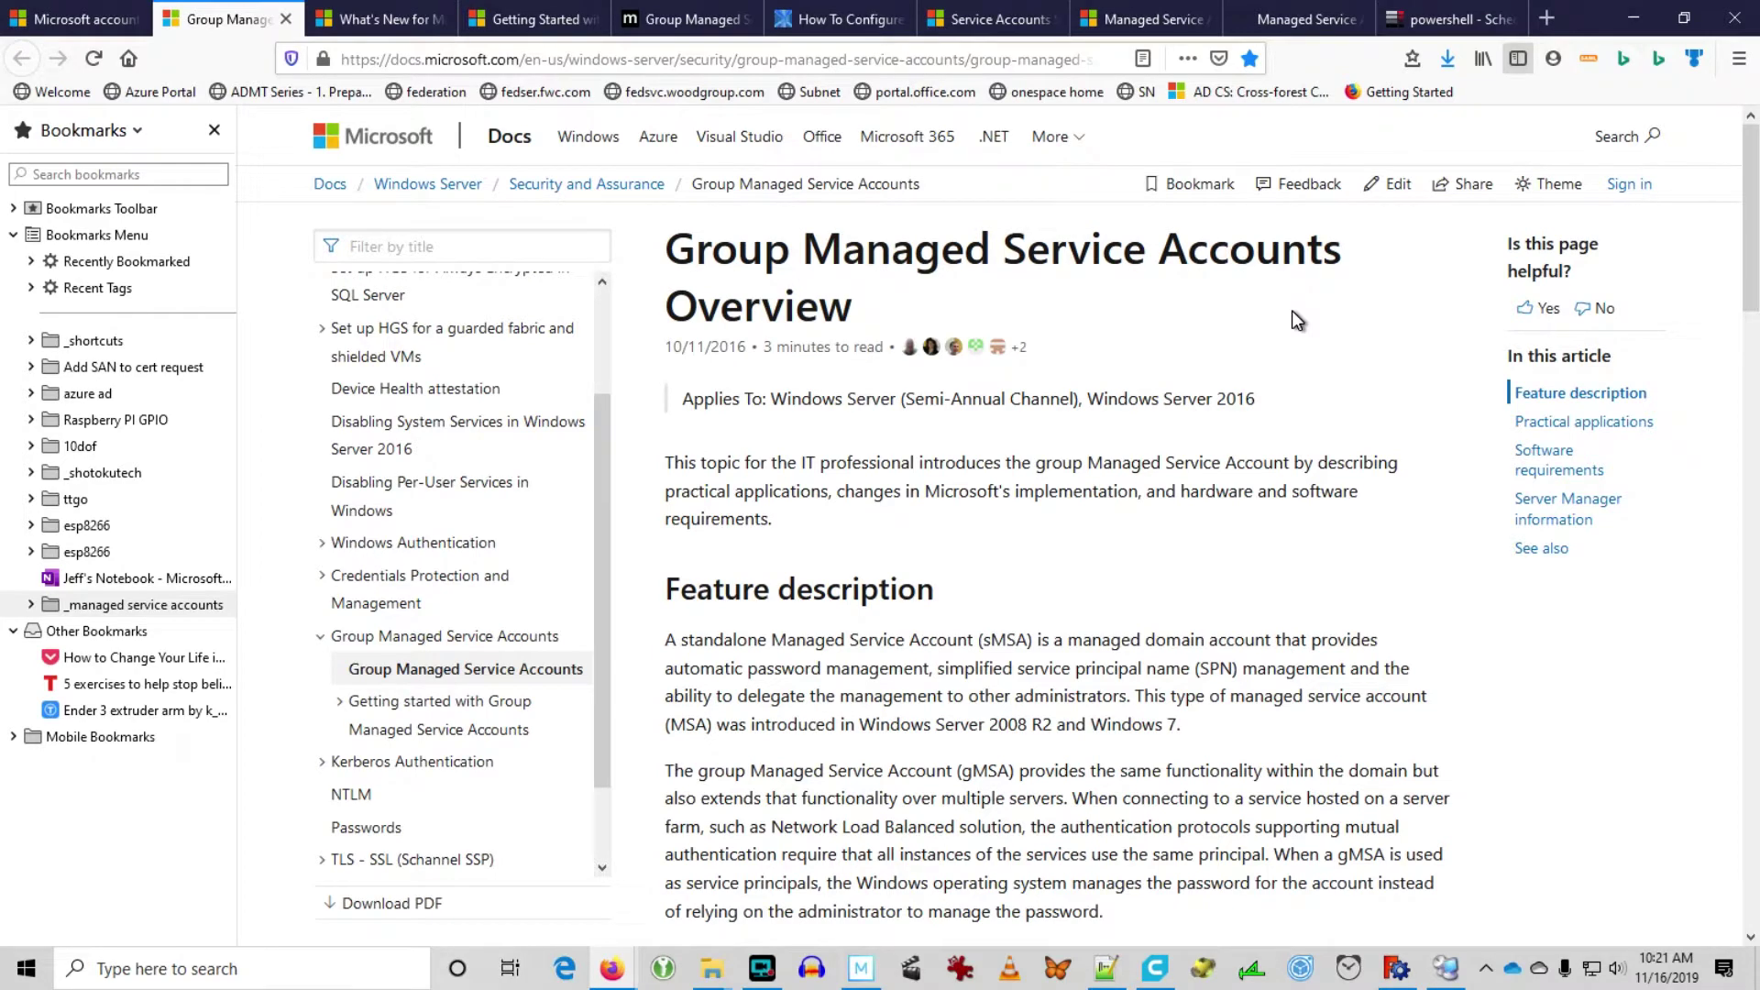
Step: Highlight the article title, the 2016 Applies To entry and the MSA abbreviation
drag(1341, 260, 671, 258)
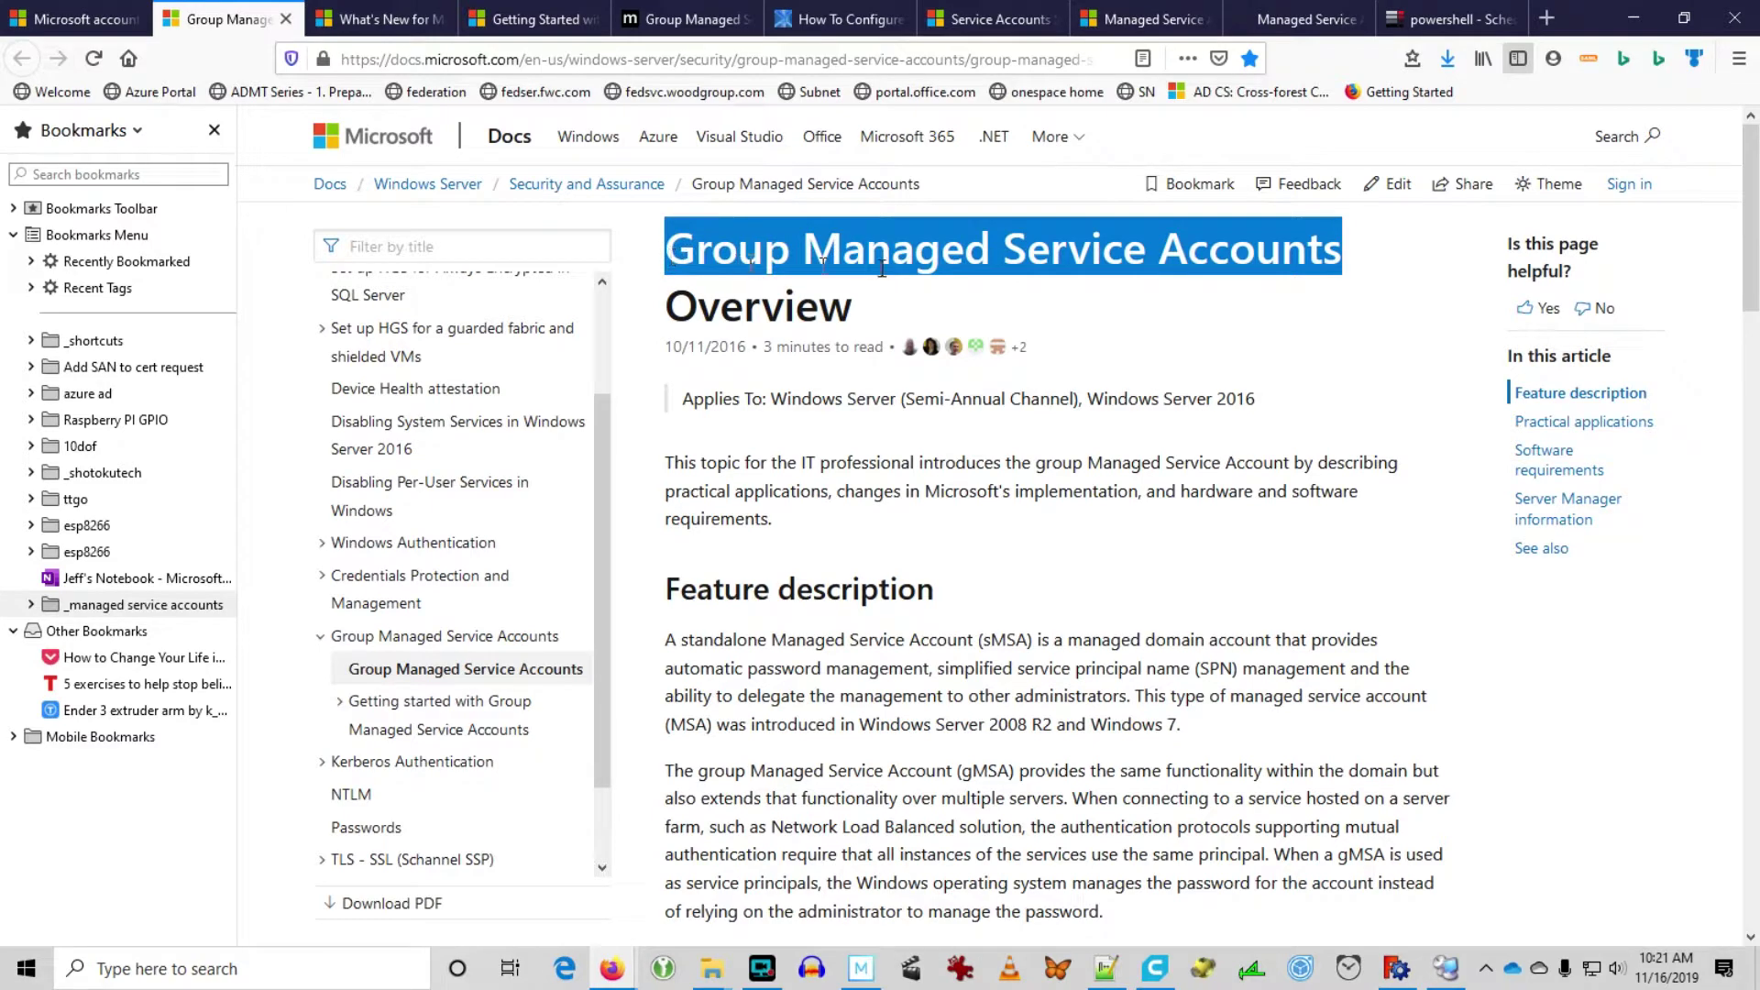
click(1003, 297)
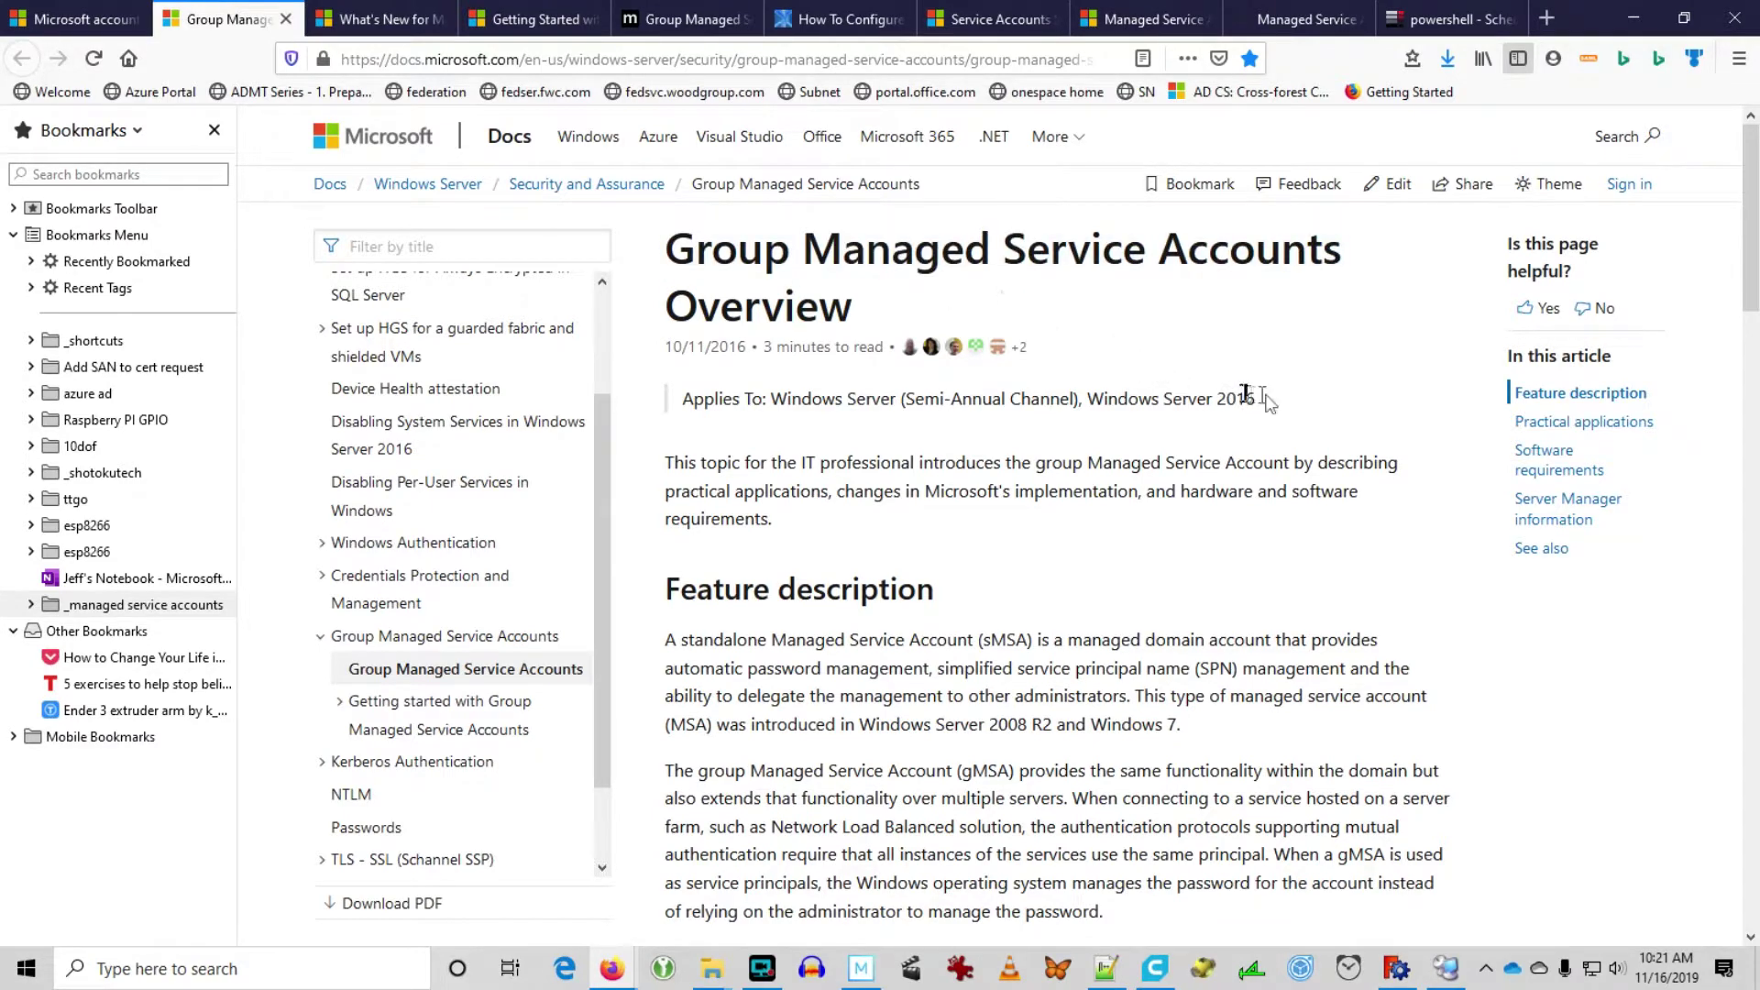
drag(1253, 400, 1218, 400)
scroll(1166, 556, down, 3)
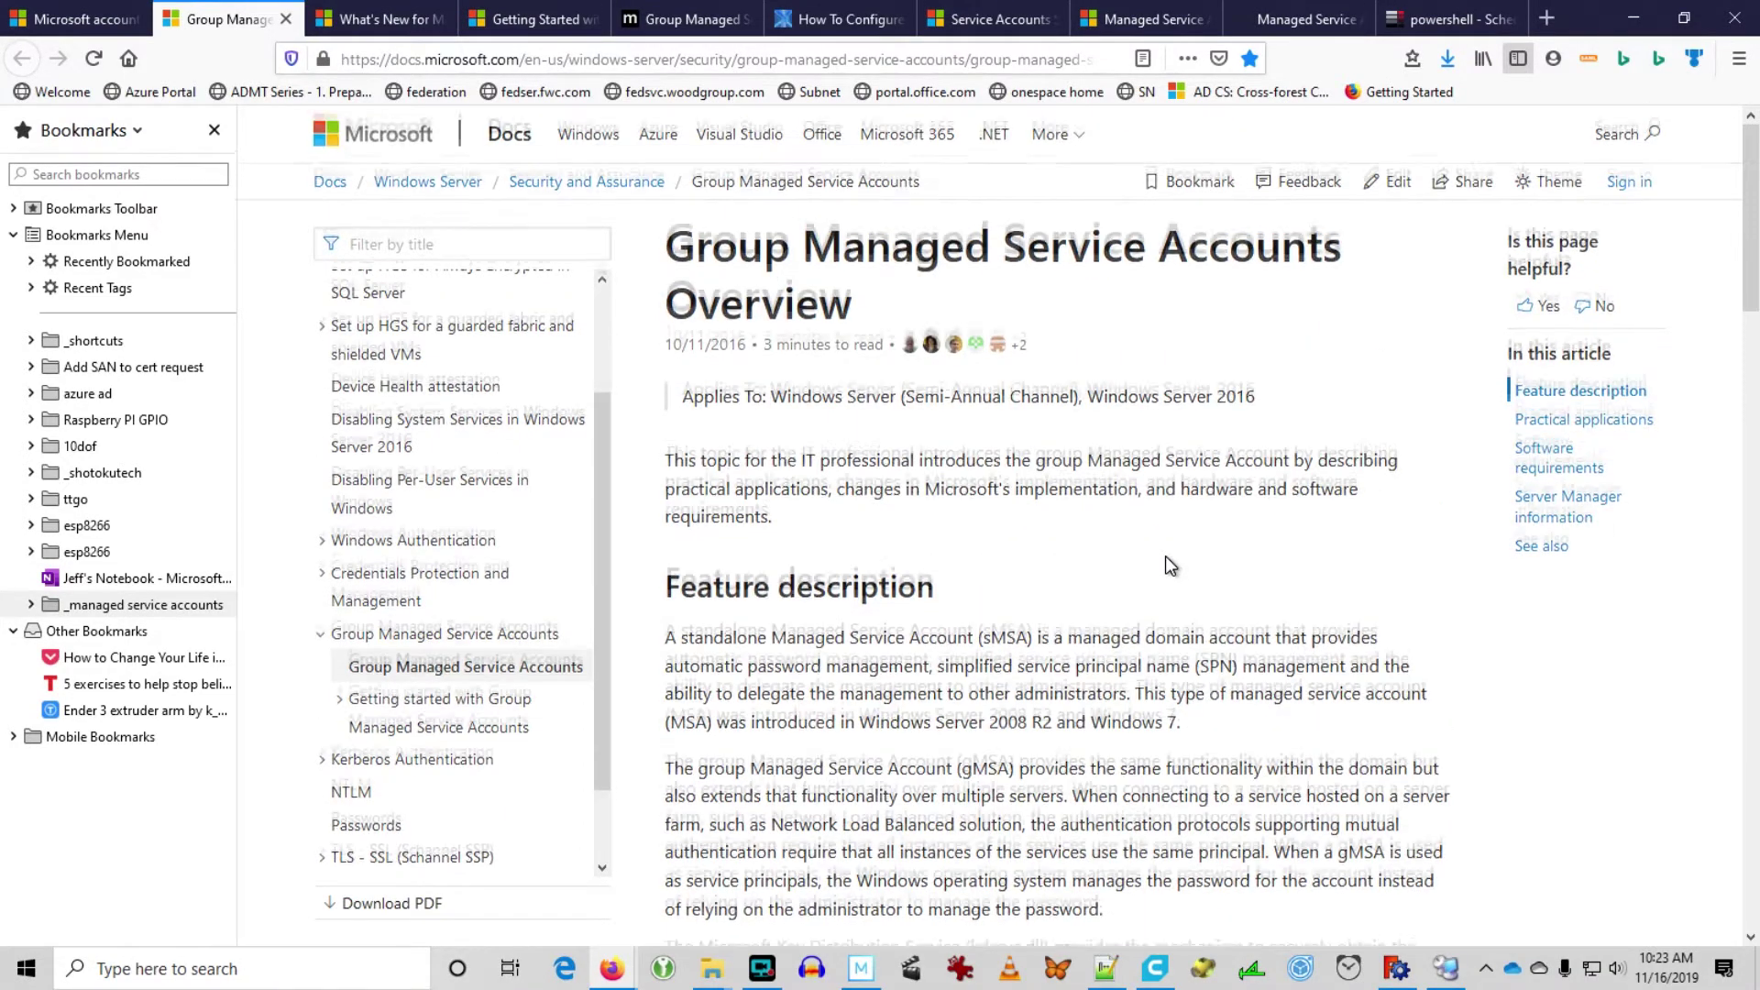
scroll(1167, 557, down, 2)
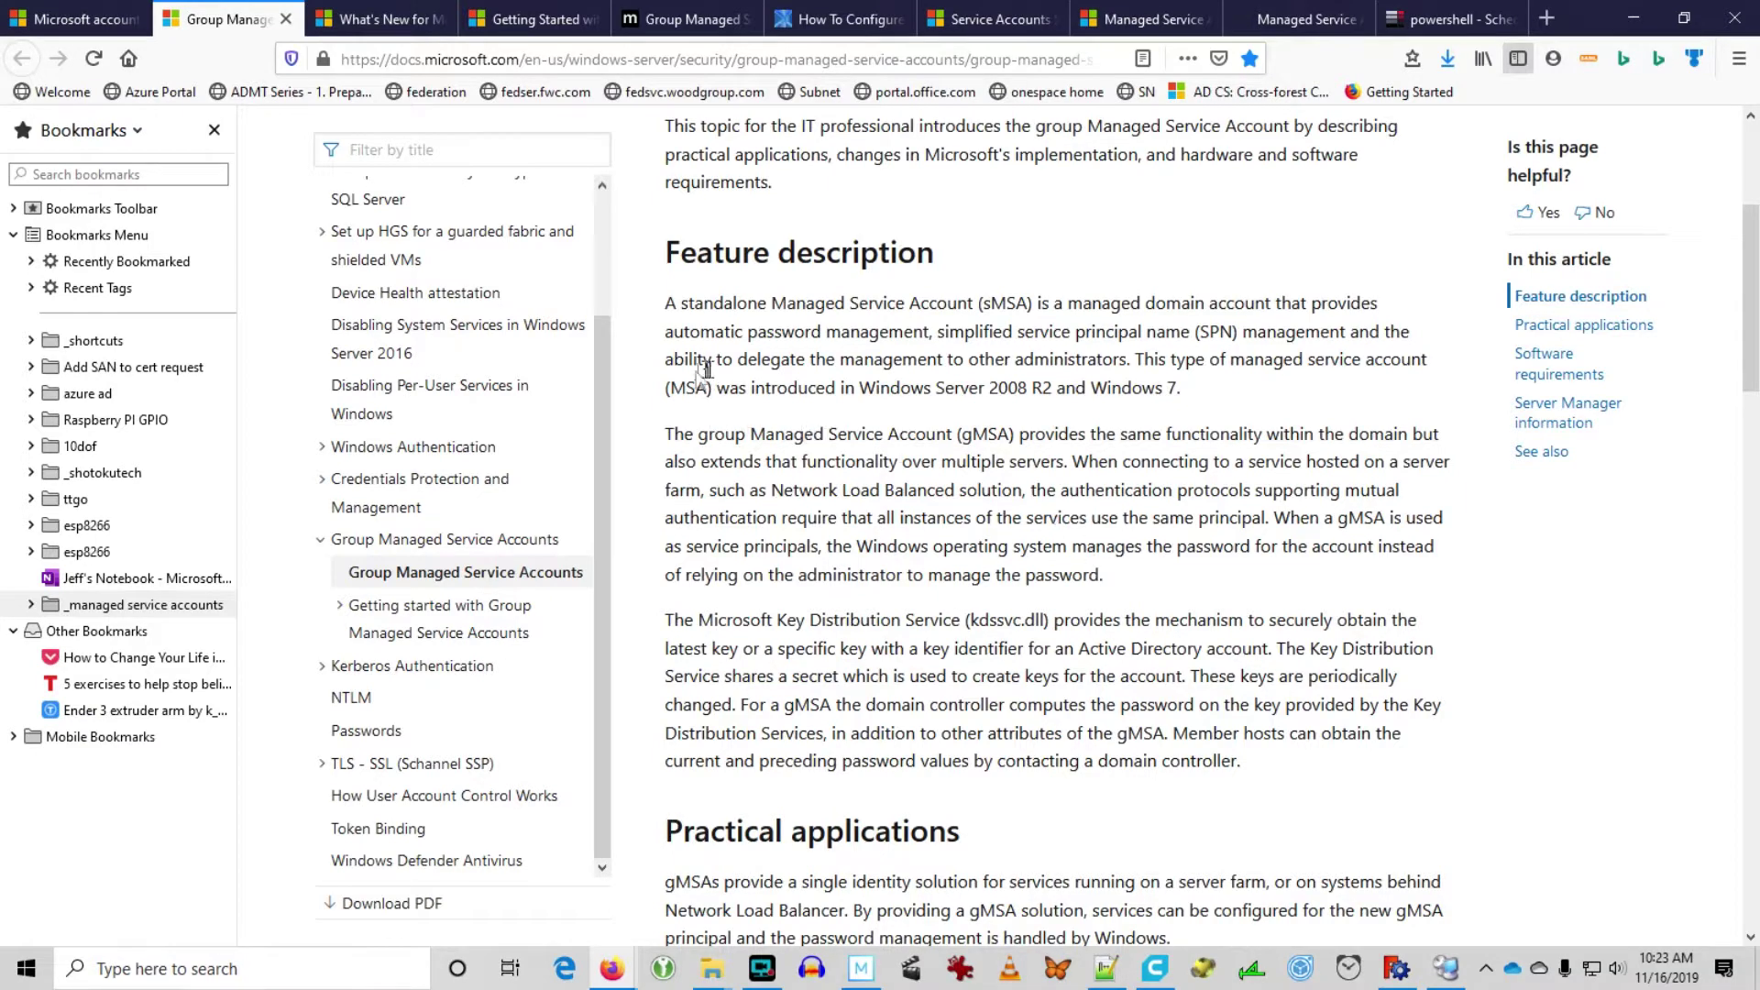
double_click(682, 386)
scroll(993, 559, up, 2)
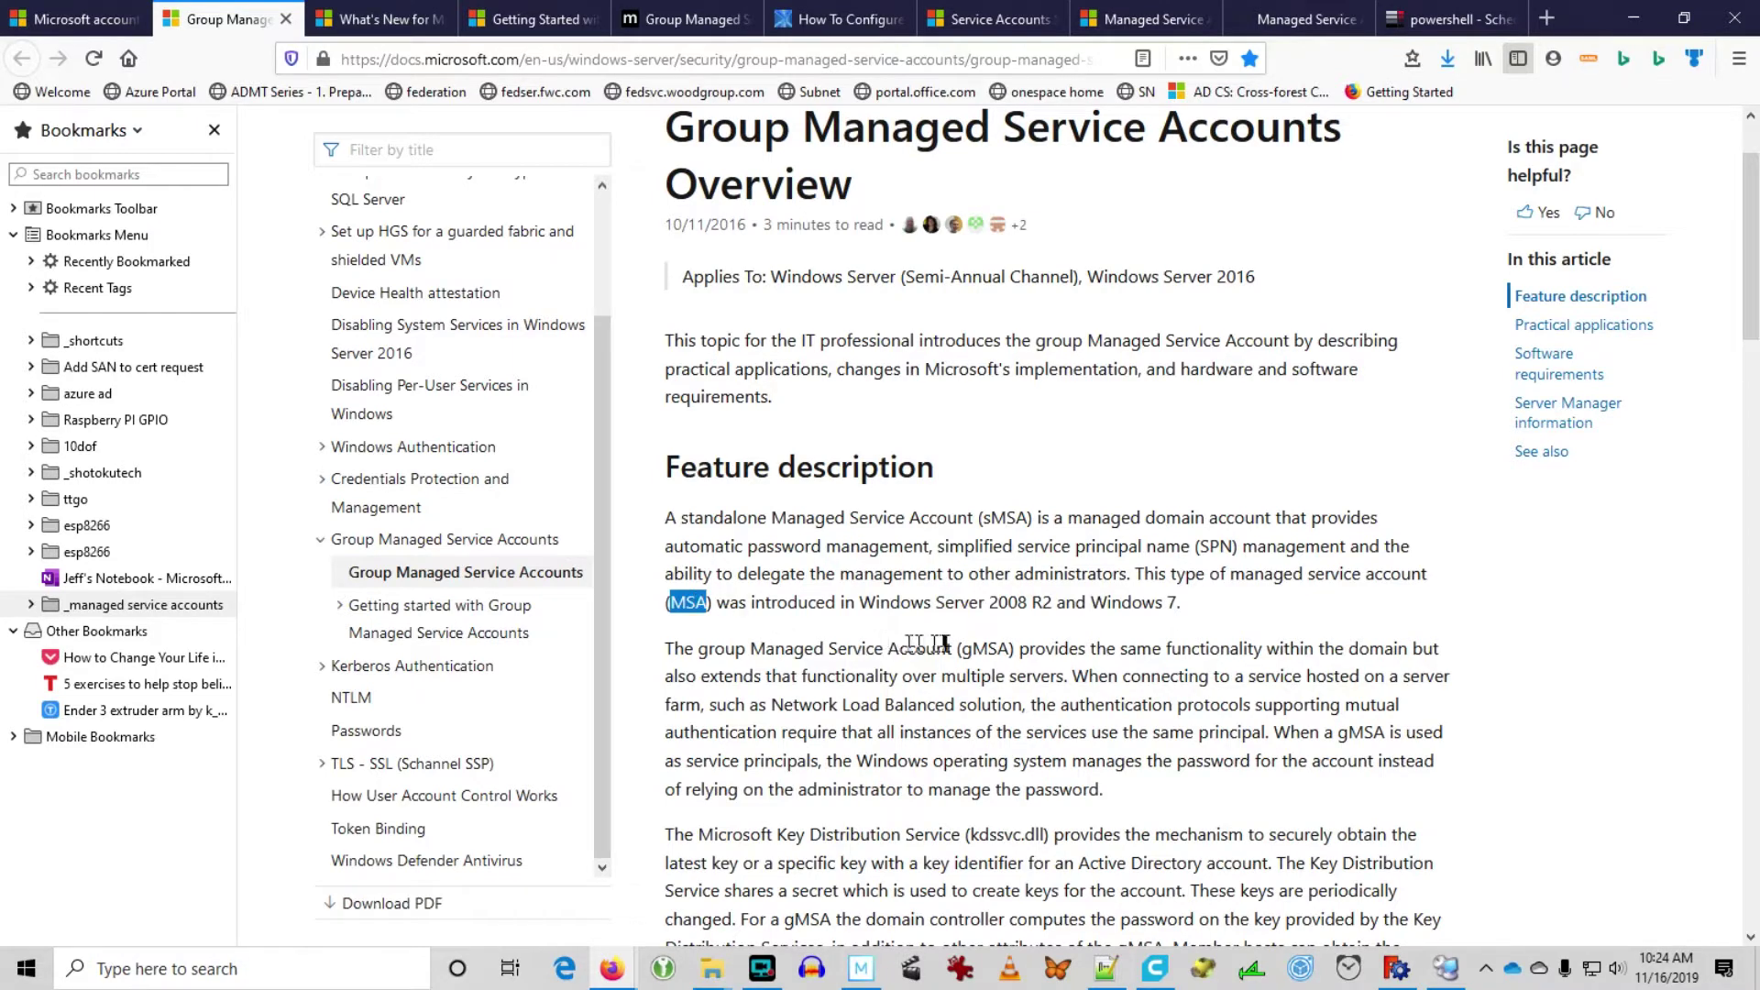
Step: Highlight 'gMSA', 'multiple servers' and 'Network Load Balanced' in the overview paragraph
drag(962, 649, 1012, 656)
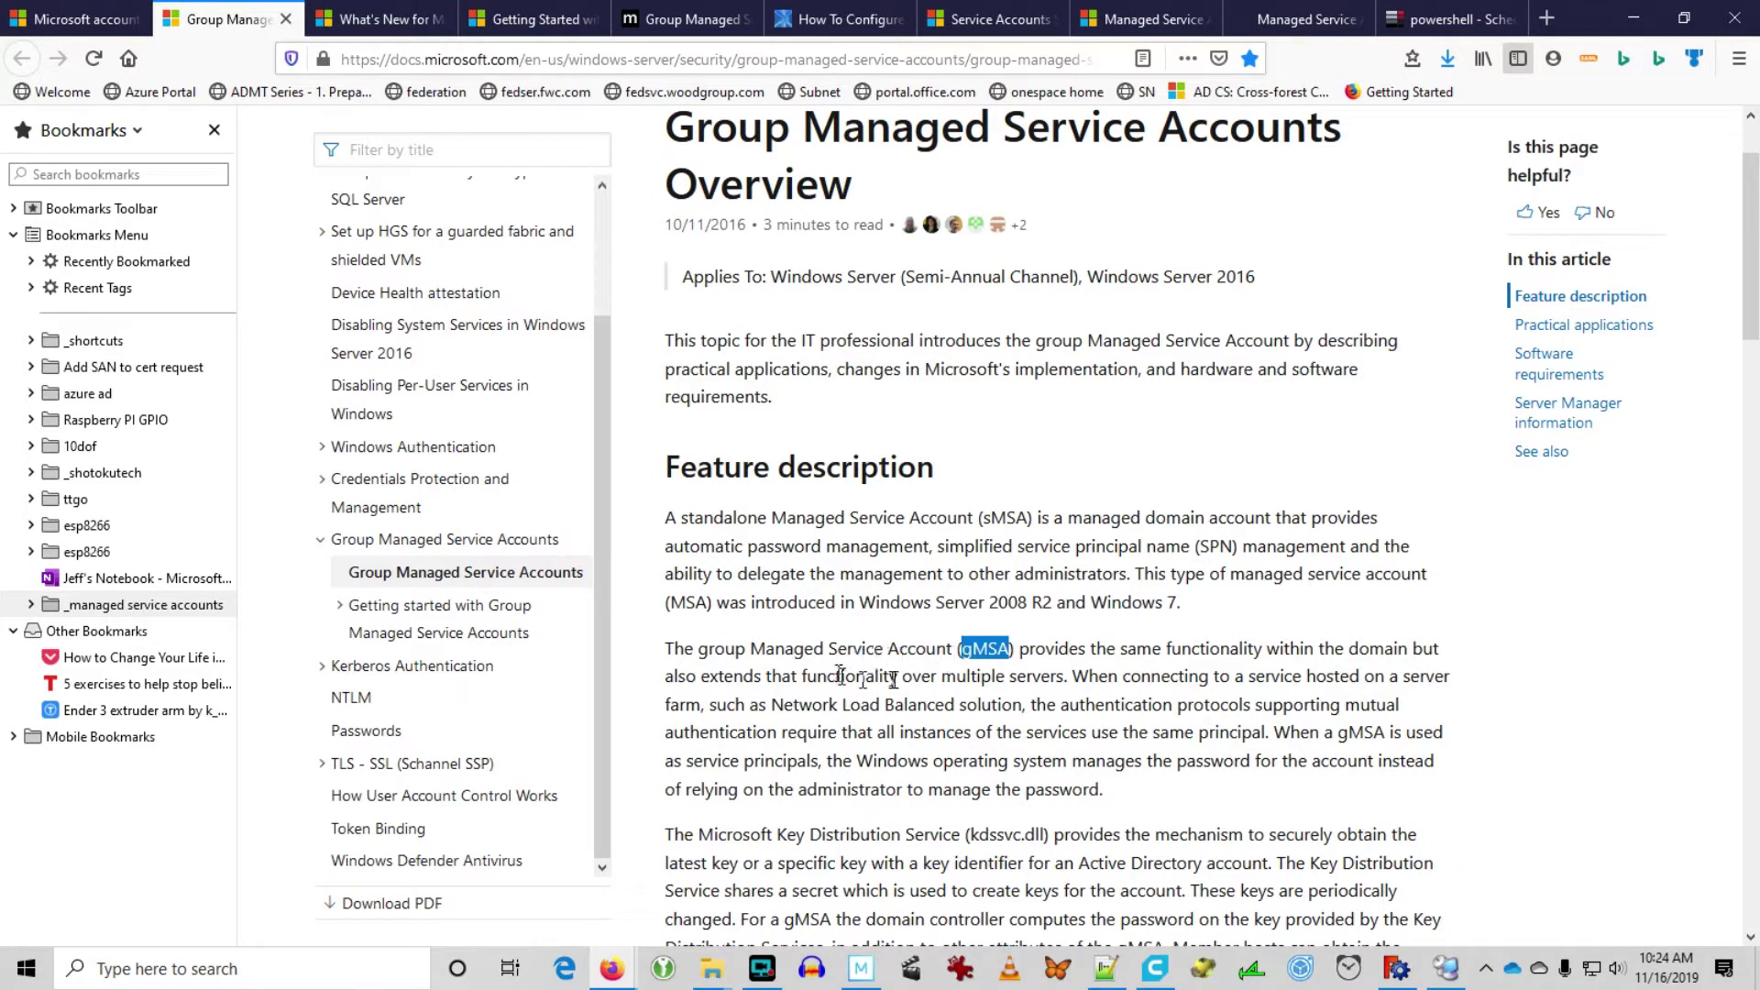
drag(943, 683, 1067, 672)
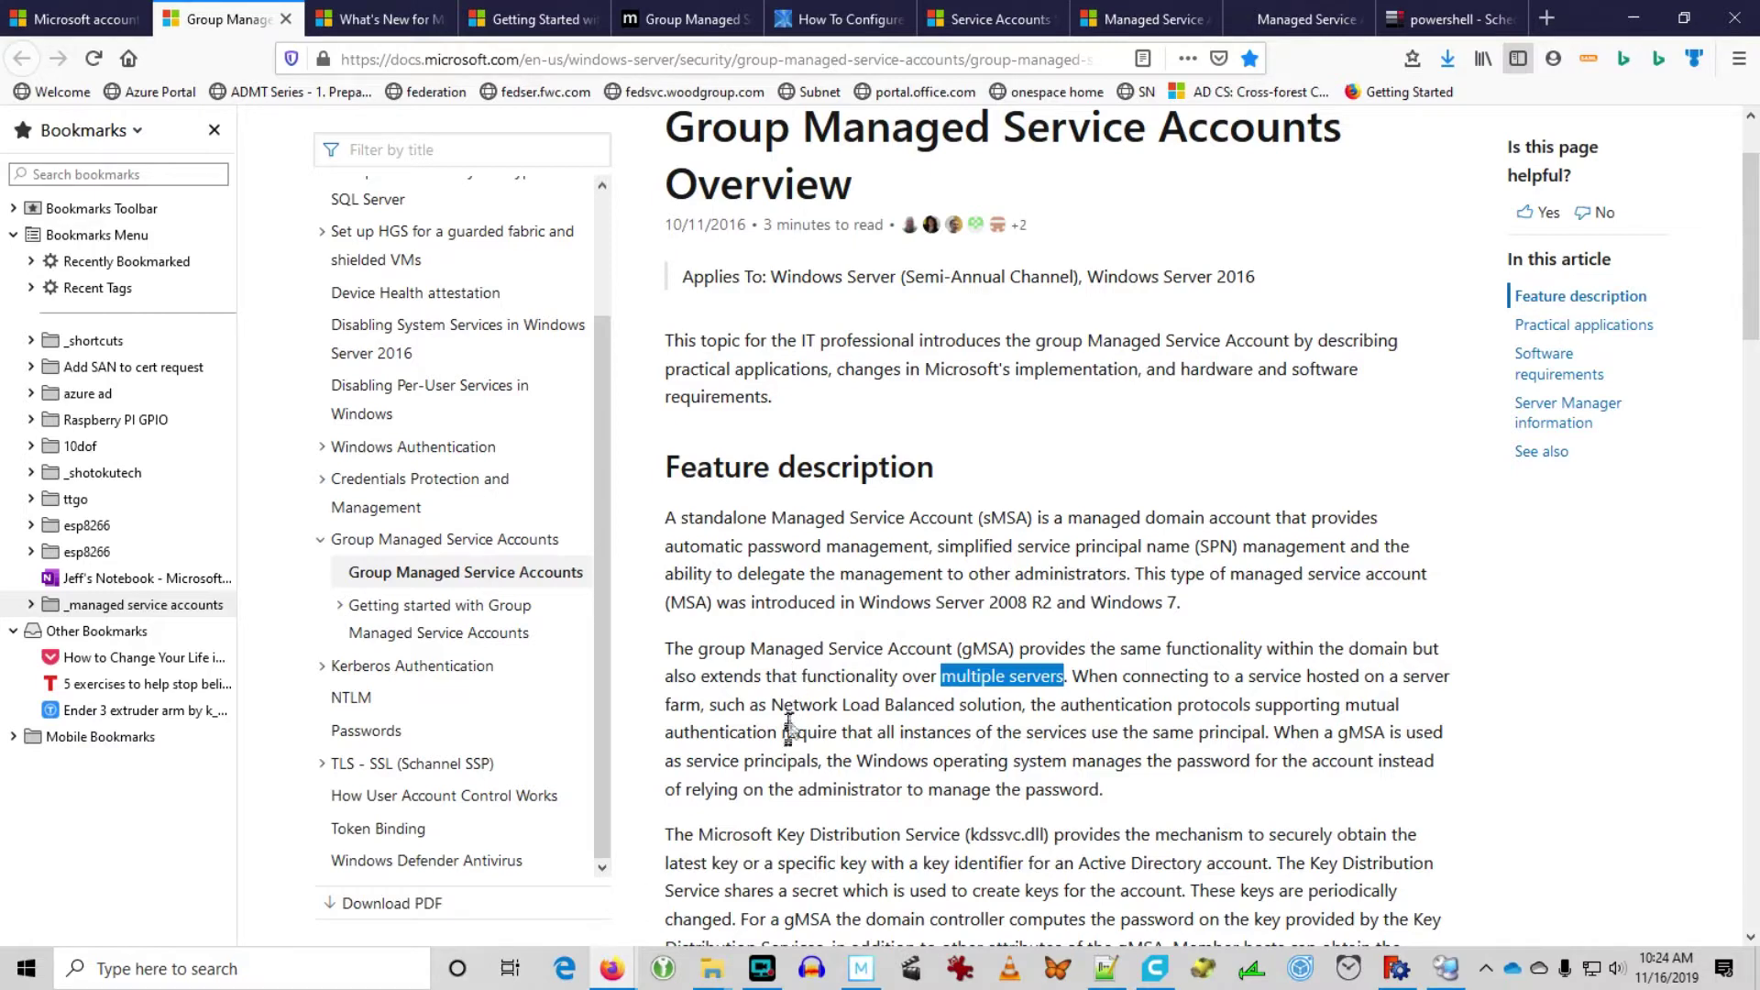
drag(794, 705, 999, 713)
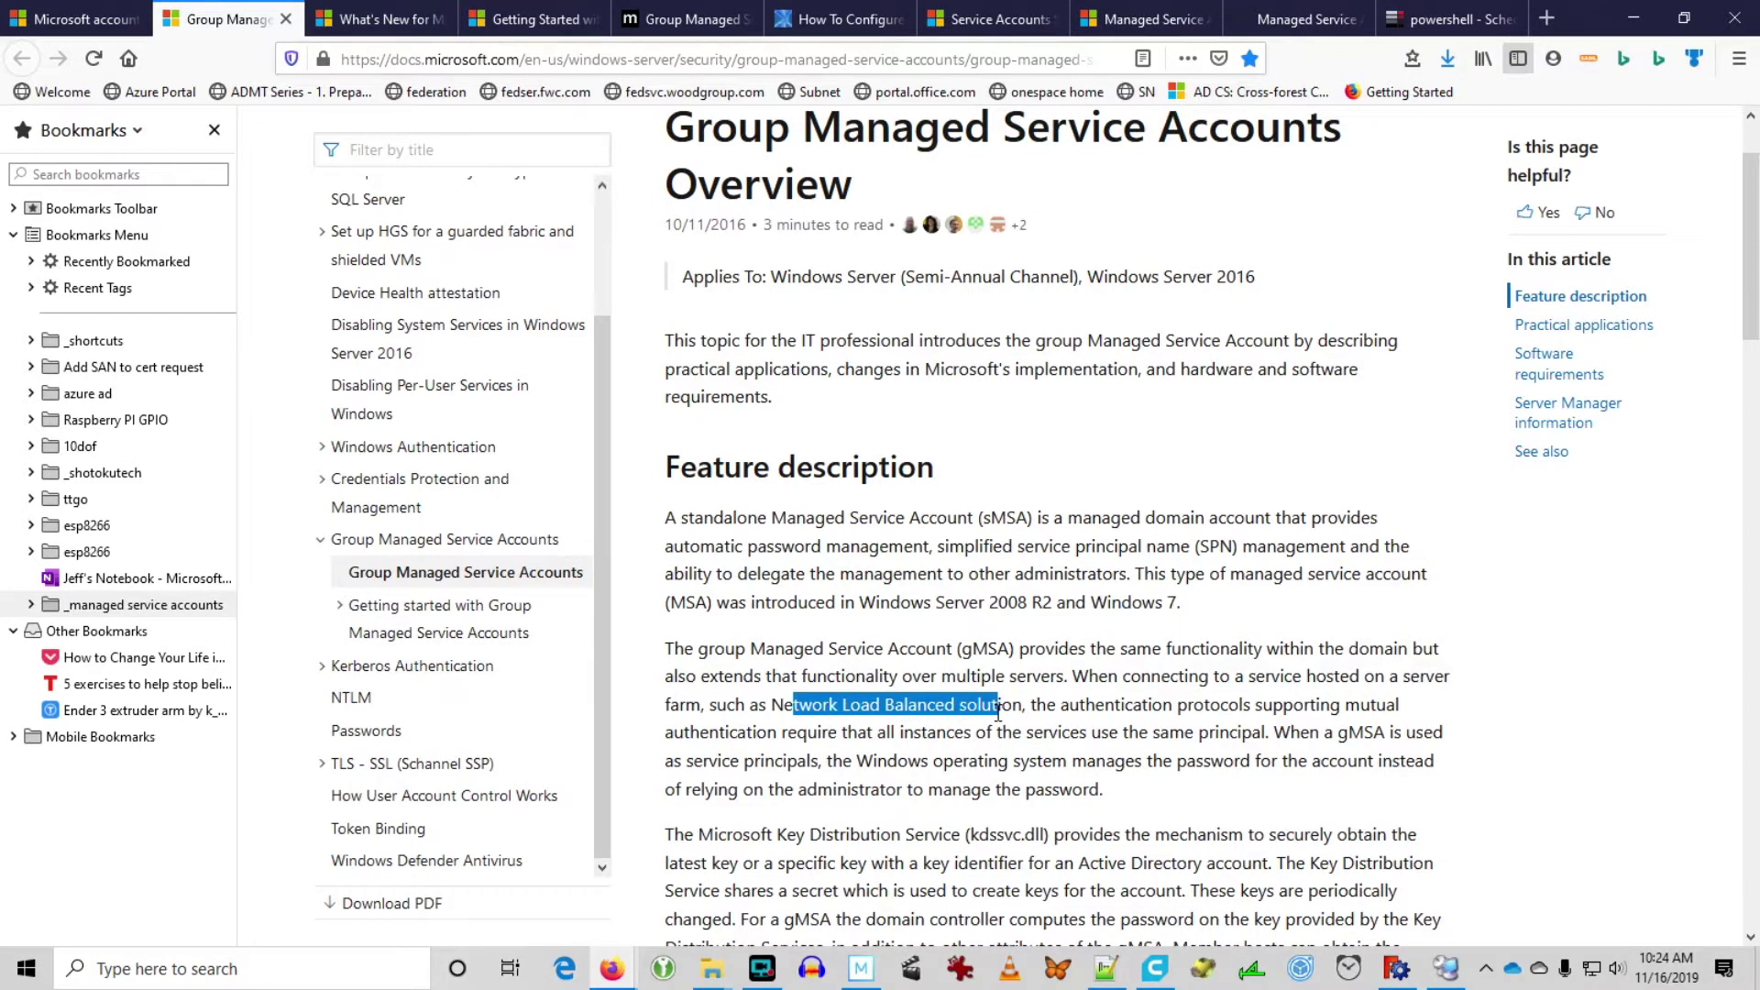
click(990, 652)
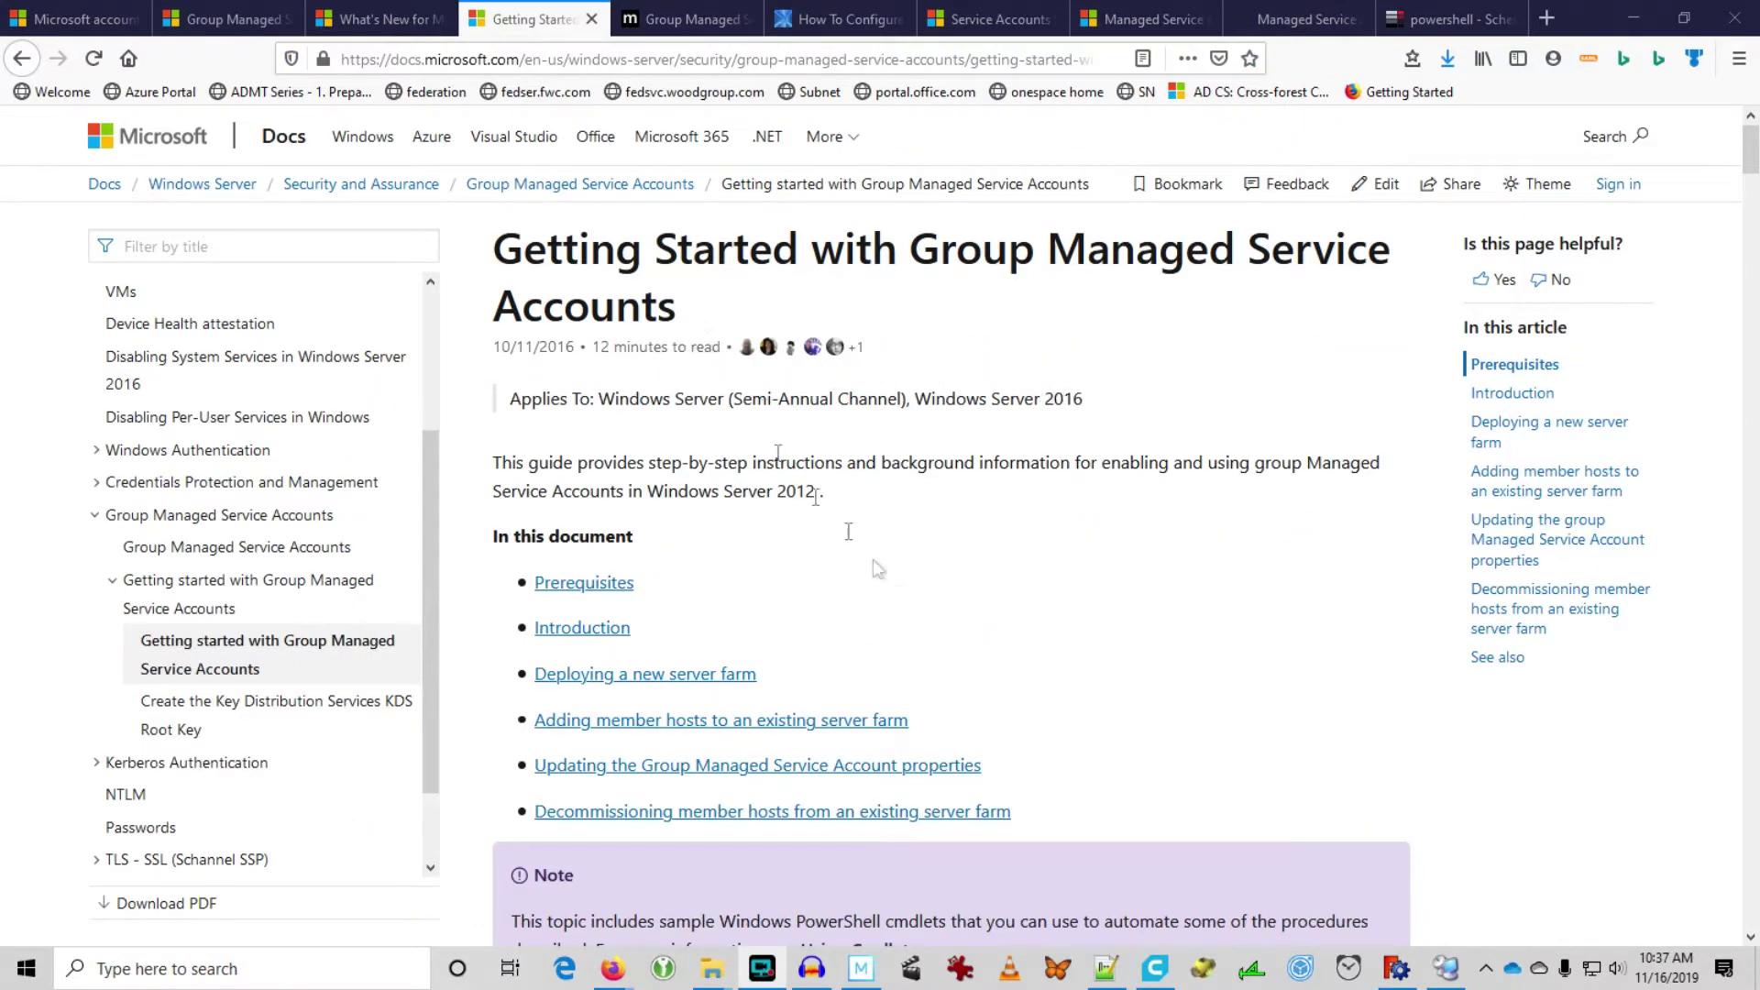
Step: Jump to Prerequisites and highlight the standalone MSA and Group Managed Service Account table entries
click(607, 588)
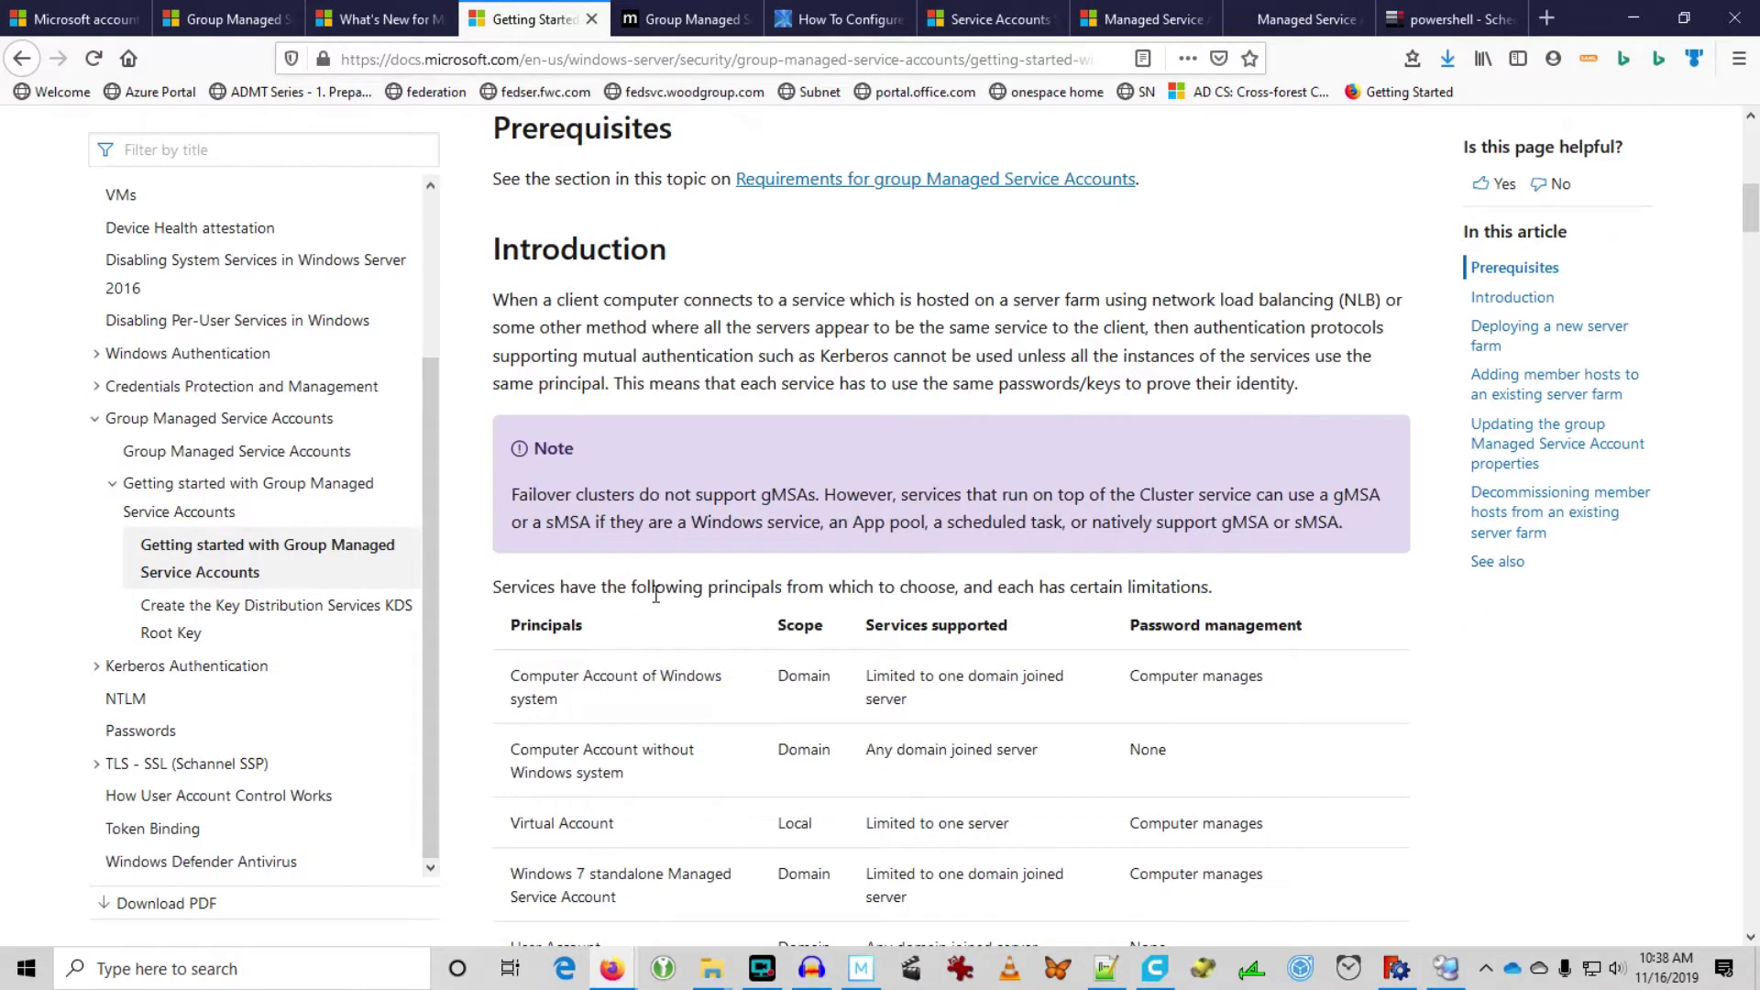
scroll(652, 596, down, 2)
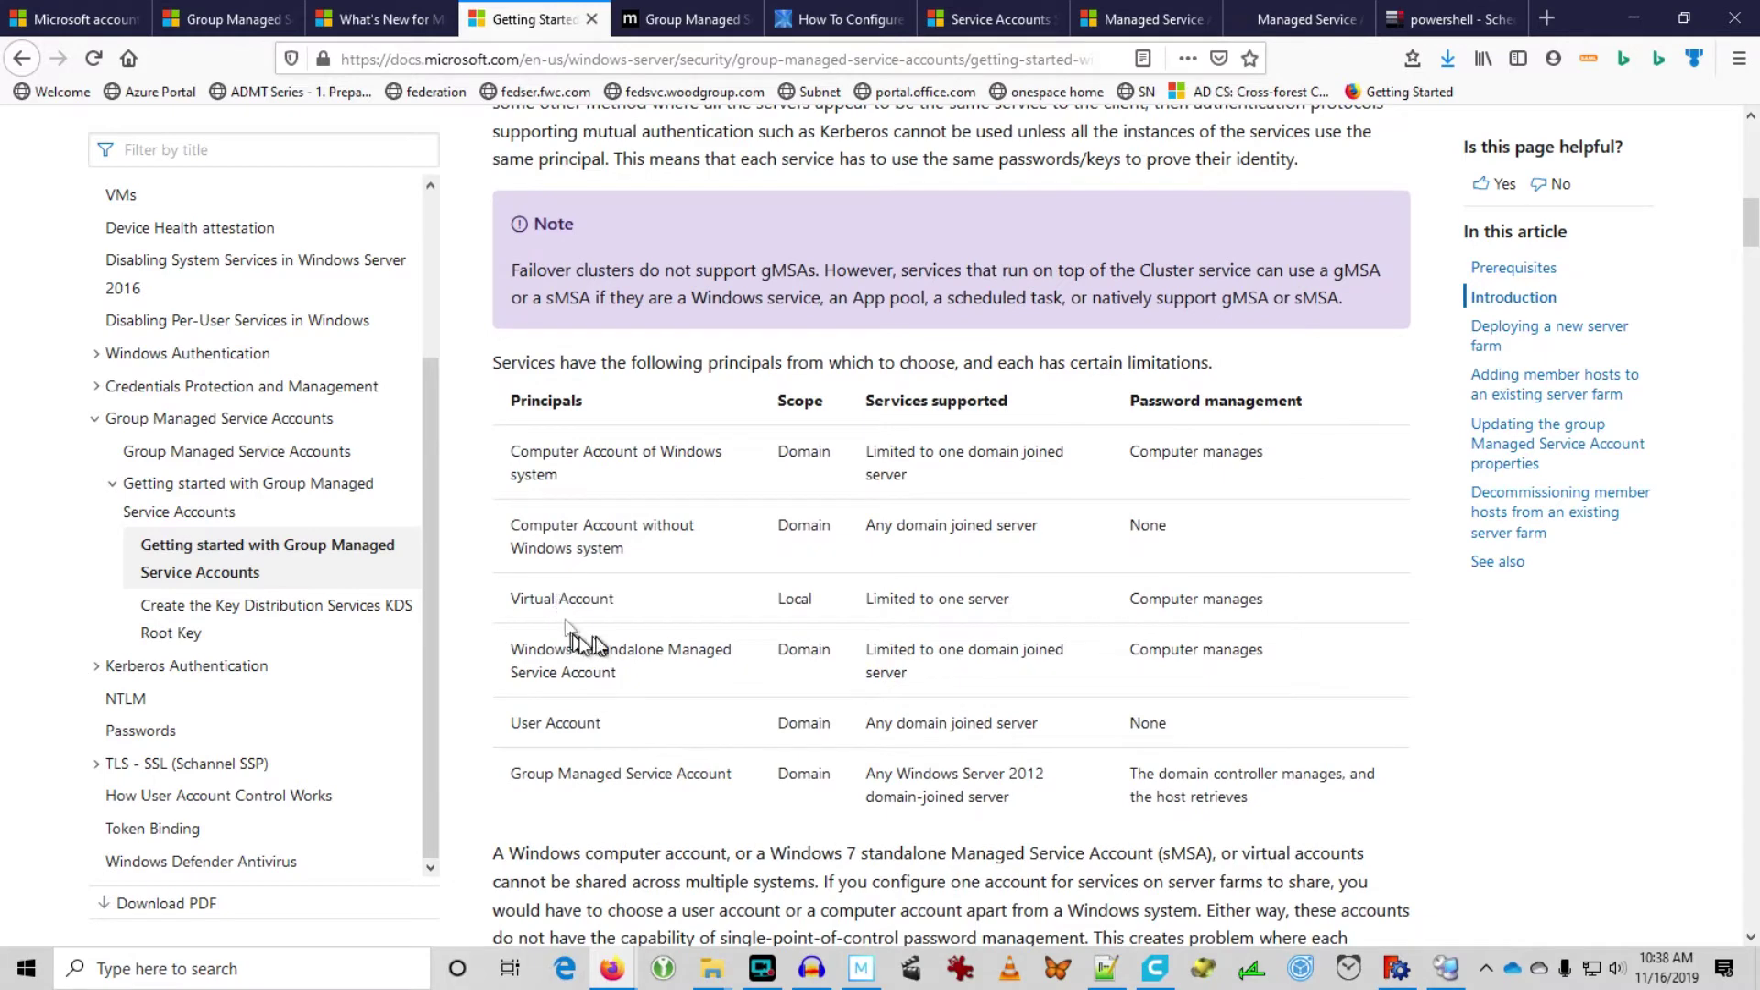
drag(594, 649, 637, 671)
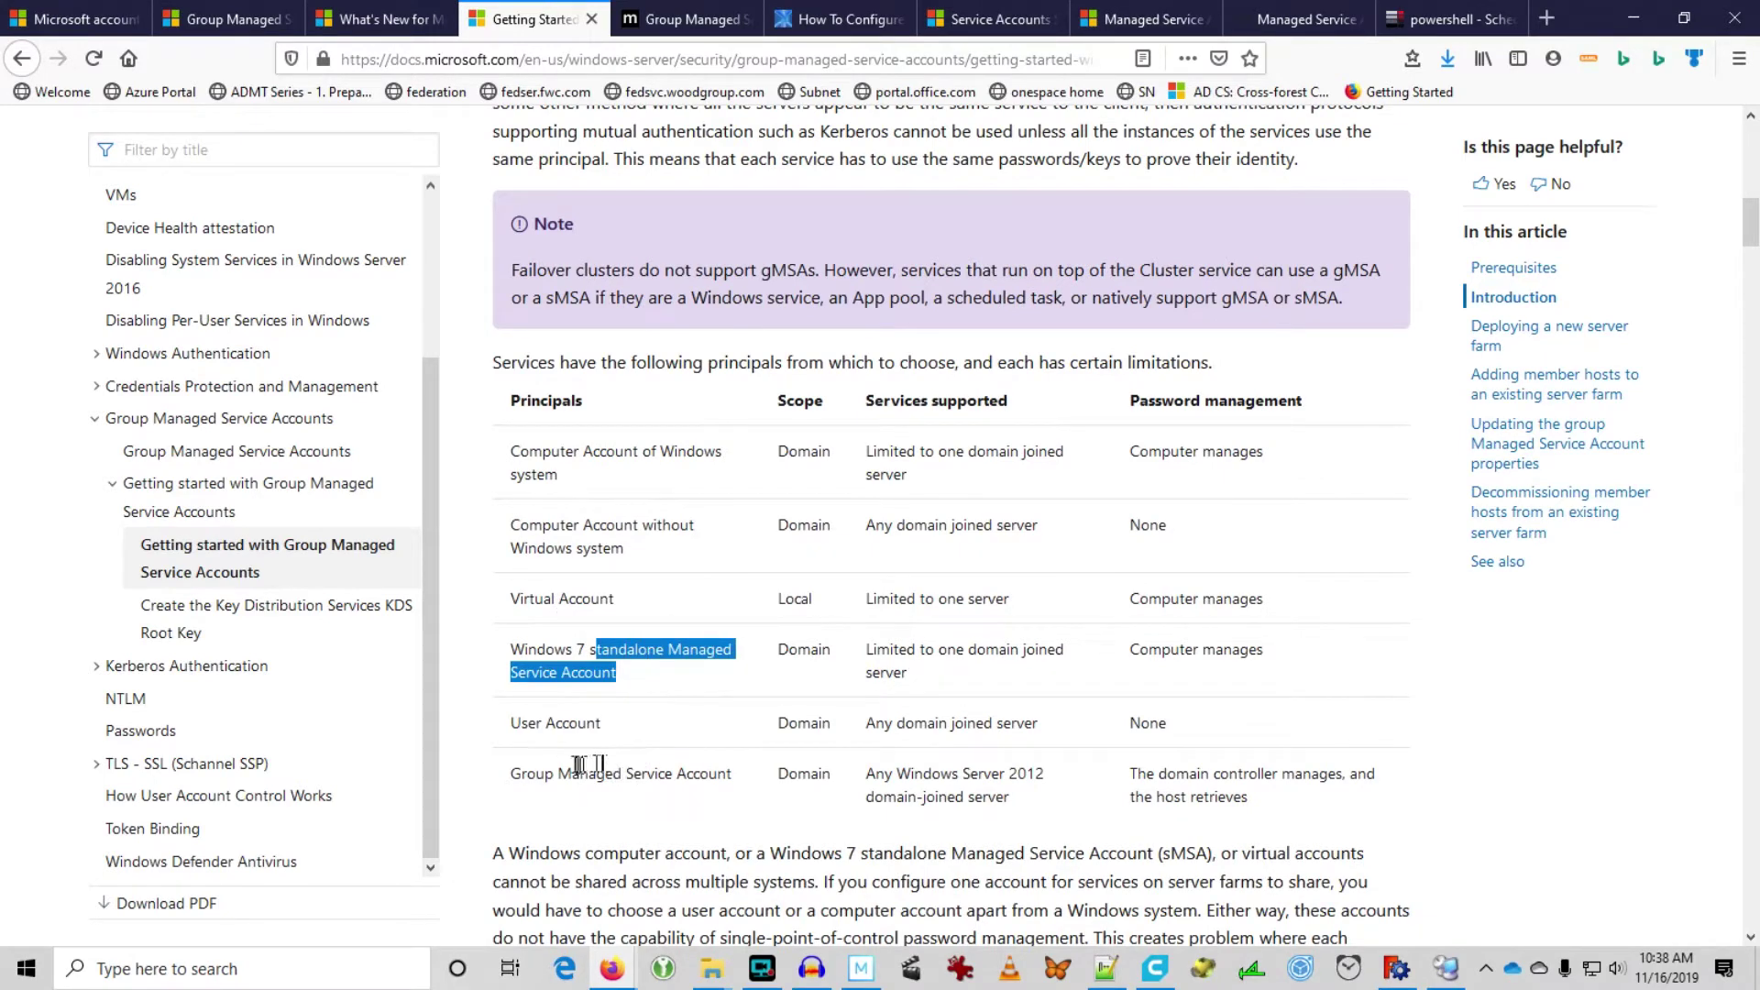
drag(535, 773, 712, 775)
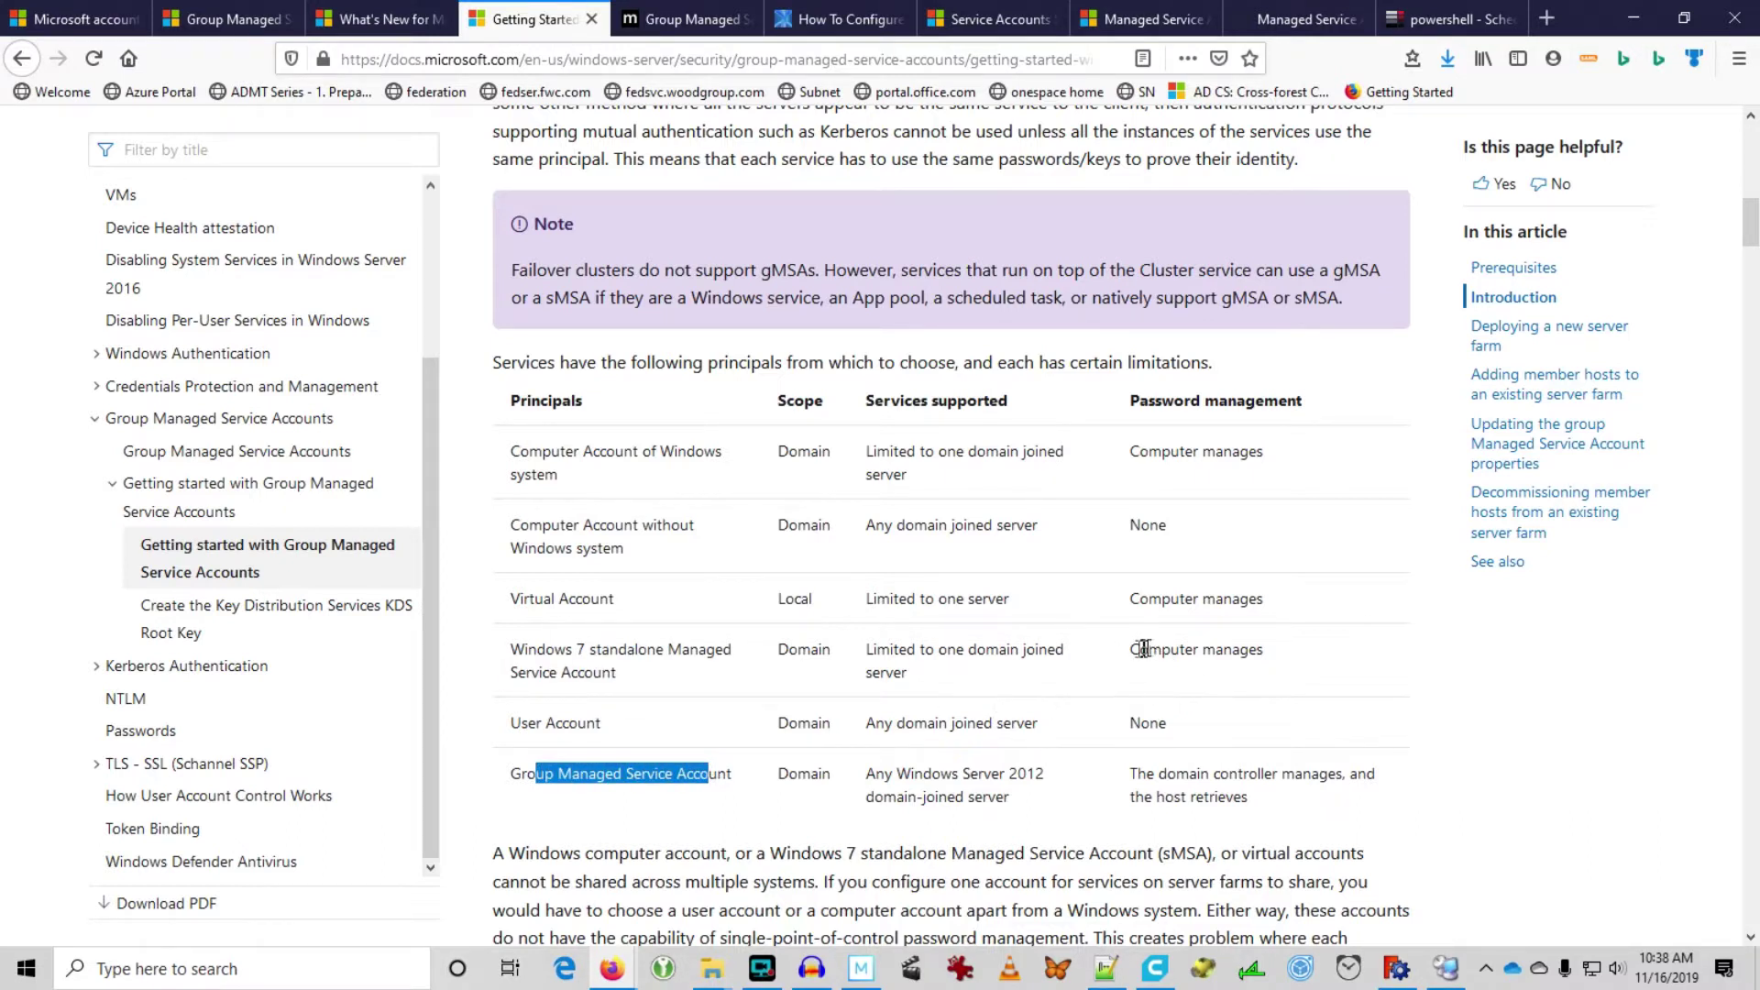
Step: Highlight both accounts' password management values and the Windows Server 2012 requirement for gMSAs
drag(1133, 650, 1261, 655)
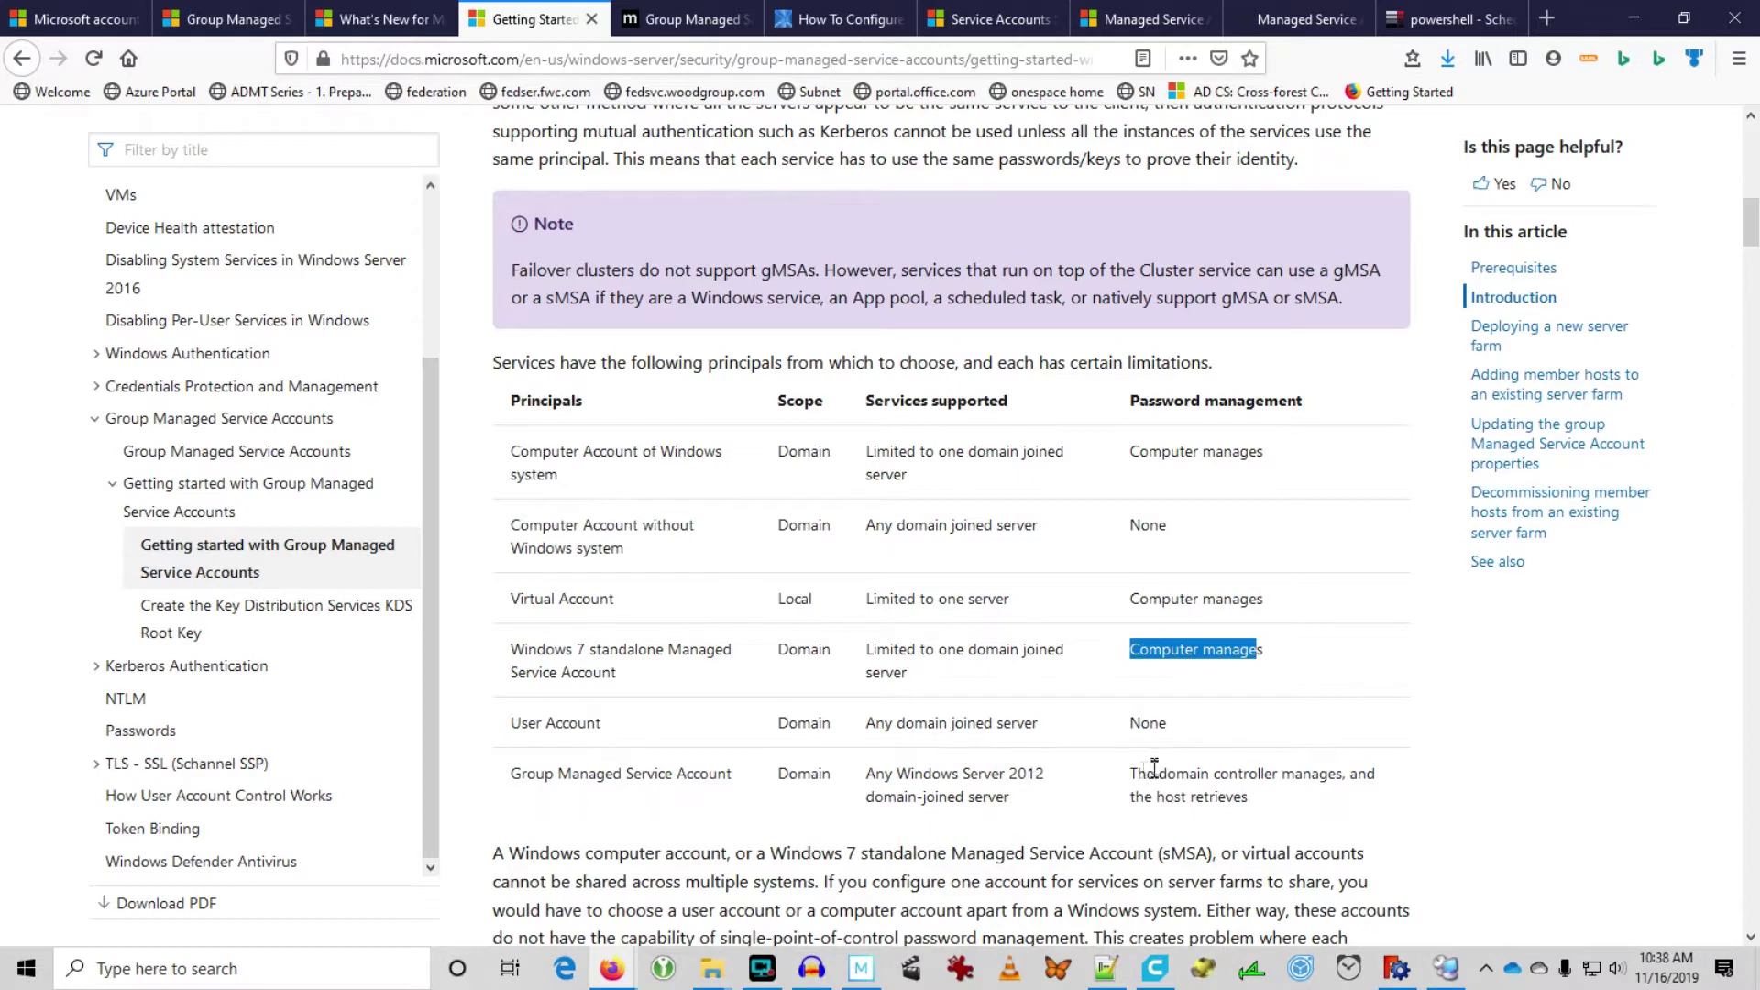
drag(1157, 775, 1221, 797)
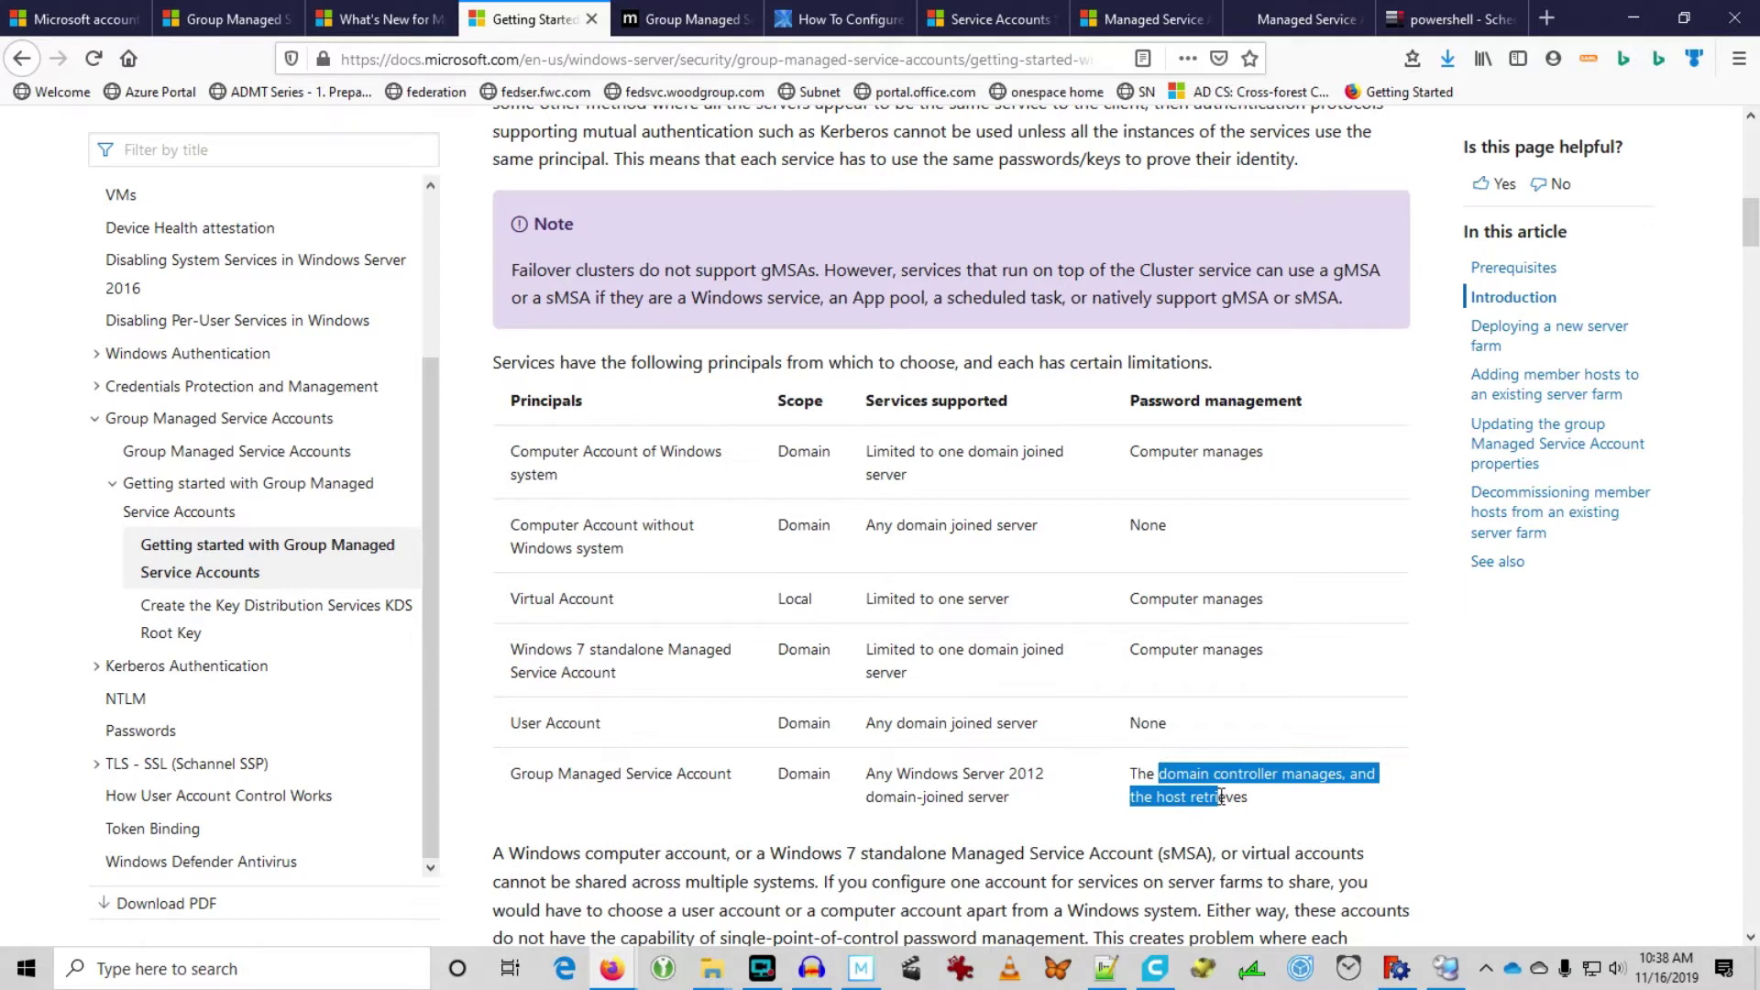
double_click(545, 778)
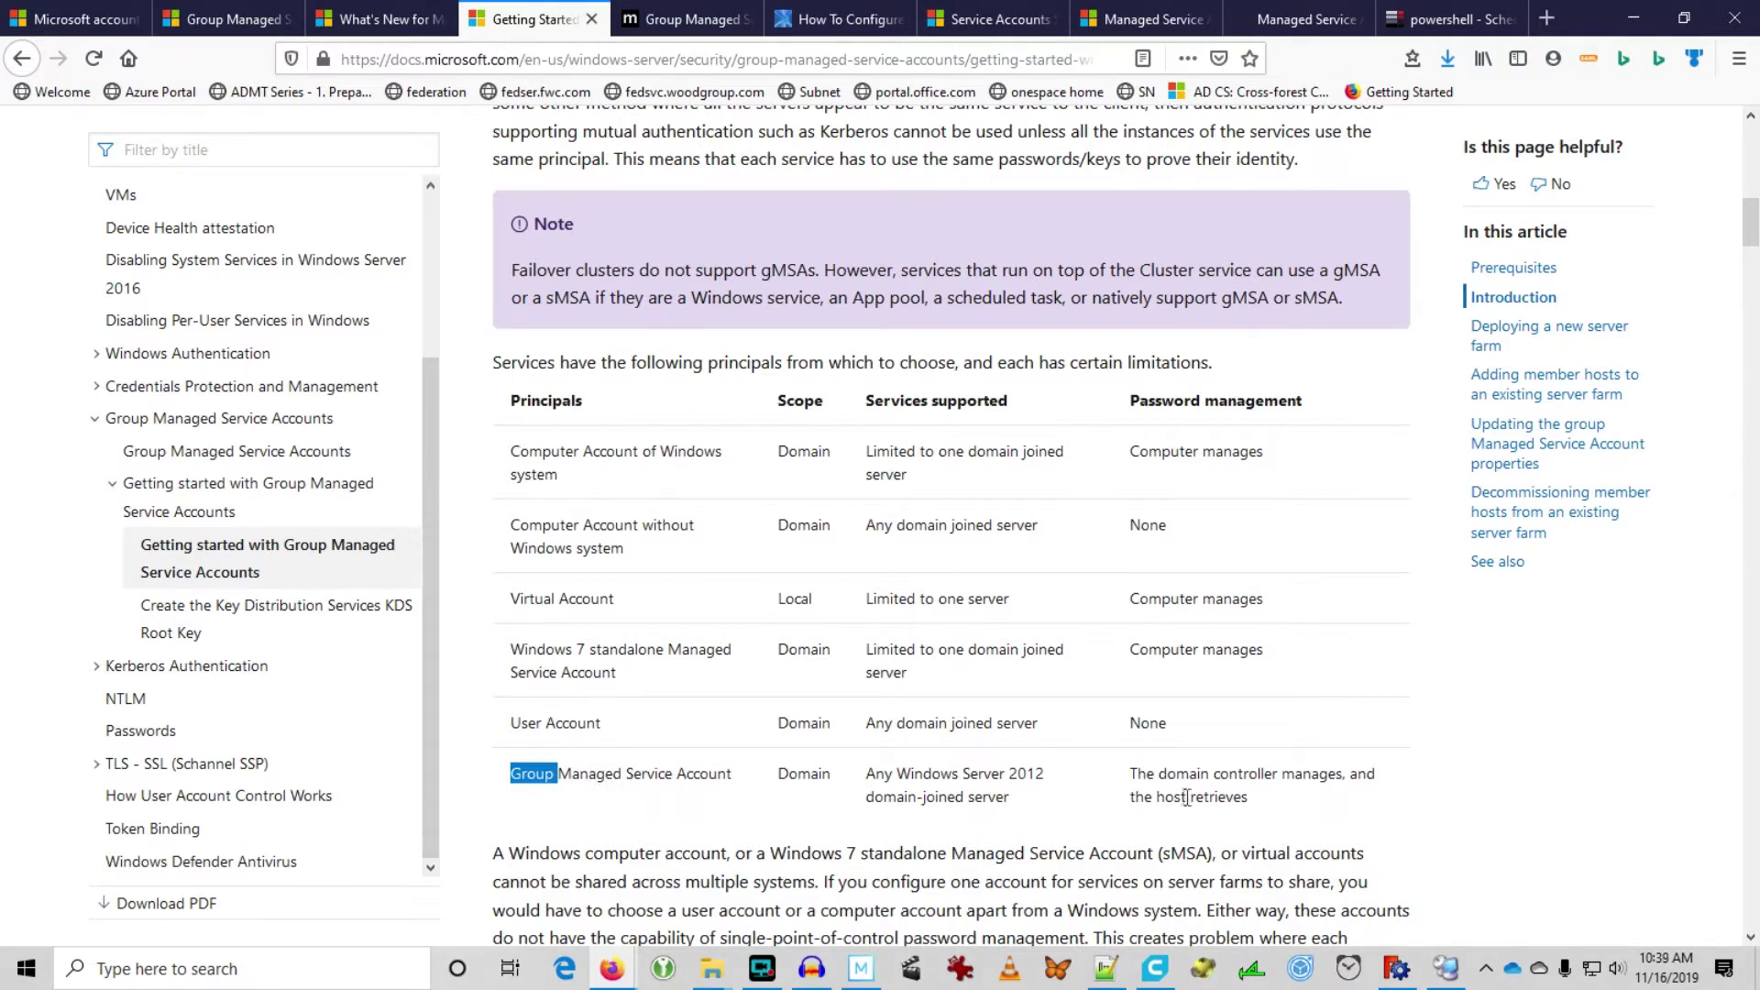
drag(923, 775, 1033, 777)
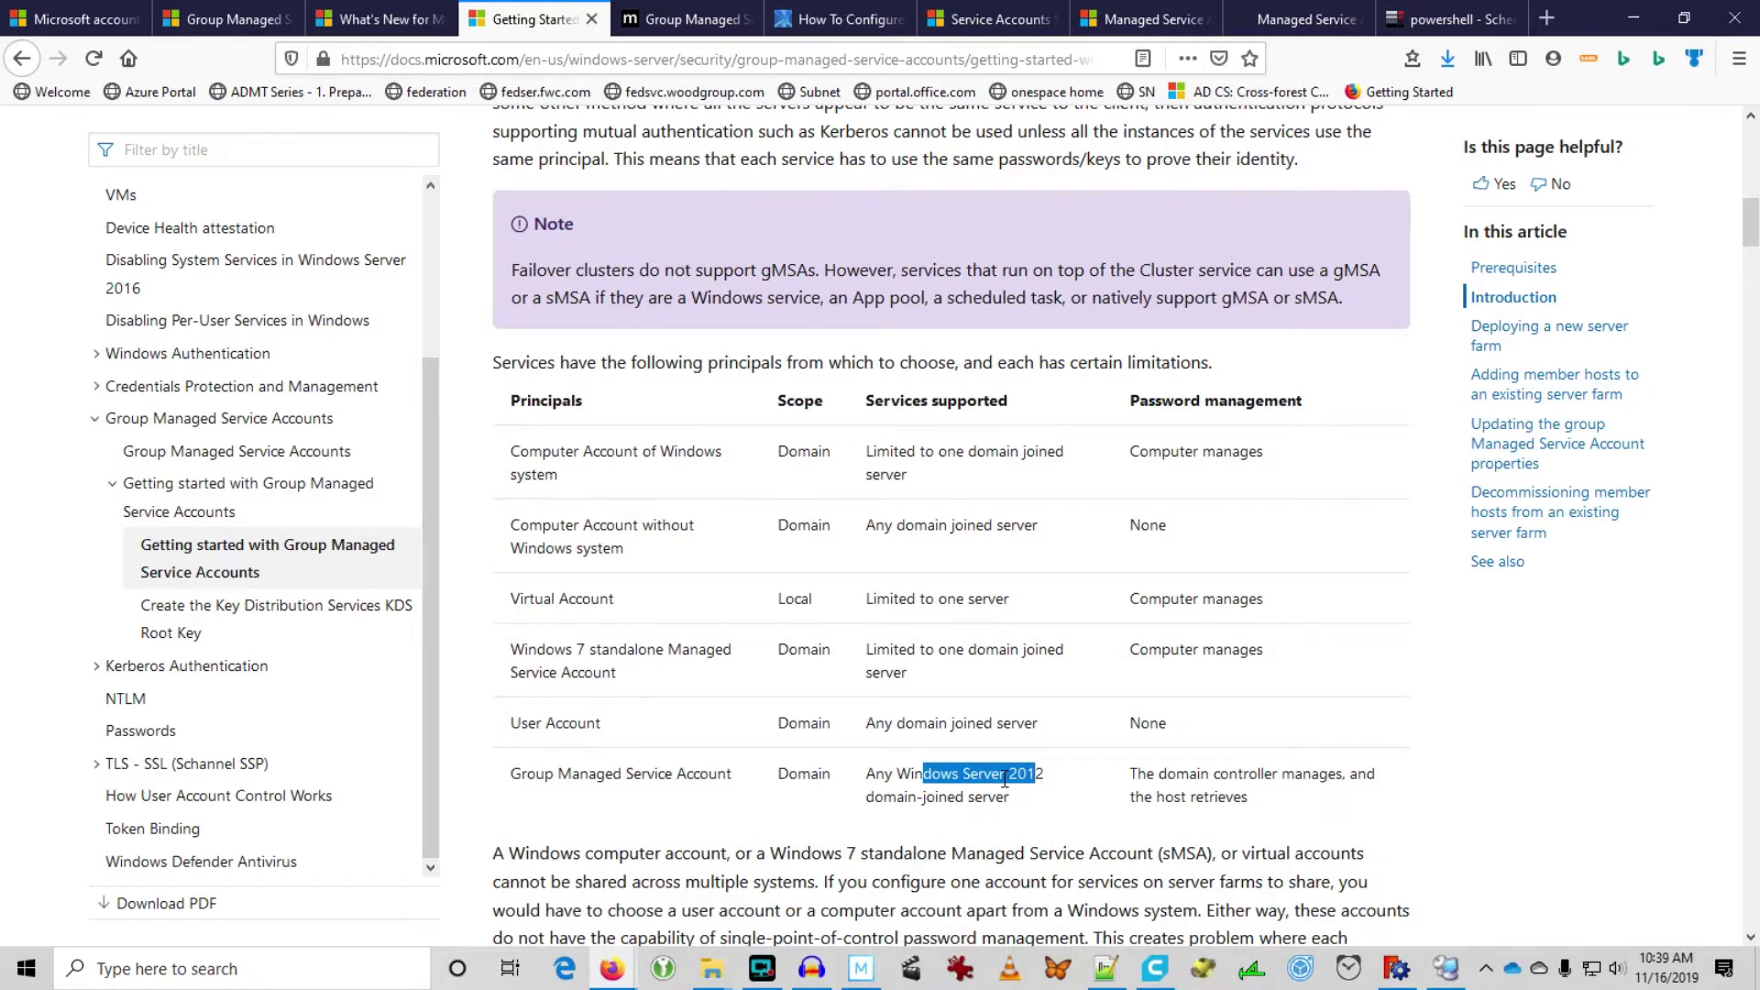
scroll(1005, 780, down, 5)
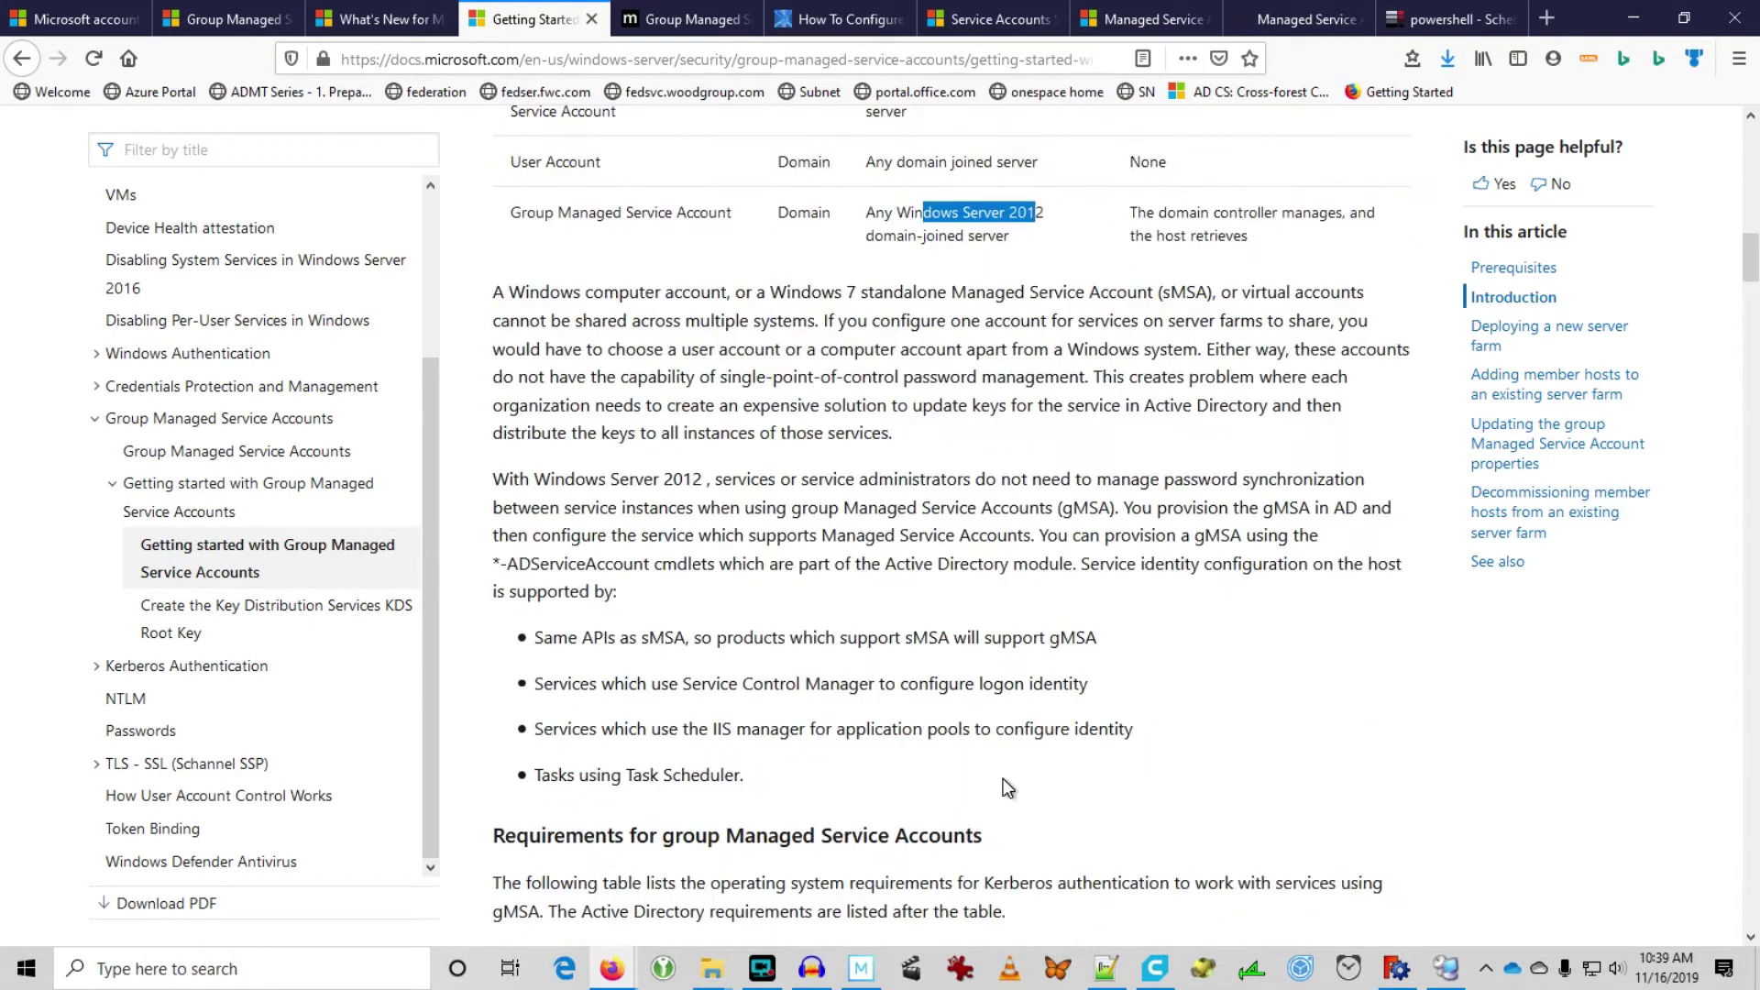
Step: Scroll through the operating system and AD DS requirements, then switch to the TUS-DC1 session
scroll(1003, 779, down, 9)
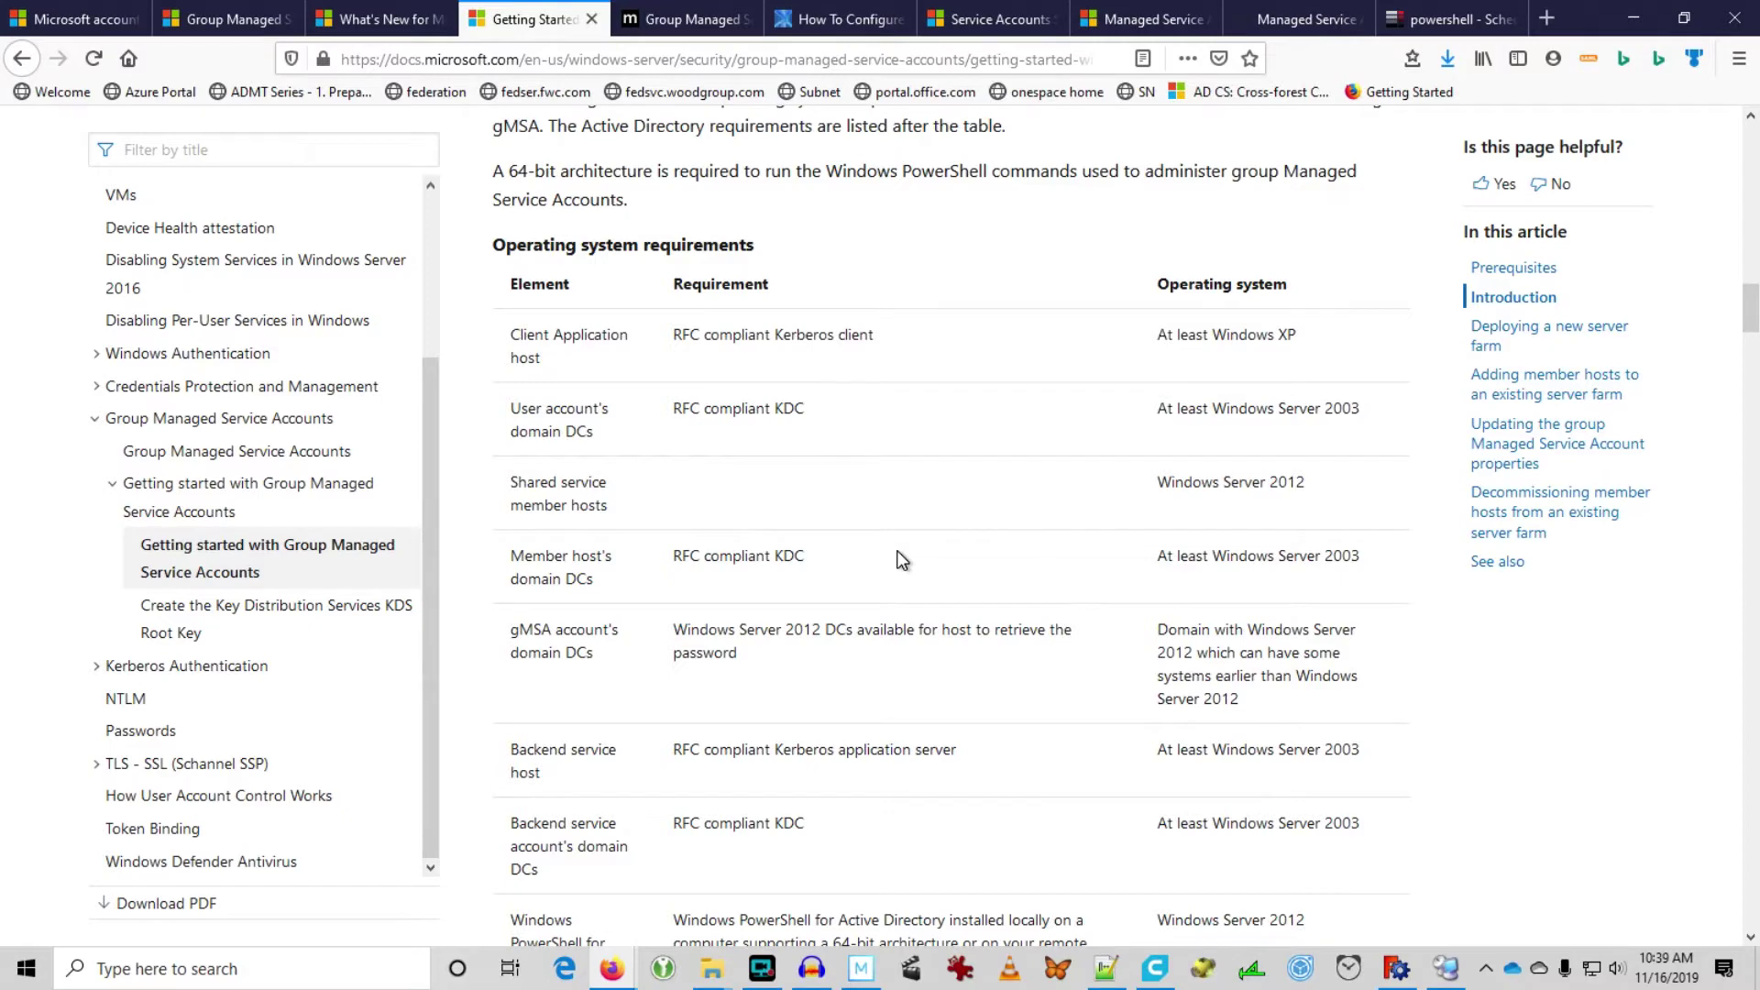
scroll(896, 550, down, 3)
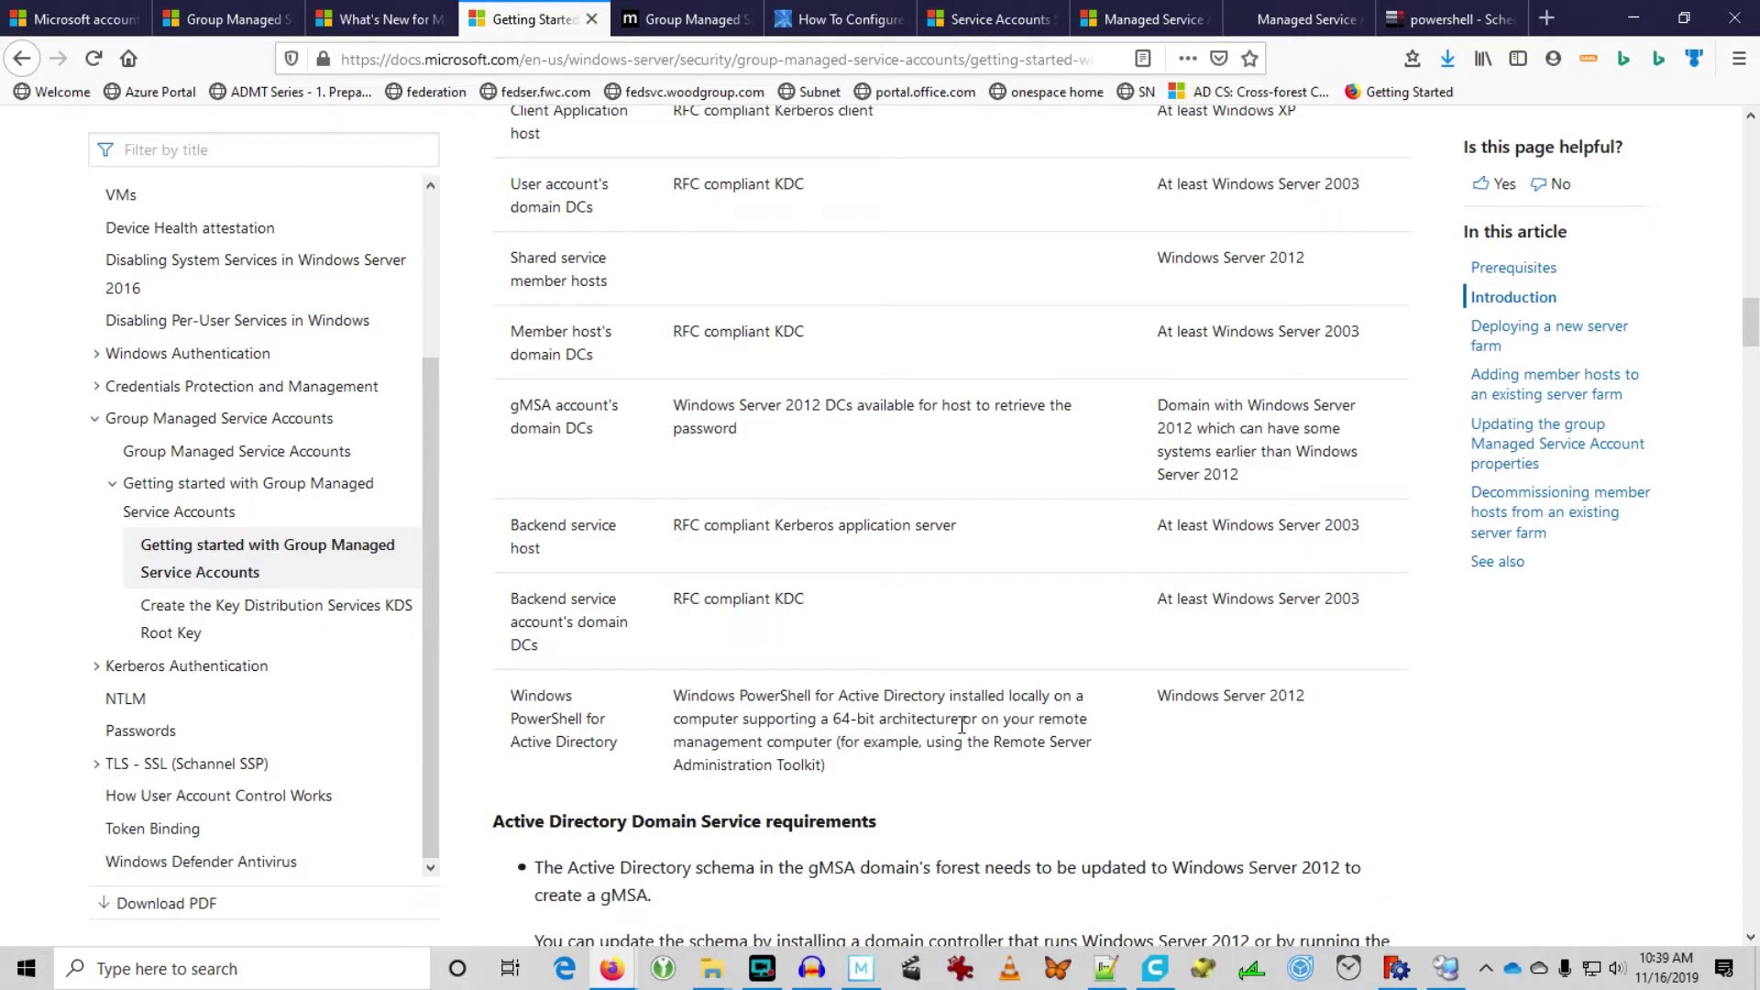
scroll(939, 720, down, 4)
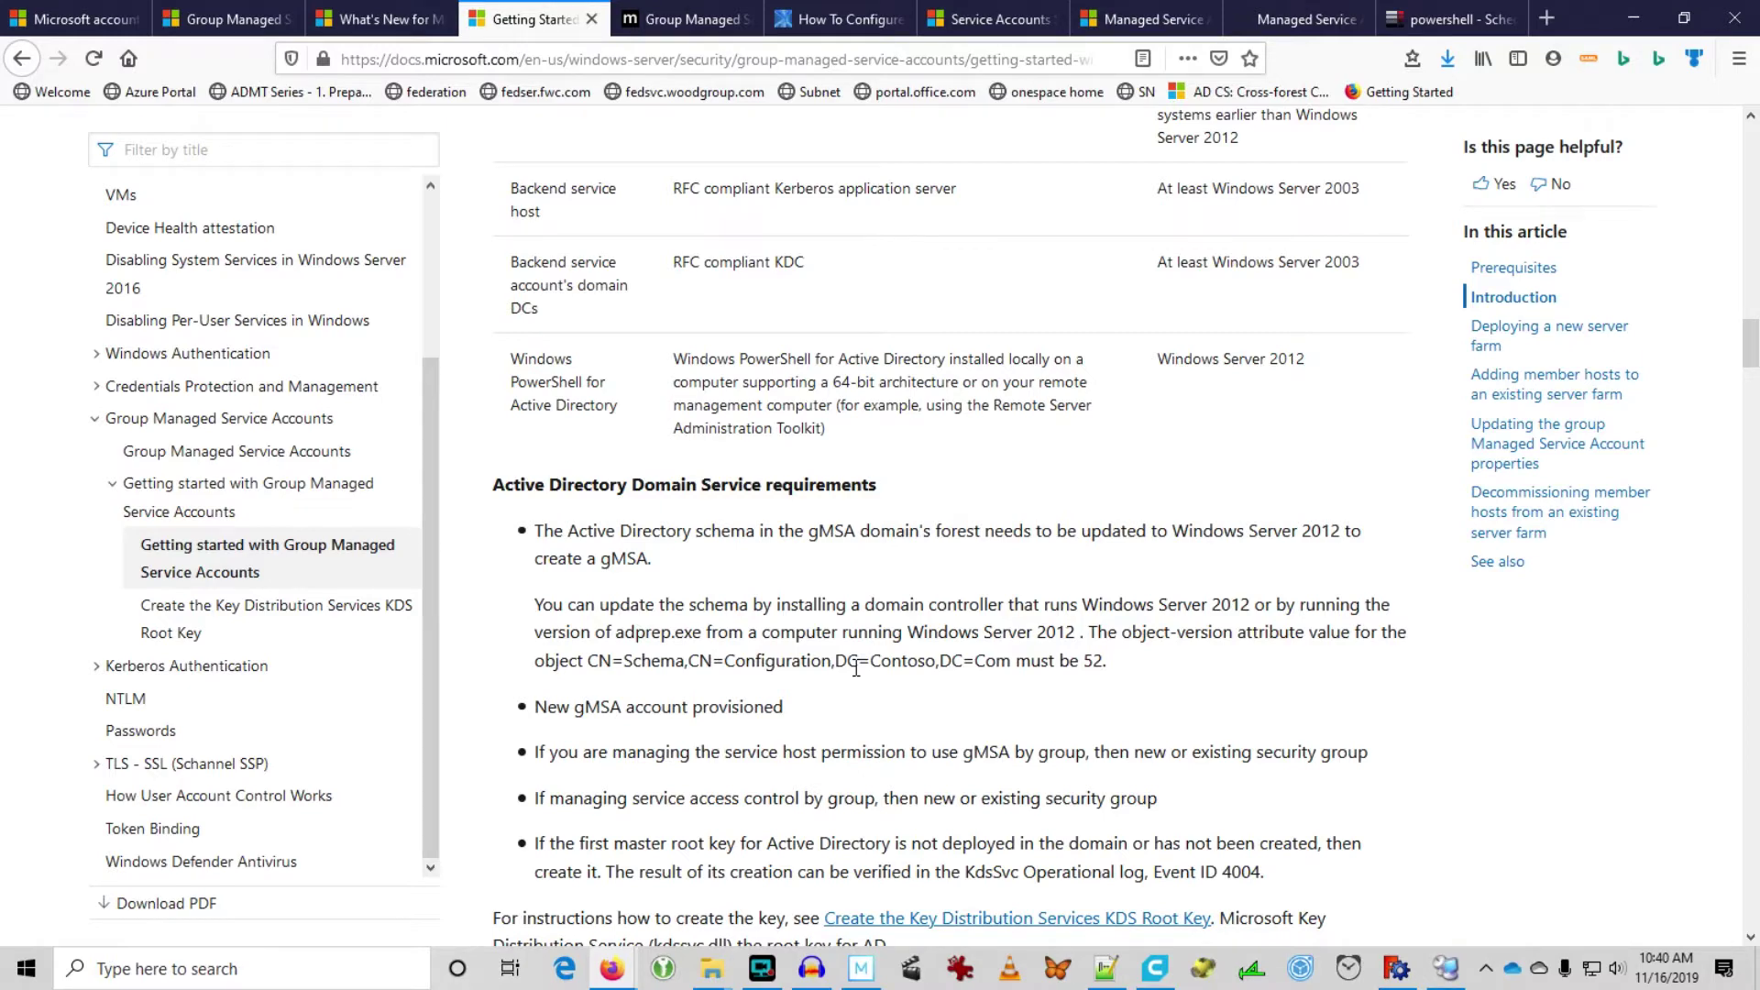
click(1447, 969)
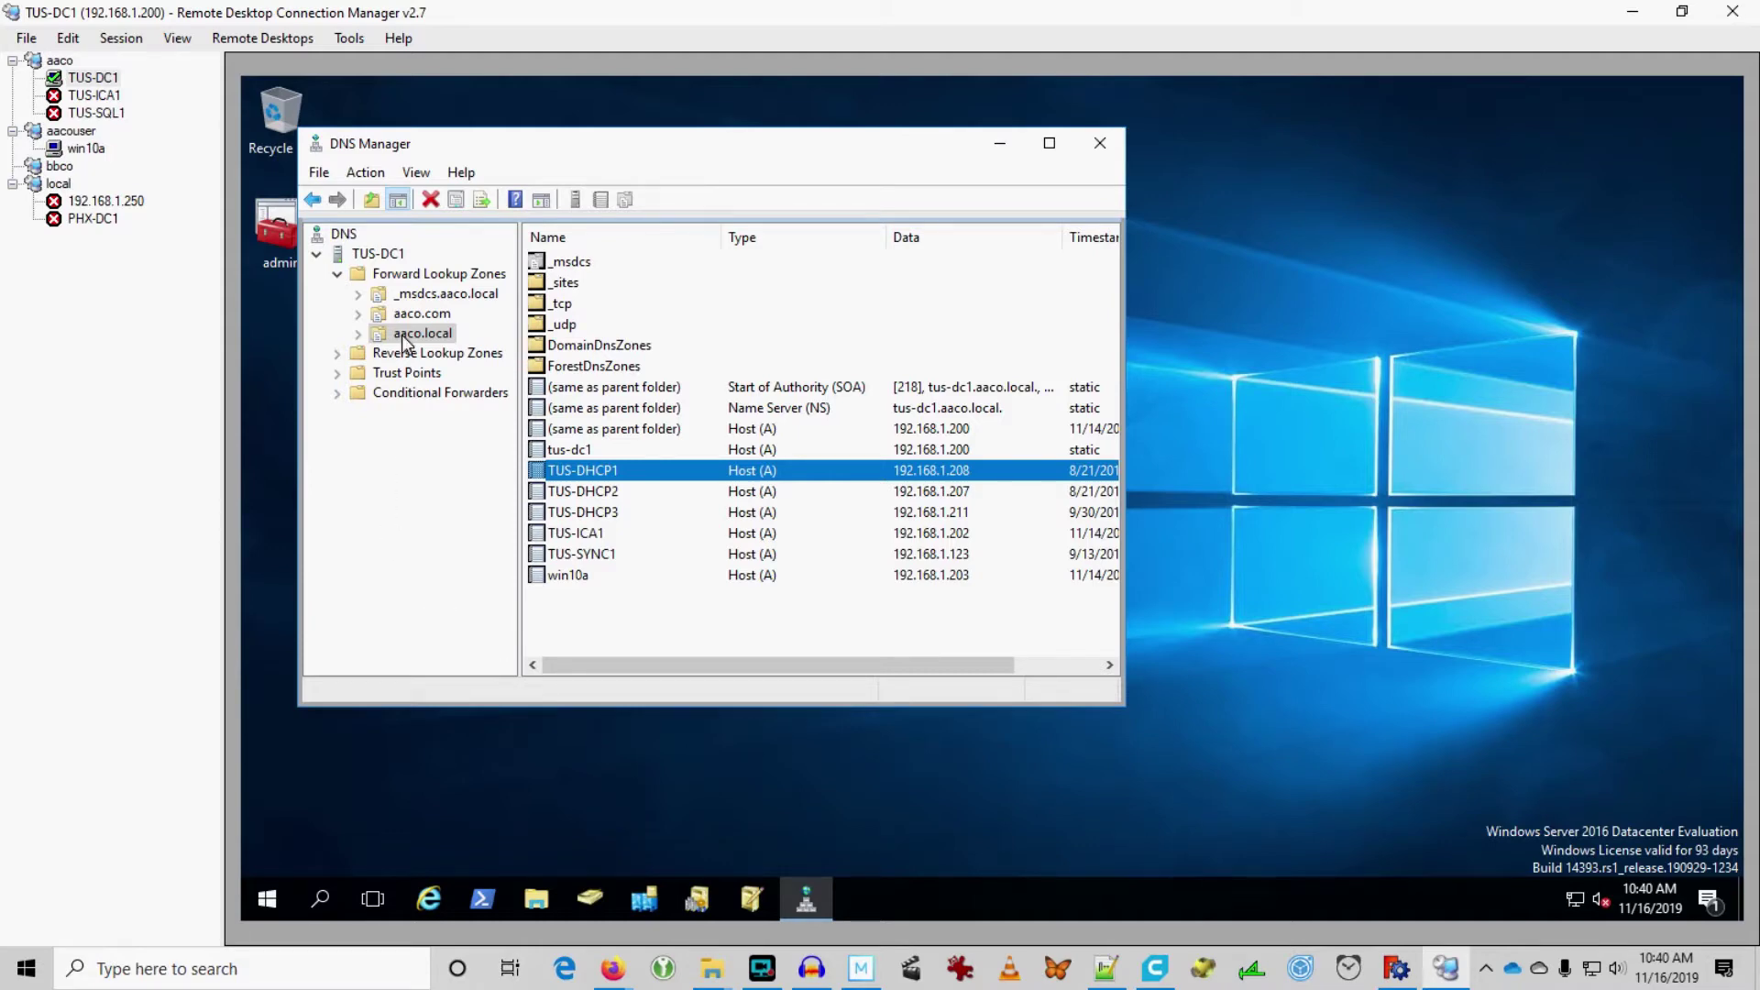
Step: Launch ADSI Edit on TUS-DC1 and connect it to the Schema naming context
click(751, 900)
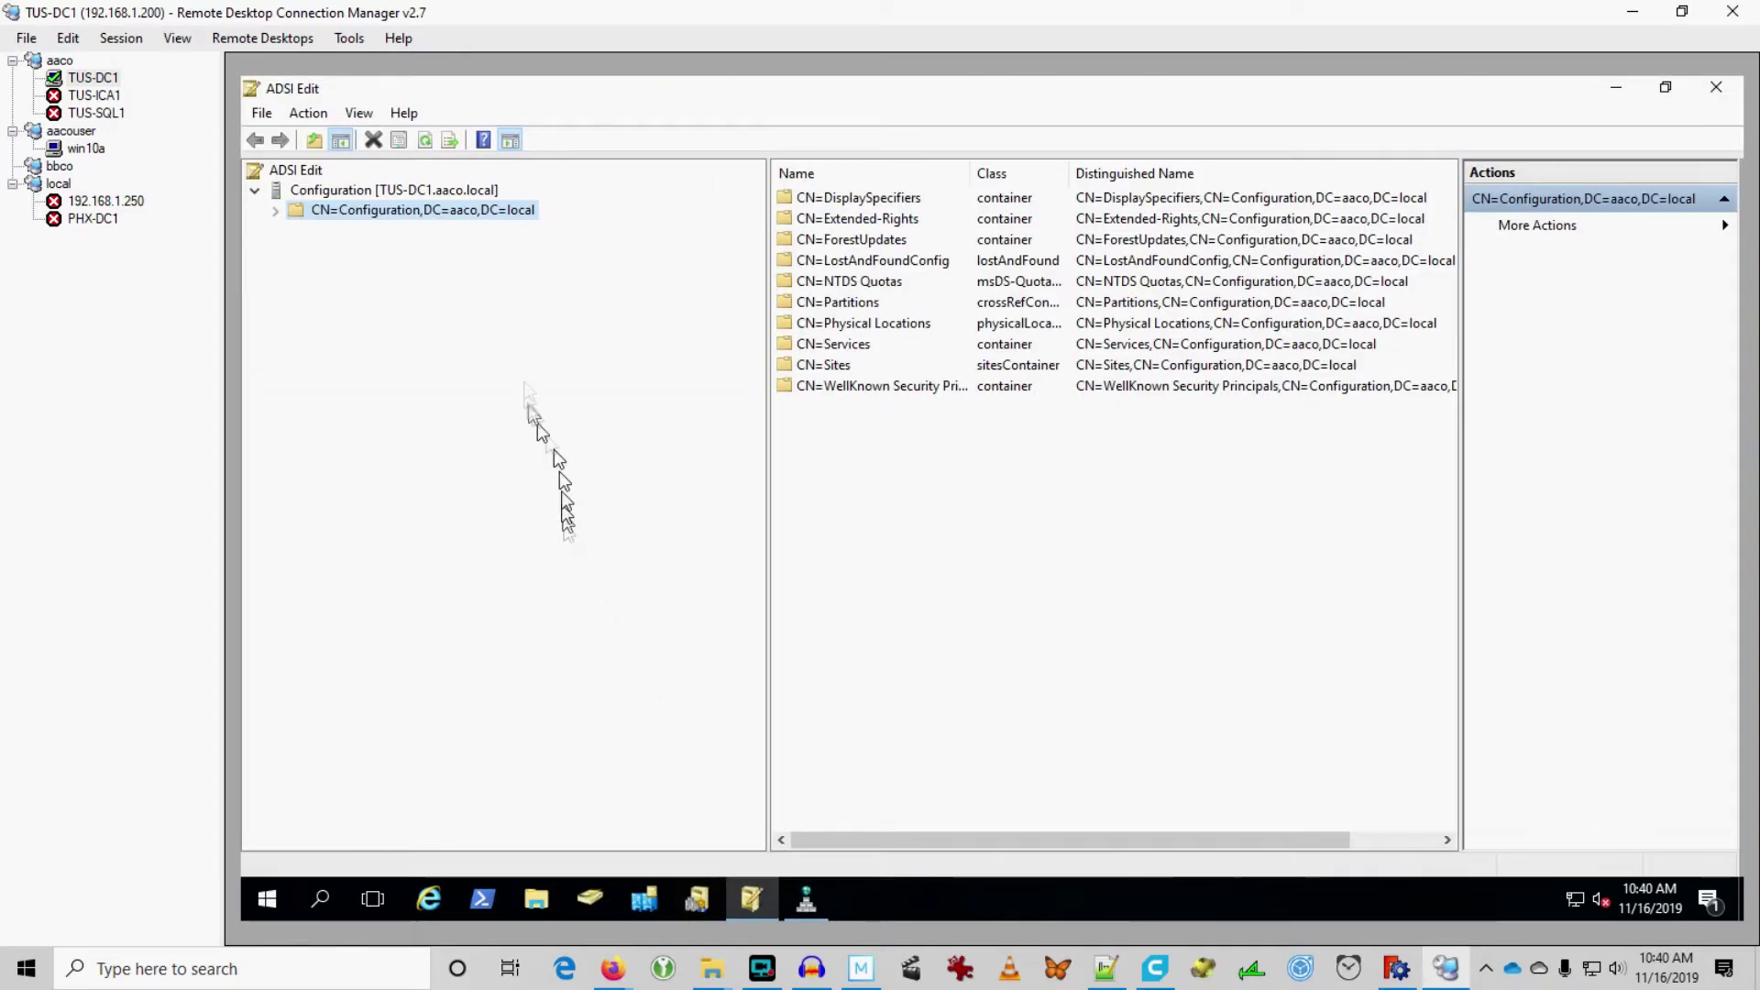
right_click(300, 171)
click(359, 189)
click(1007, 481)
click(929, 546)
click(1050, 660)
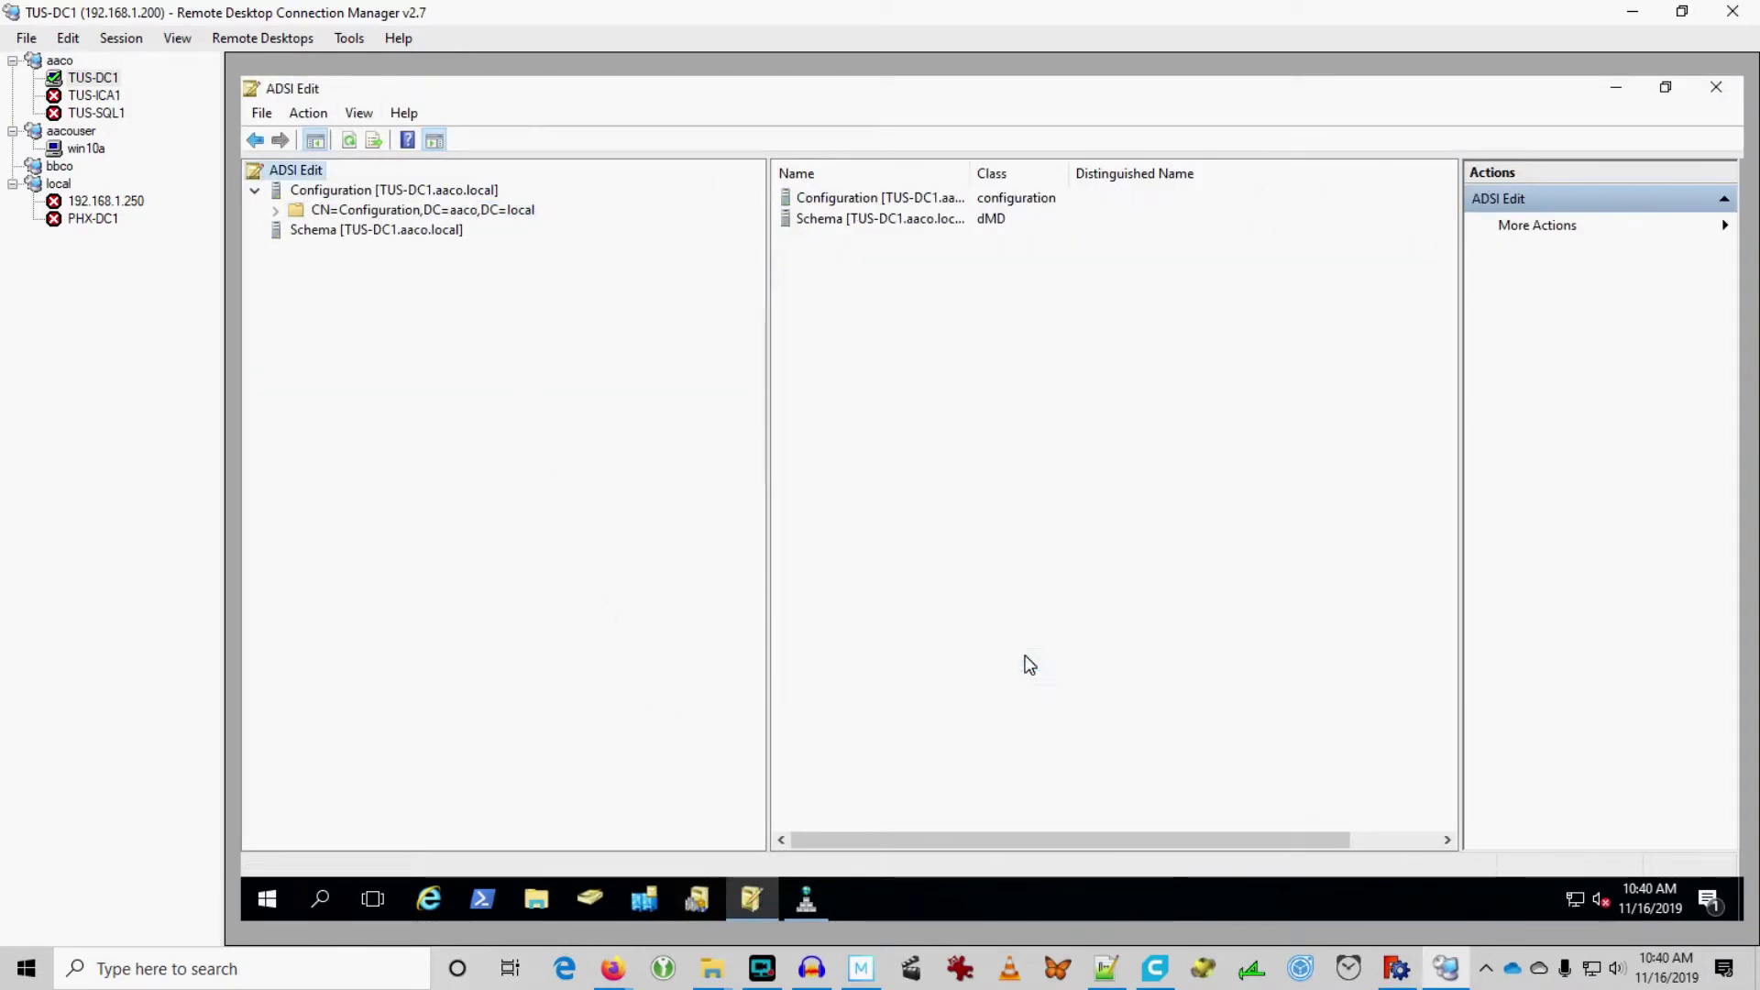
Step: Check the CN=Schema objectVersion value (87) in its properties, then return to the docs article
click(334, 229)
right_click(801, 200)
click(885, 294)
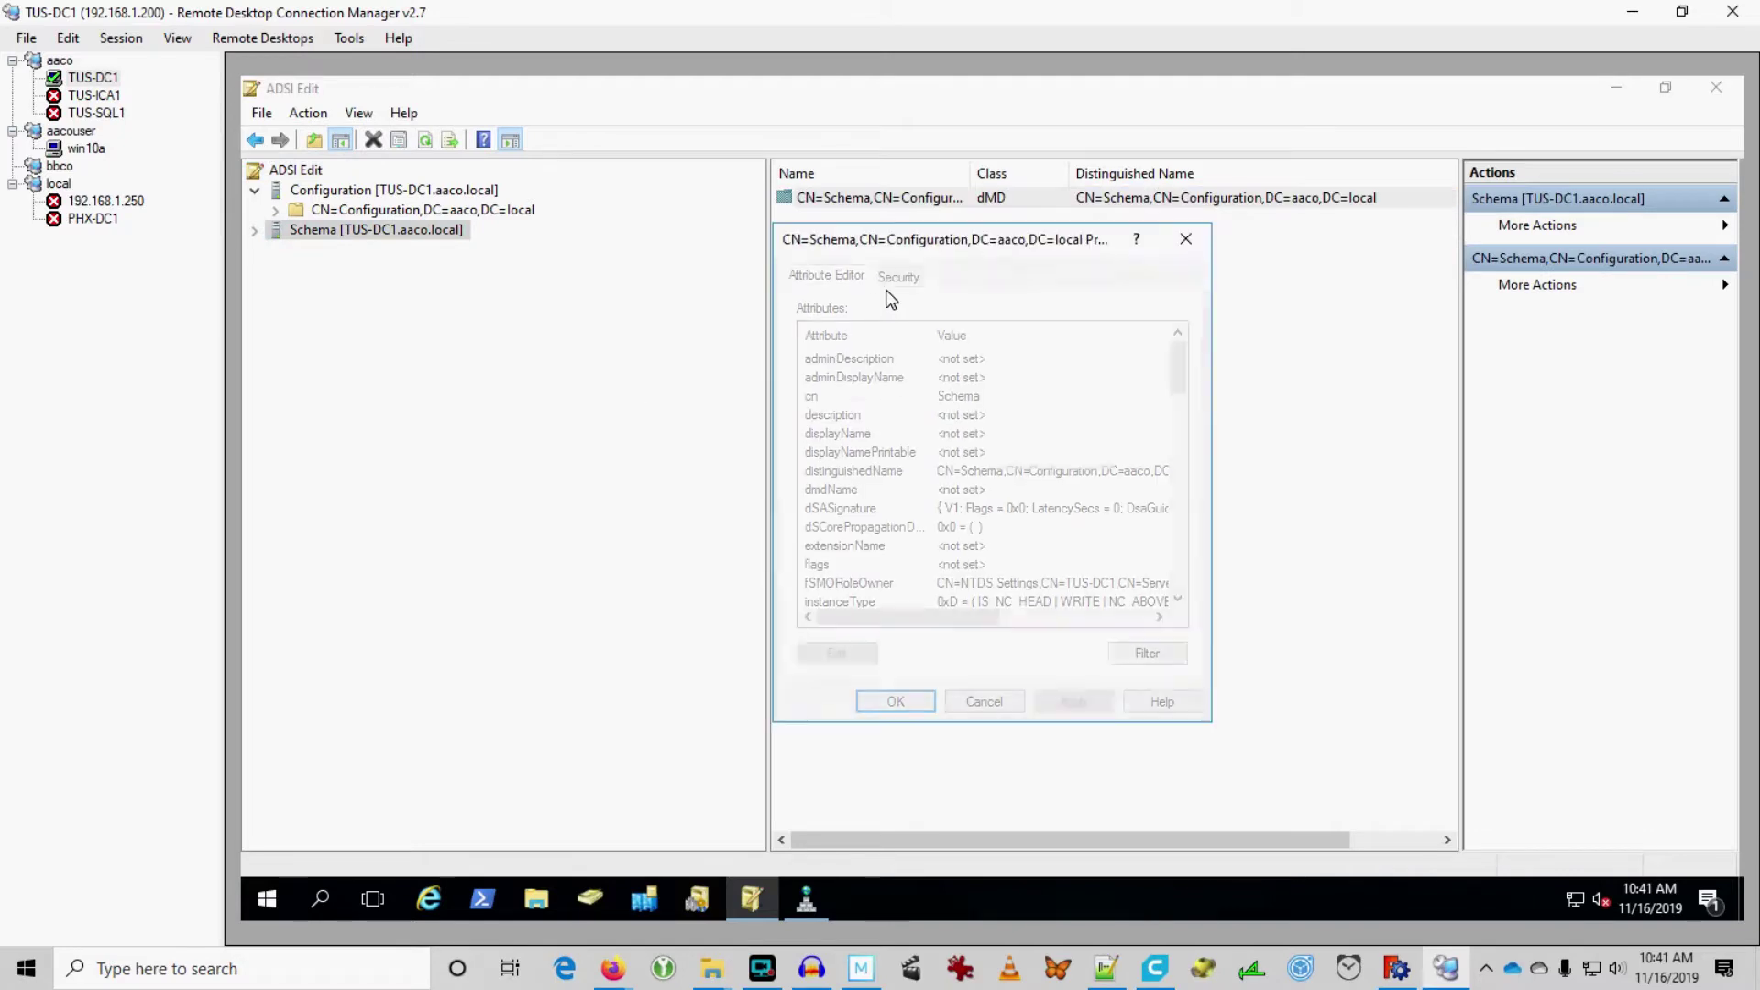
scroll(1180, 548, down, 8)
click(850, 471)
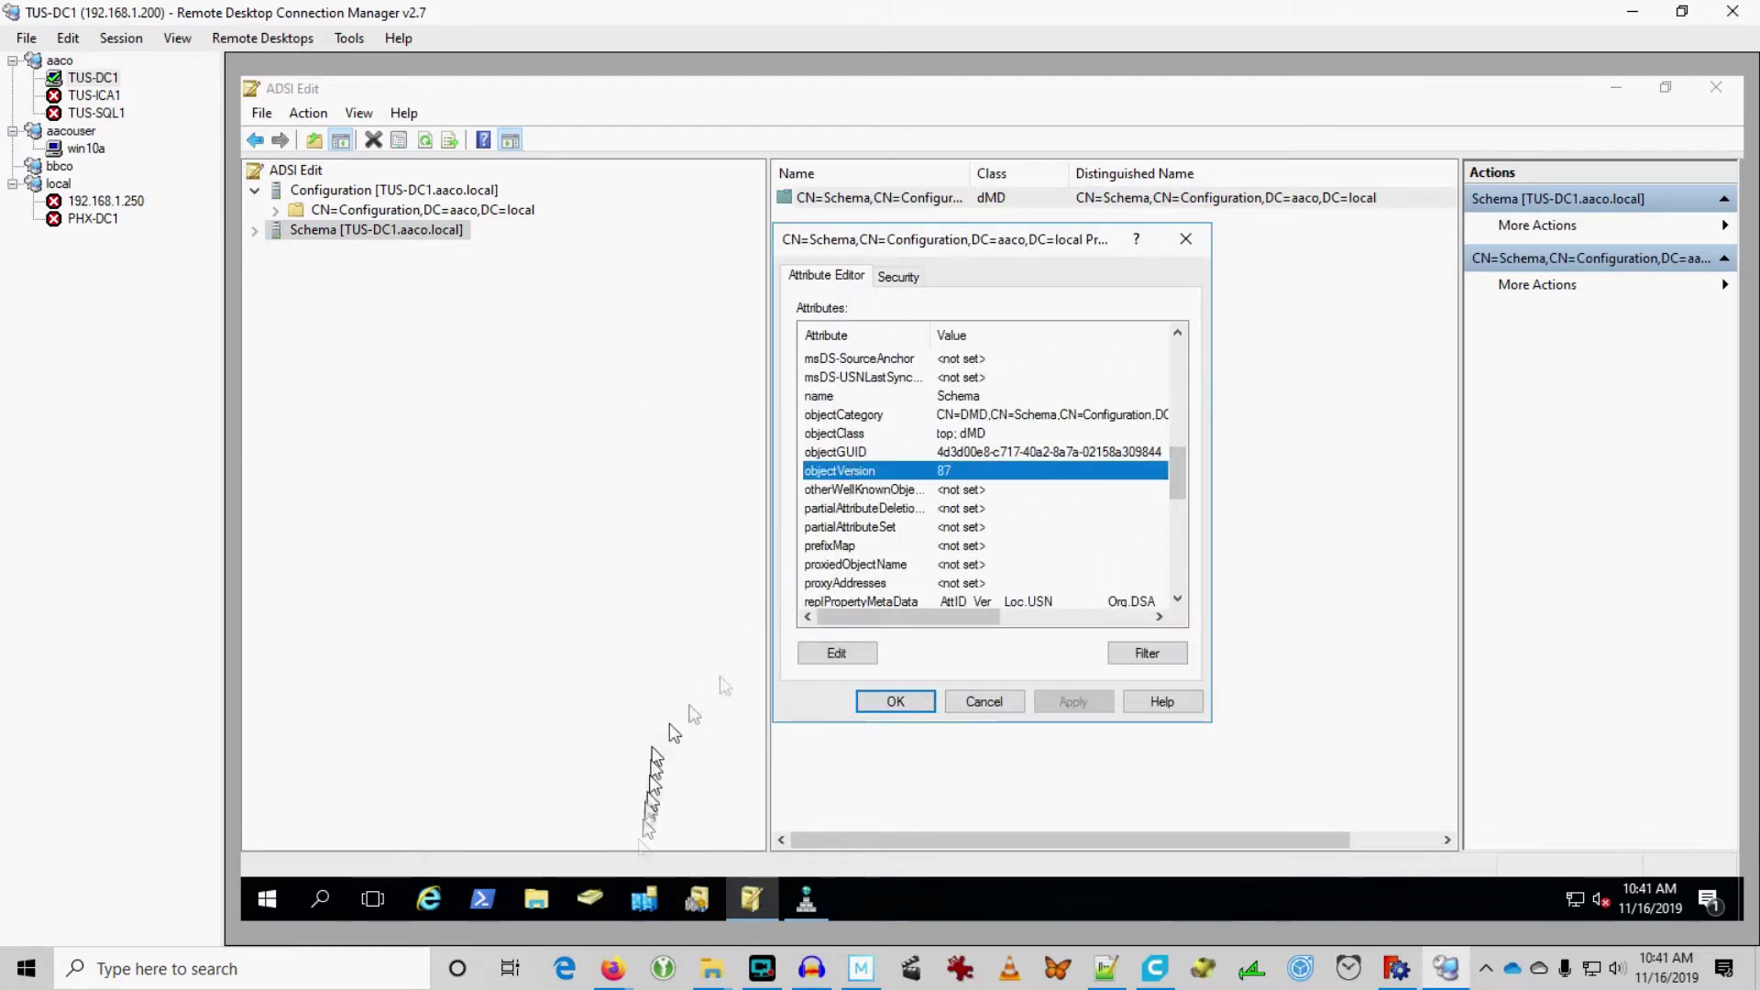
mouse_move(629, 970)
click(728, 898)
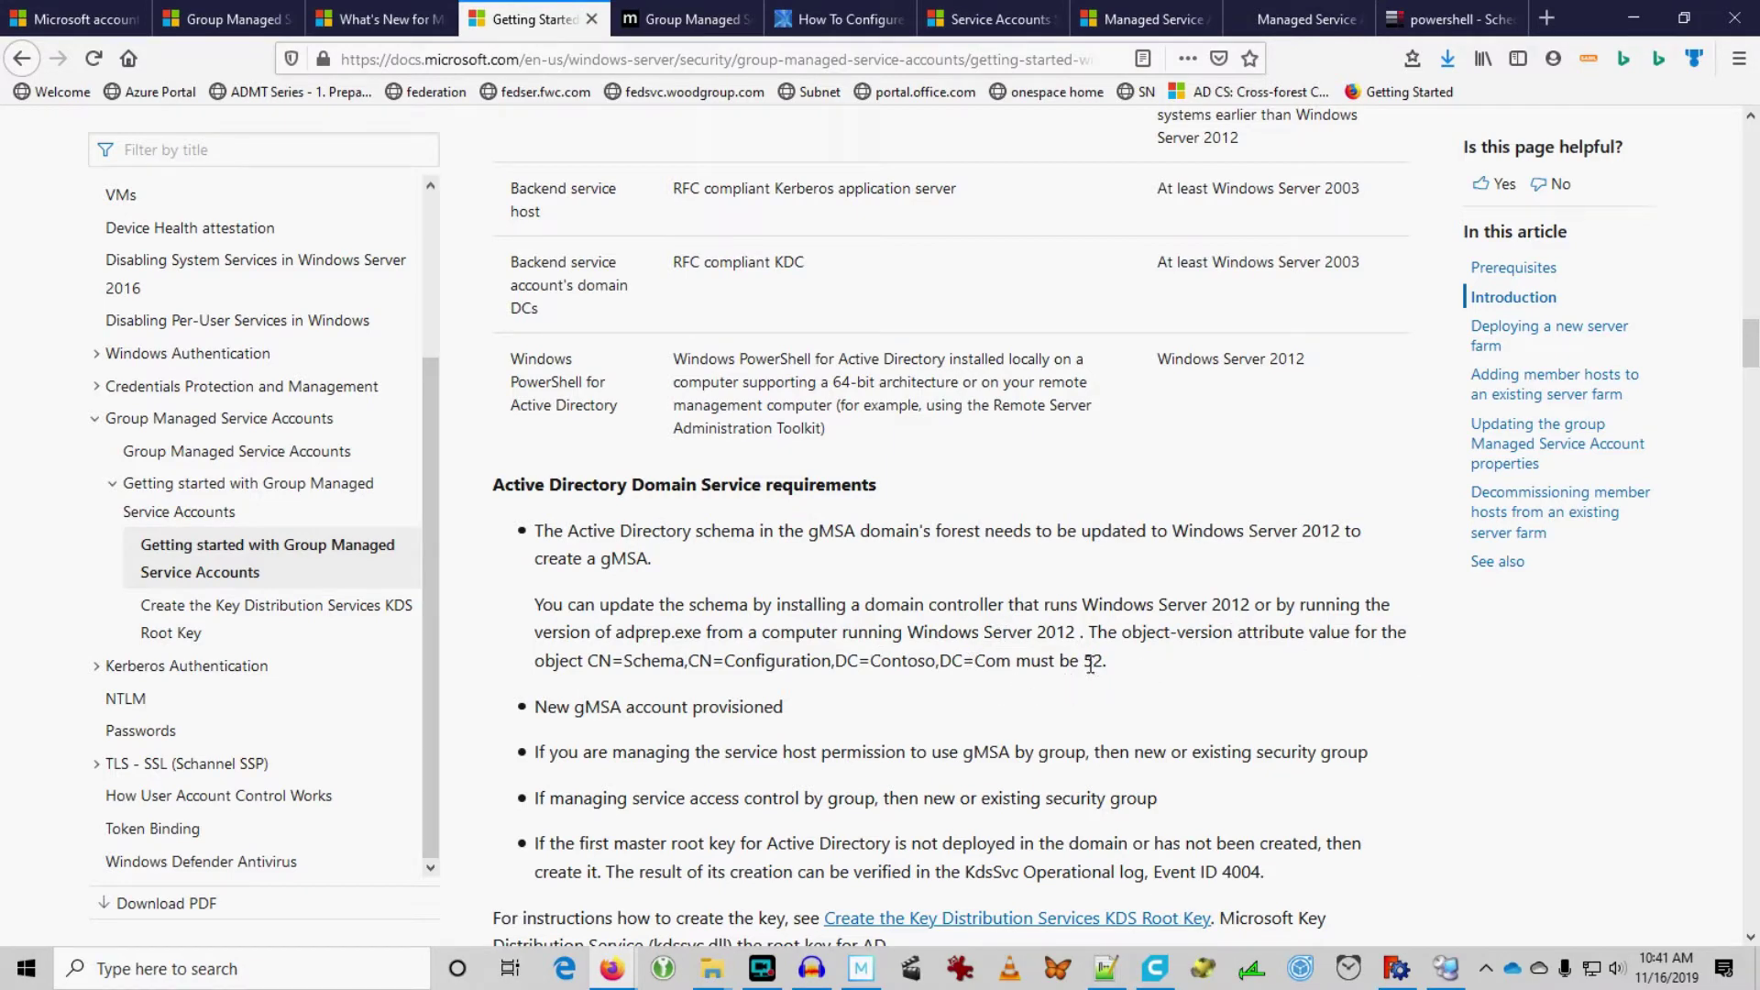
Step: Highlight the new gMSA account, security group and master root key requirements
scroll(609, 522, down, 2)
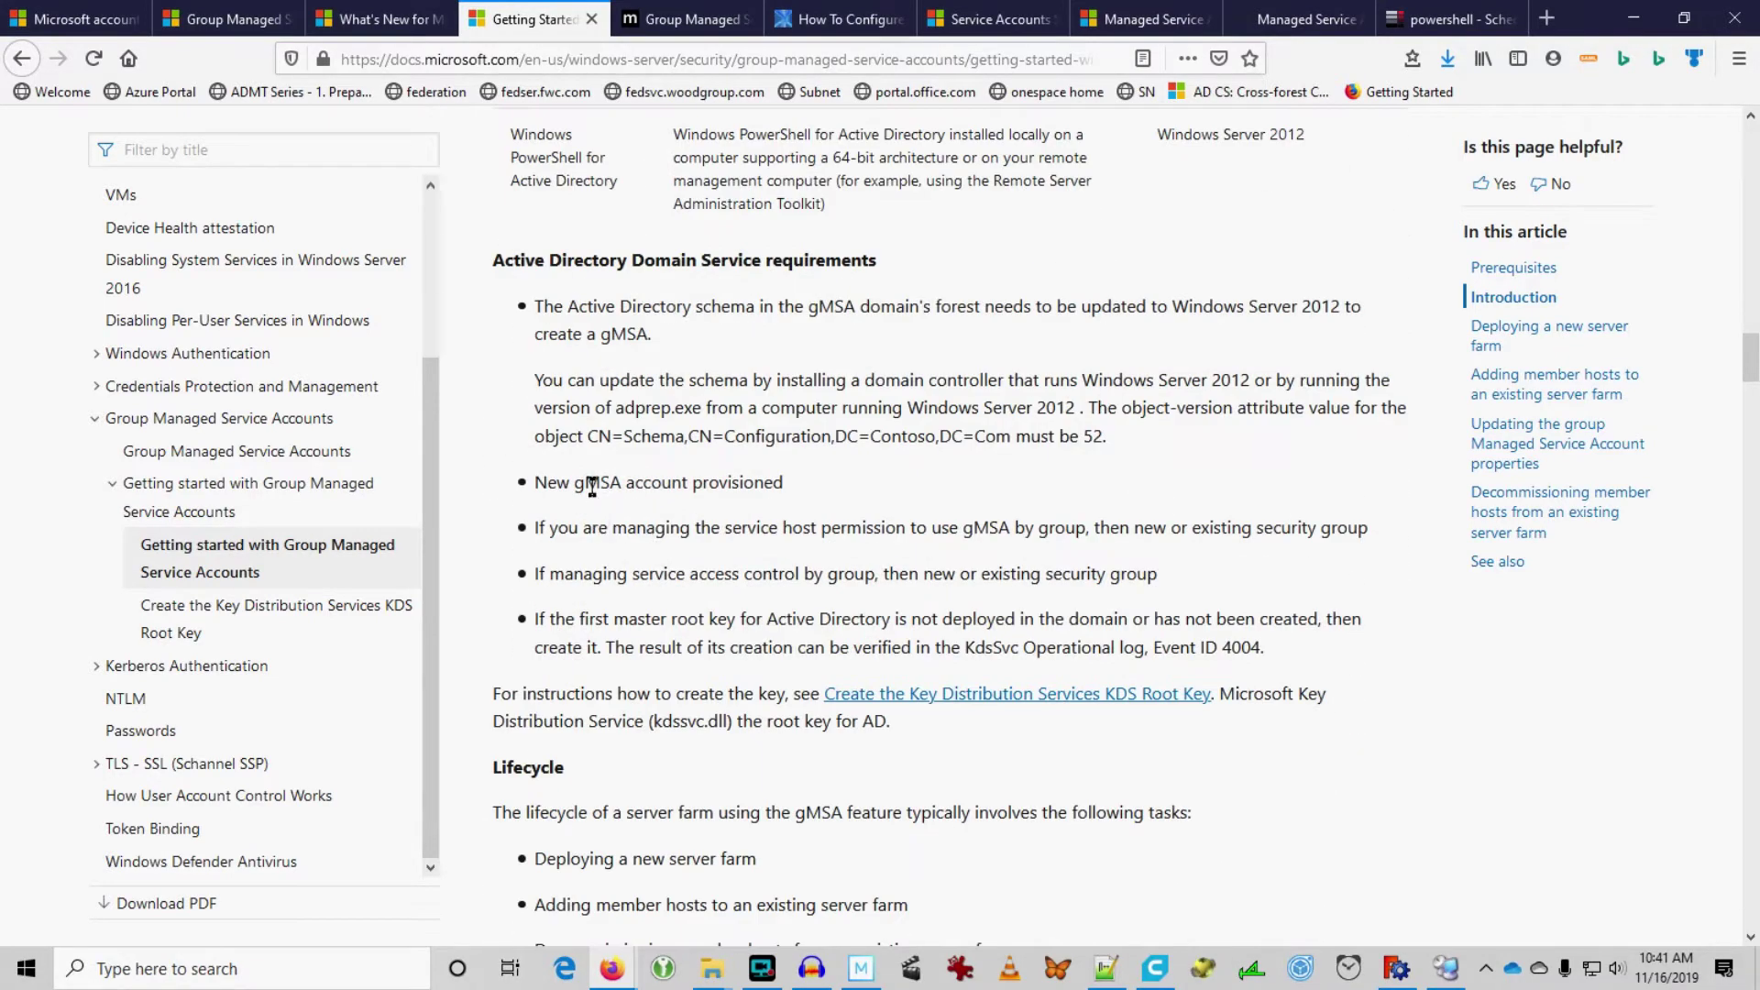
drag(592, 486, 779, 484)
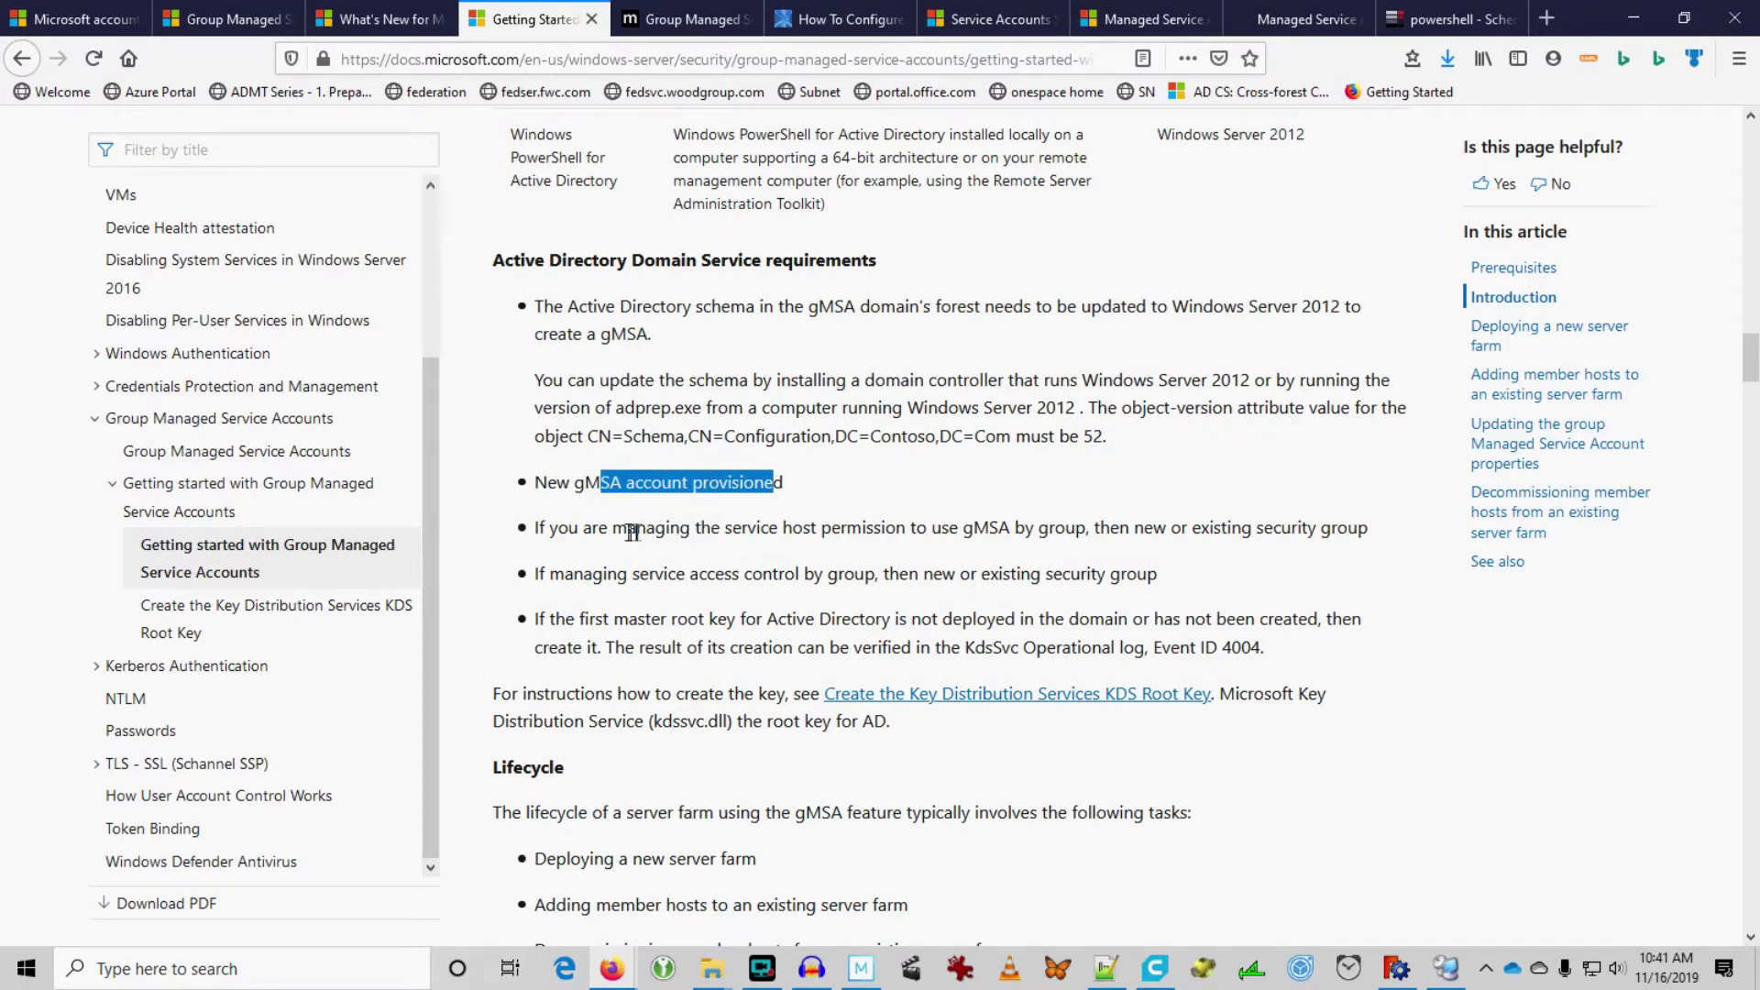
drag(627, 530, 1320, 548)
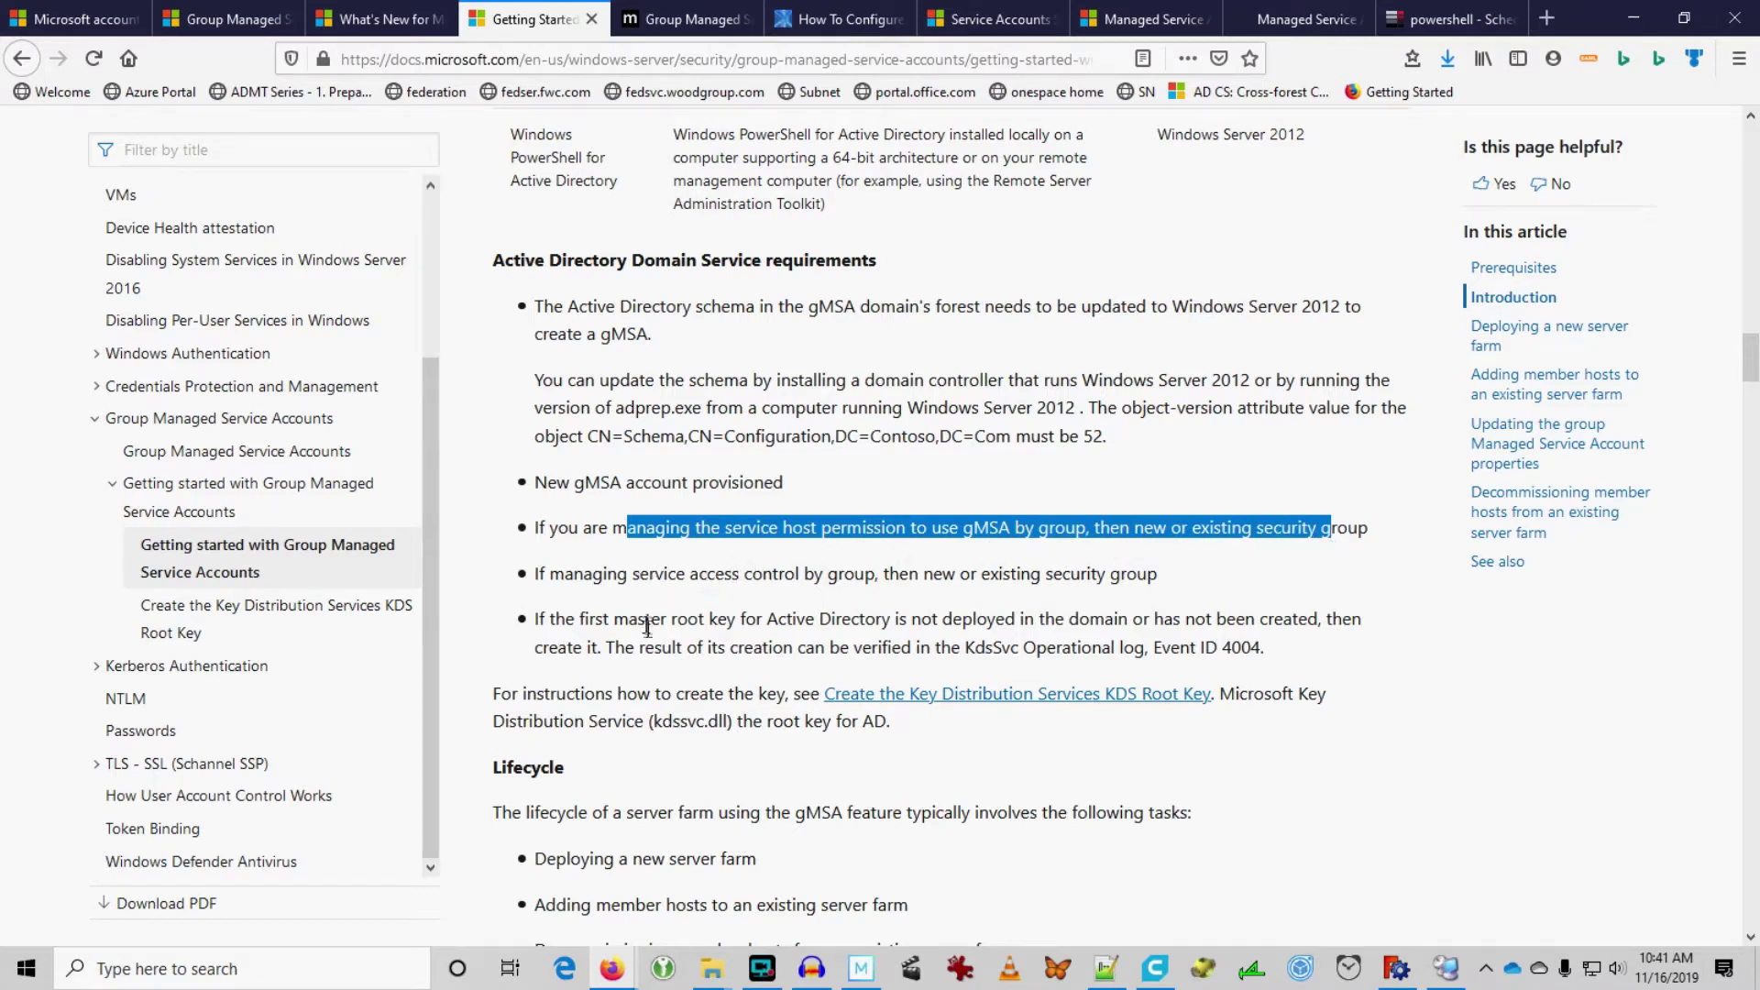
drag(586, 622, 895, 627)
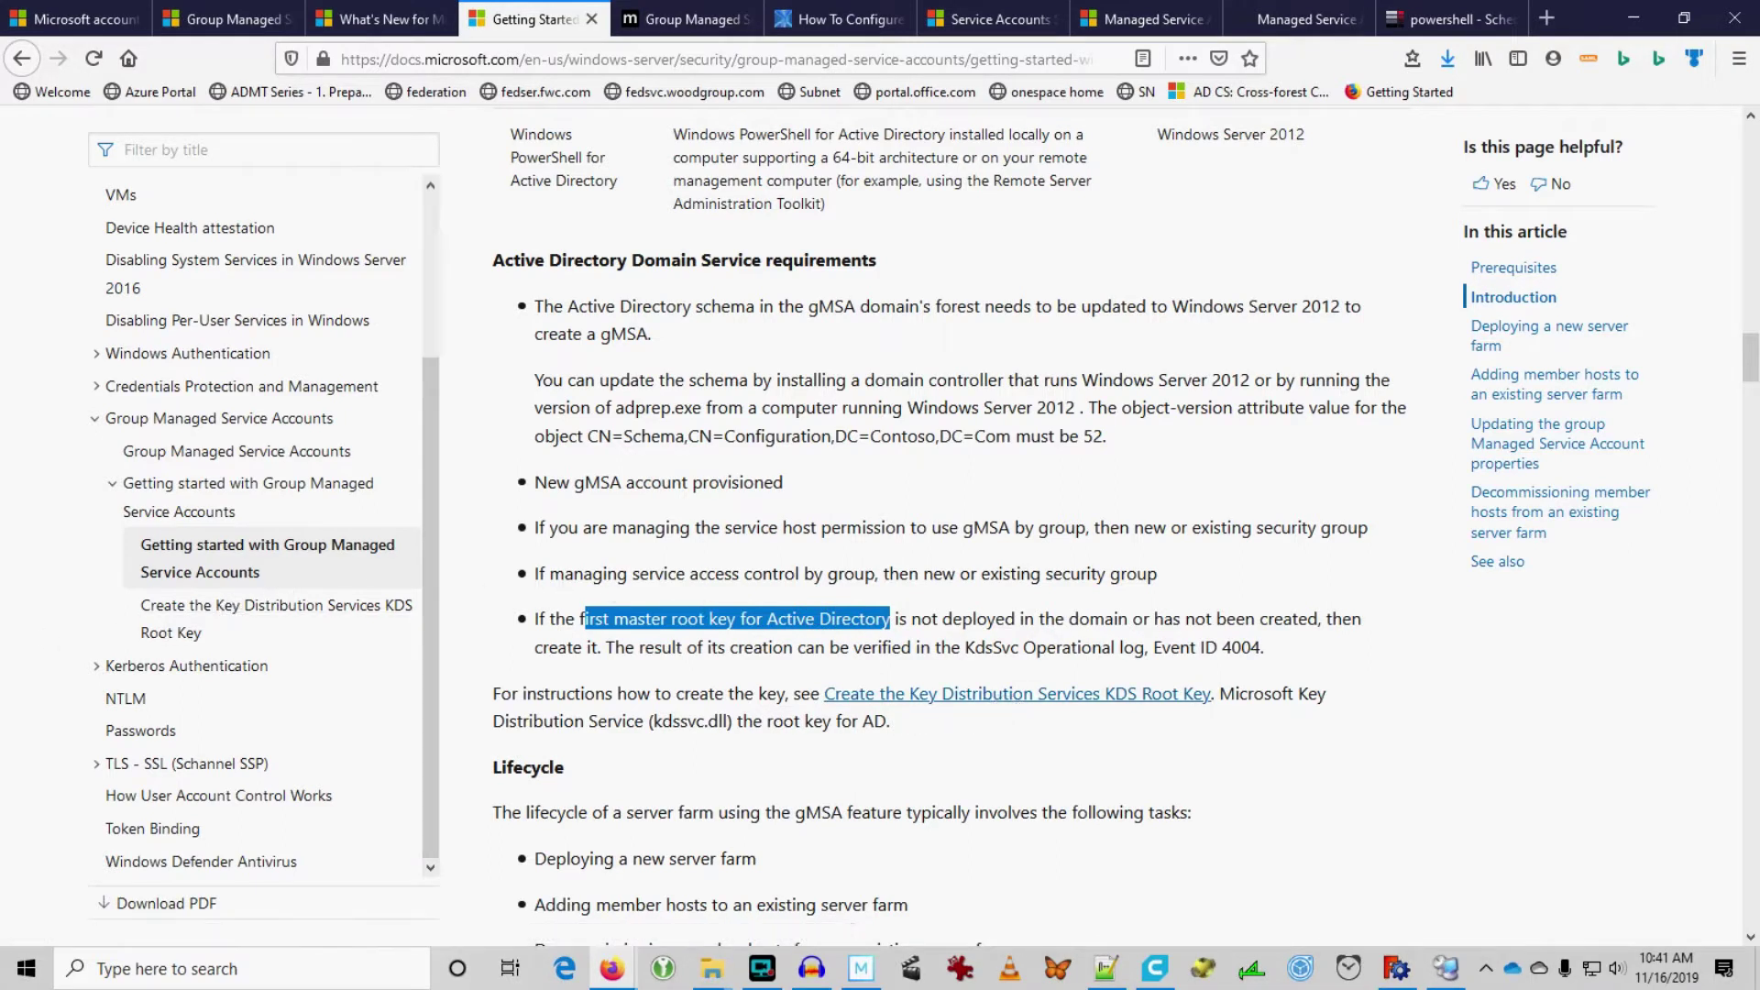
Step: Open the KDS root key article and highlight the AddHours(-10) part of the test command
click(953, 696)
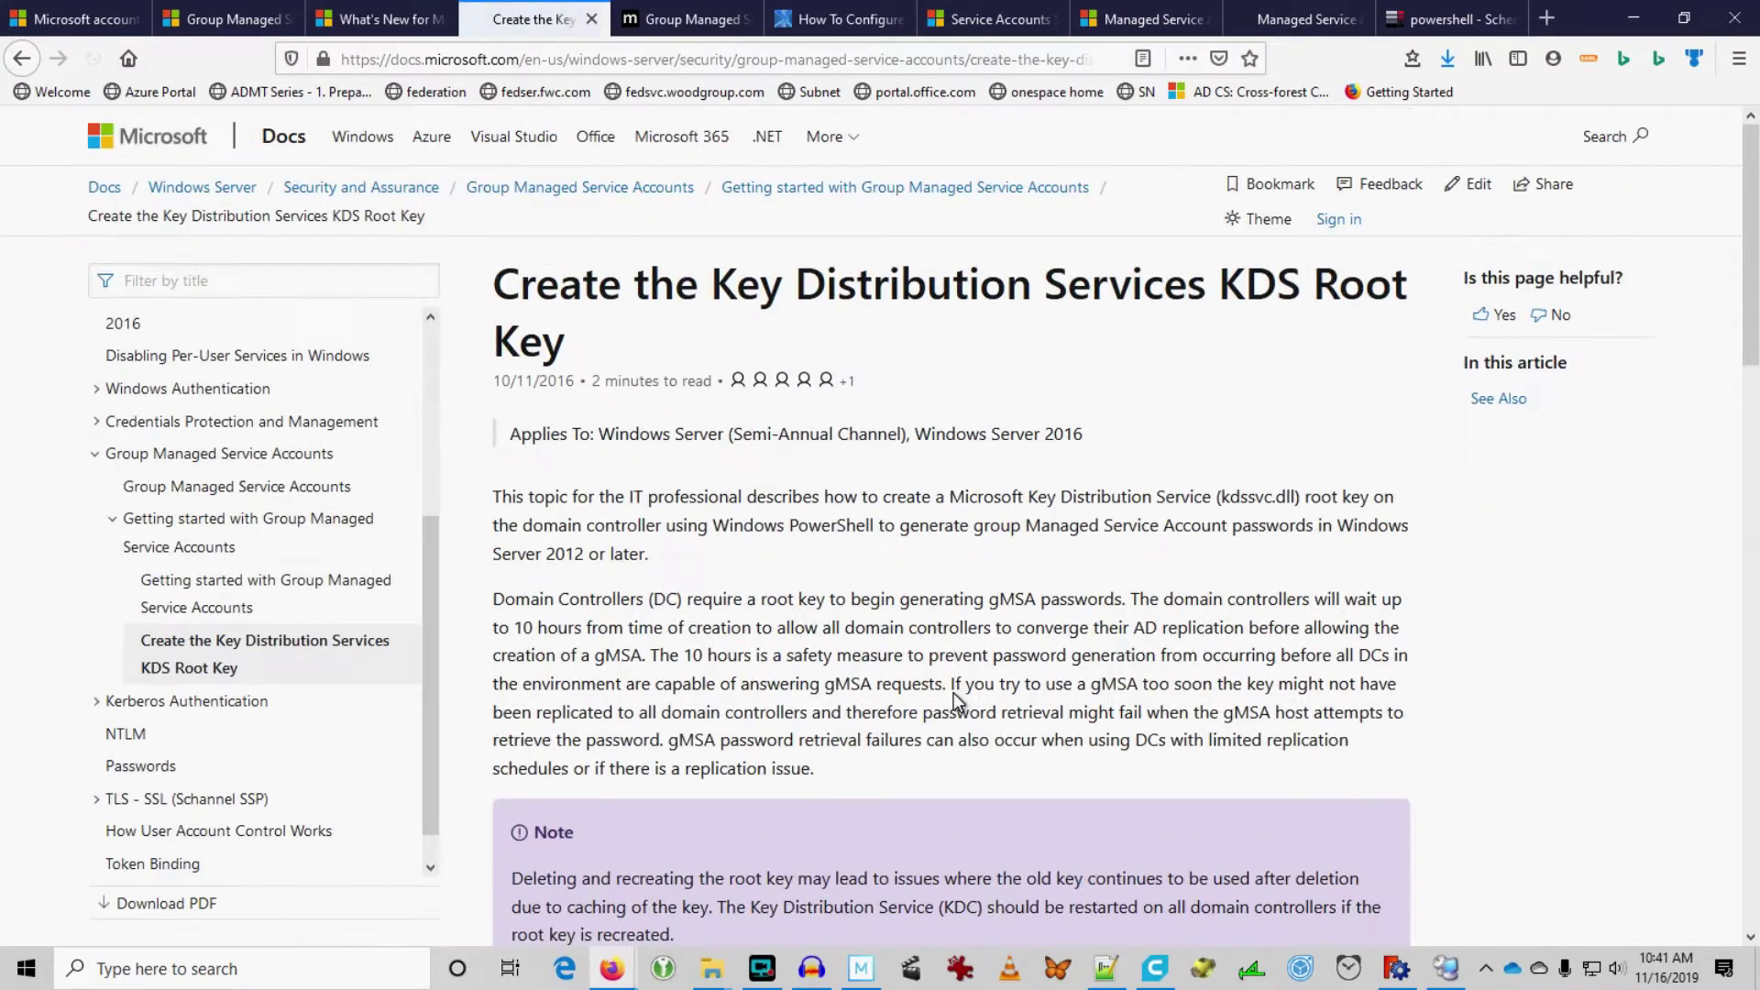
scroll(955, 694, down, 15)
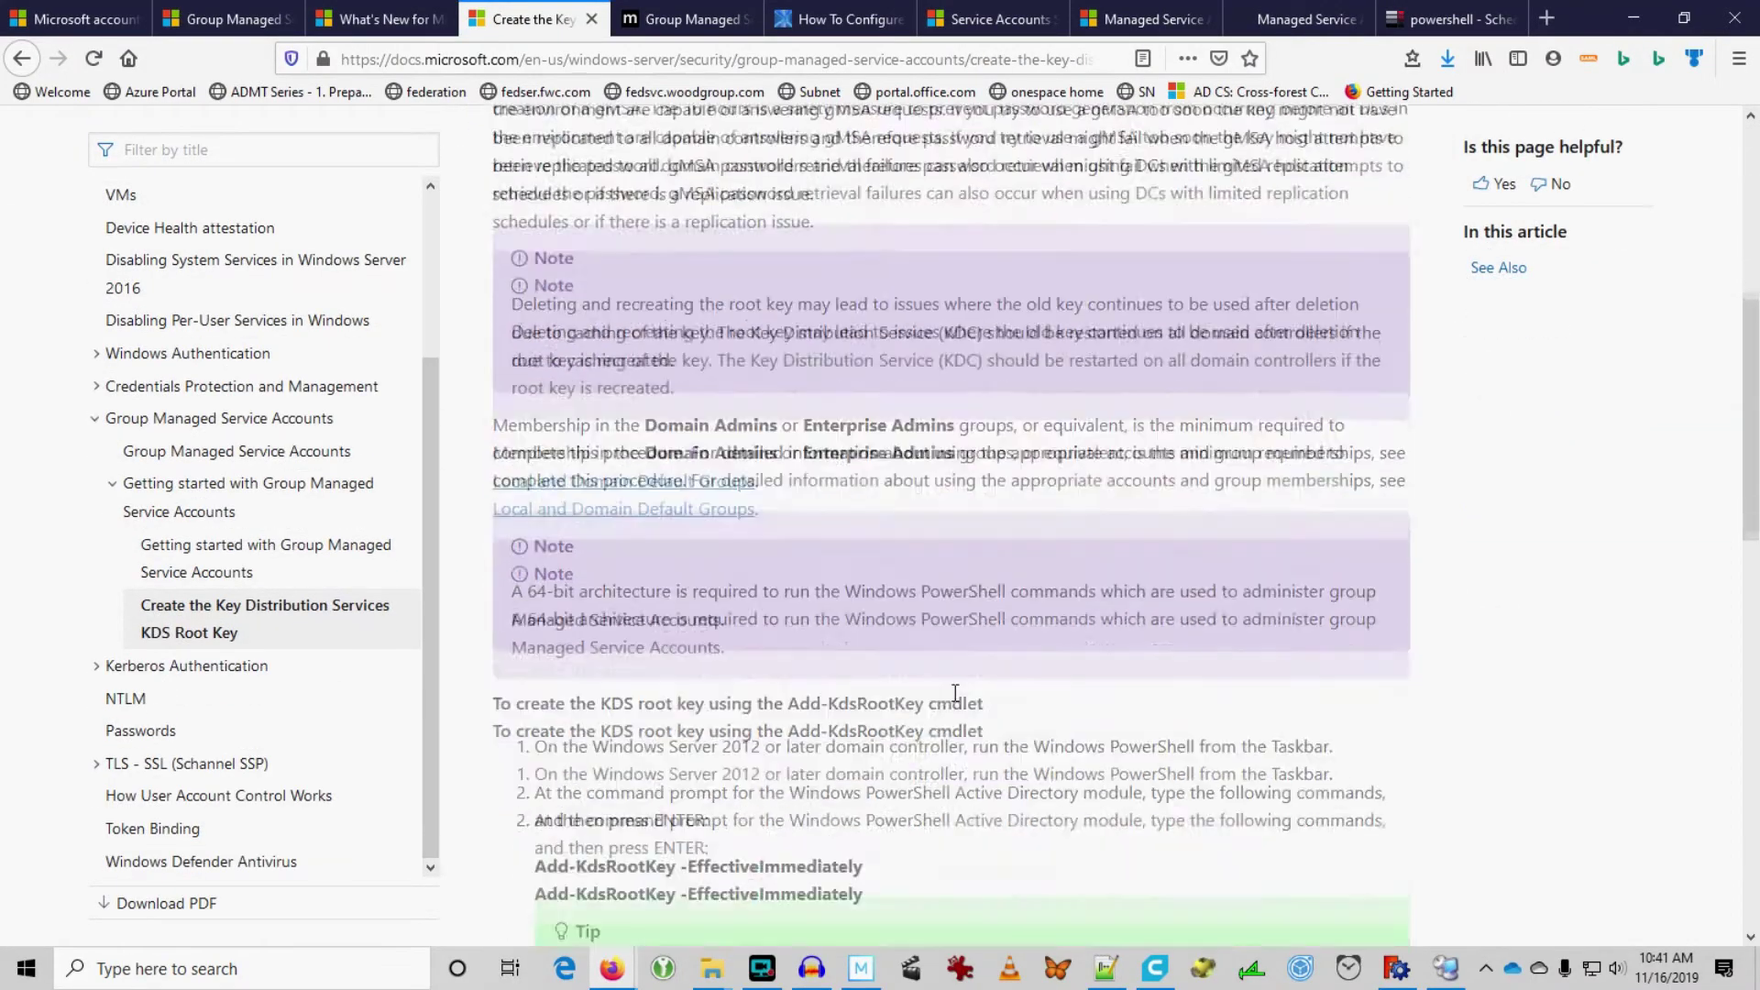
scroll(955, 694, down, 3)
scroll(956, 694, up, 3)
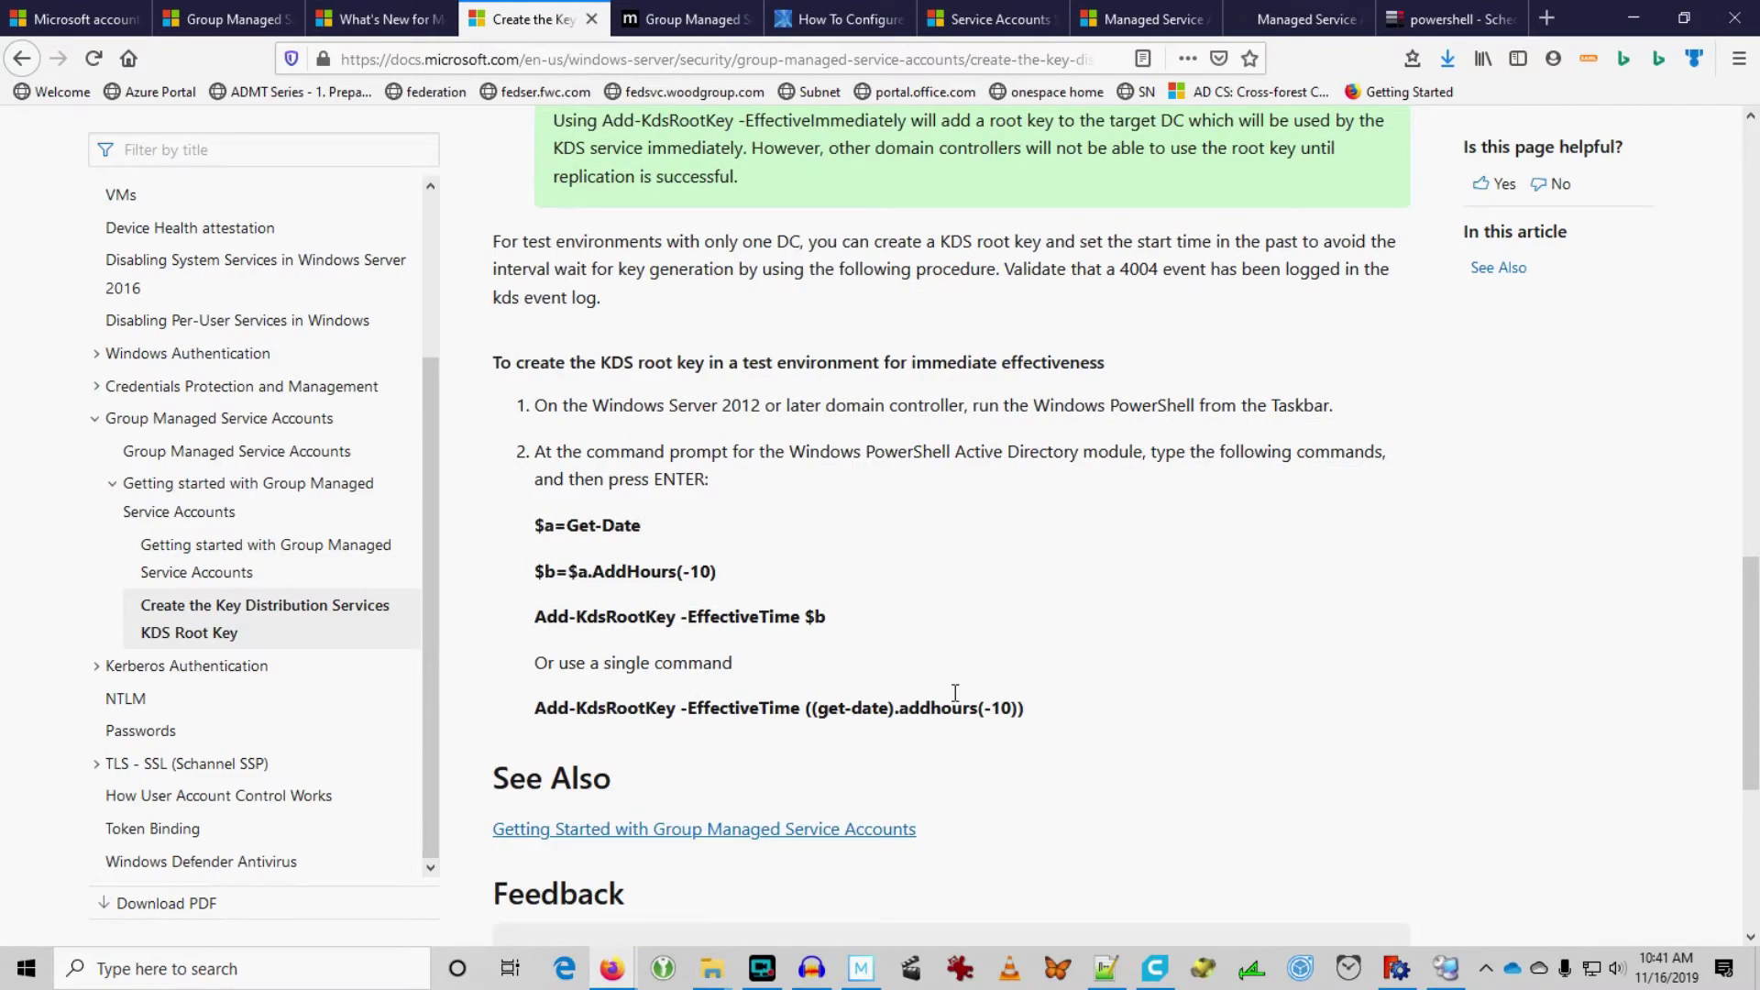
scroll(955, 703, down, 1)
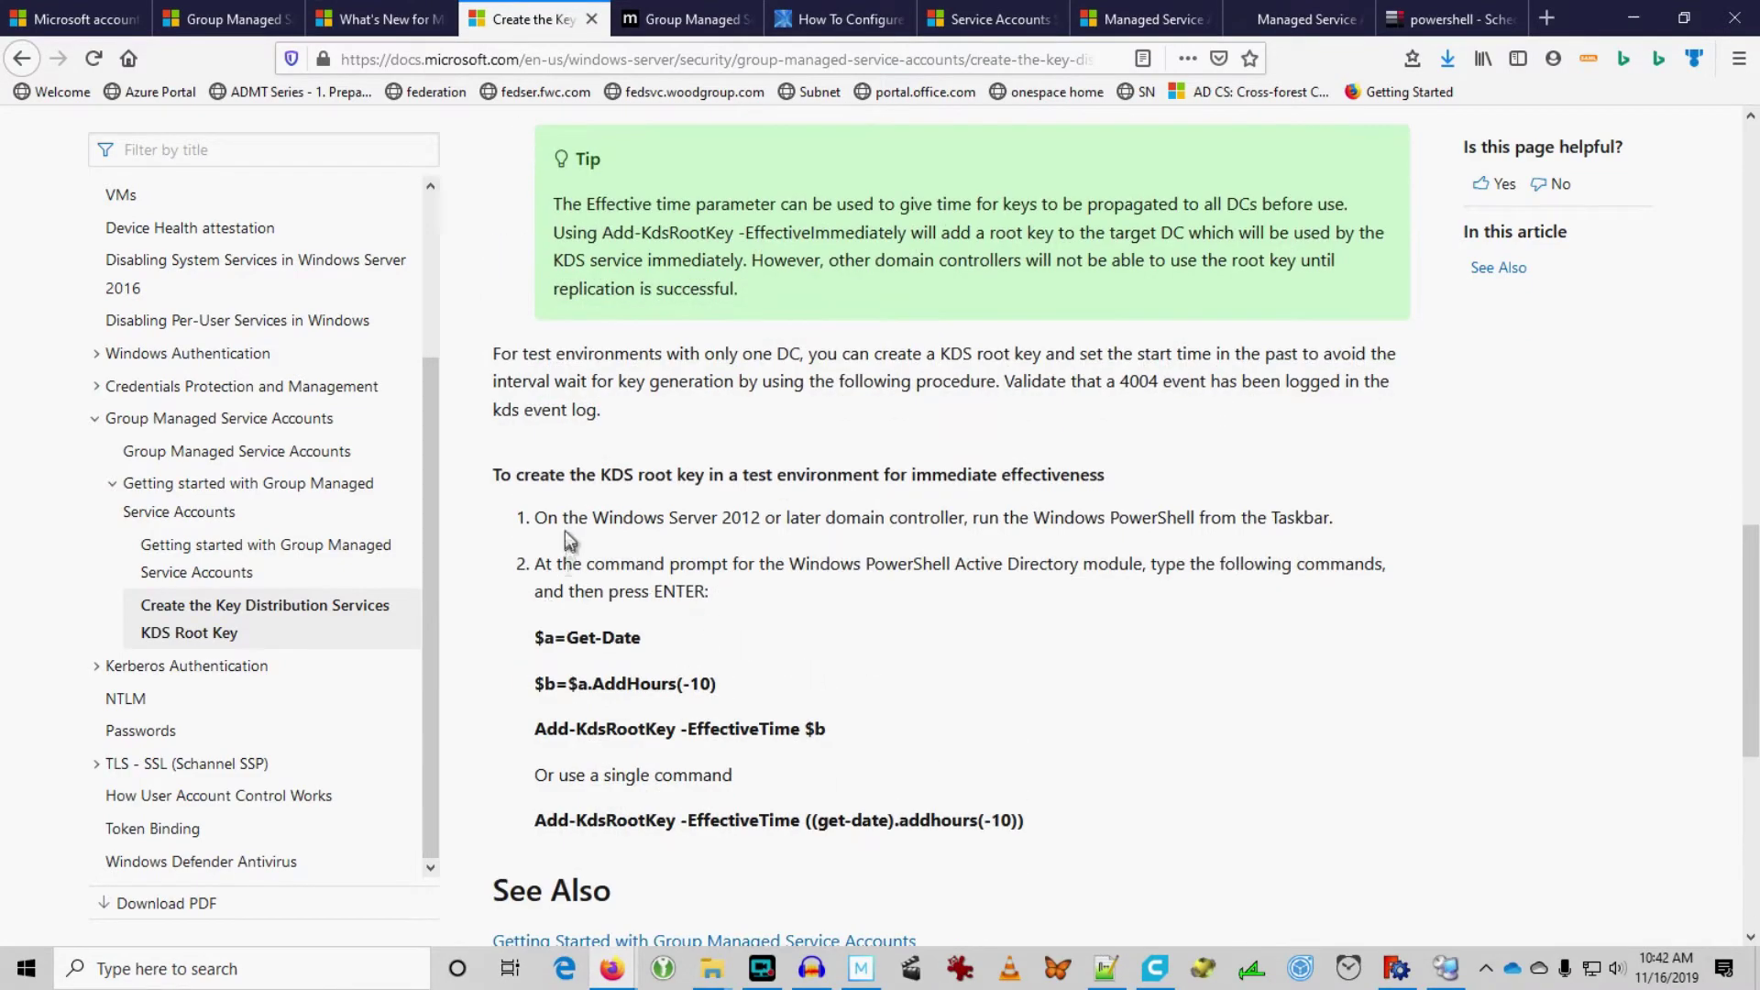
drag(557, 474, 1004, 479)
click(1005, 479)
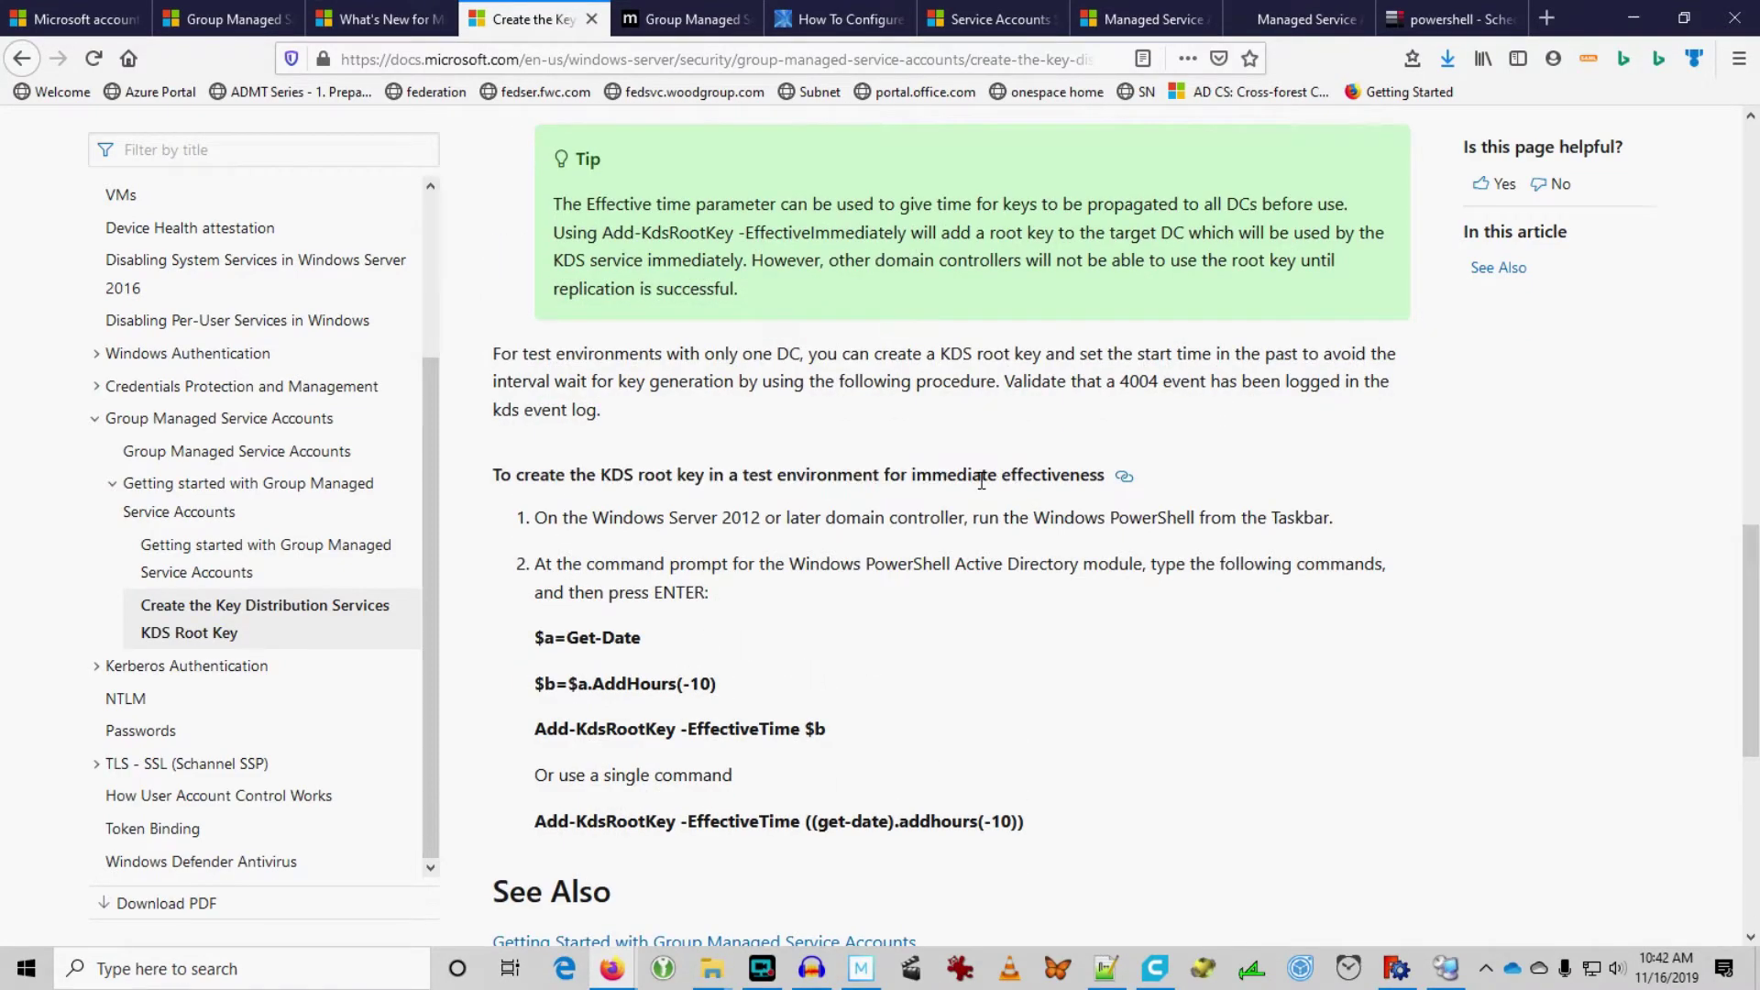
drag(718, 686, 664, 690)
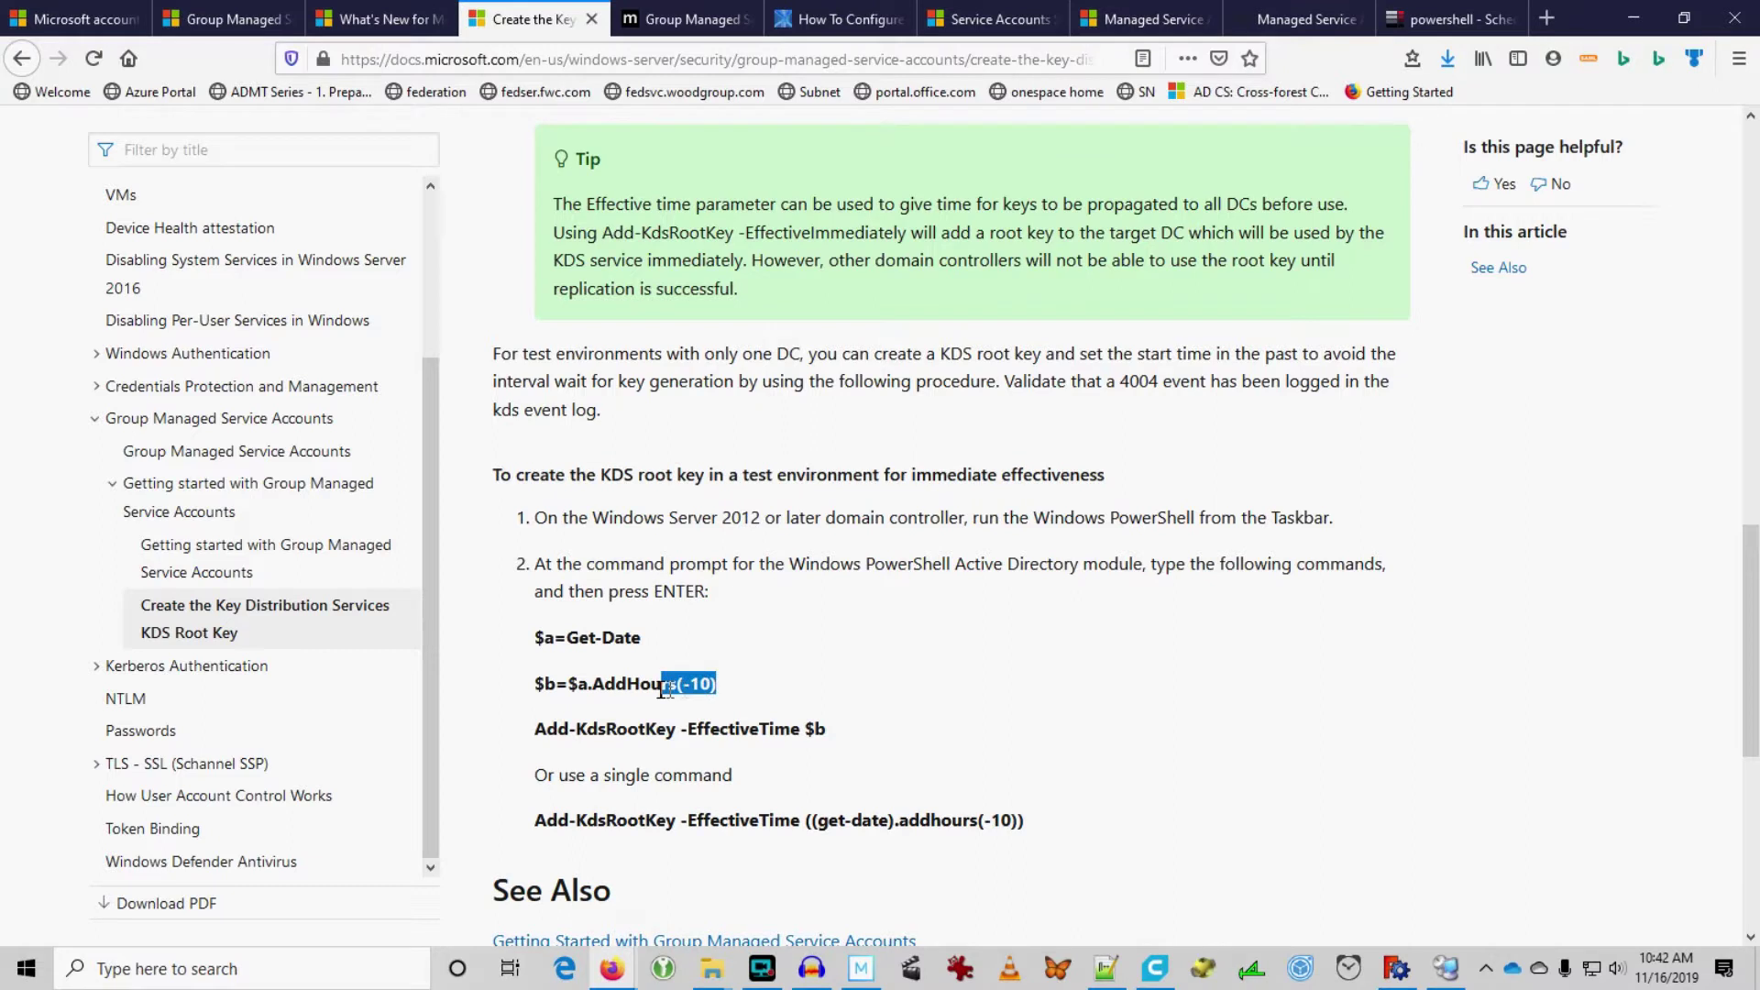
click(894, 770)
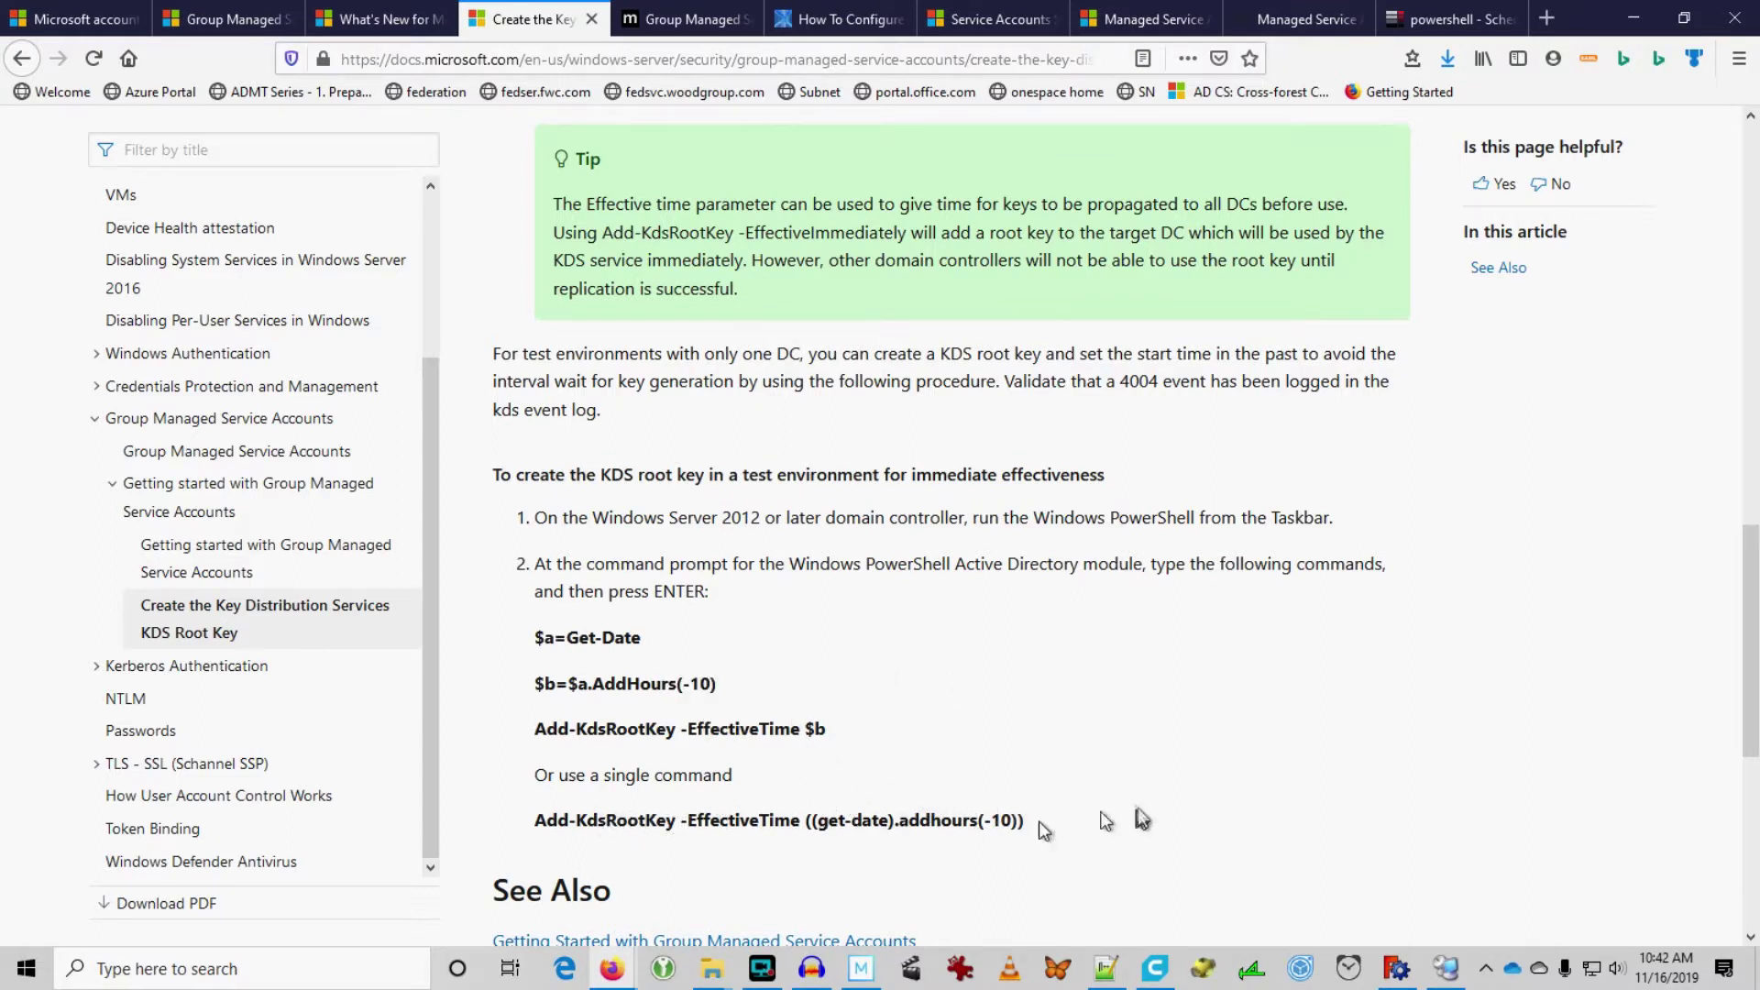
Step: Select and copy the single Add-KdsRootKey -EffectiveTime ((get-date).addhours(-10)) command line
scroll(1130, 807, up, 2)
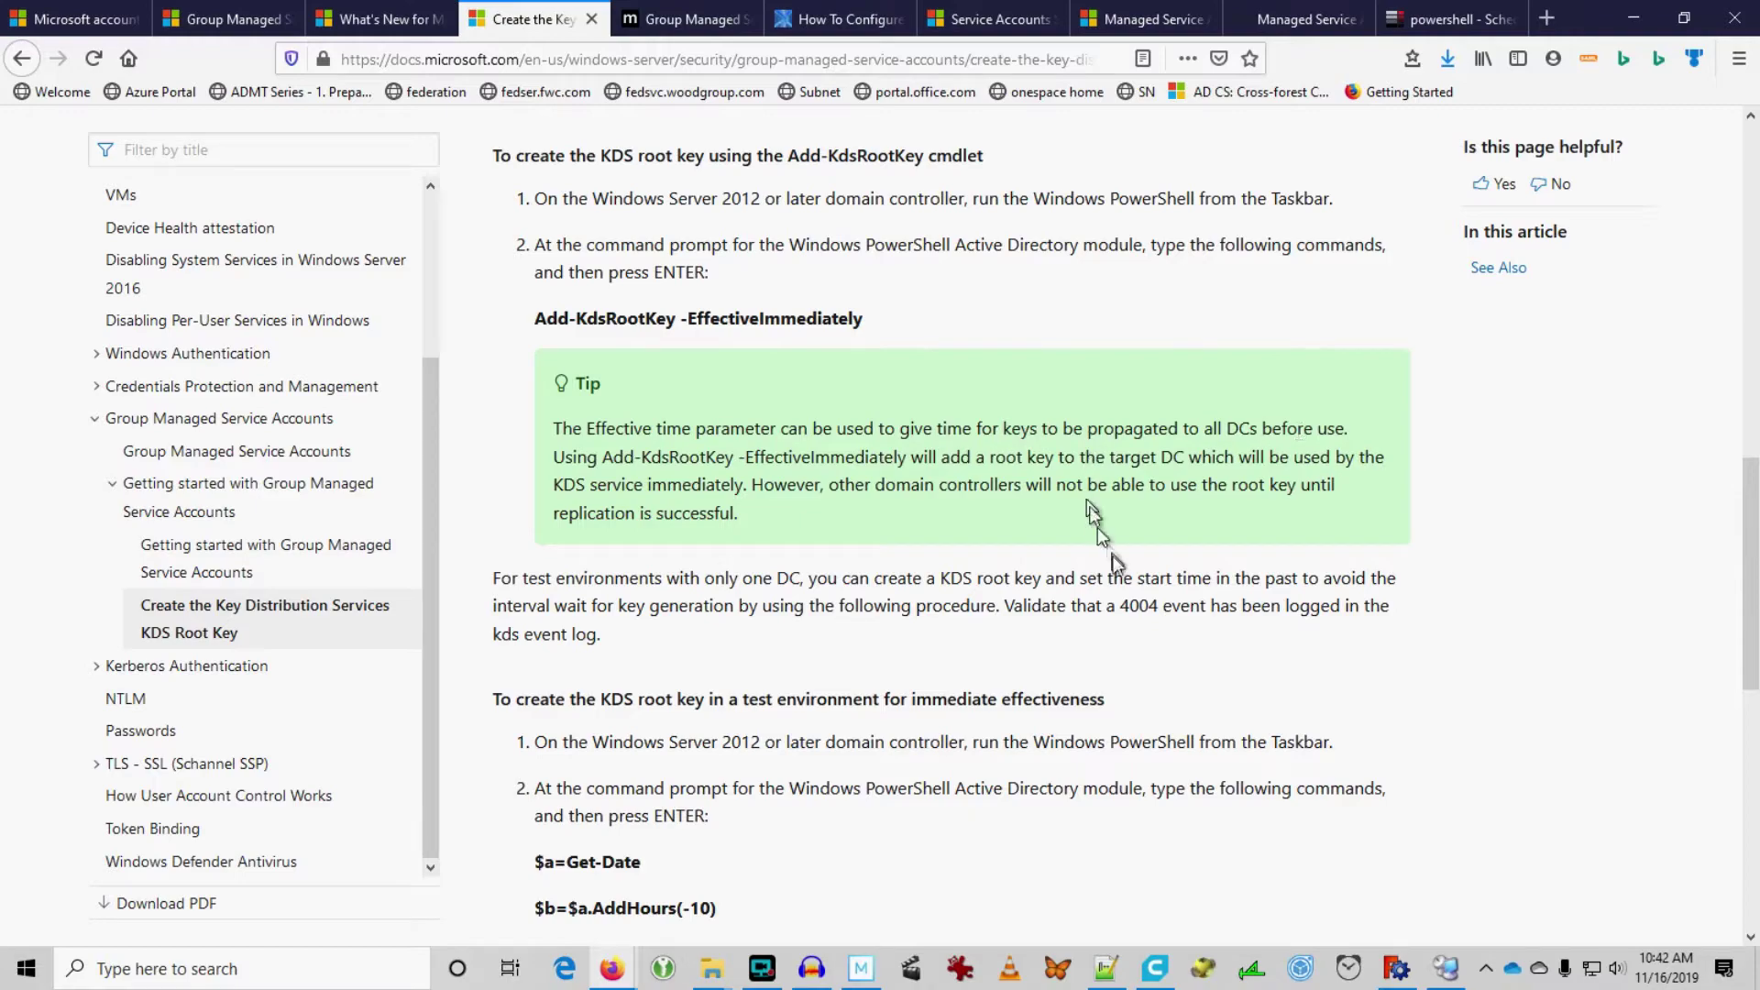
scroll(1001, 660, up, 1)
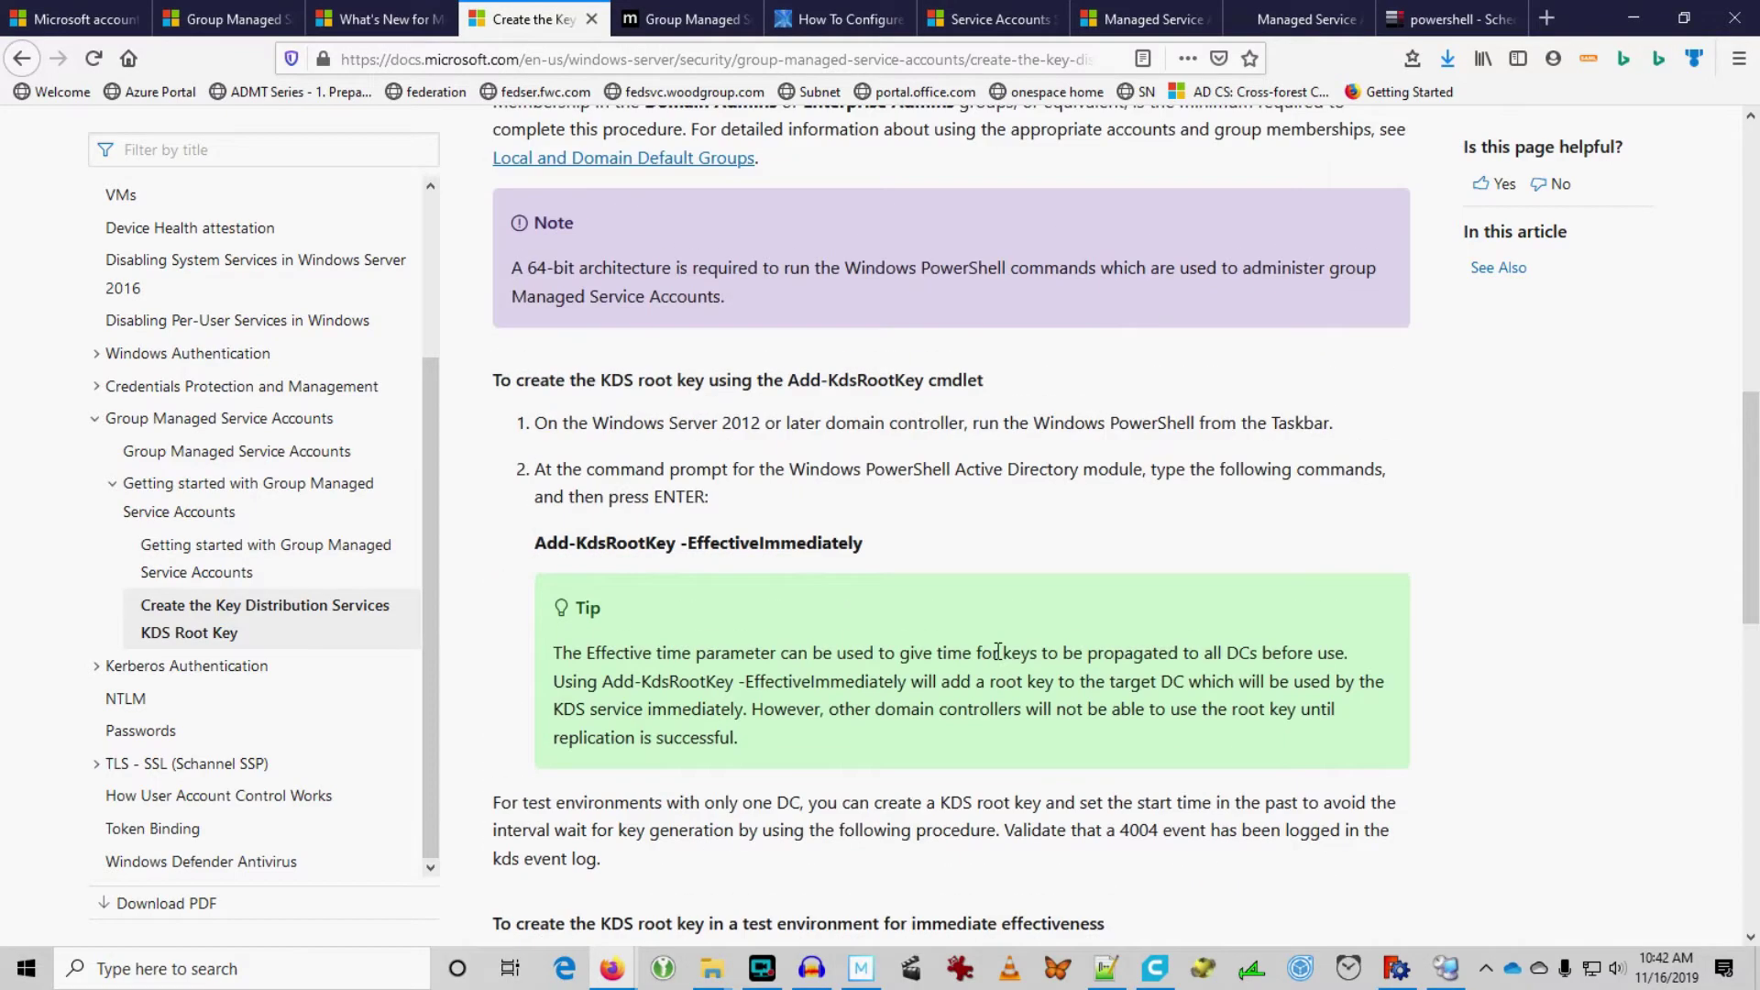
scroll(999, 657, up, 3)
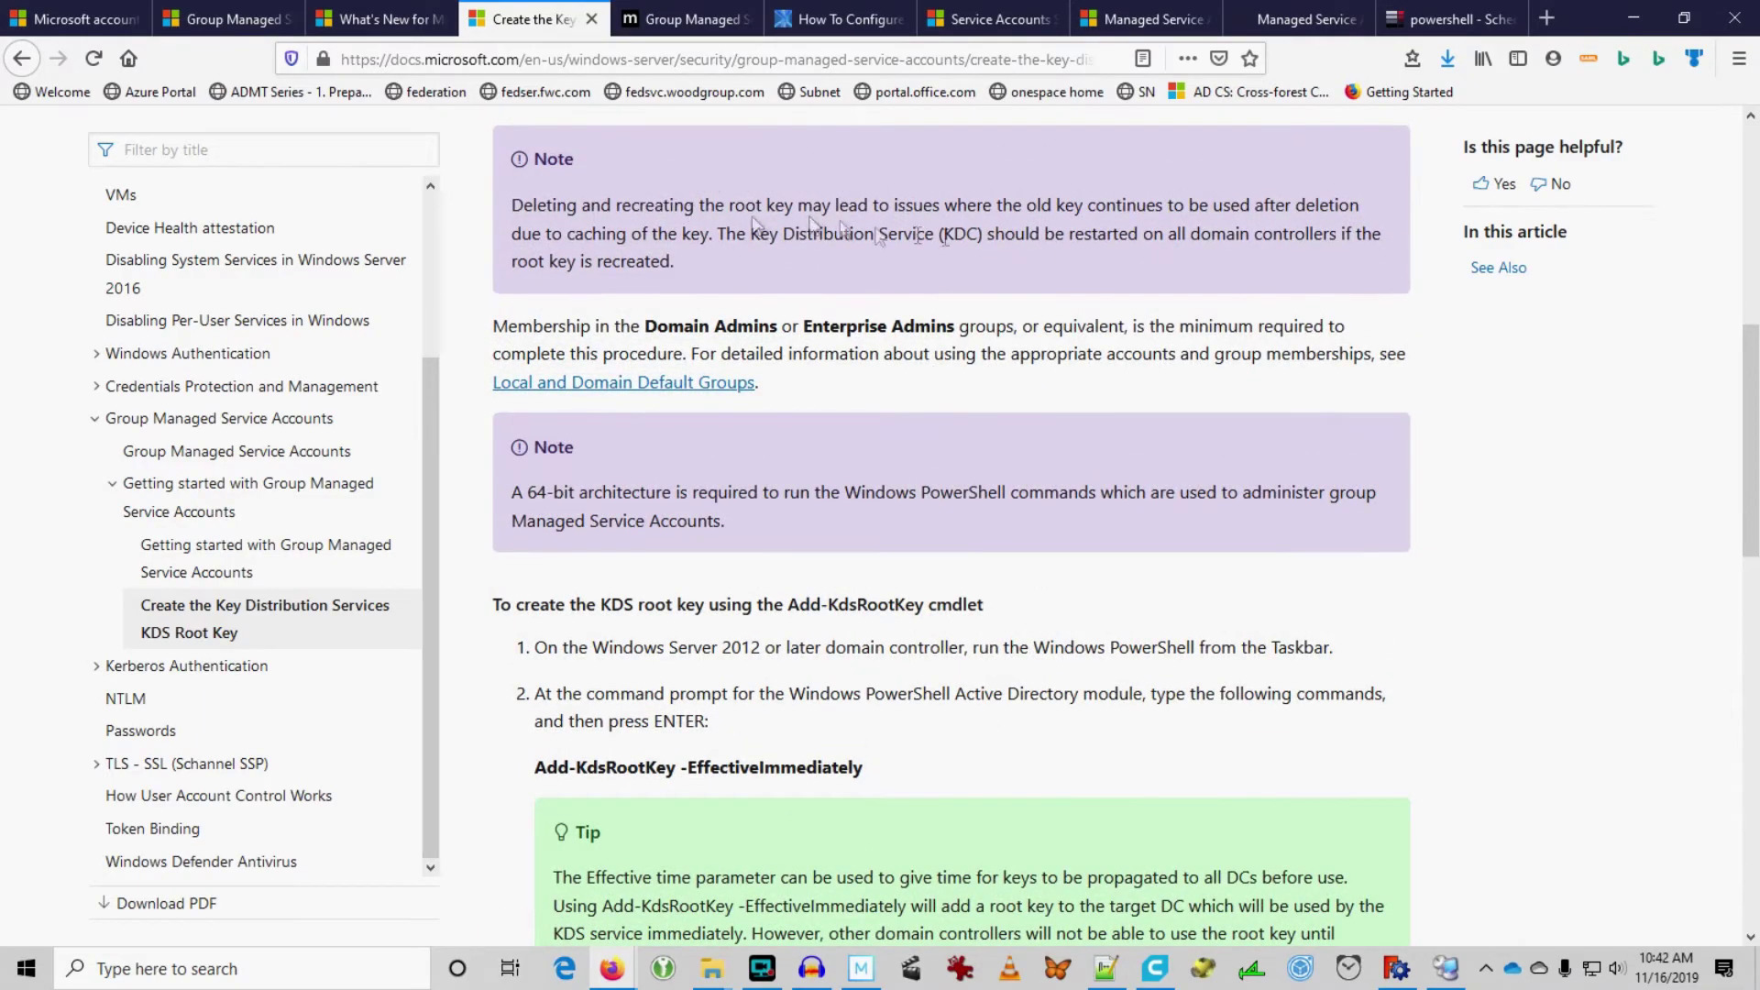
scroll(1223, 241, up, 4)
scroll(1218, 231, down, 12)
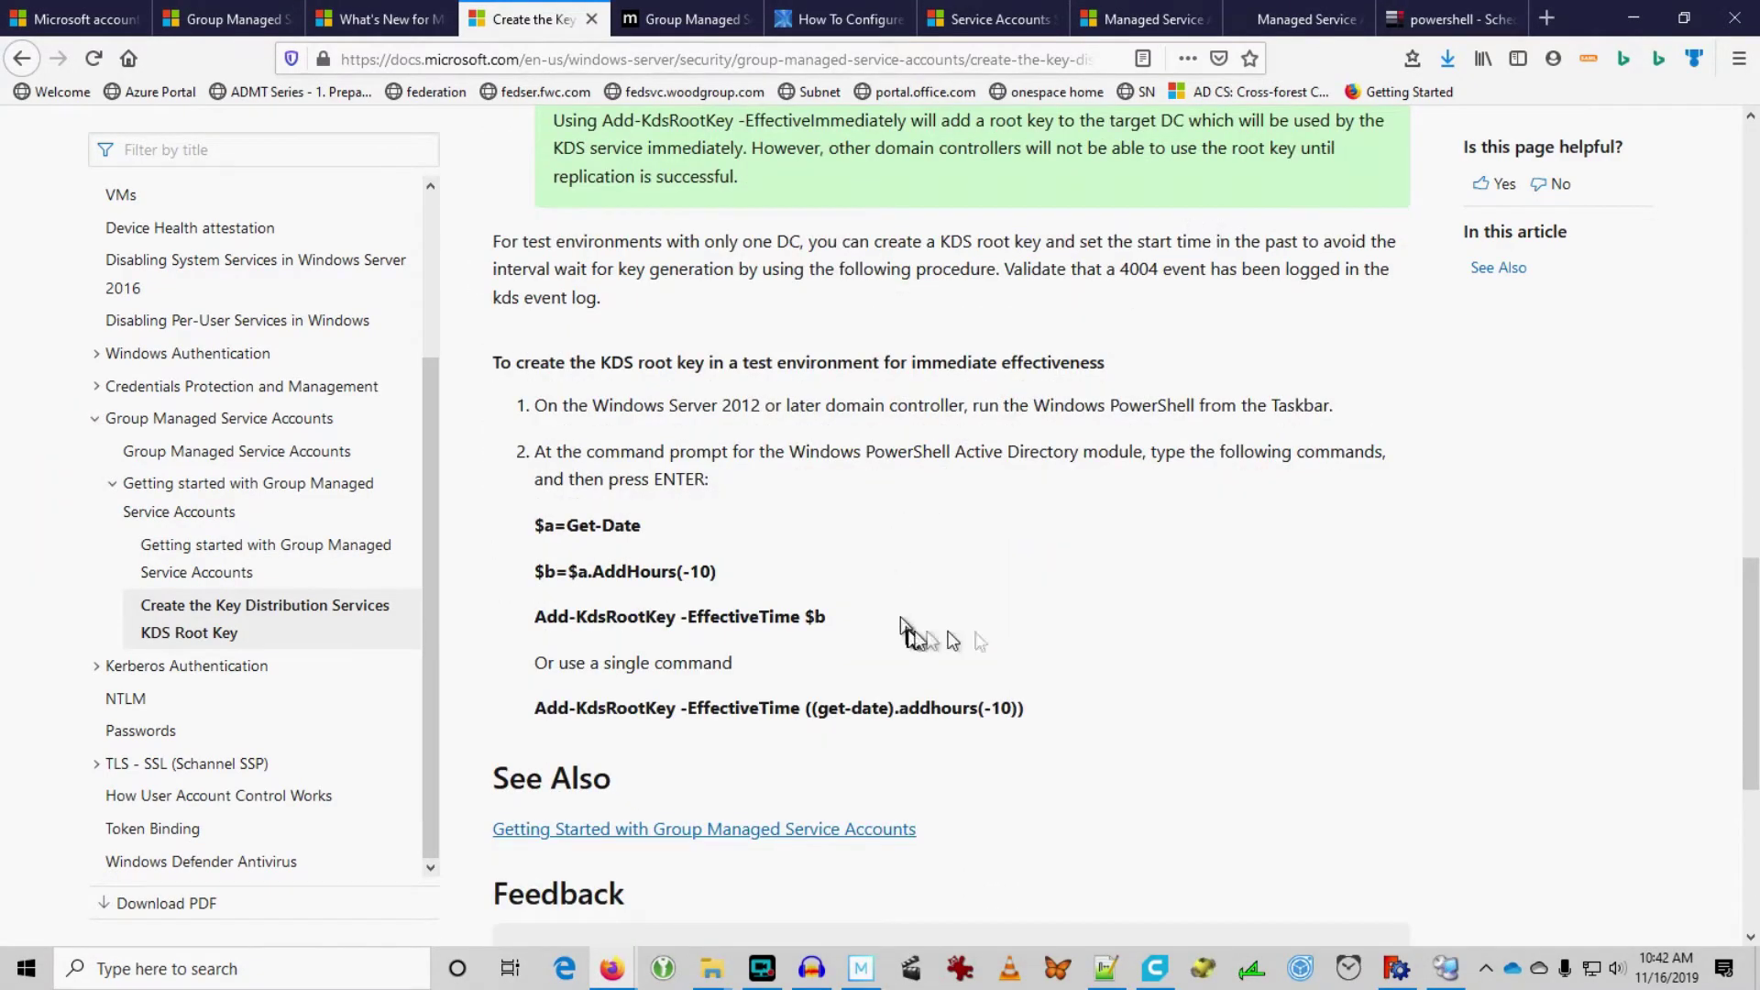
drag(1041, 715, 521, 714)
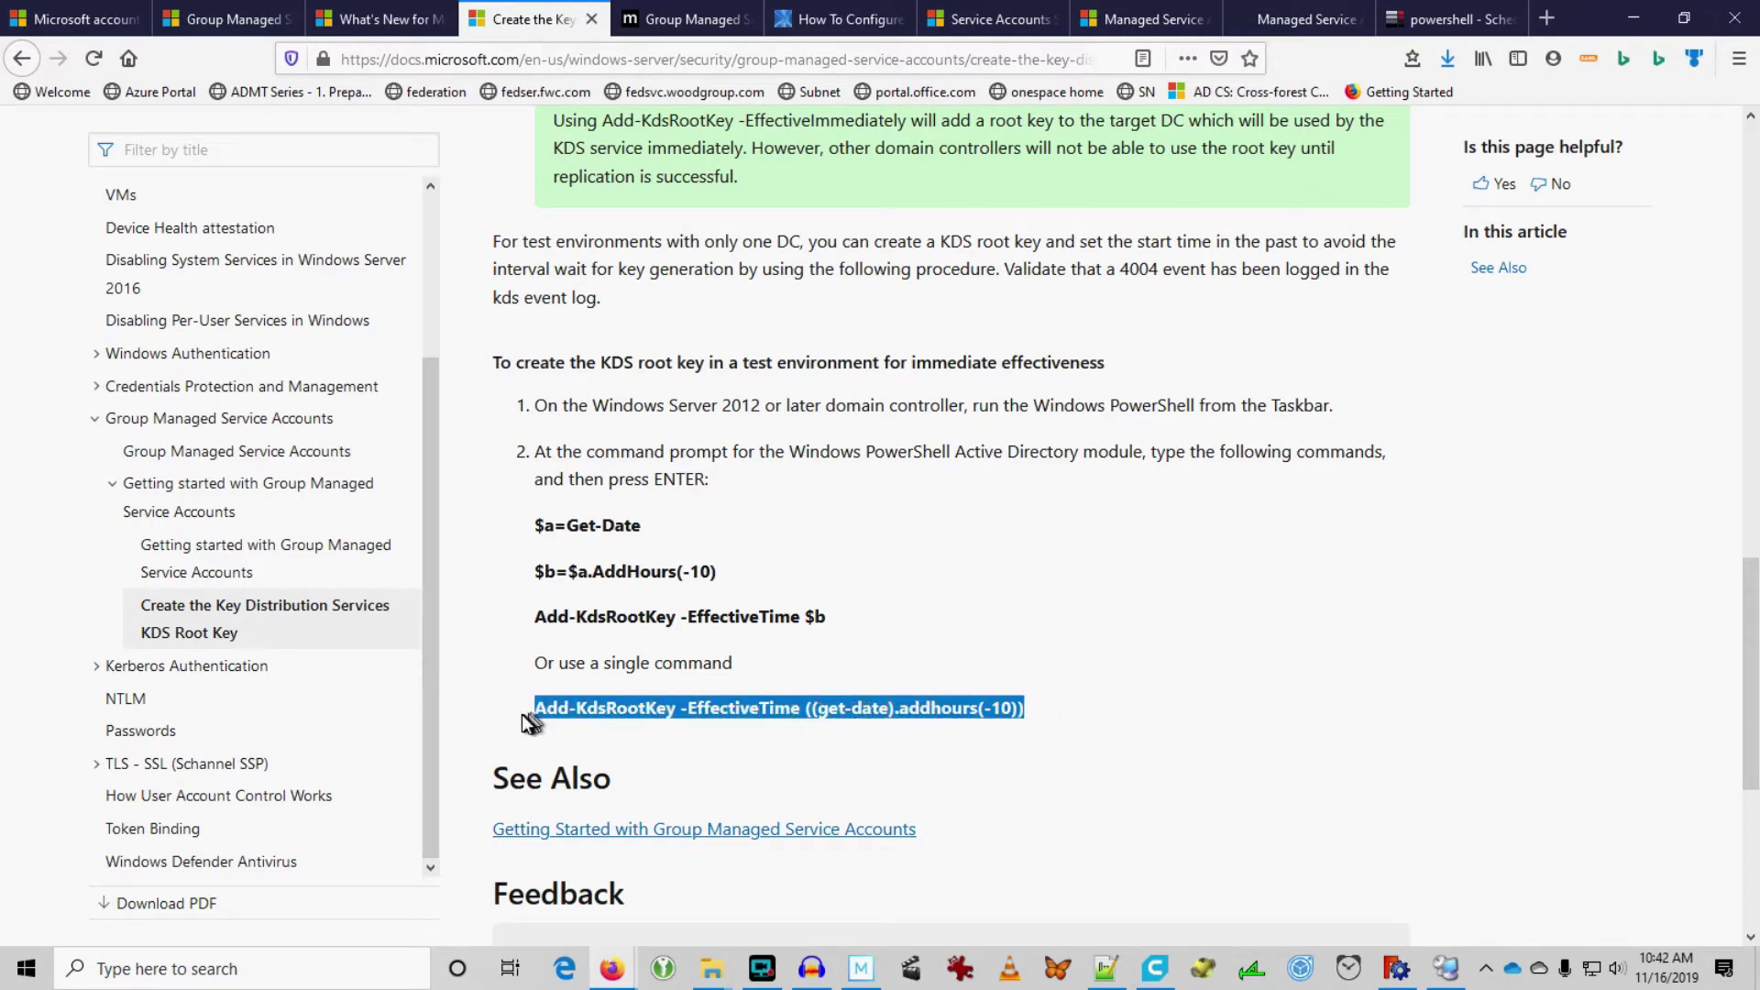
right_click(626, 713)
click(679, 726)
Step: Close the Schema properties and run the pasted Add-KdsRootKey command in an elevated PowerShell on TUS-DC1
click(1448, 970)
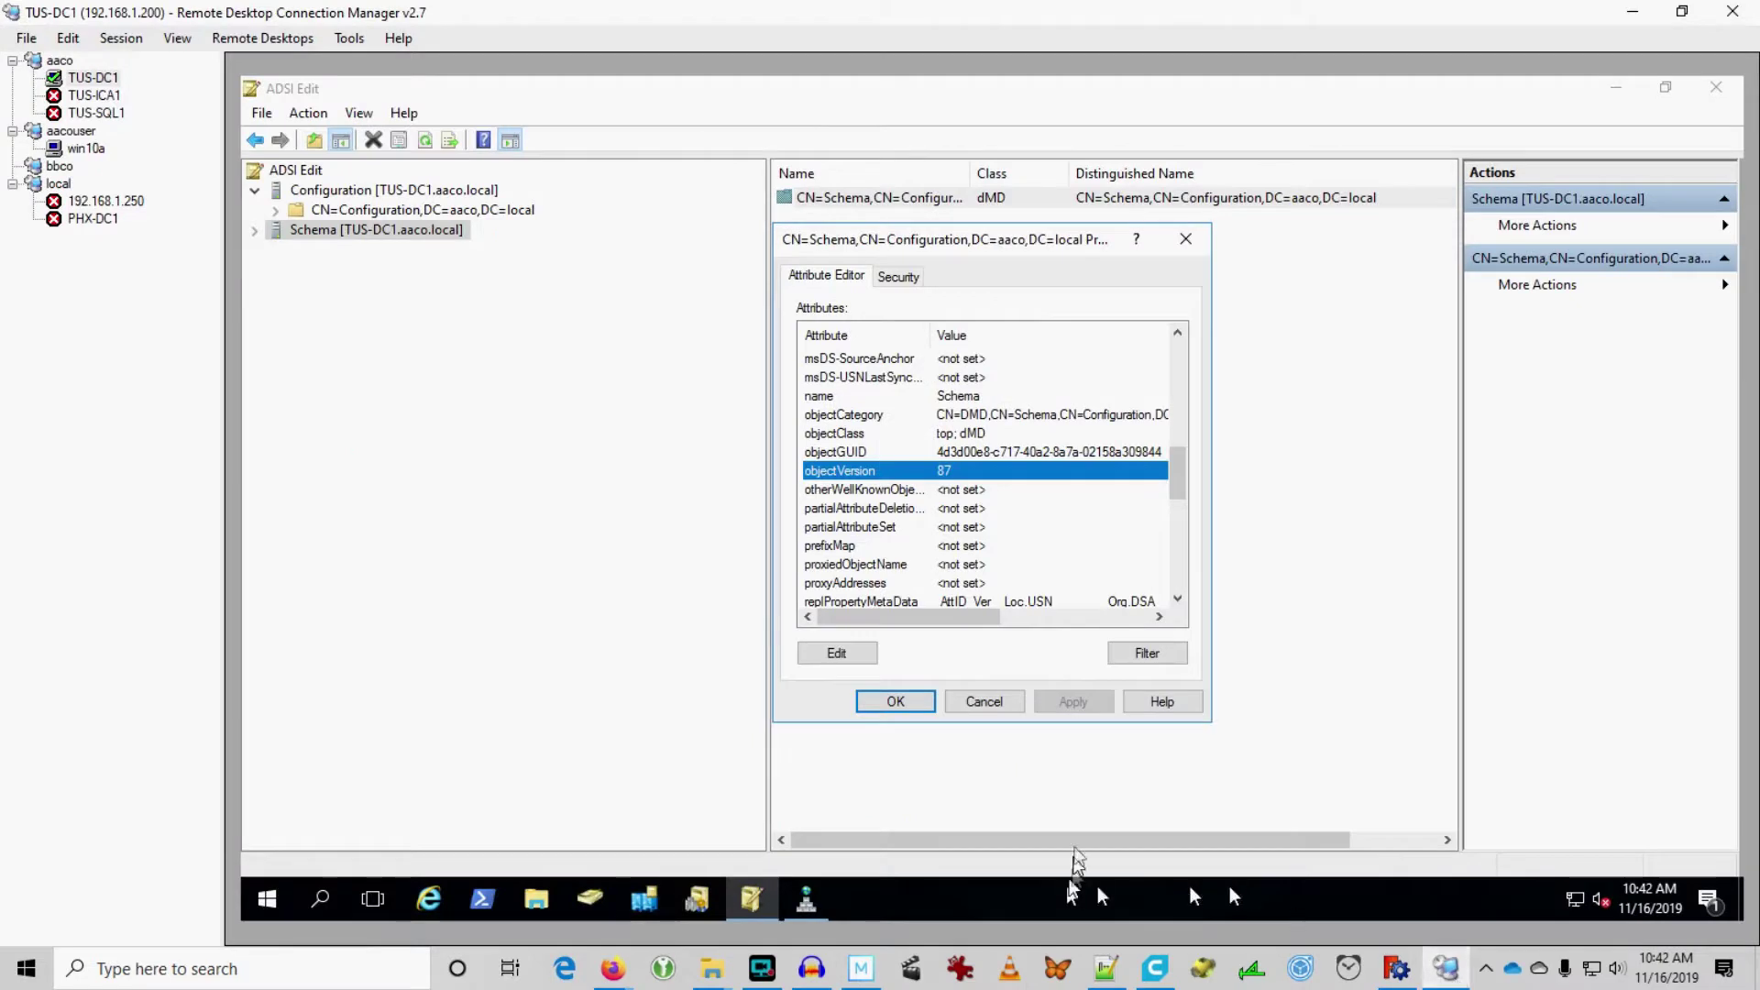
click(982, 700)
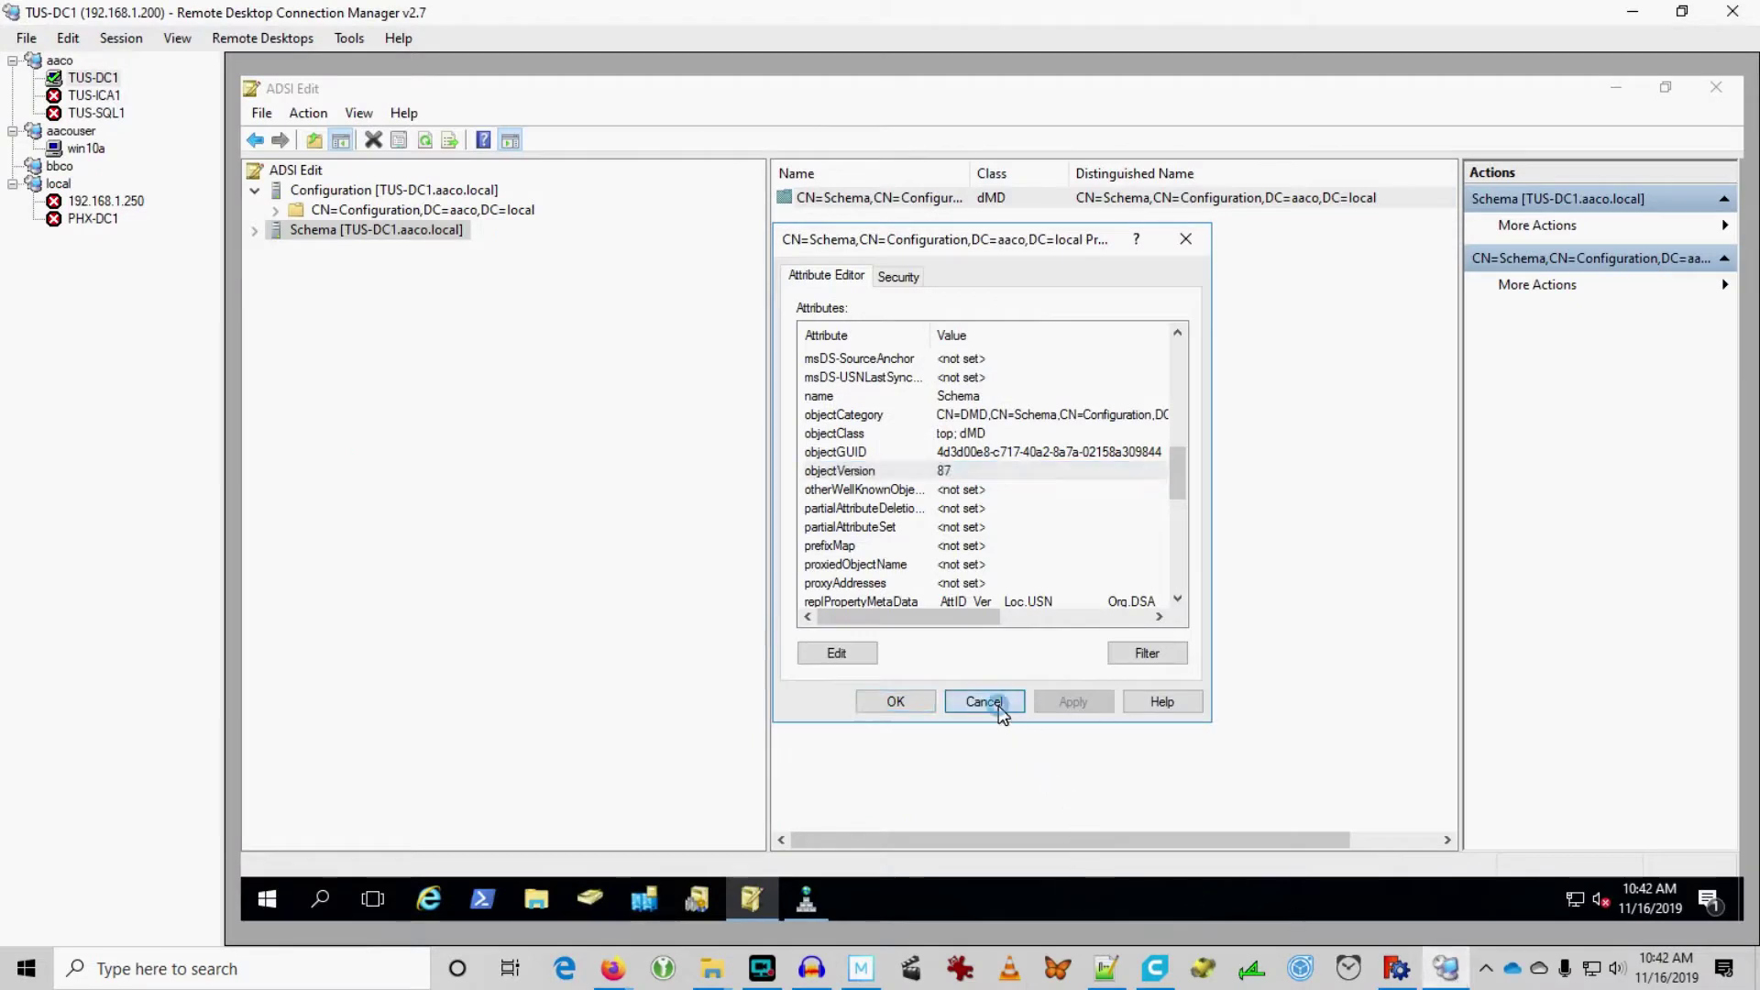
right_click(482, 899)
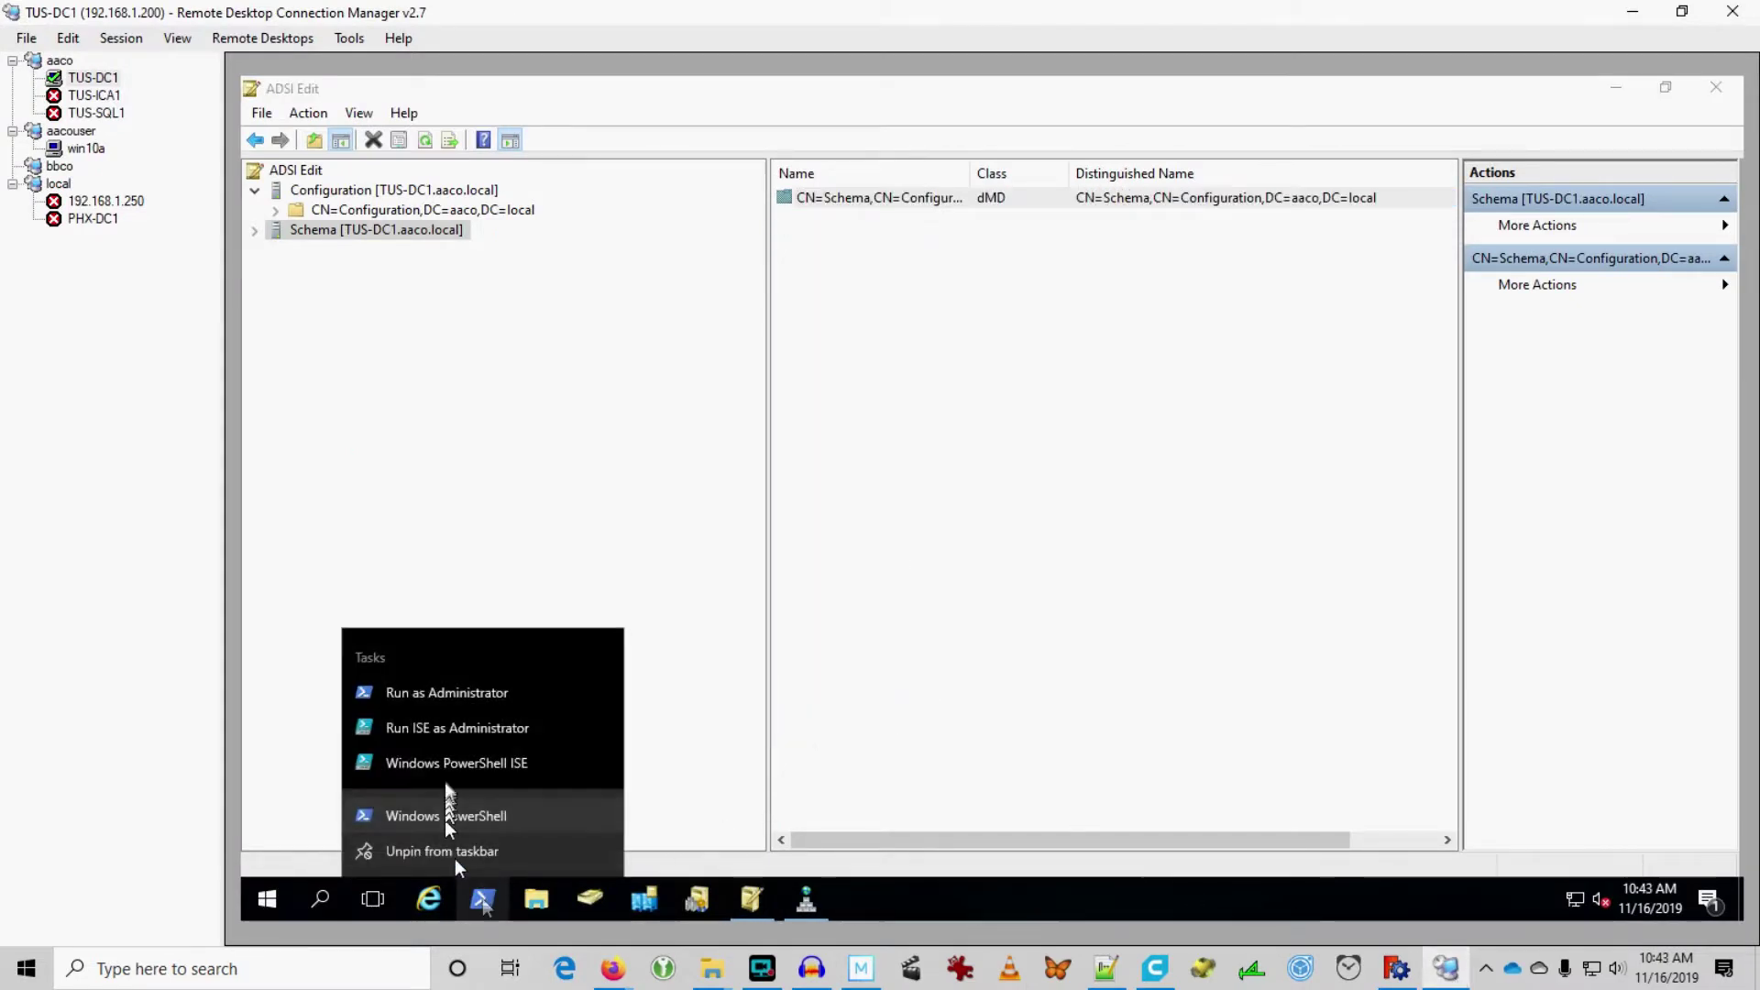
click(446, 697)
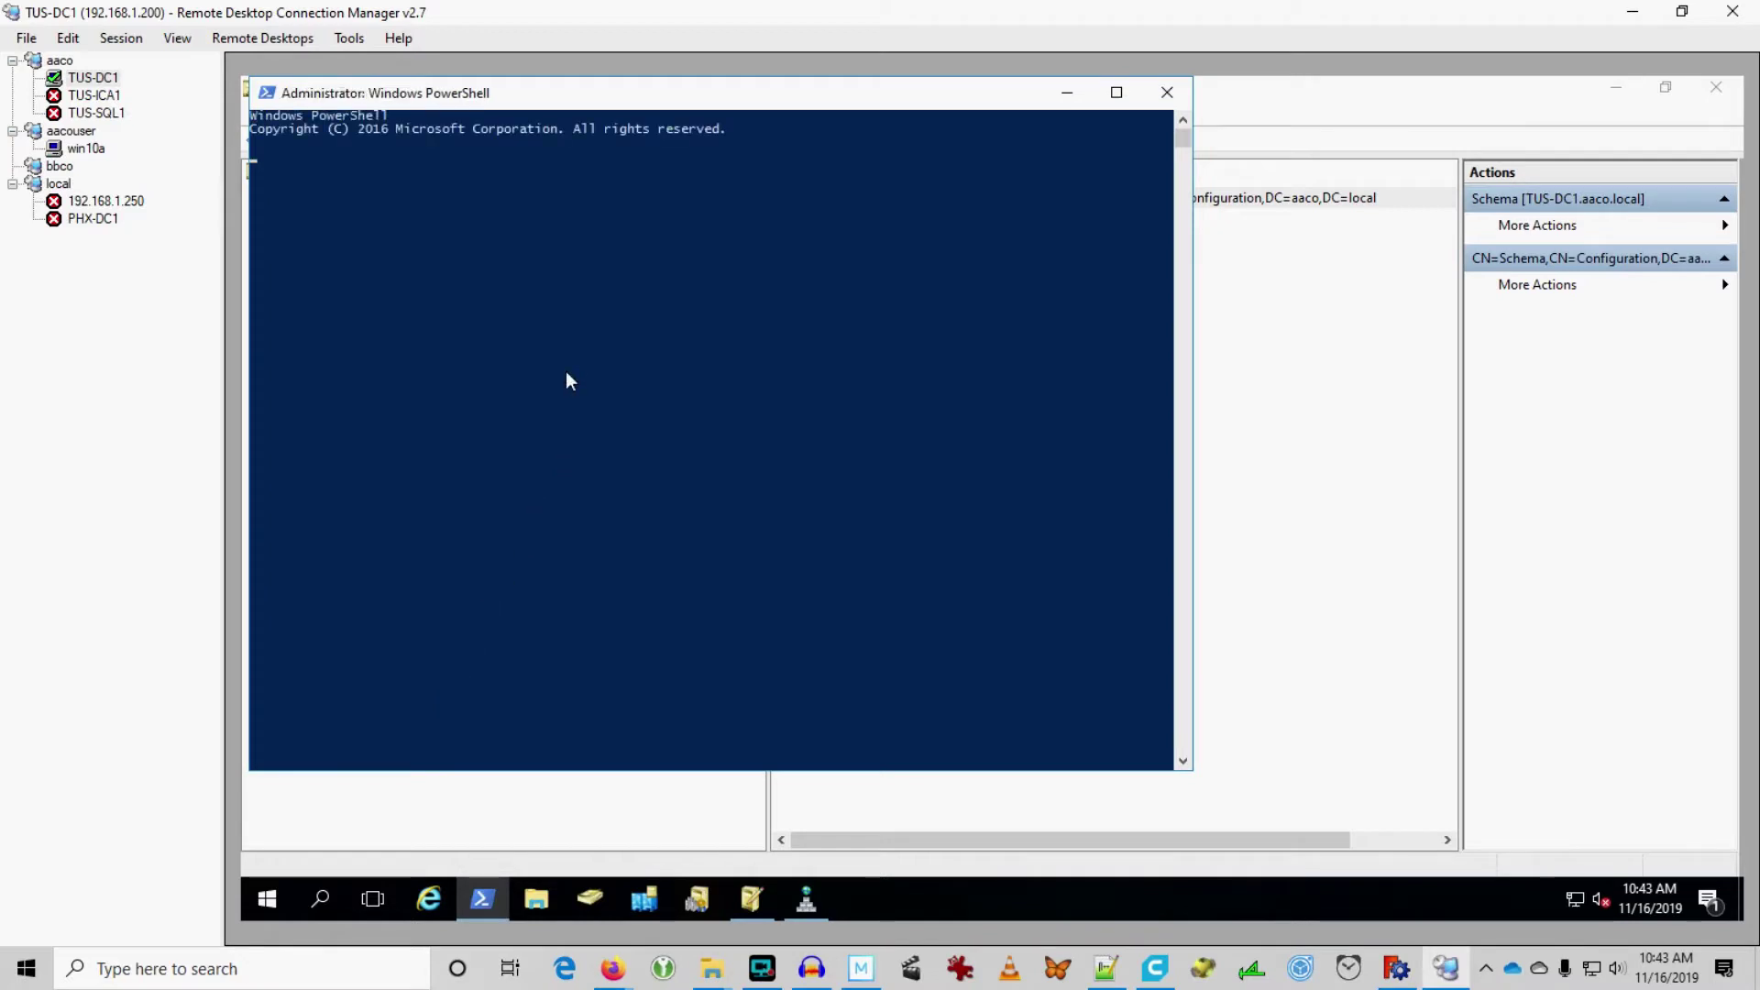
key(ctrl+v)
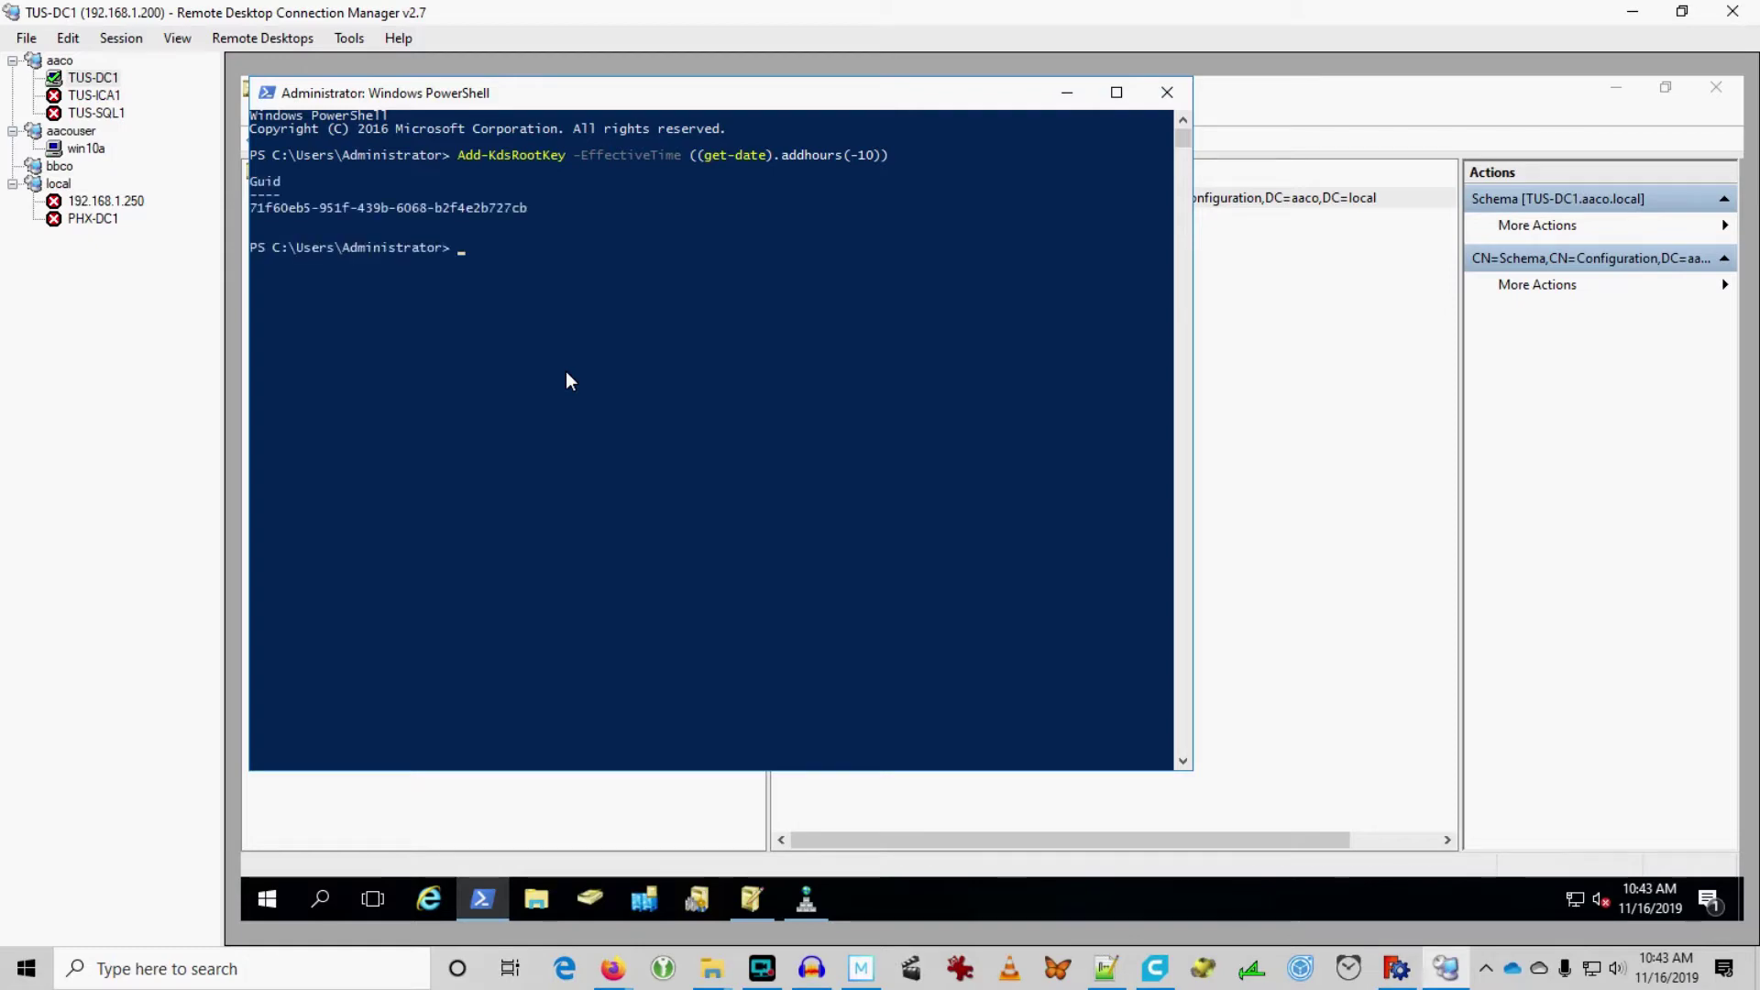
mouse_move(612, 969)
click(670, 911)
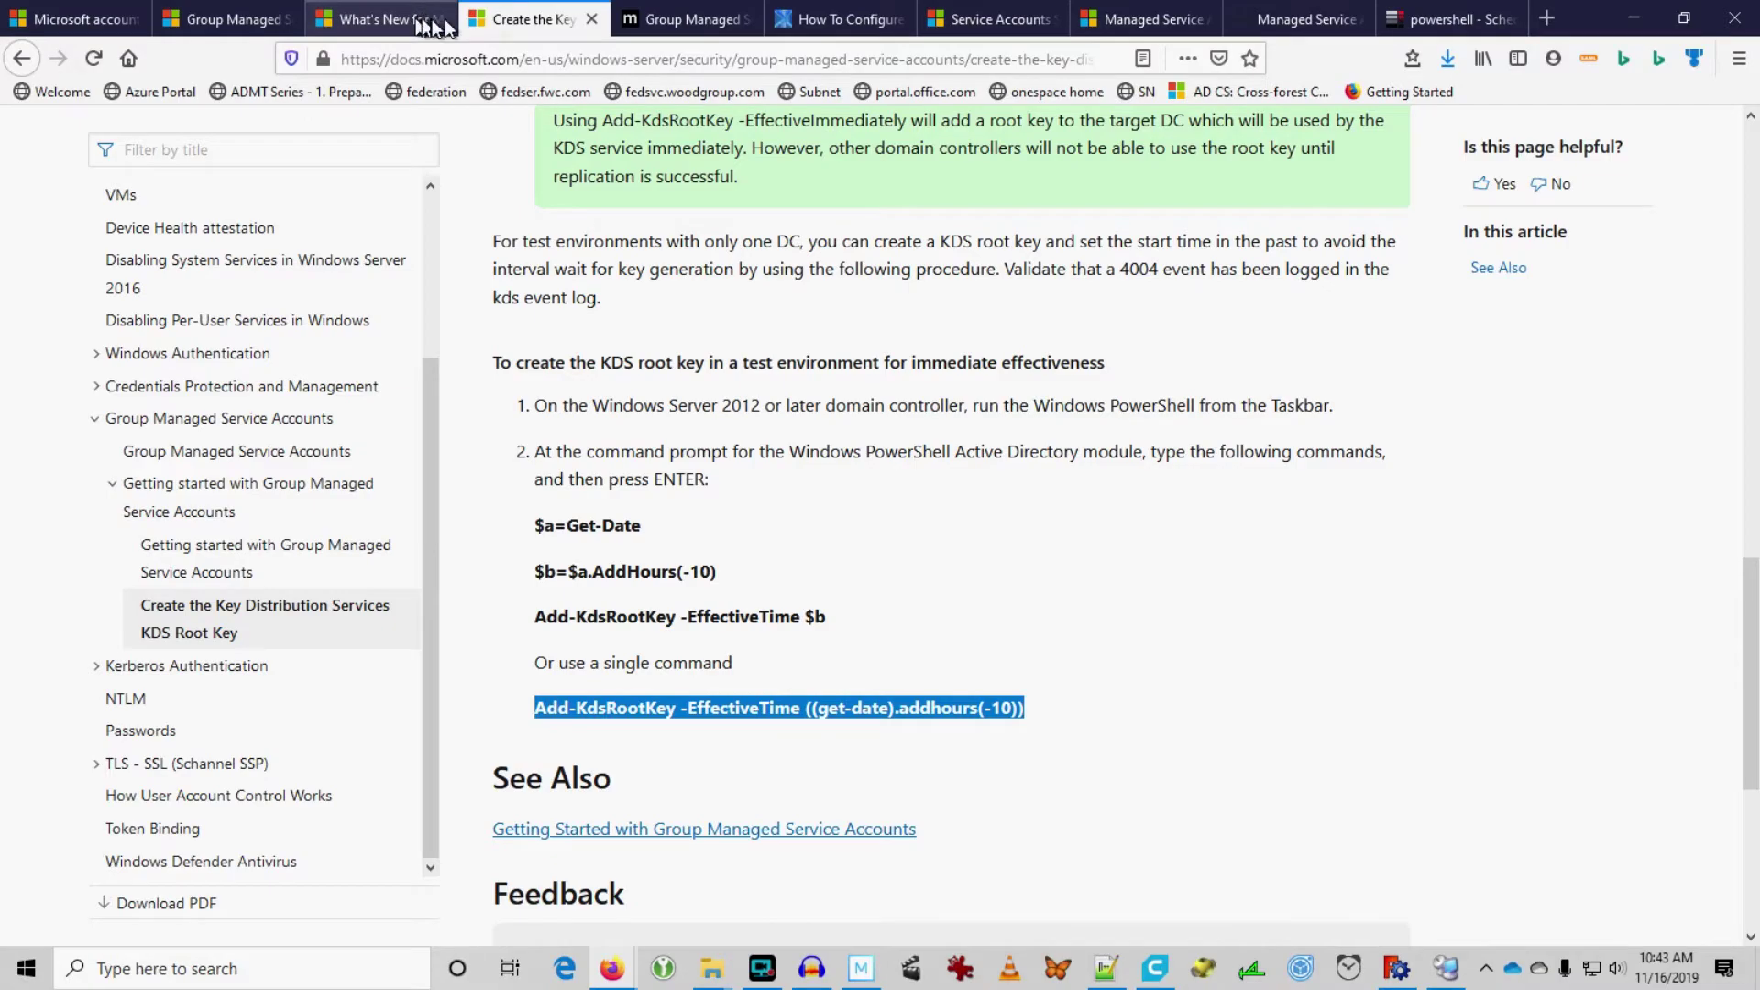
Step: Reopen the Getting Started with gMSA article, scroll its Introduction, and return to TUS-DC1
click(637, 829)
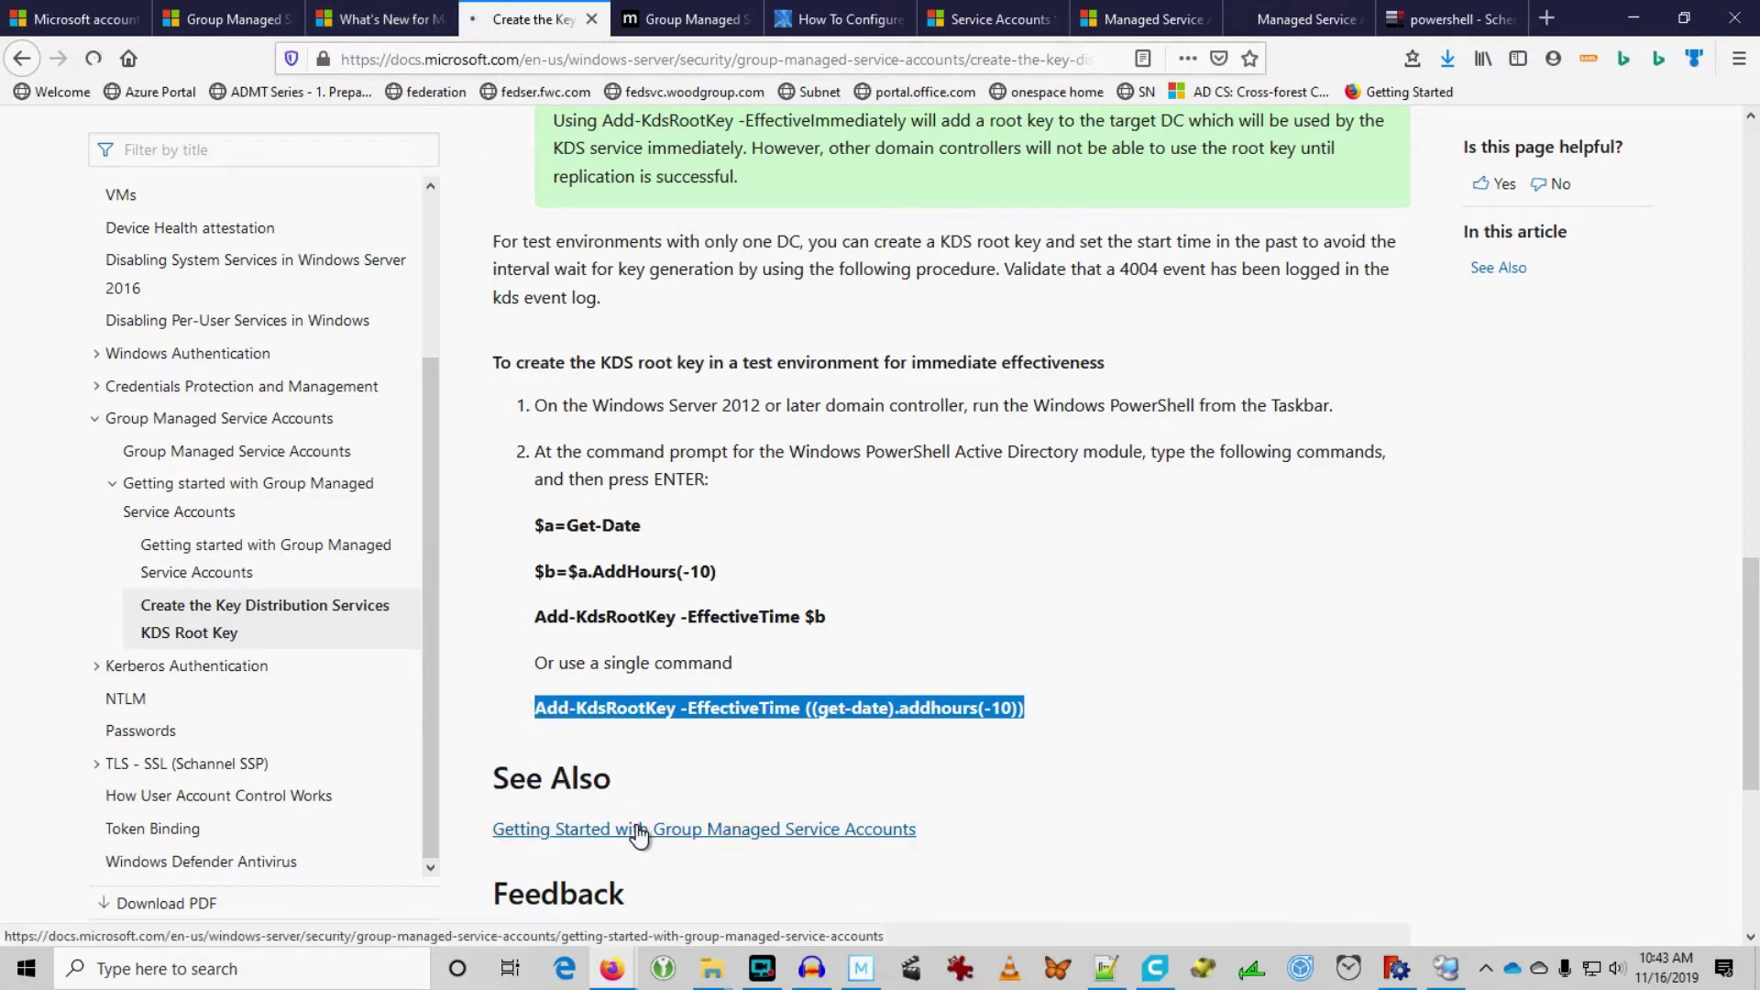
scroll(1045, 692, down, 10)
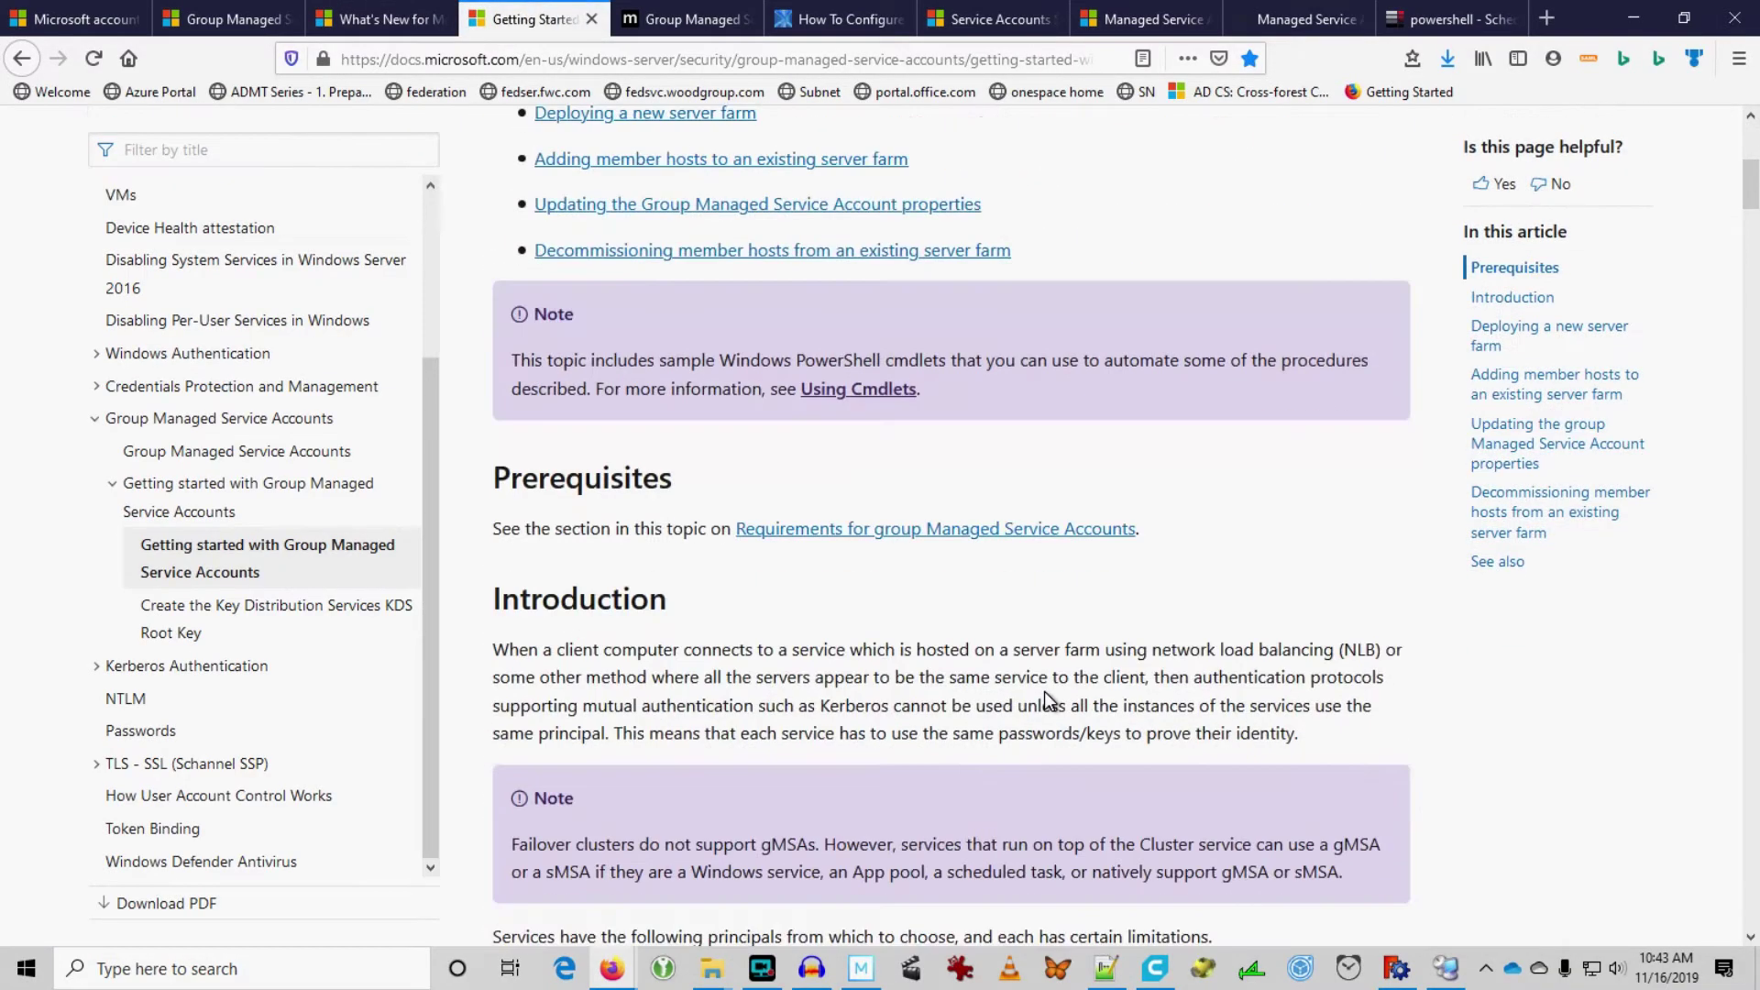
scroll(1046, 692, down, 10)
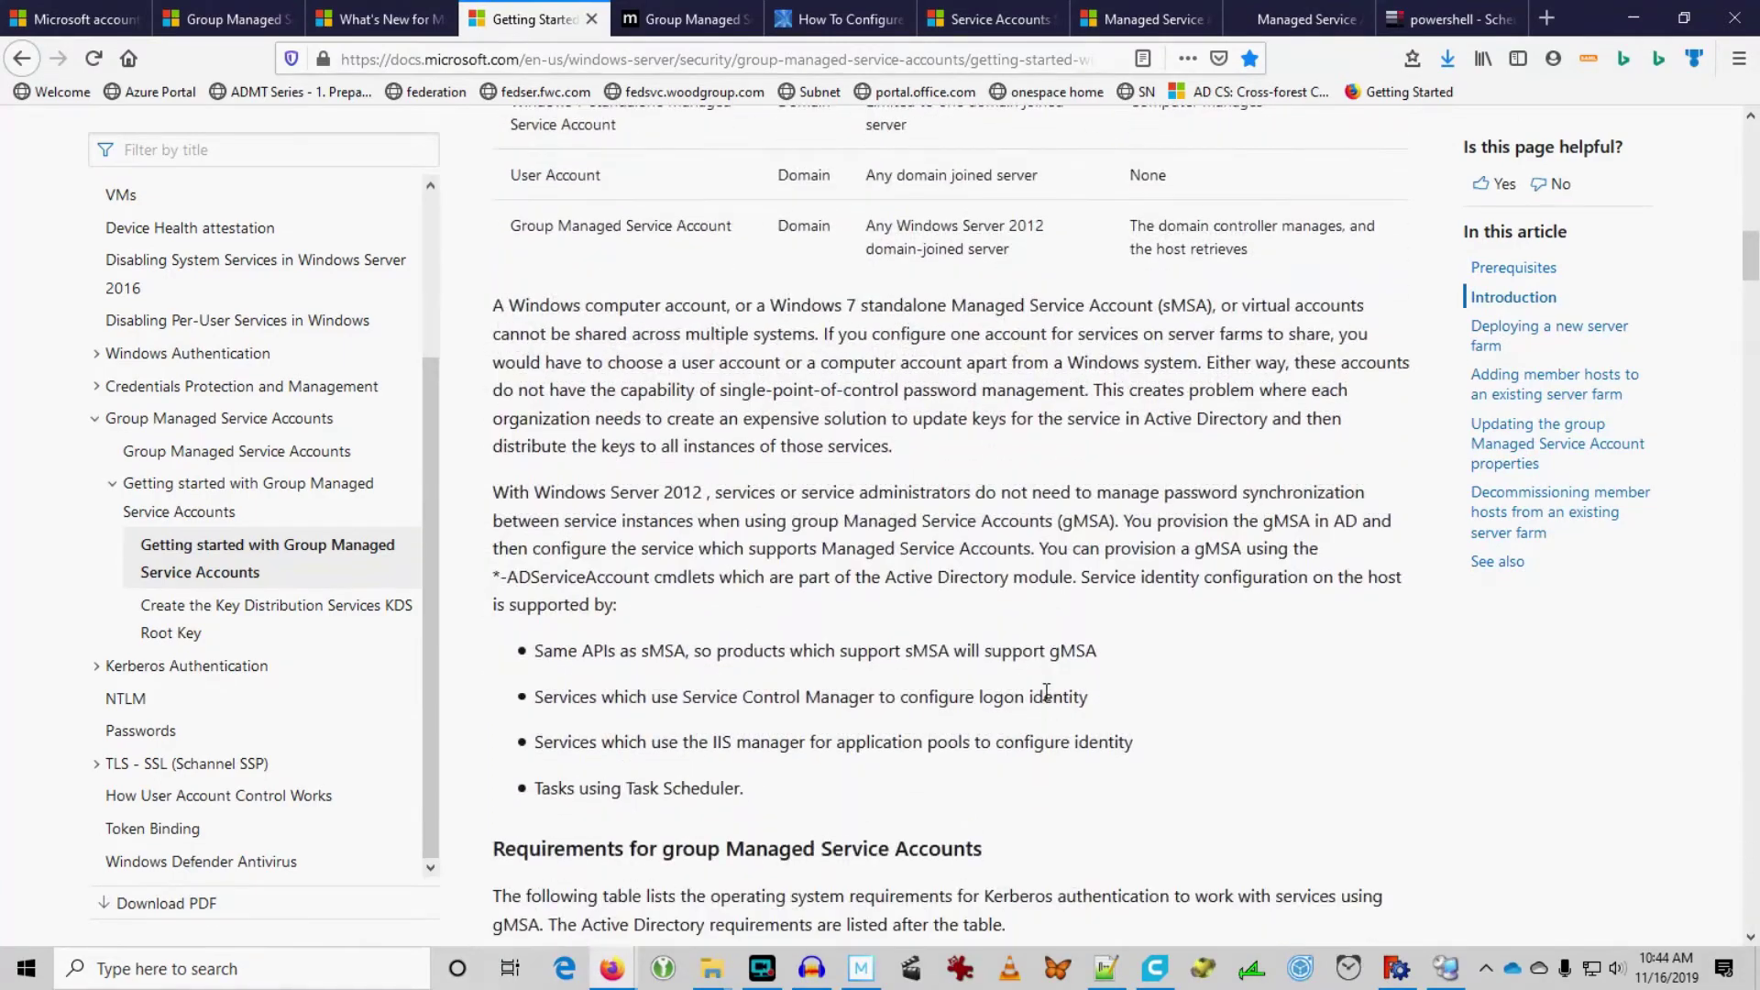
scroll(1046, 692, down, 6)
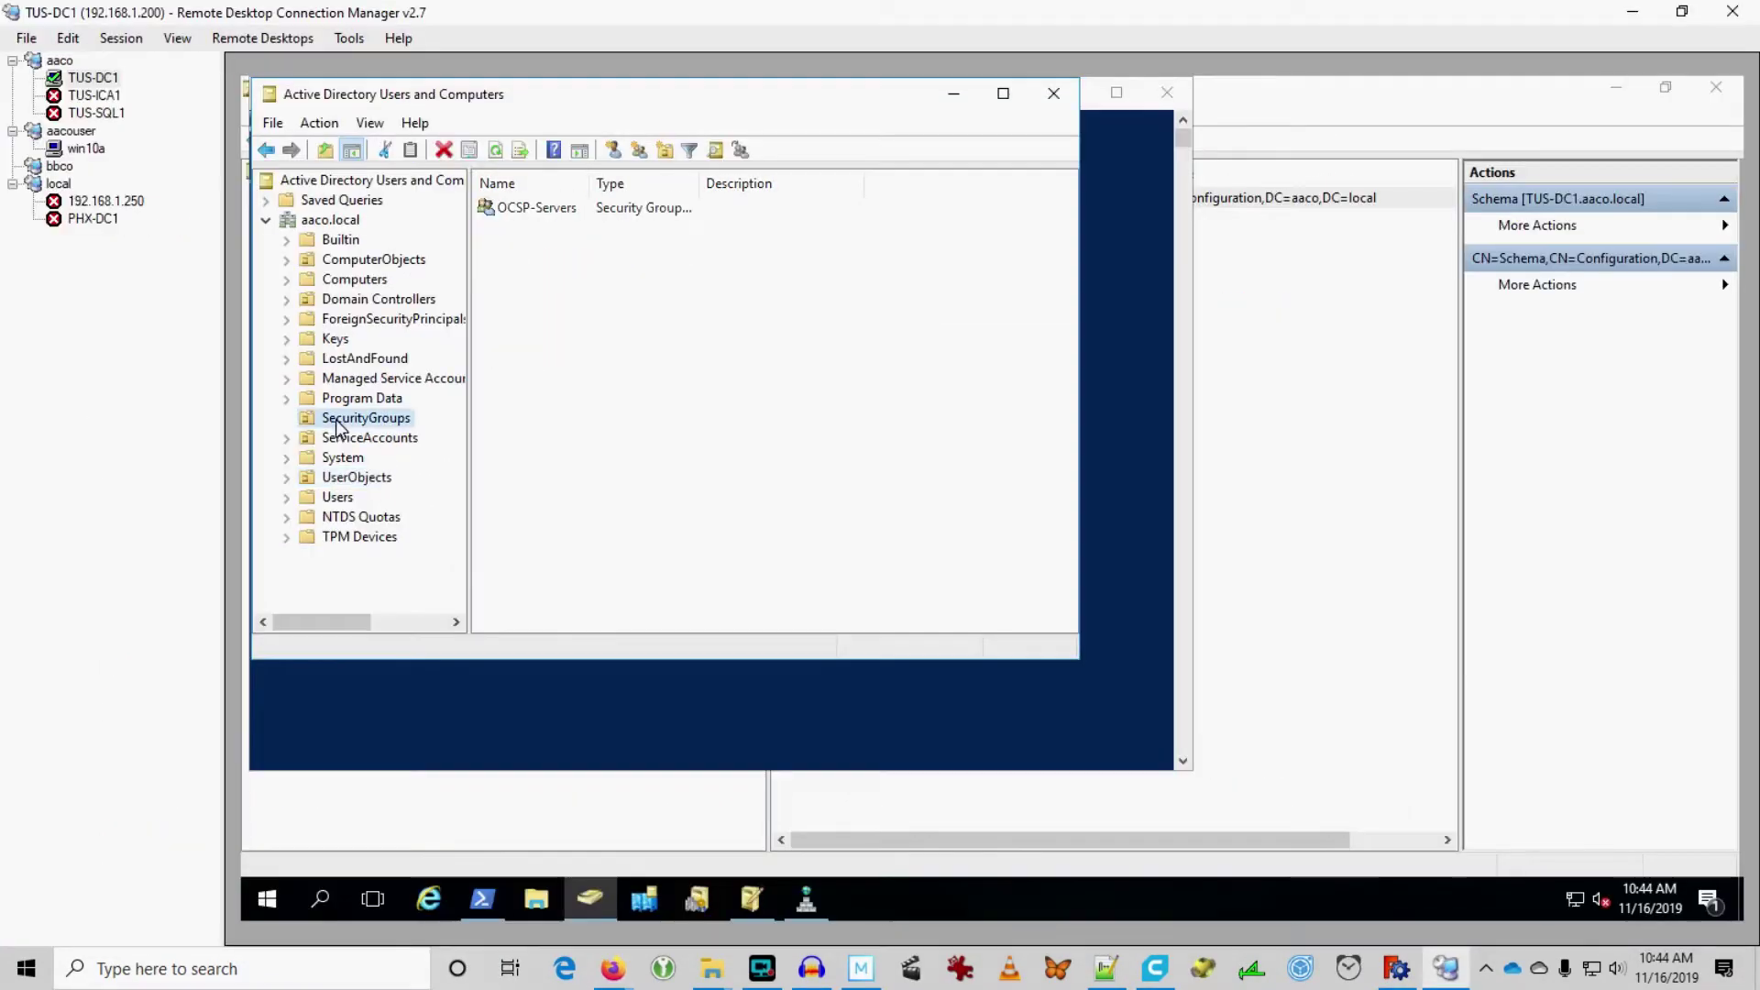
key(alt+Tab)
Step: Create a Domain local group named gMSA-Test in the SecurityGroups container
right_click(591, 275)
mouse_move(668, 373)
click(840, 417)
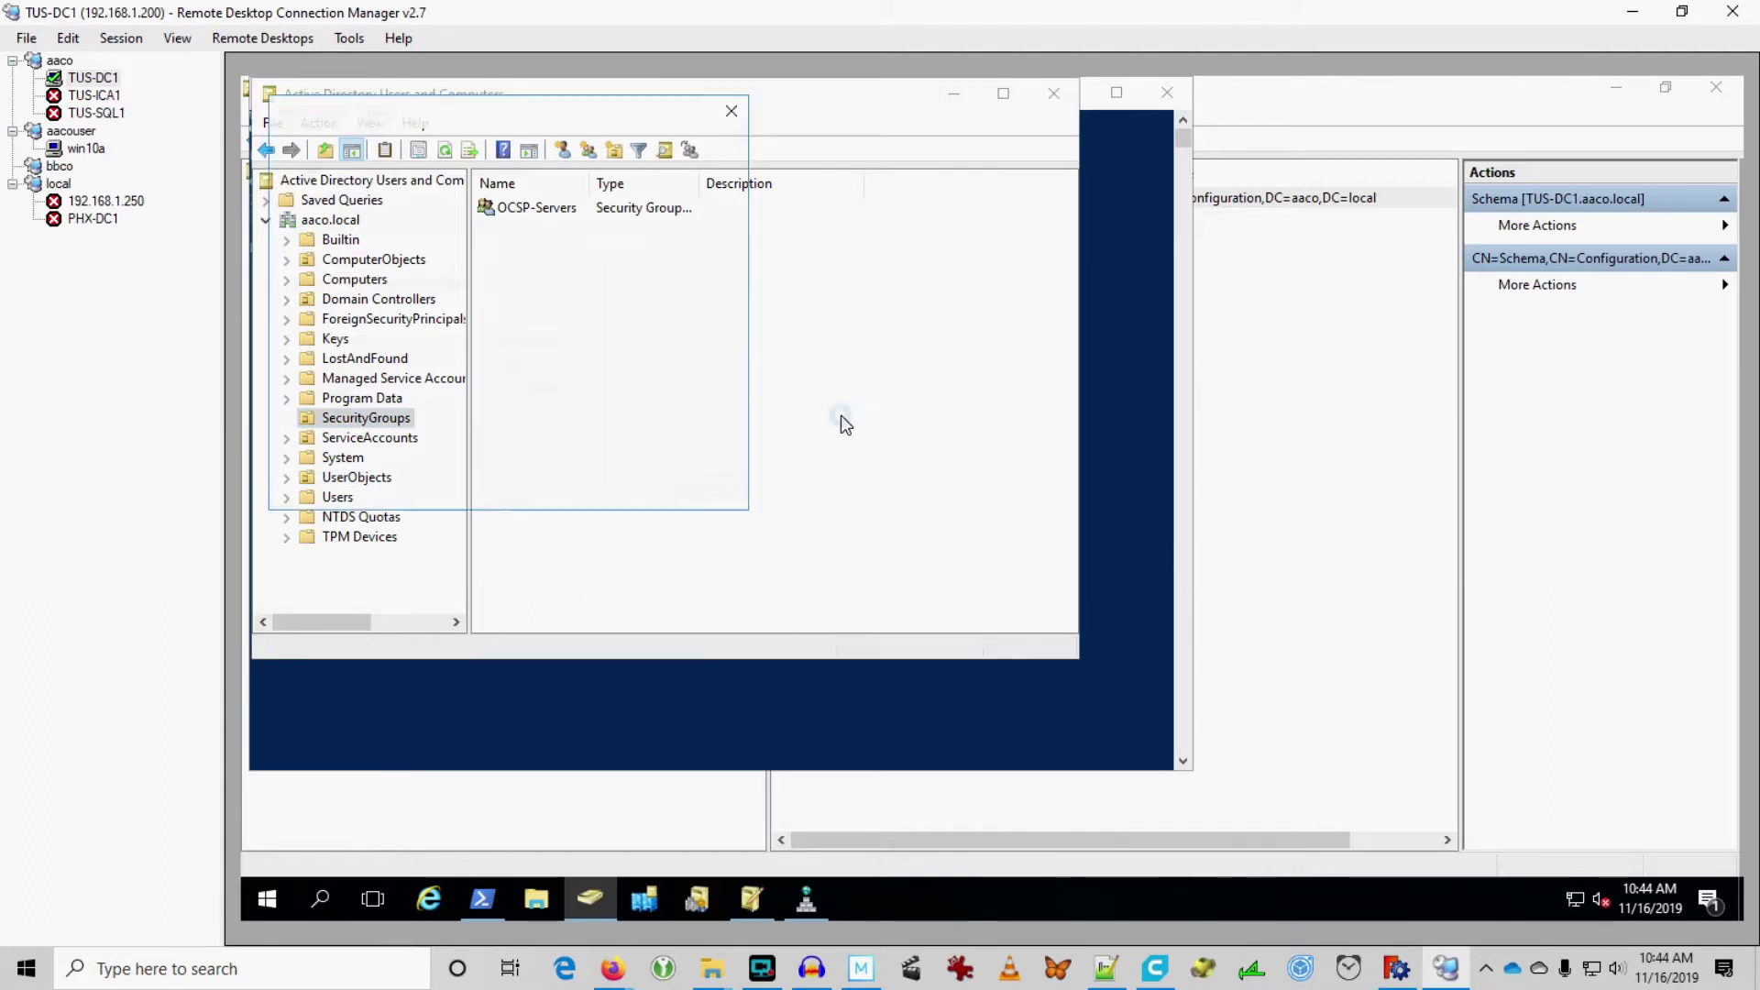
click(348, 367)
click(381, 245)
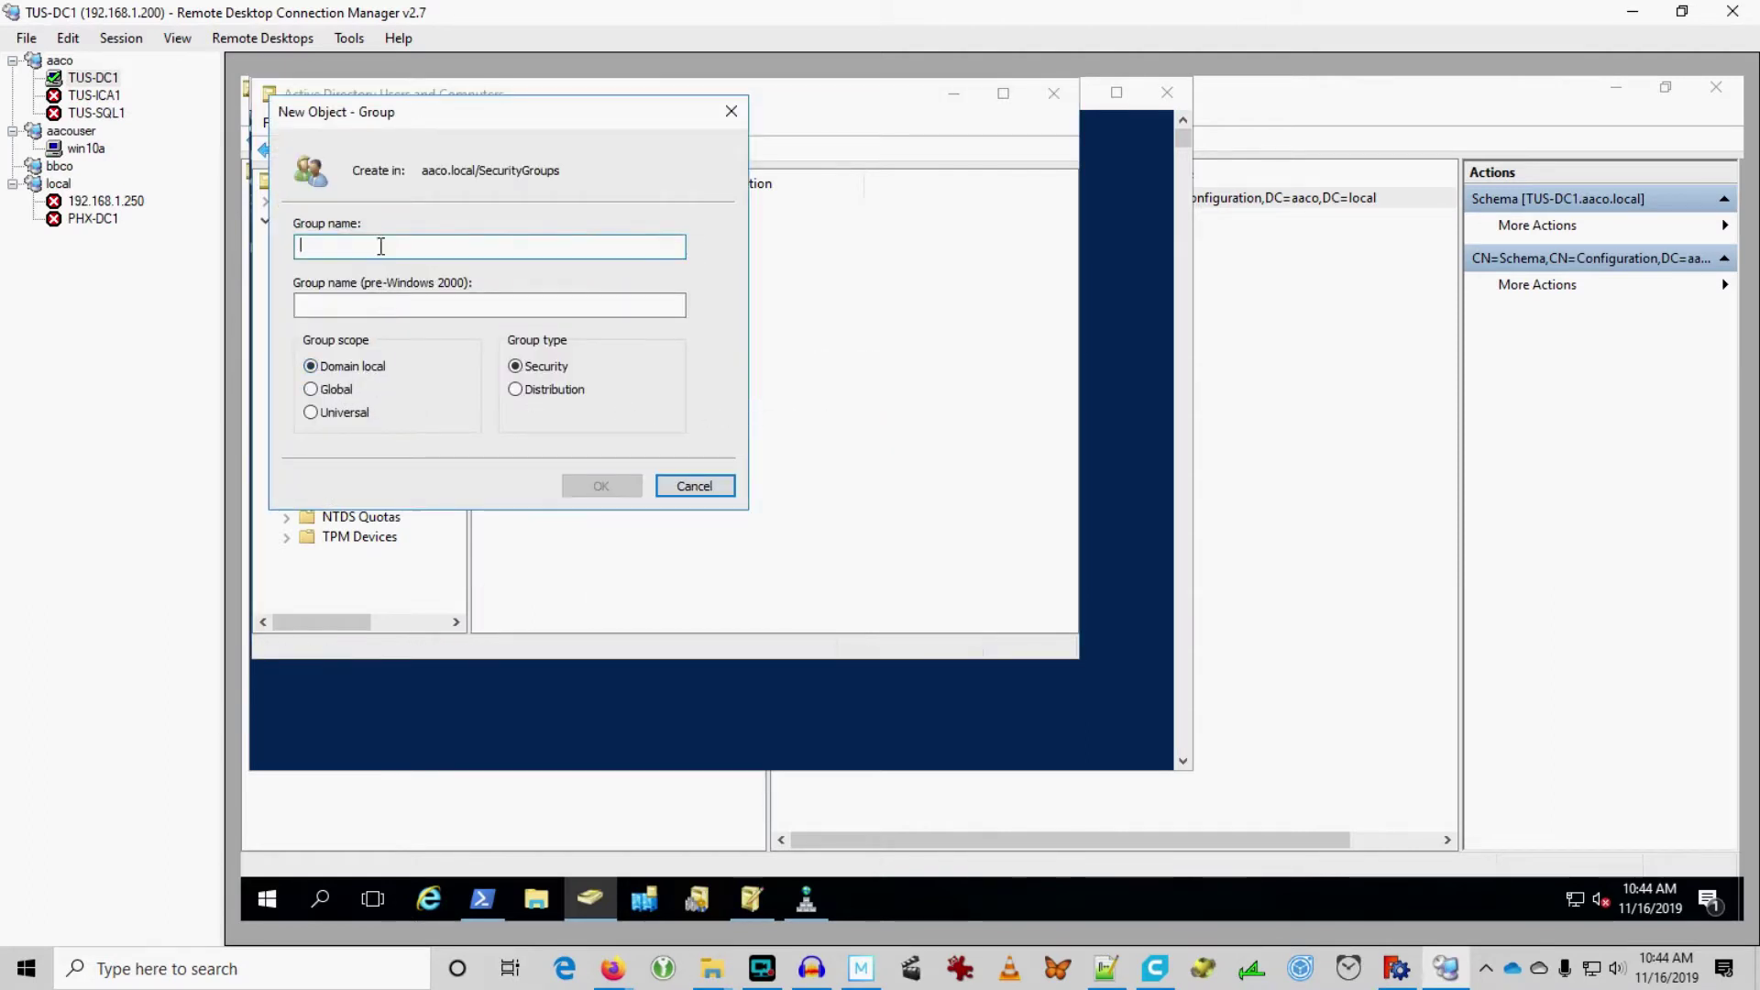
text(gMSA-Test)
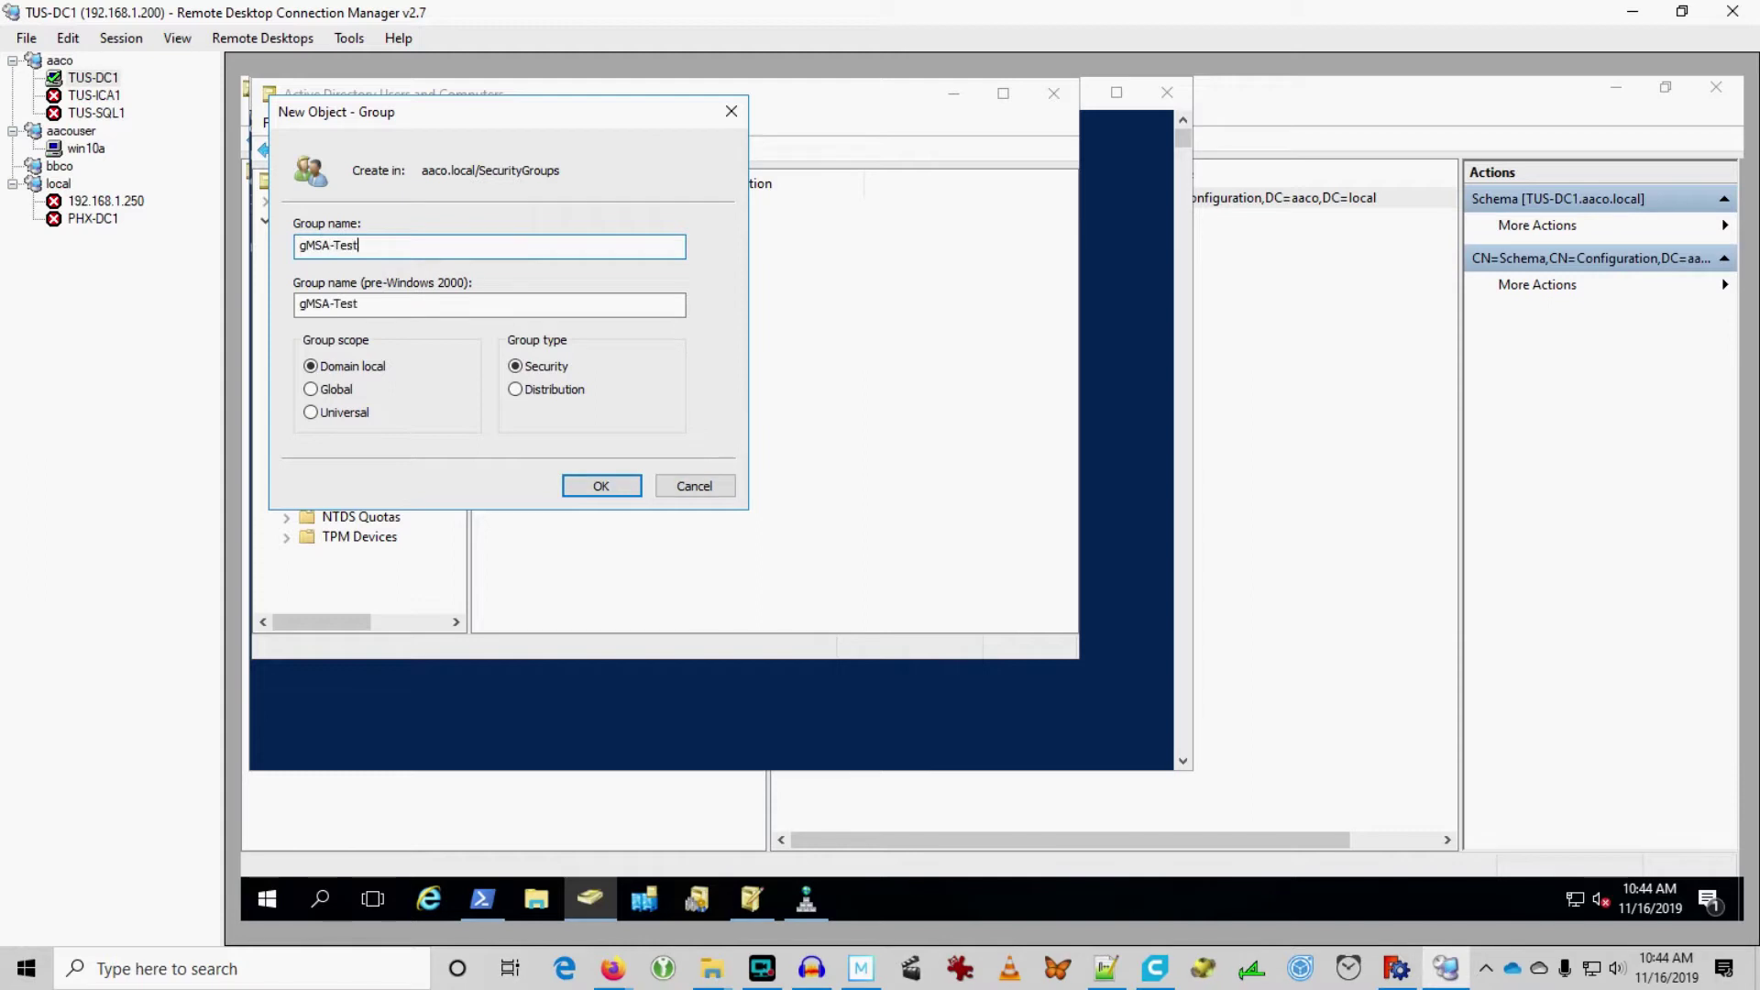
key(Return)
Step: Add TUS-SQL1 as a gMSA-Test member, including Computers in the object types
right_click(523, 210)
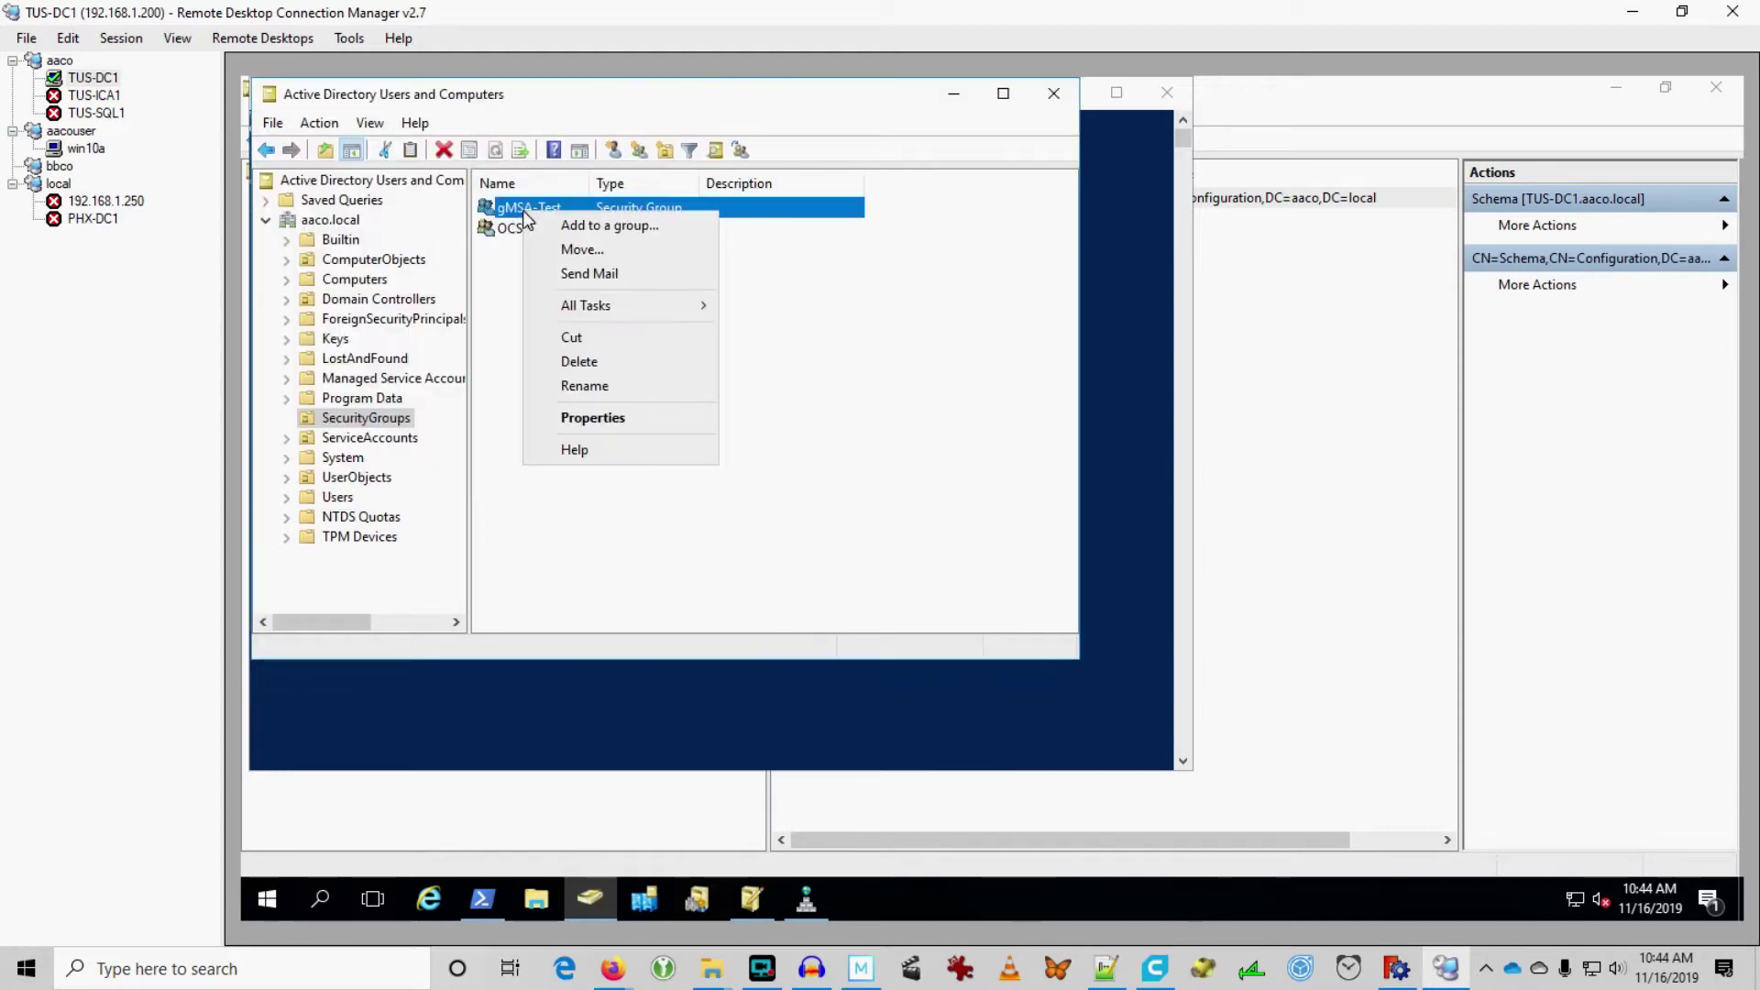
click(605, 414)
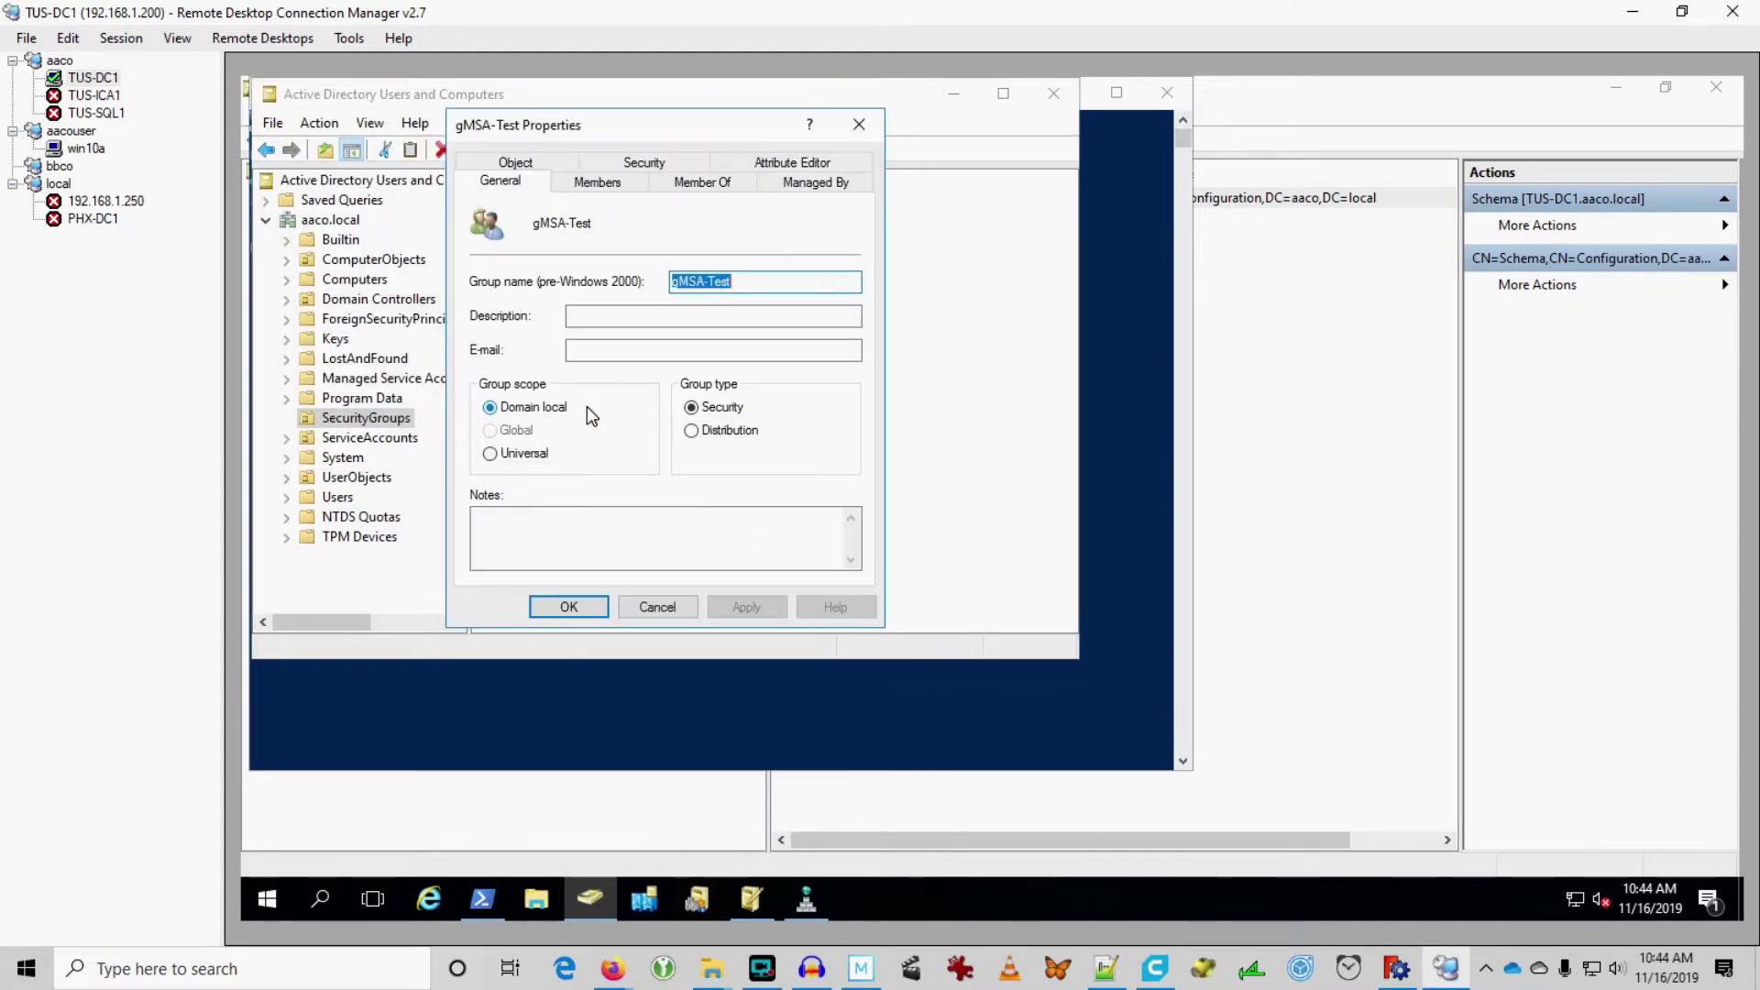
click(591, 177)
click(510, 543)
text(t)
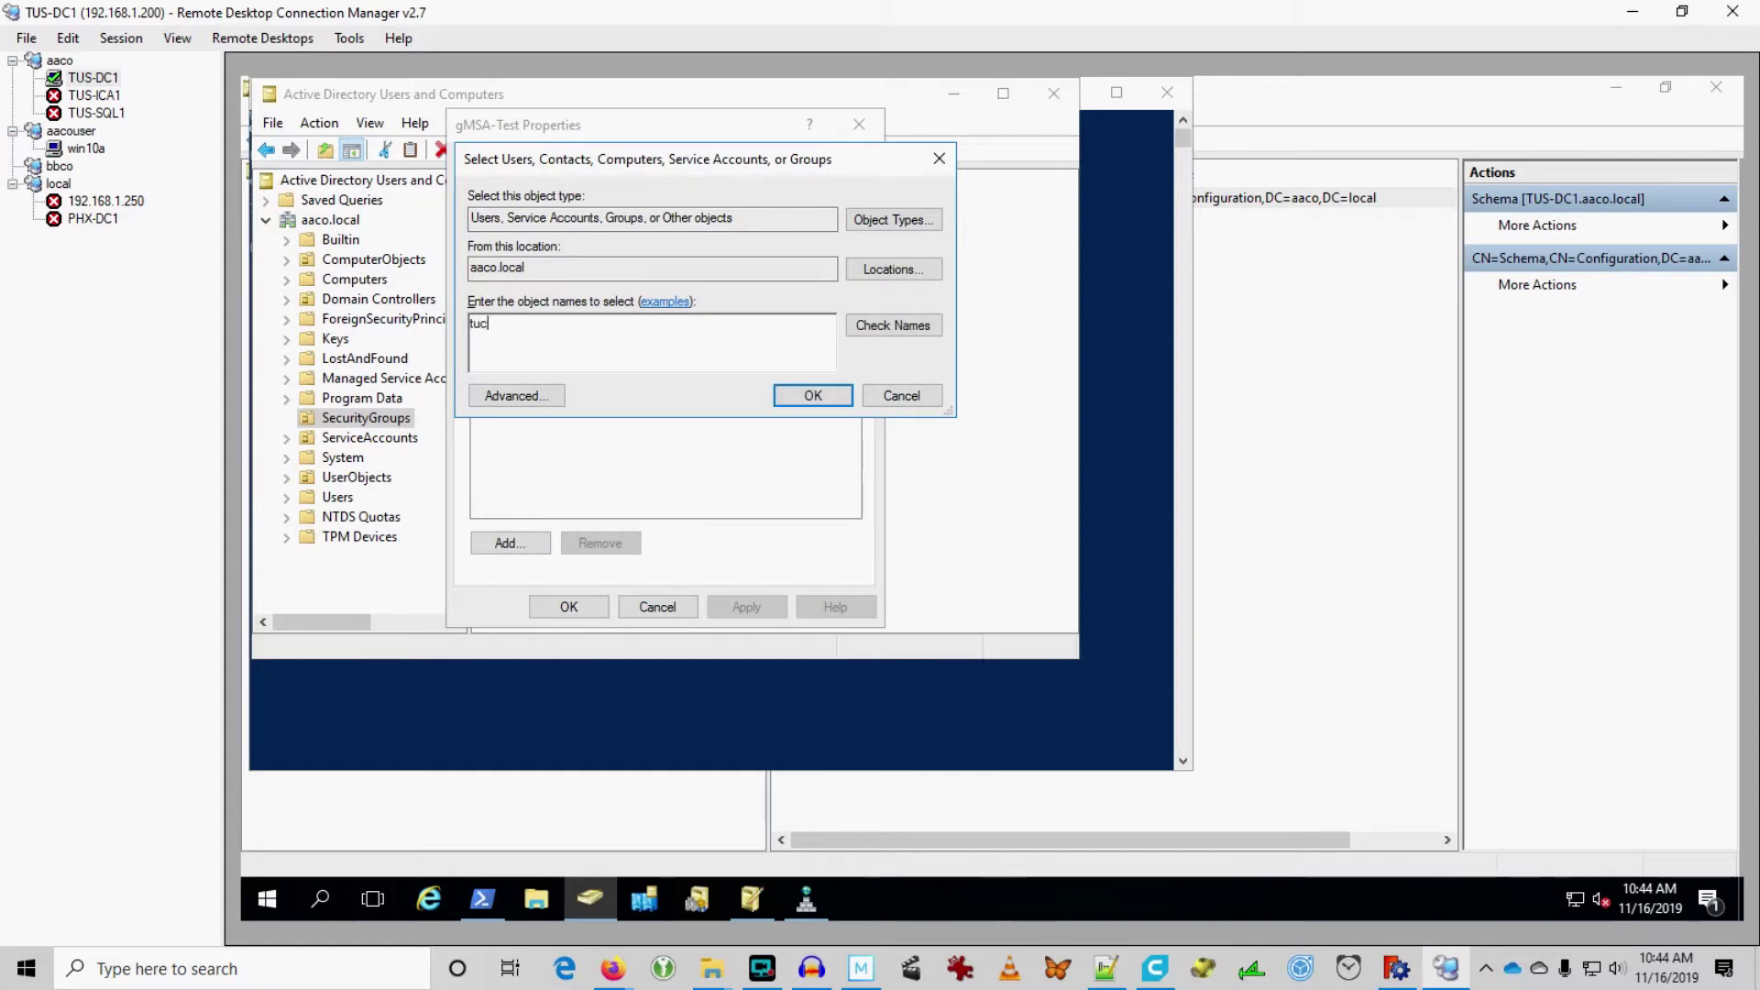
text(us-sql1)
key(Return)
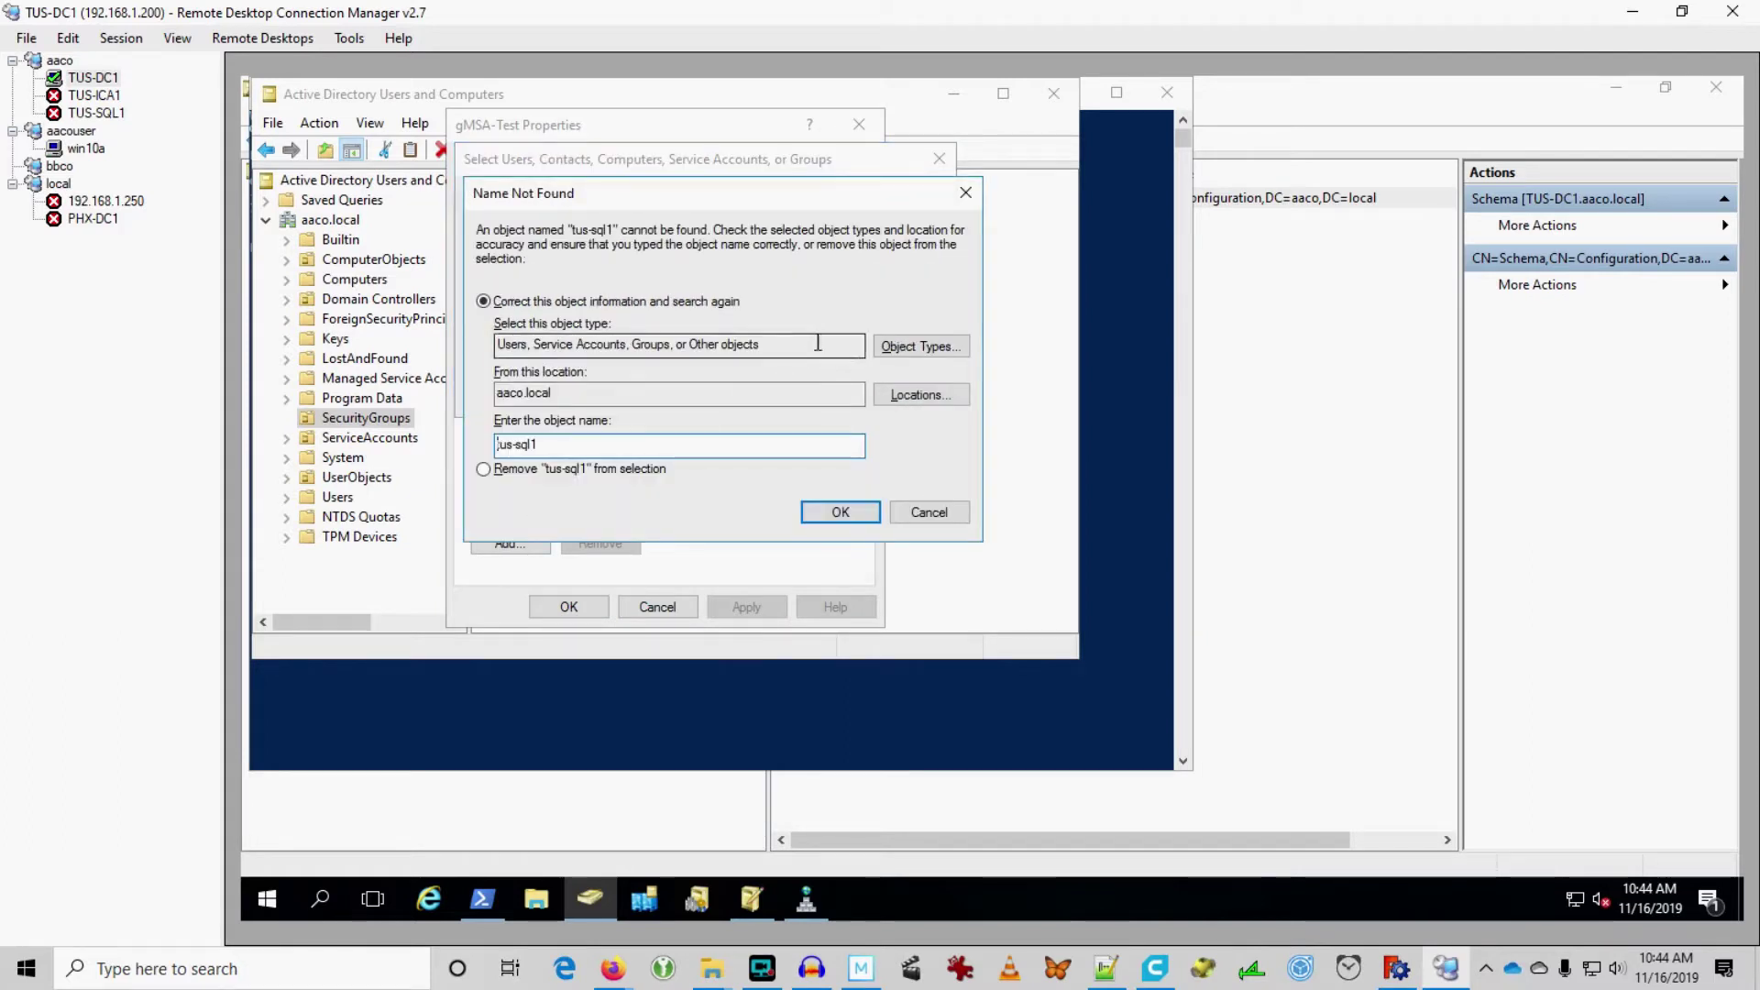
click(916, 345)
click(498, 377)
click(851, 506)
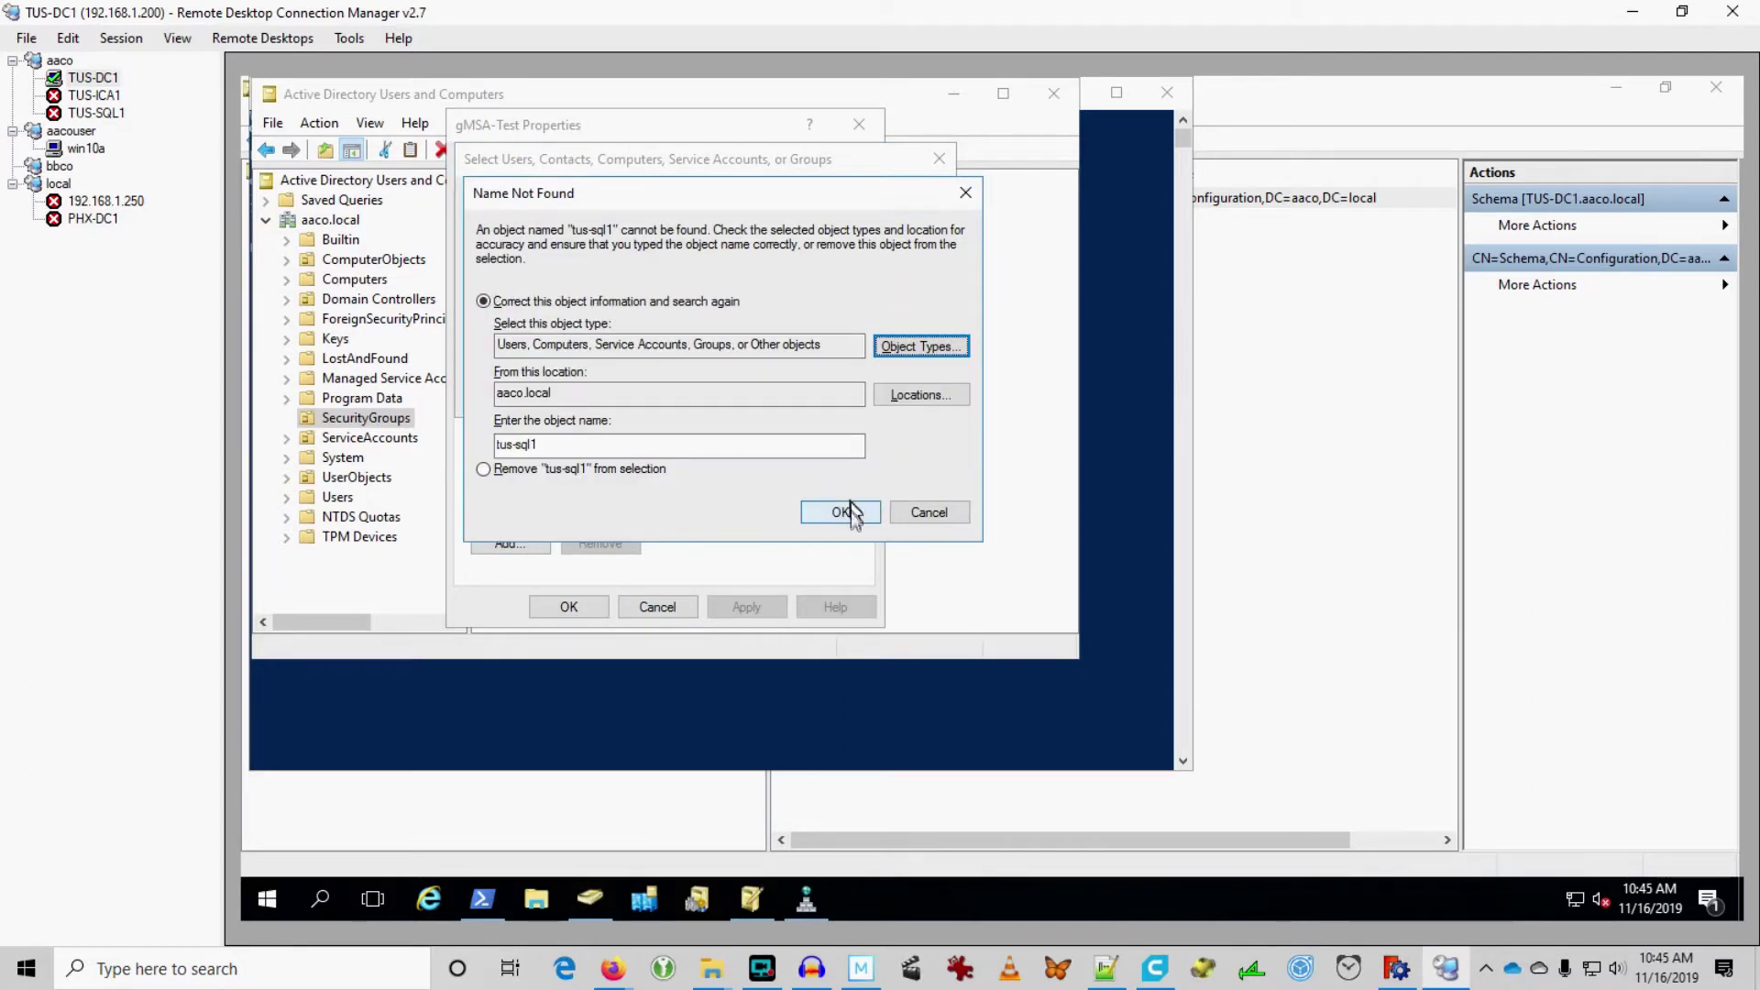
click(850, 512)
Step: Add WIN10A as a second member and apply the membership changes
click(483, 544)
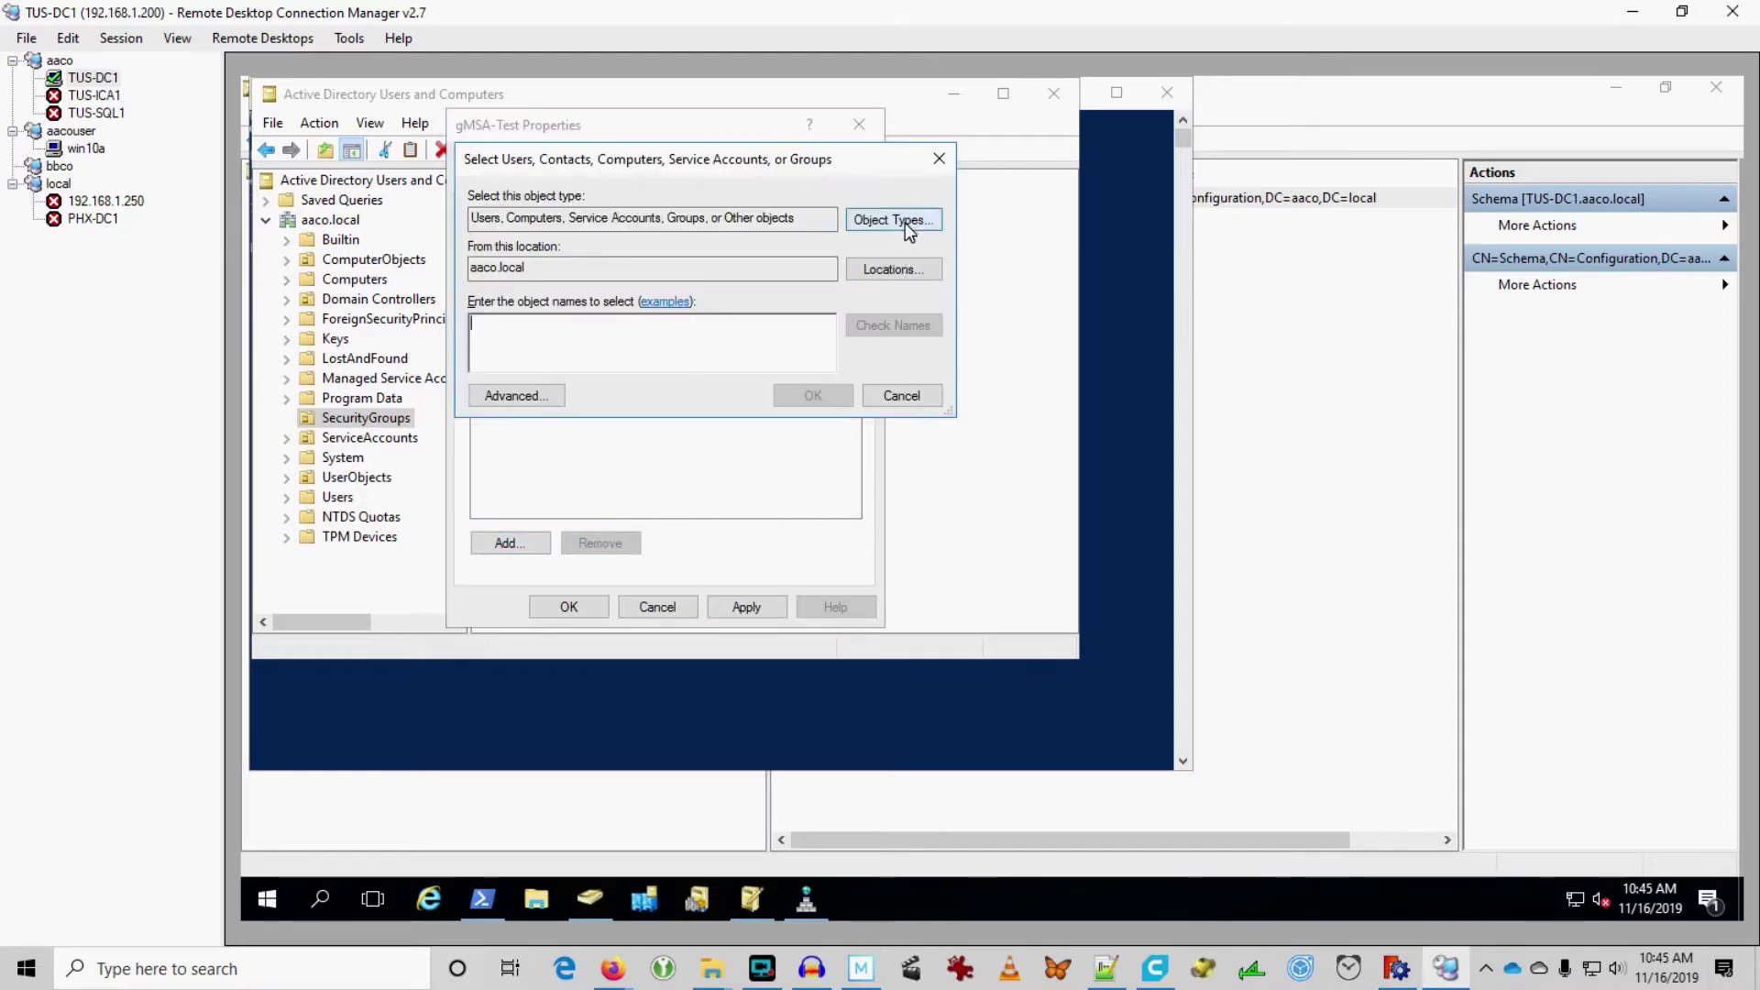
text(win10a)
key(Return)
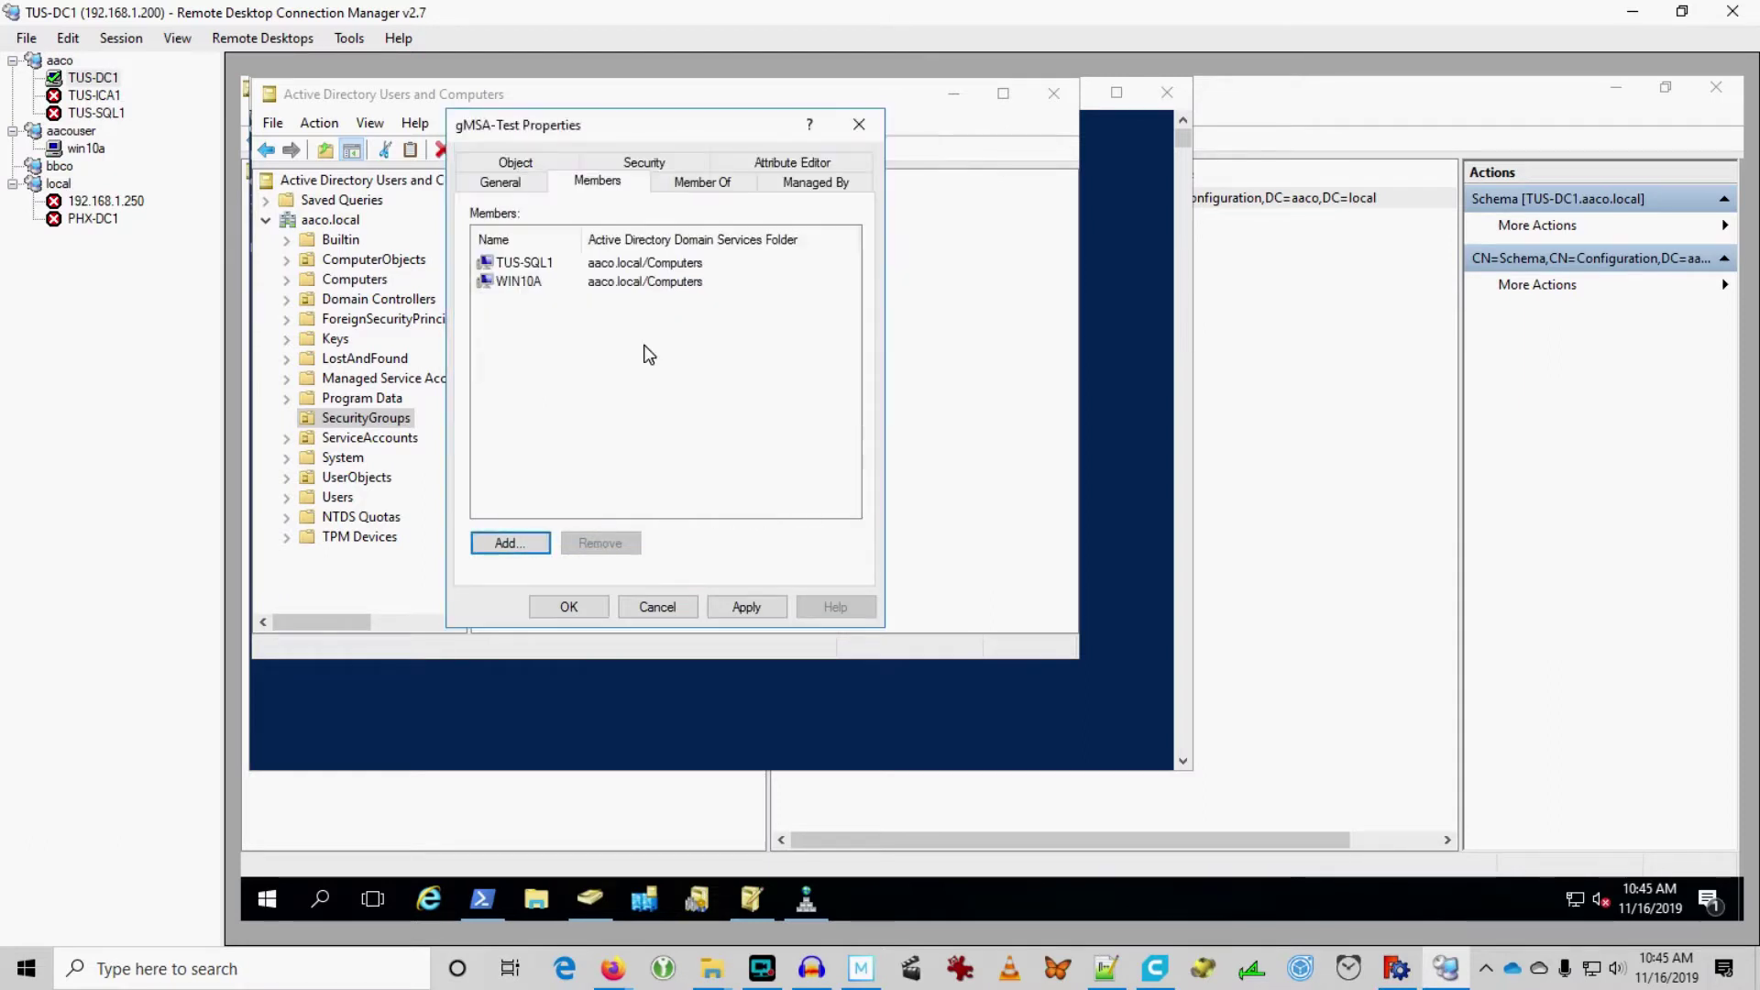
click(534, 266)
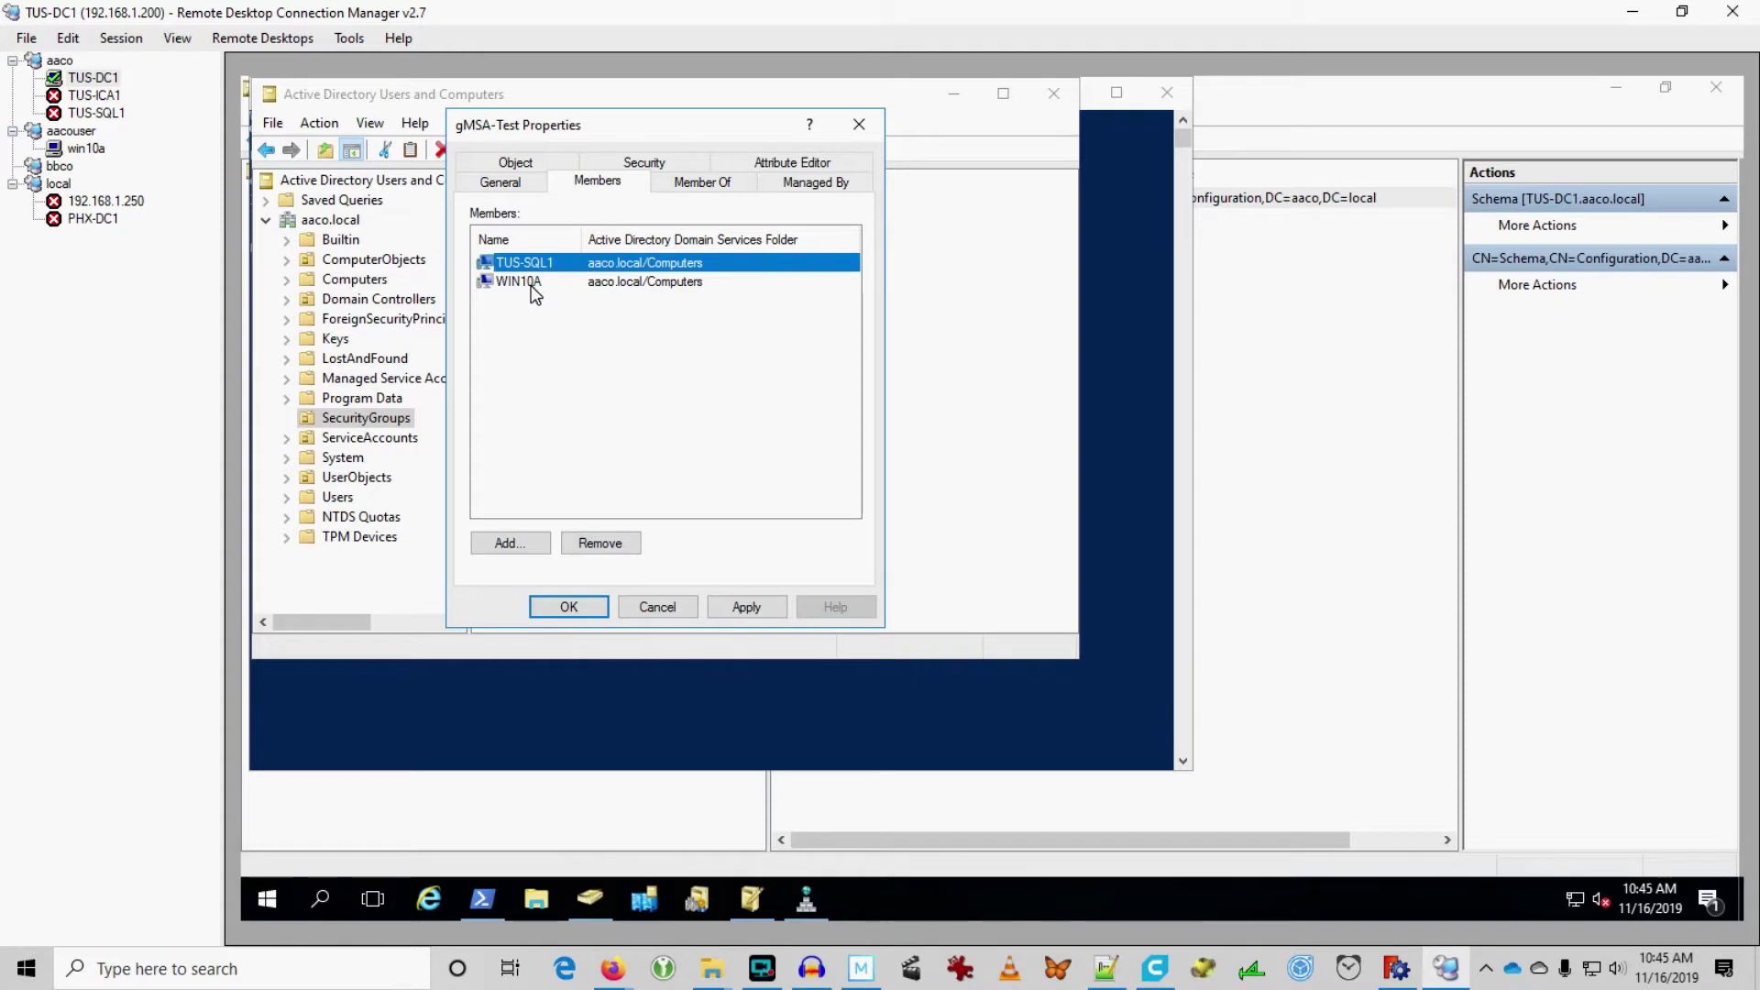
click(515, 281)
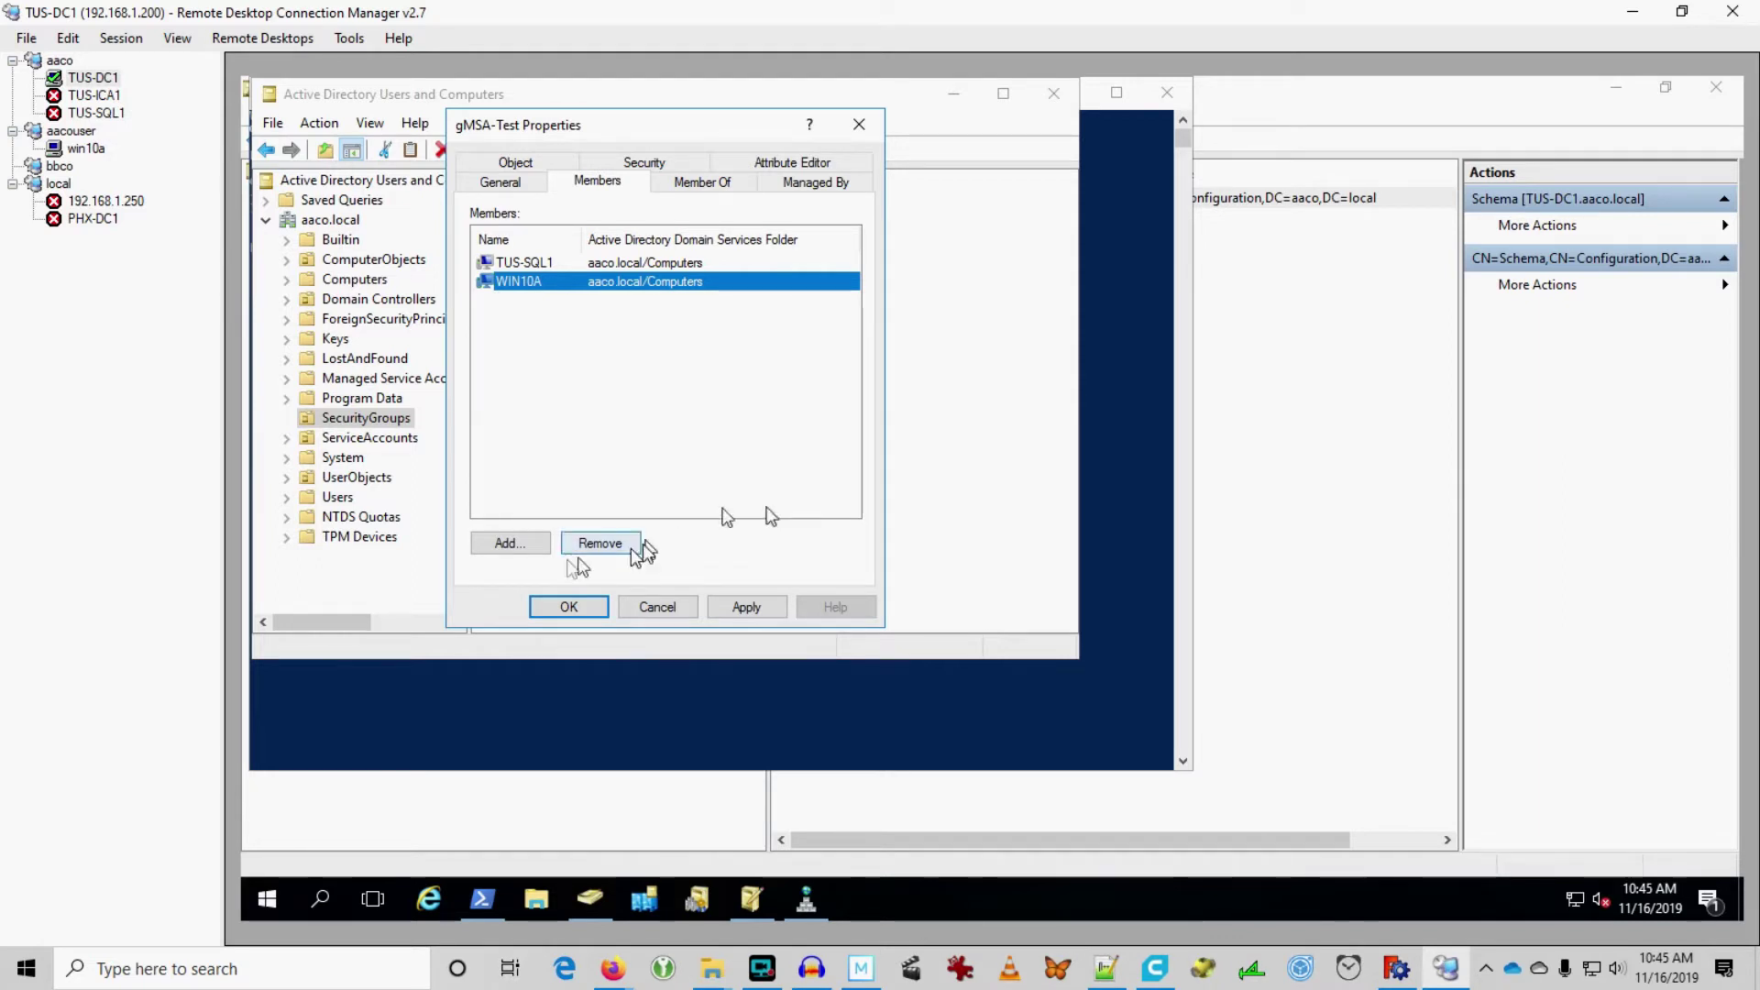
click(569, 607)
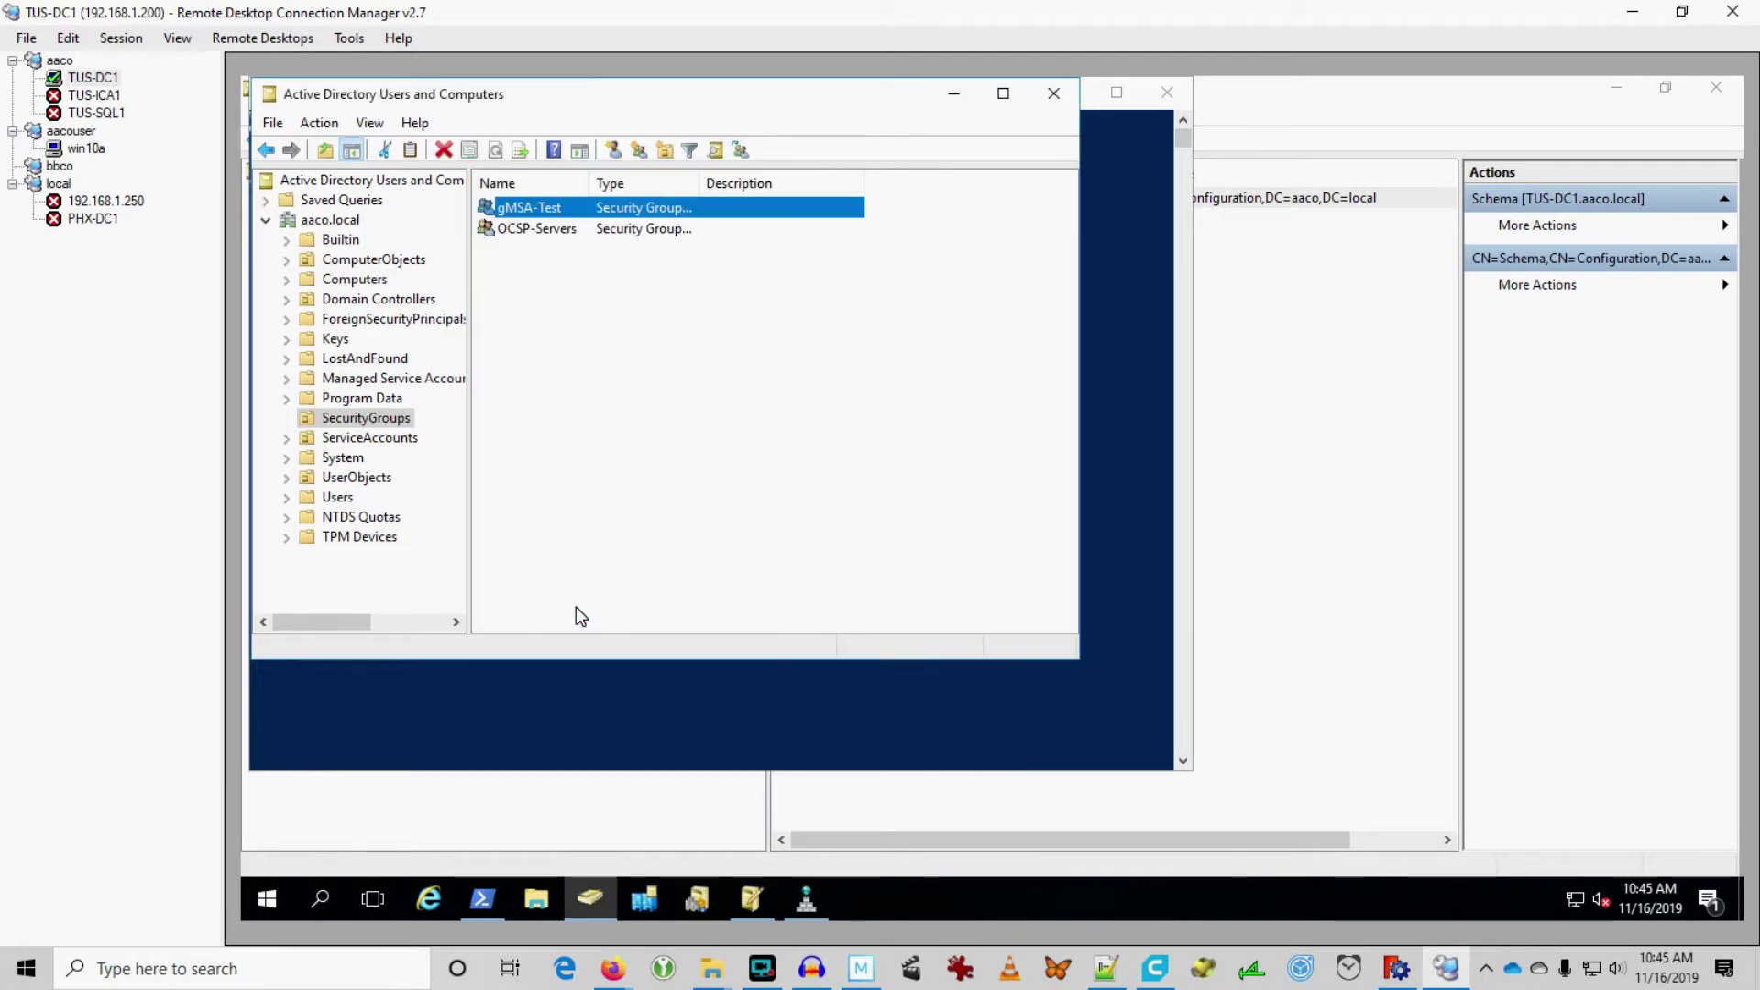
Step: Restart the win10a machine from its Start button quick menu
click(85, 147)
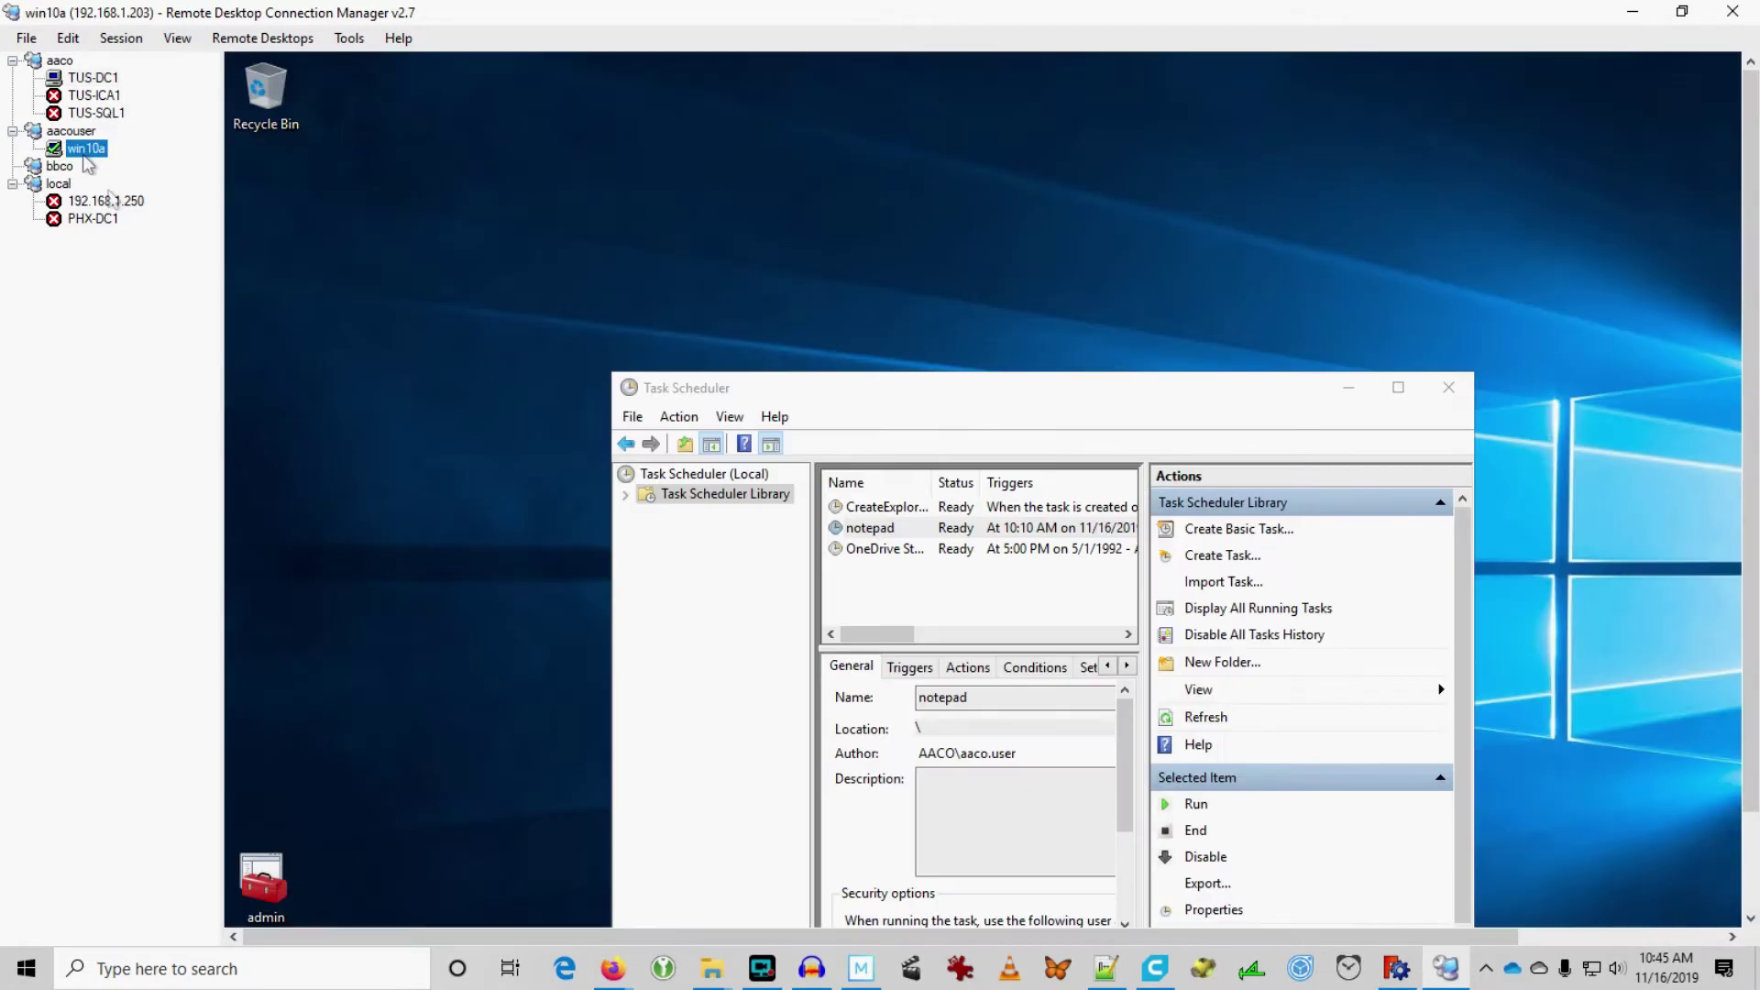
click(1751, 885)
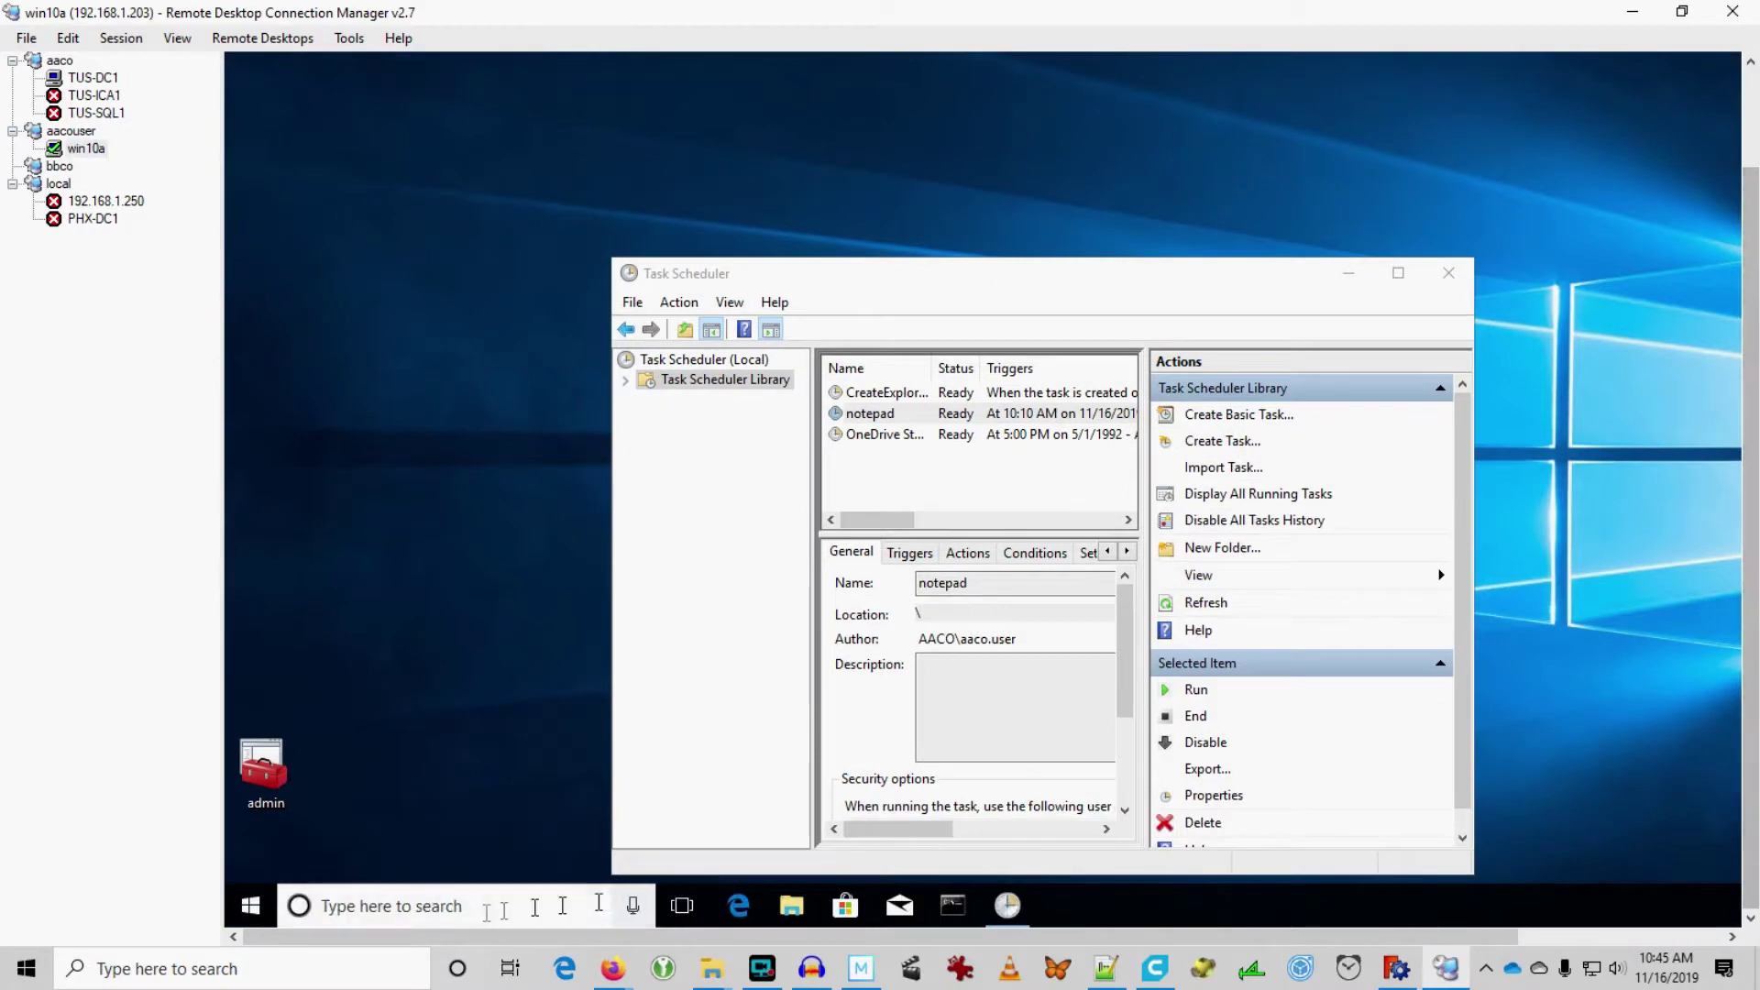
click(251, 907)
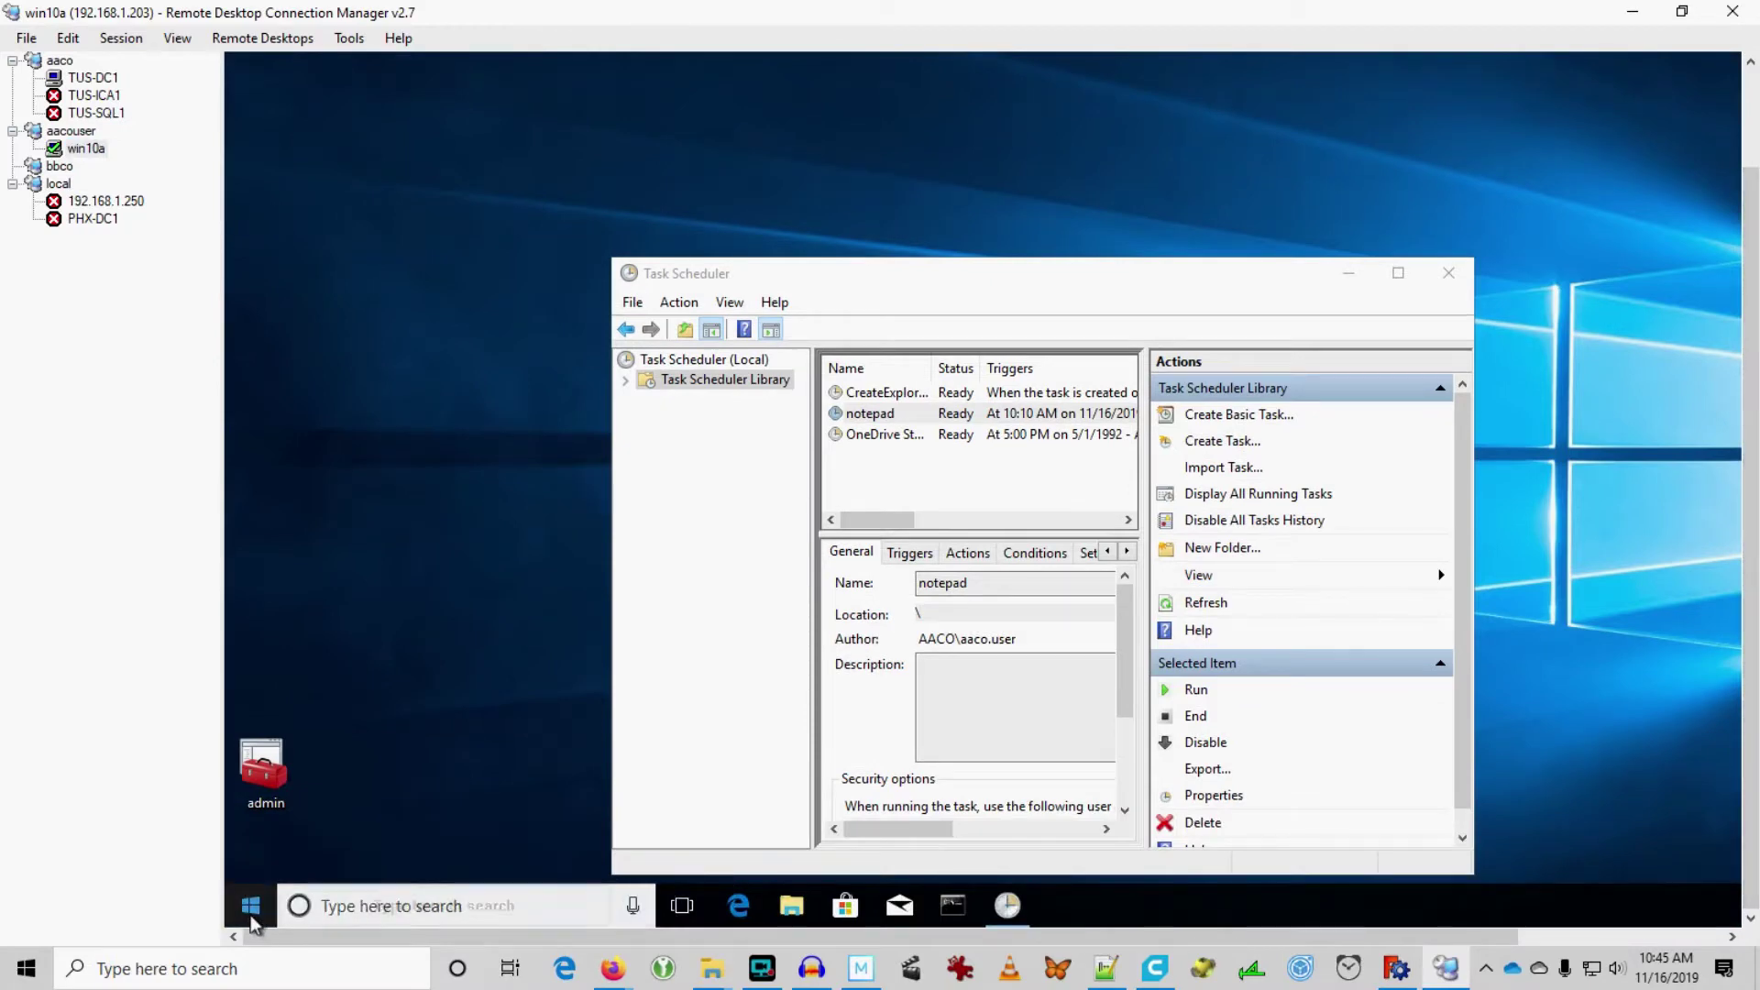
right_click(257, 917)
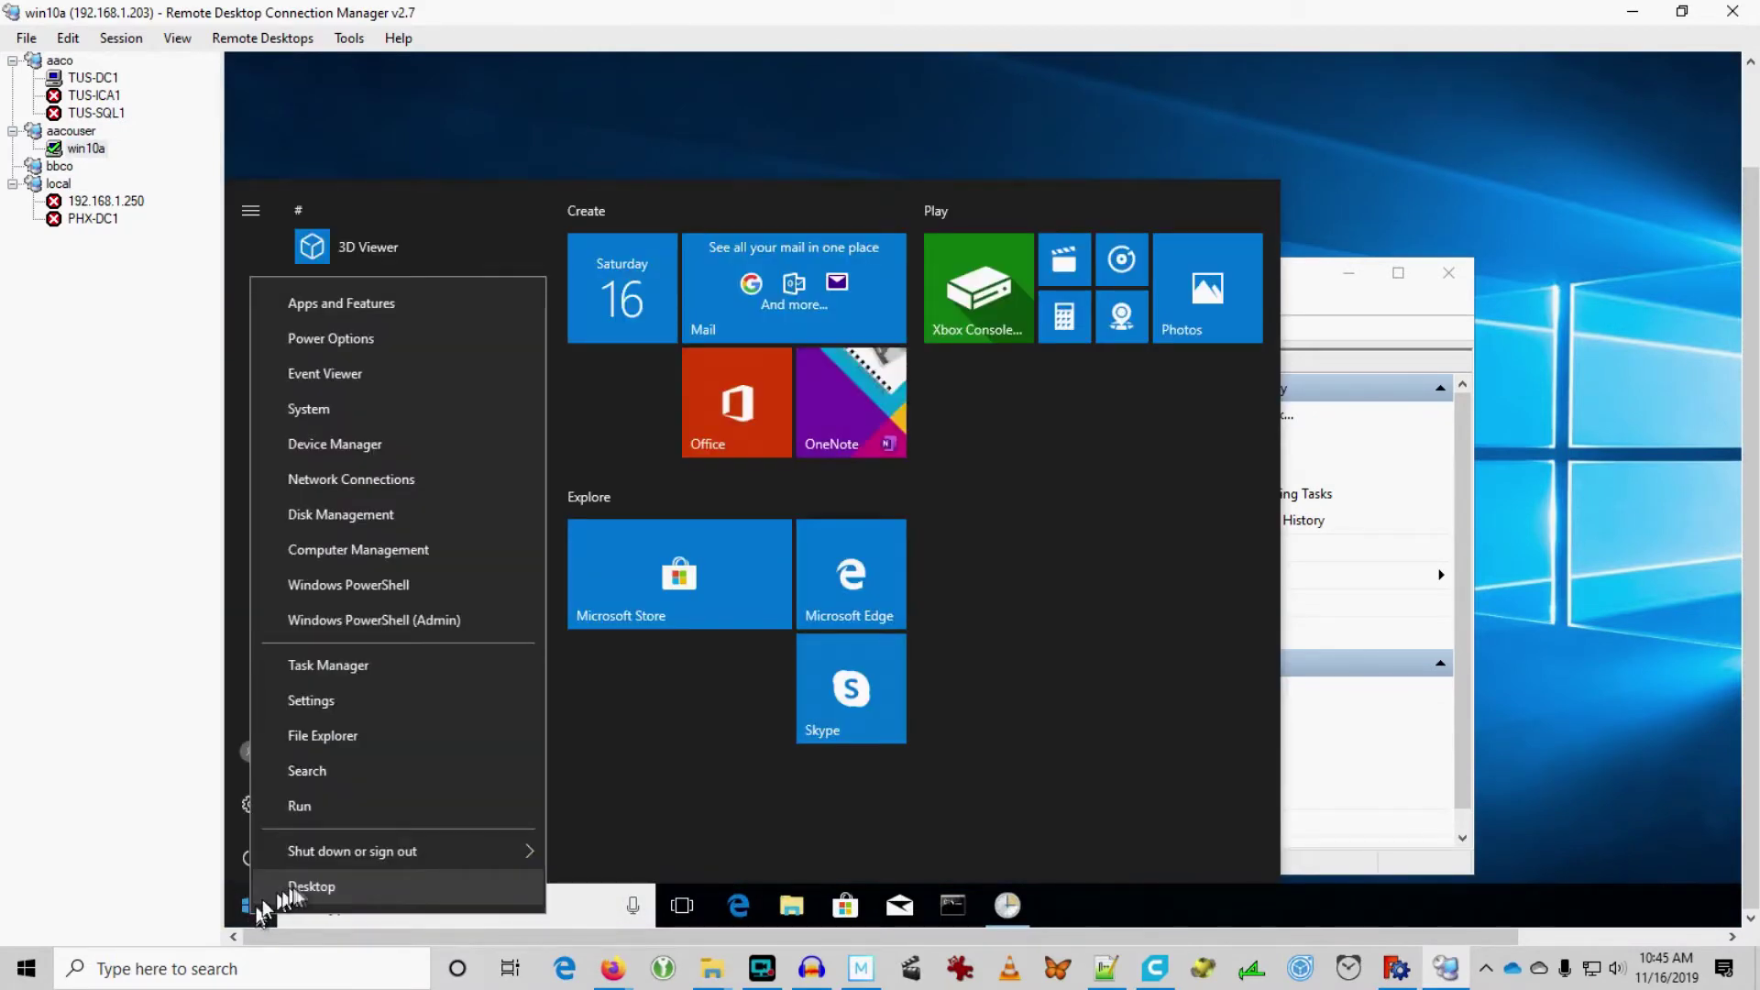
mouse_move(532, 852)
click(598, 845)
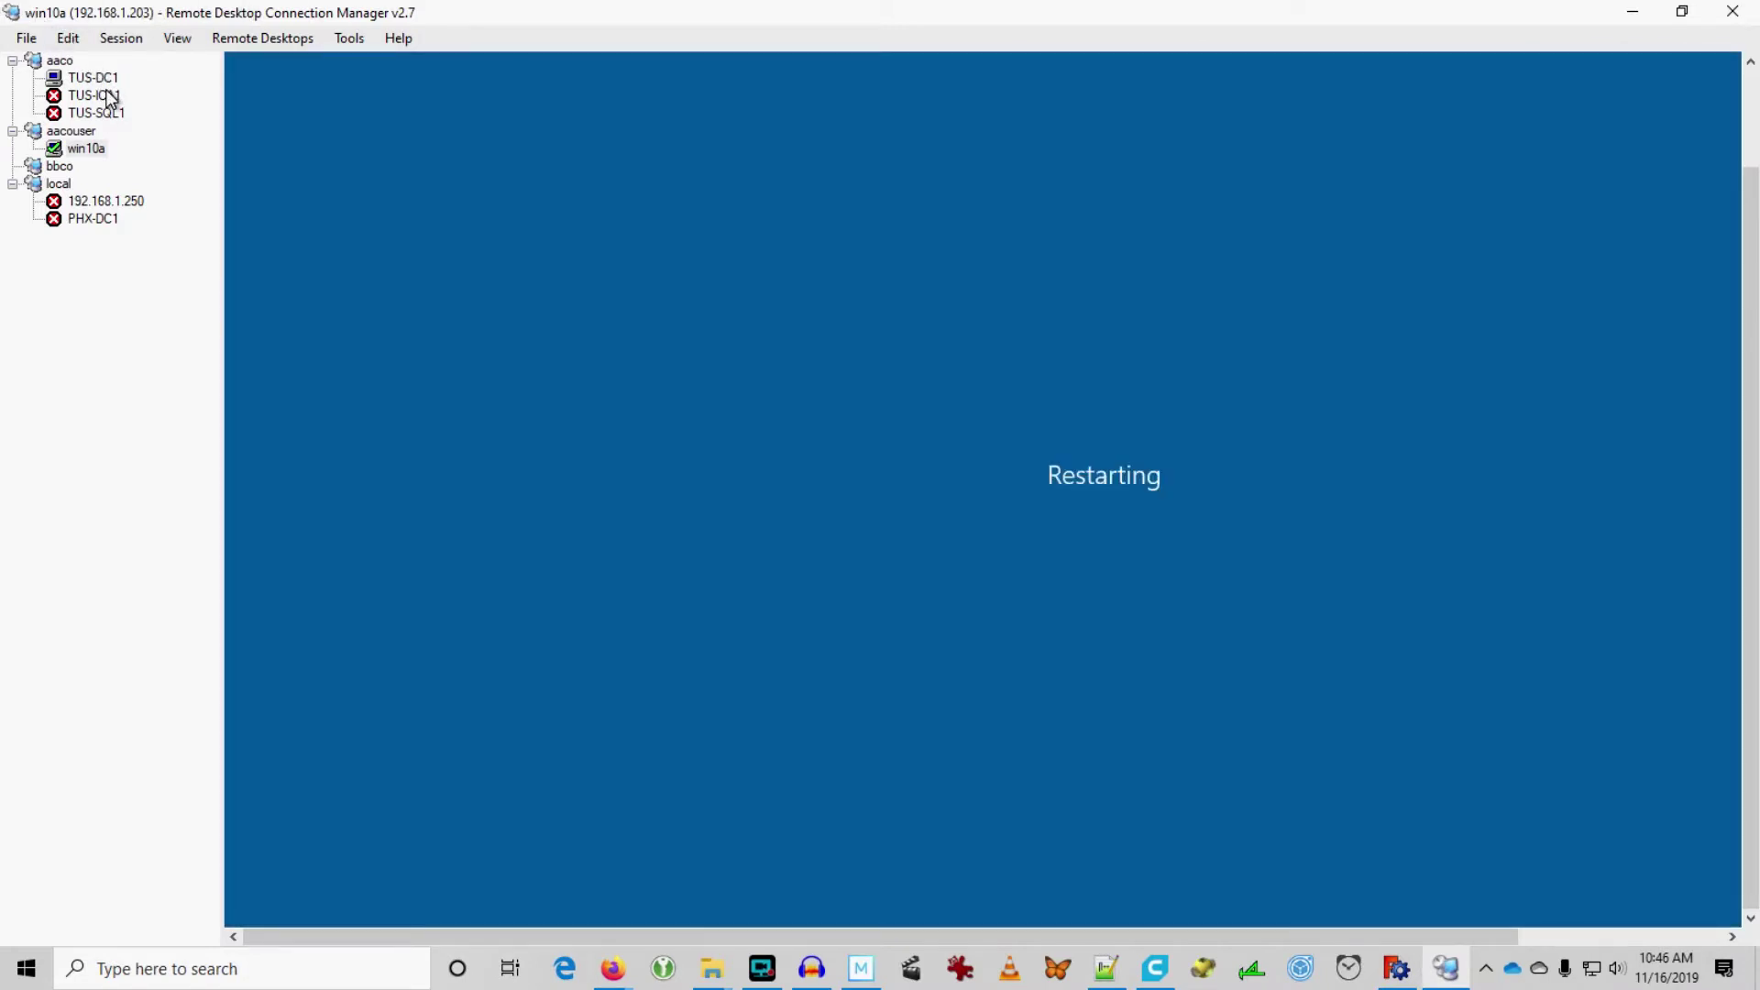
Step: Connect to TUS-SQL1 and restart it, confirming with Continue
double_click(106, 112)
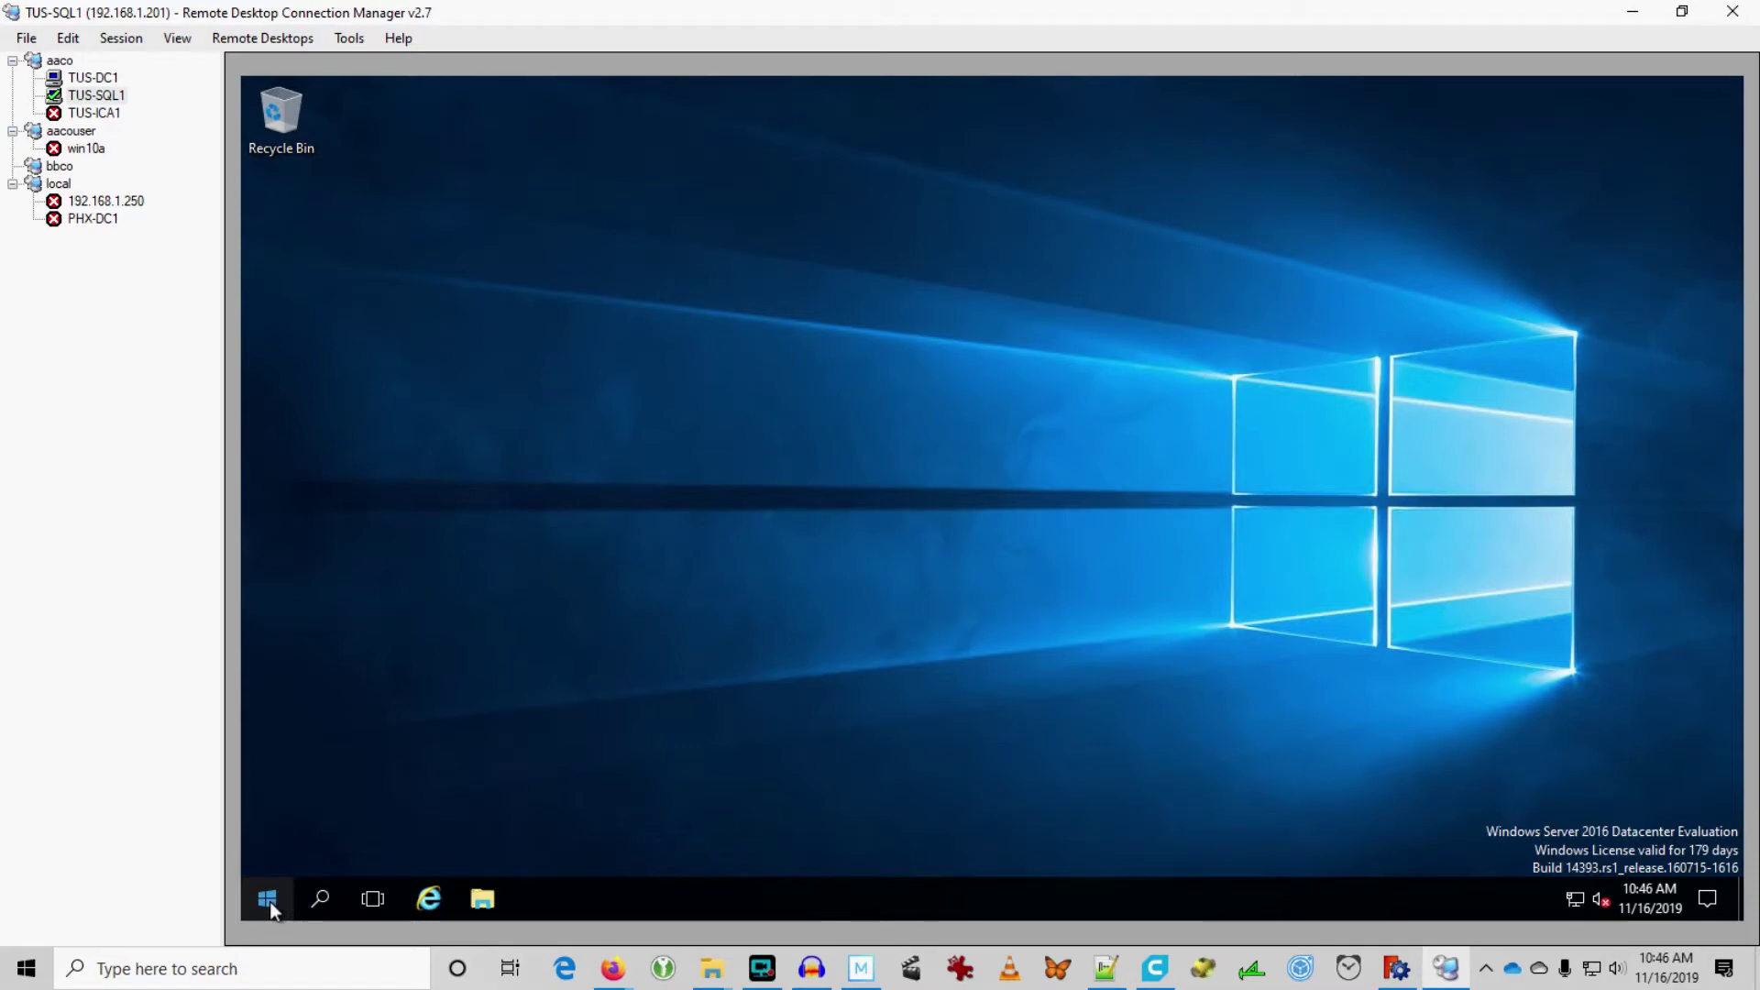
right_click(270, 900)
mouse_move(423, 836)
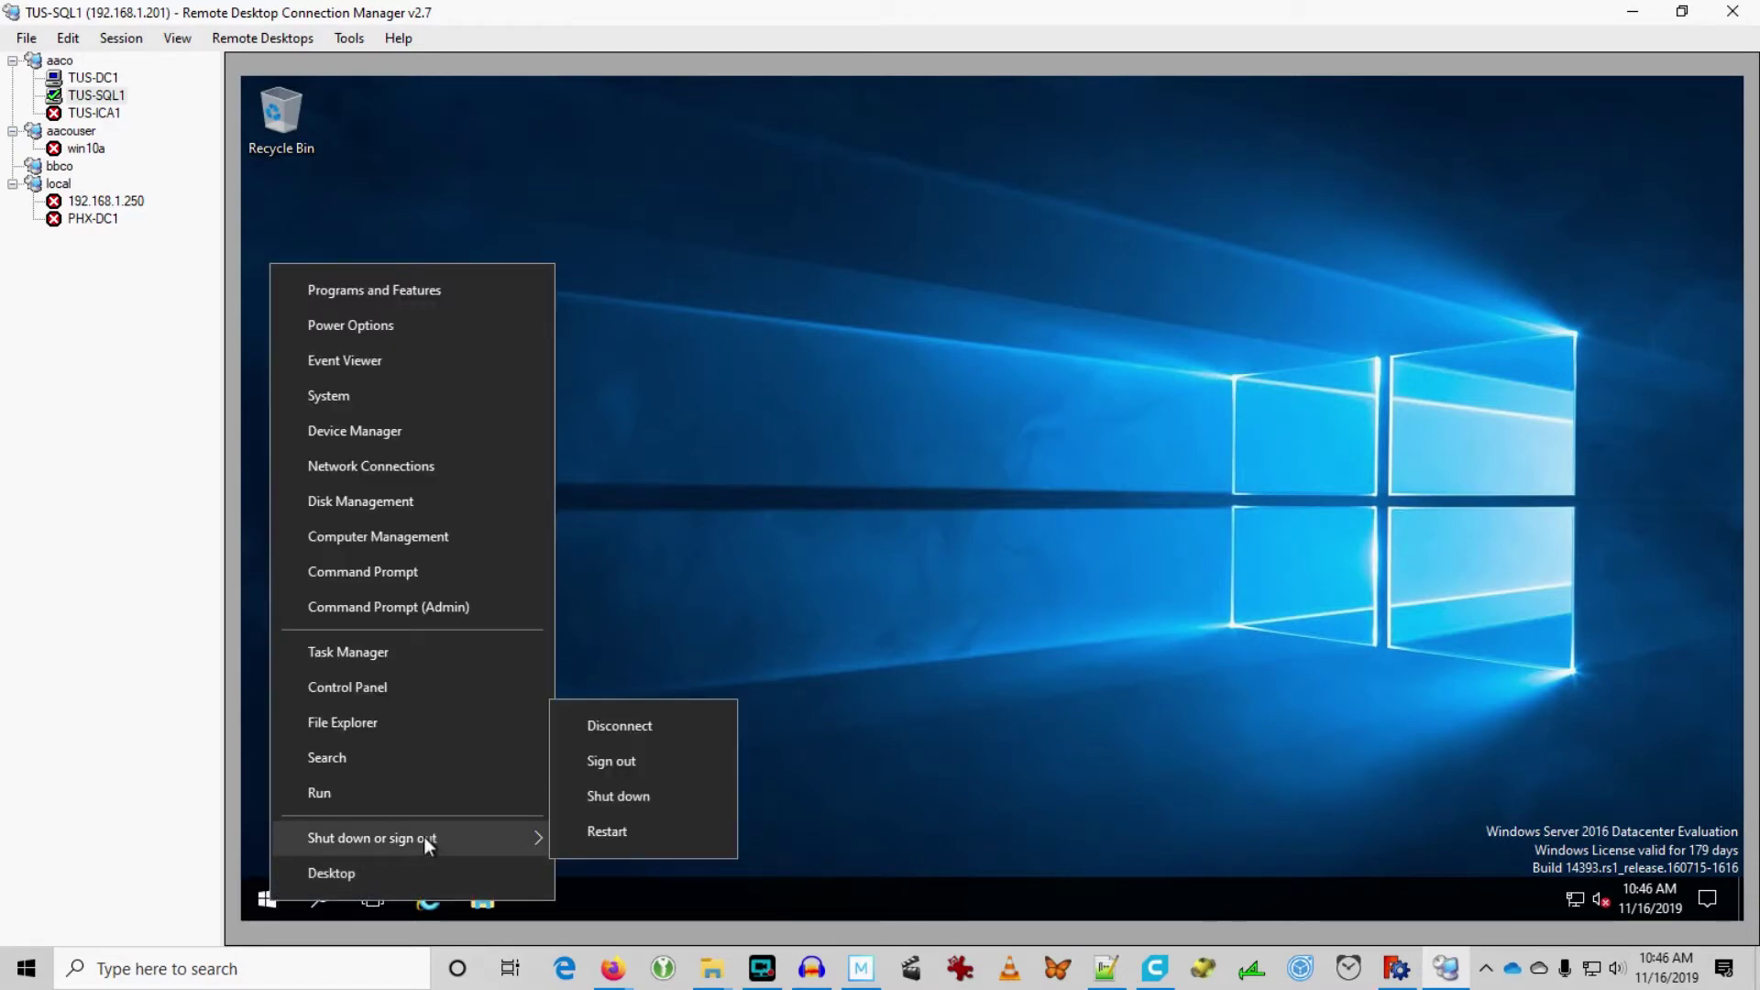
click(612, 839)
click(608, 865)
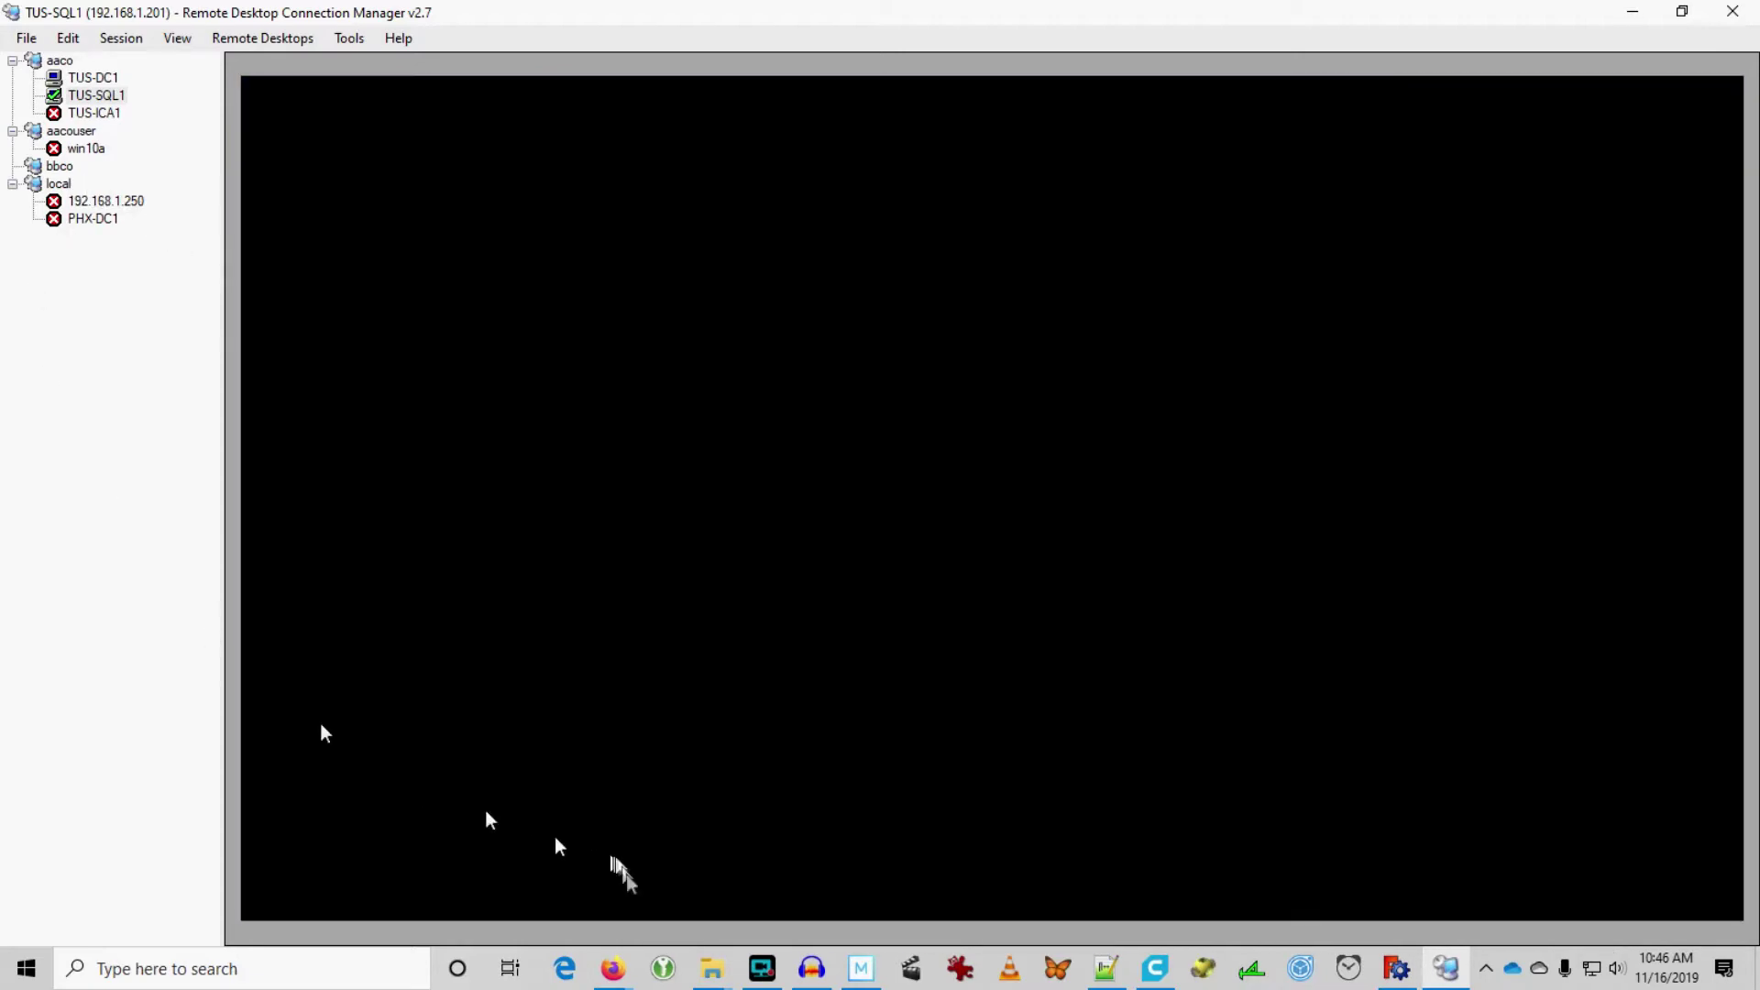
mouse_move(612, 979)
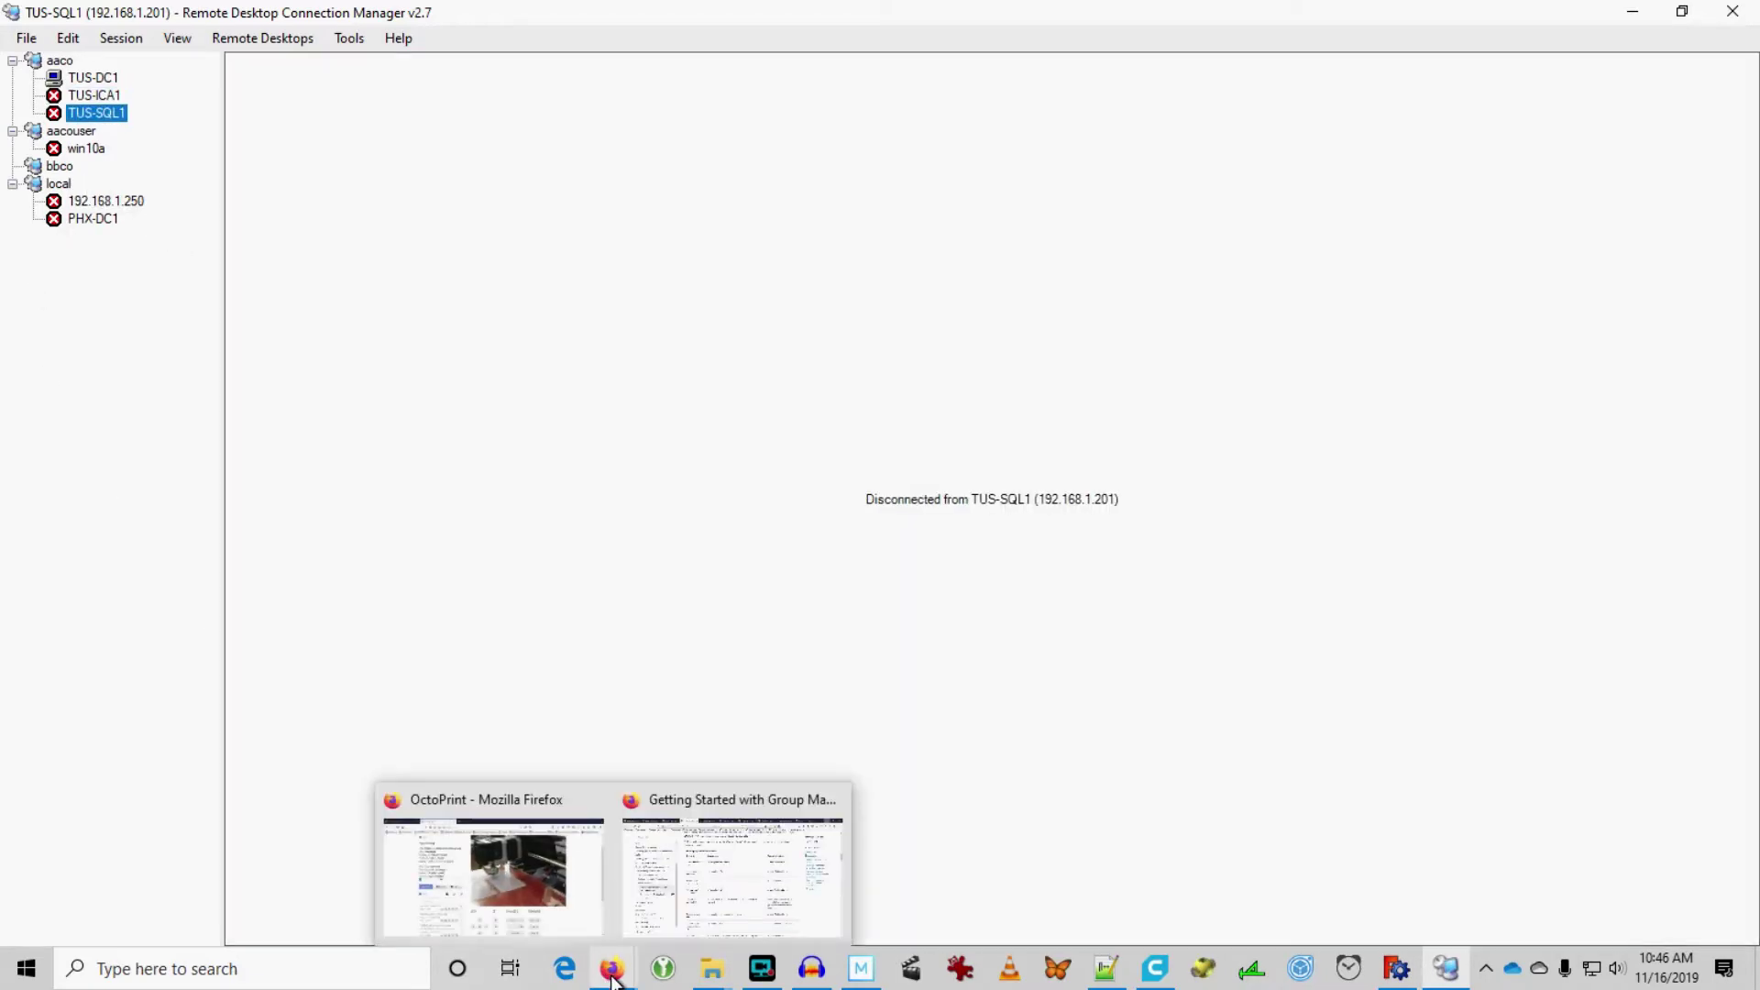
Step: Read the docs page's Lifecycle section and server farm deployment considerations
mouse_move(680, 929)
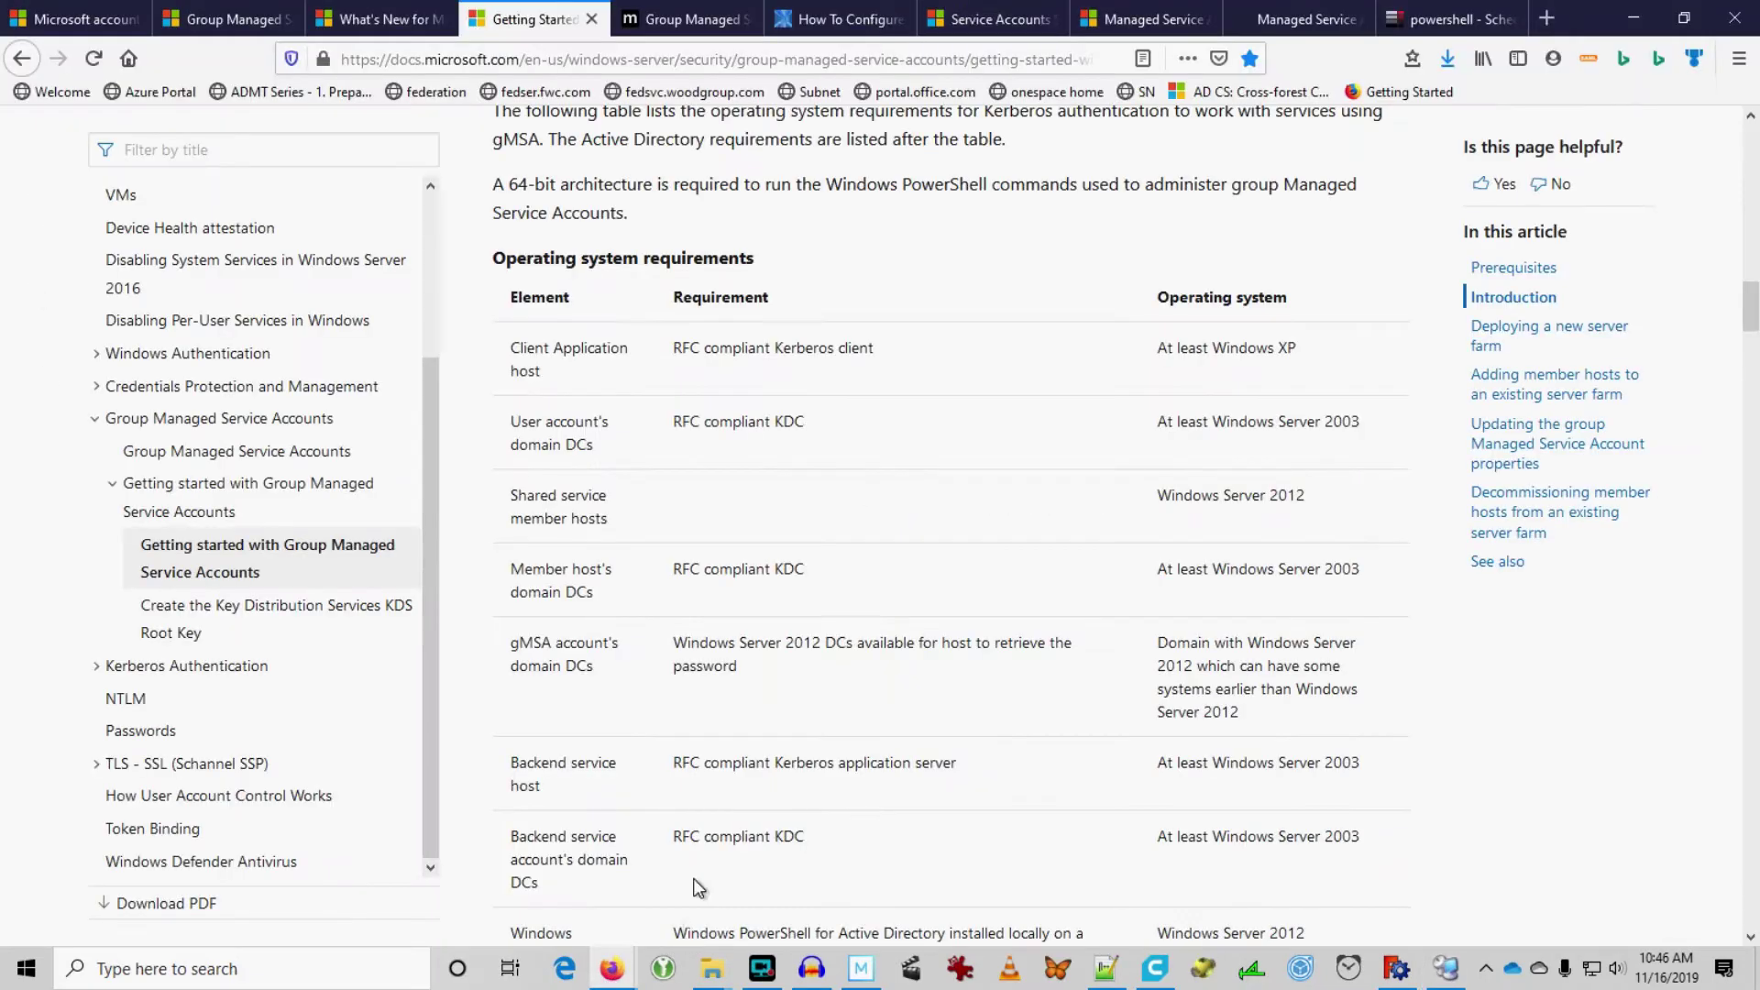
scroll(864, 553, down, 4)
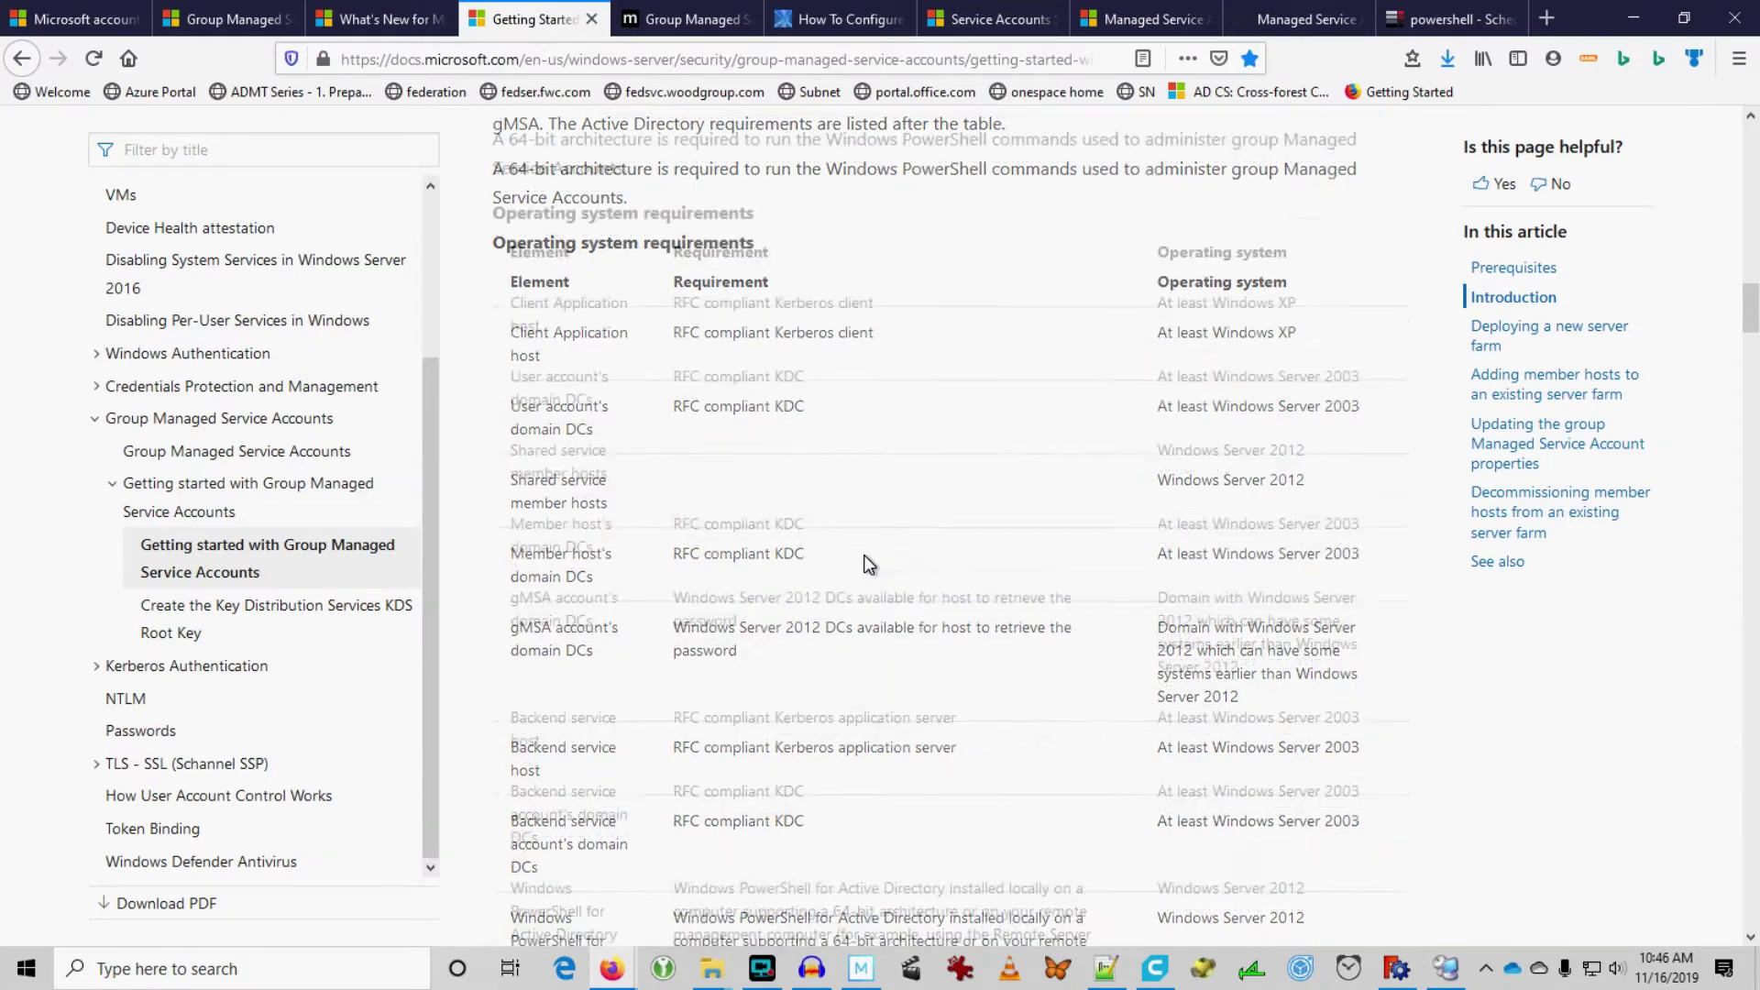
scroll(864, 554, down, 2)
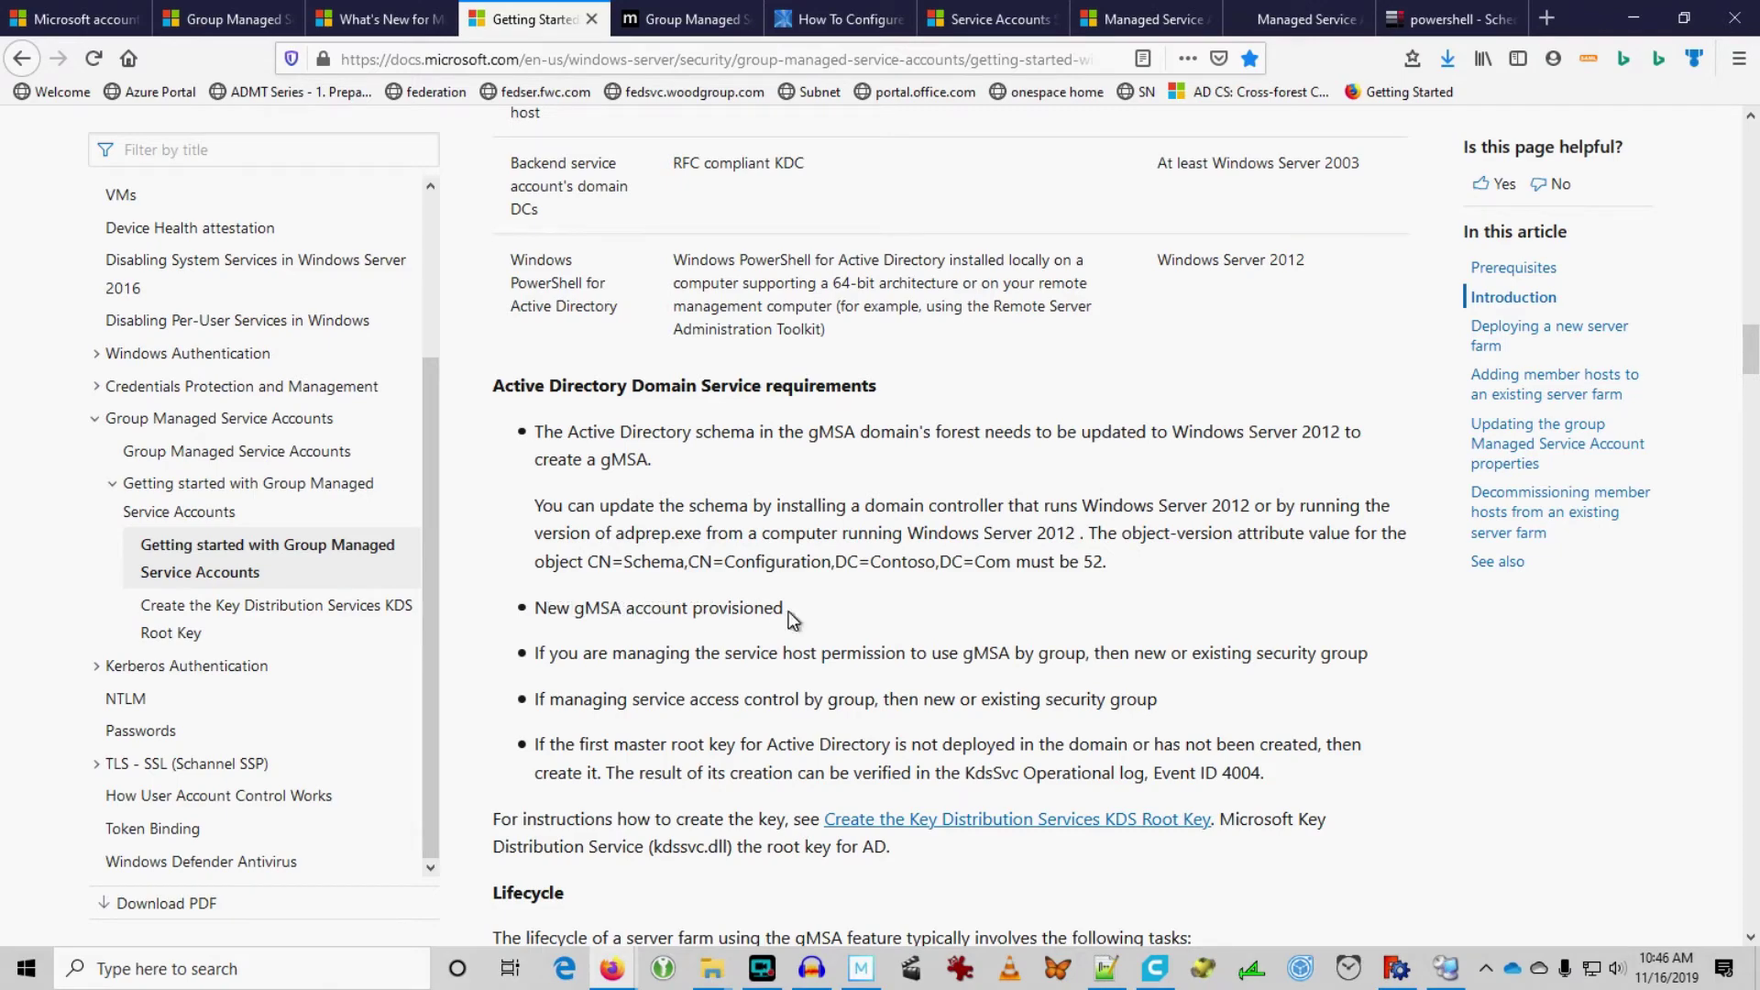
drag(569, 603, 790, 609)
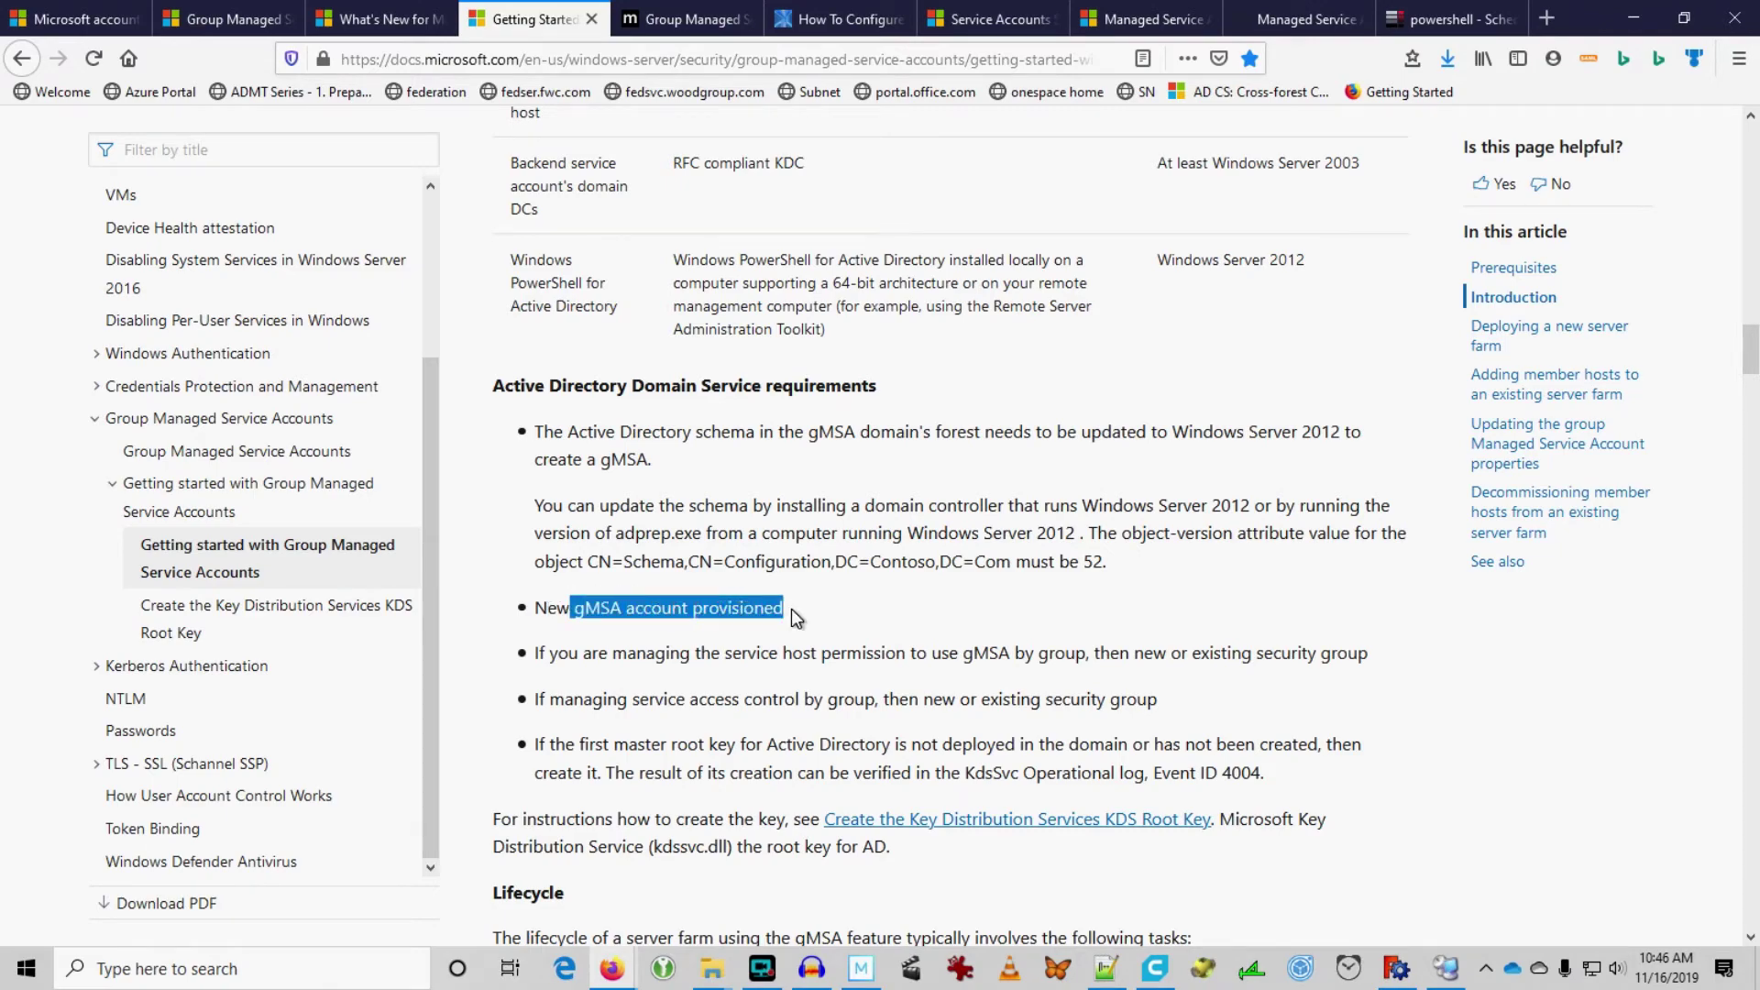
scroll(791, 609, down, 2)
scroll(790, 609, down, 2)
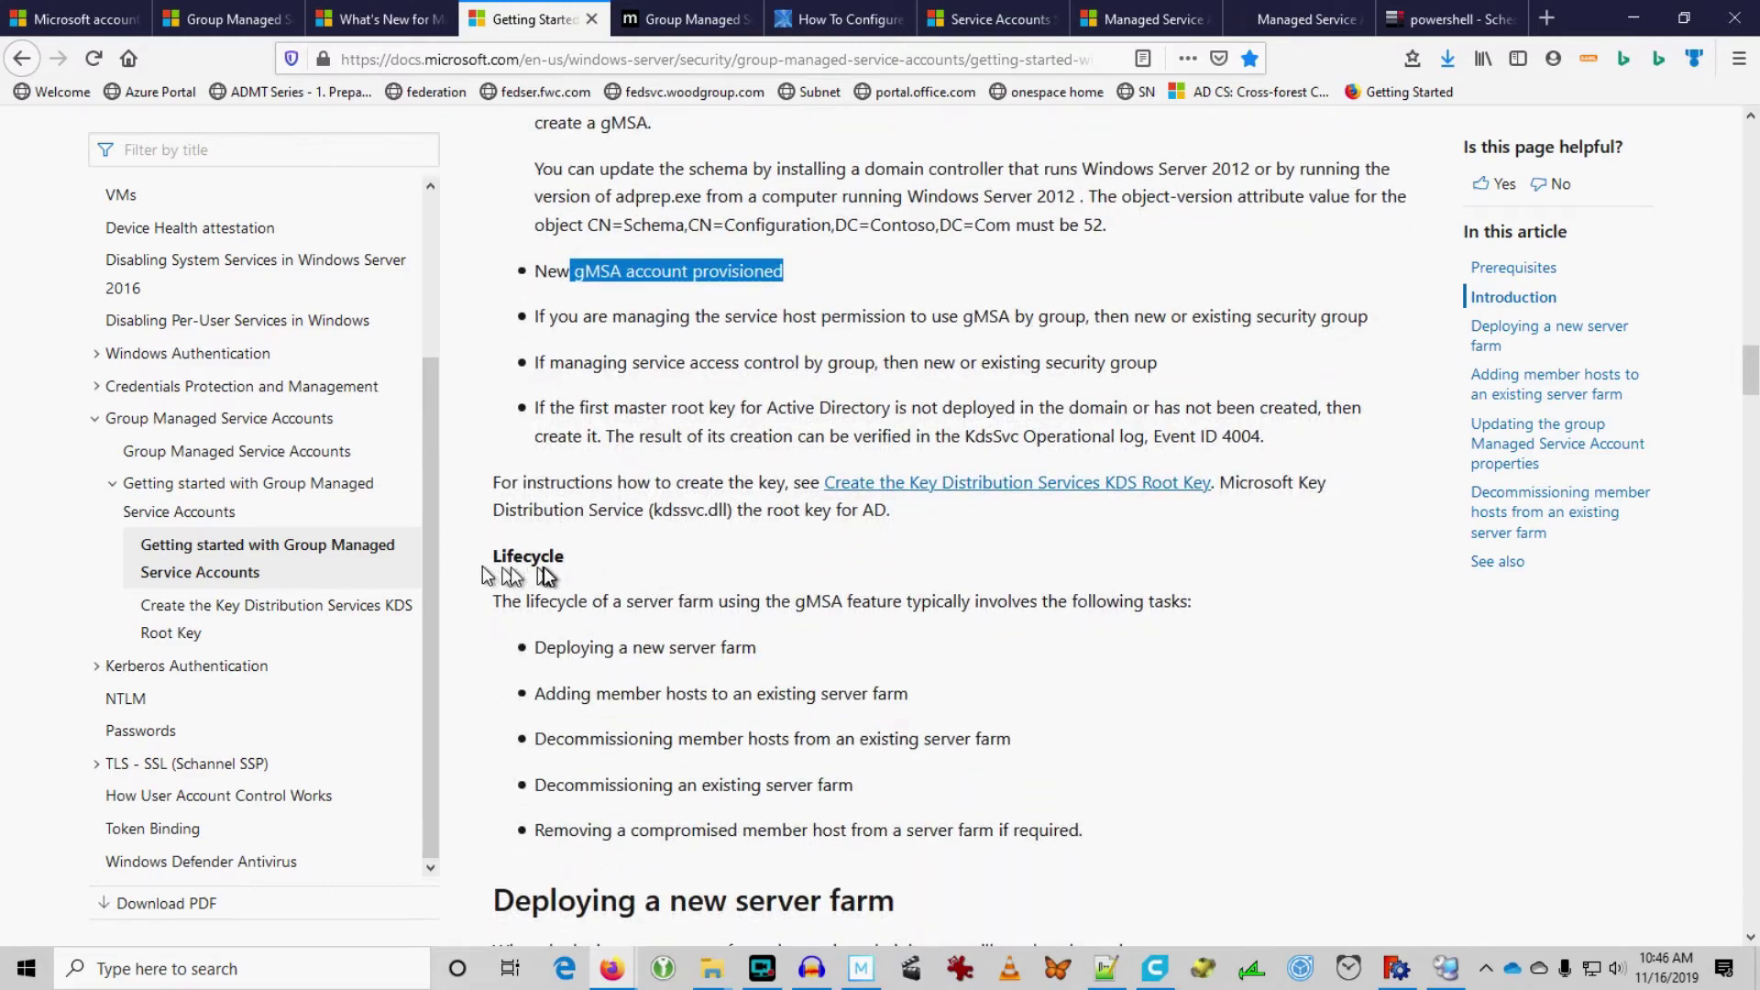
drag(501, 565, 944, 839)
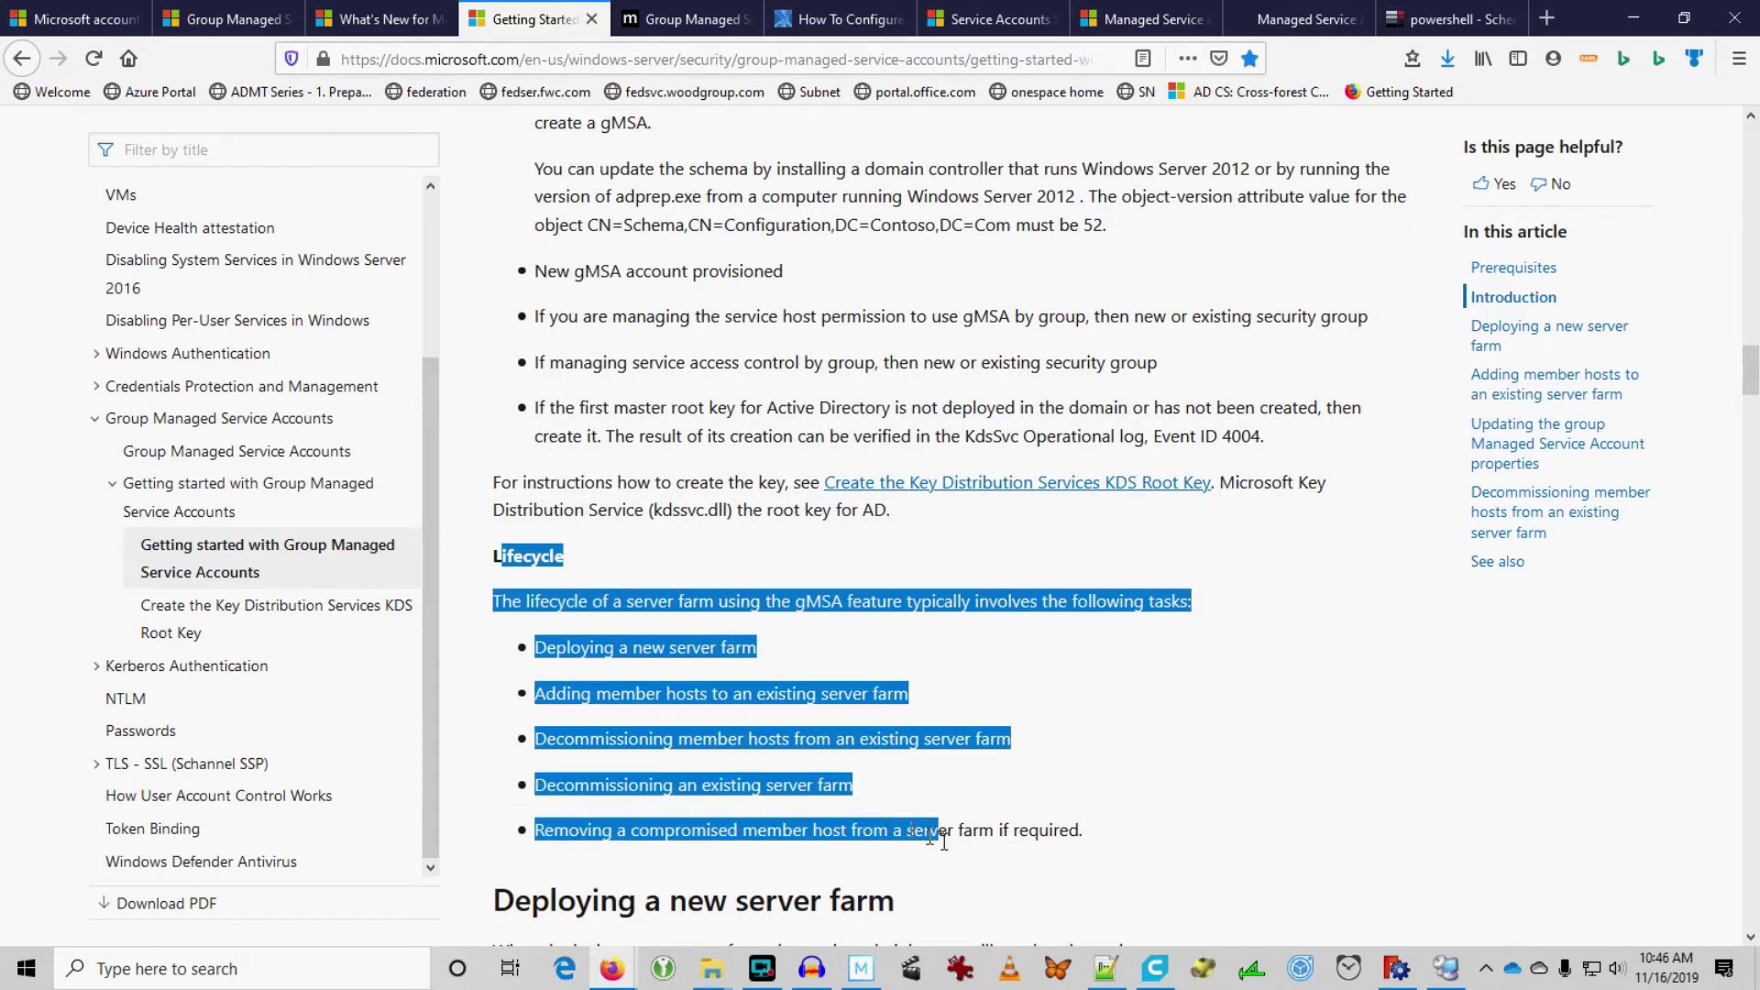
scroll(971, 842, down, 3)
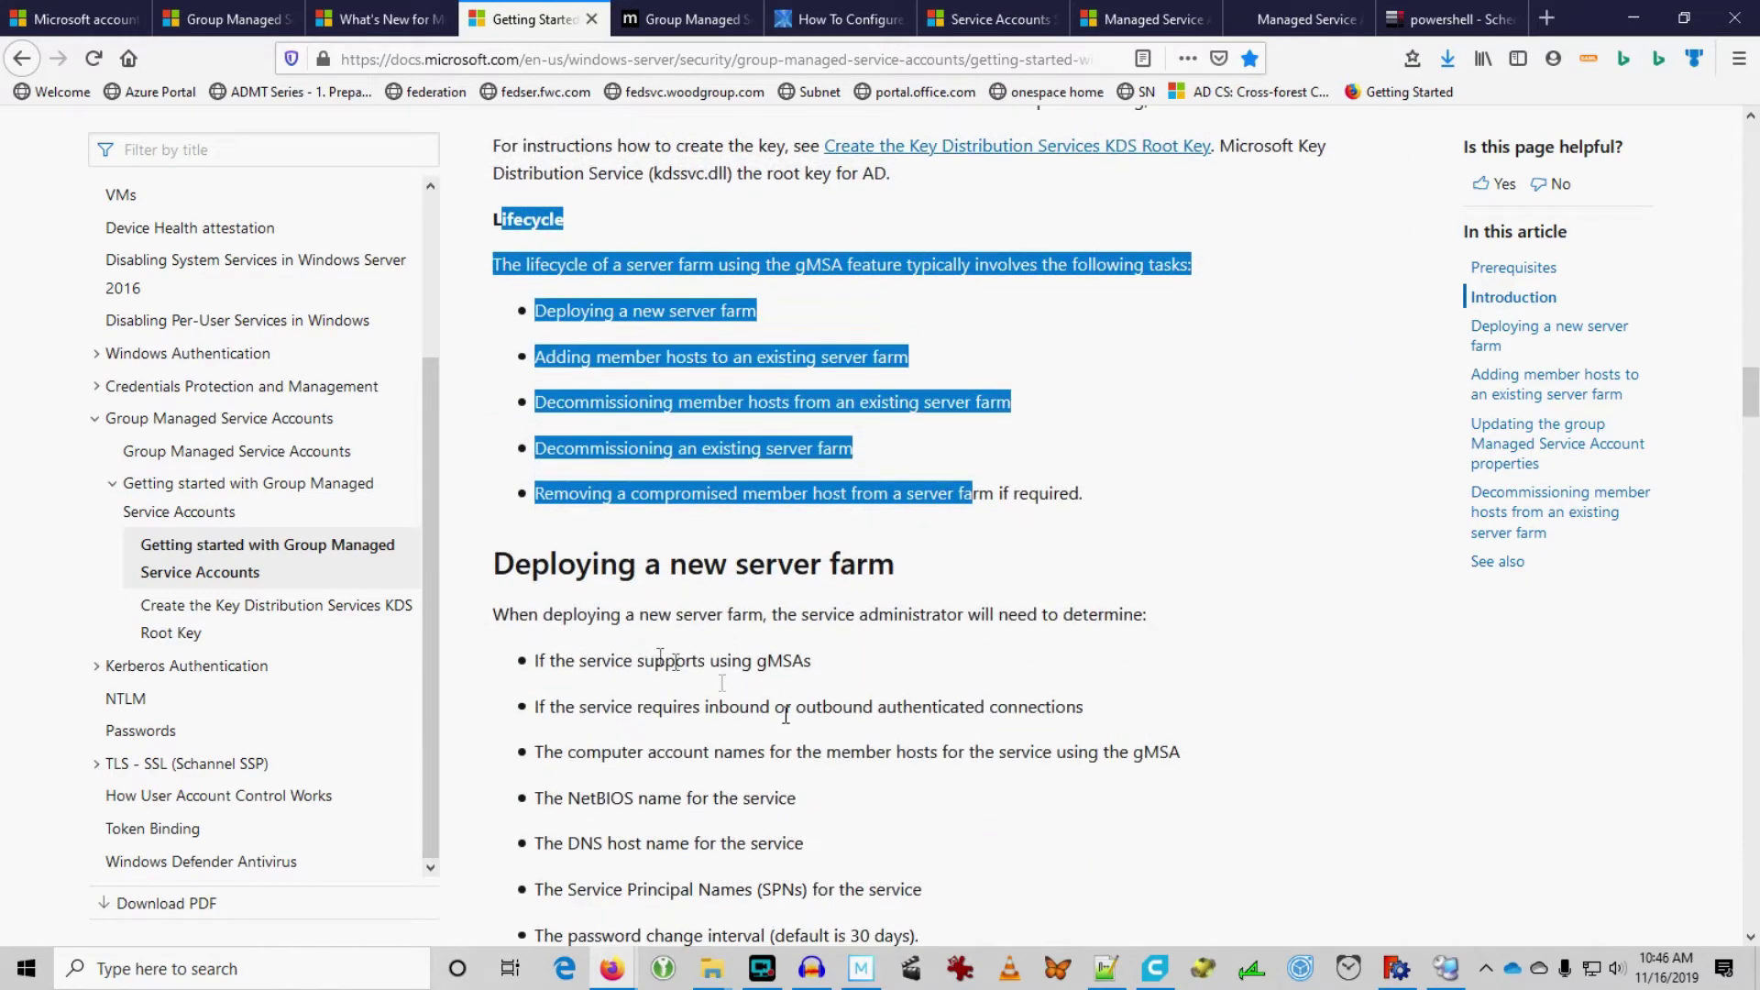
drag(528, 613, 851, 866)
scroll(851, 866, down, 3)
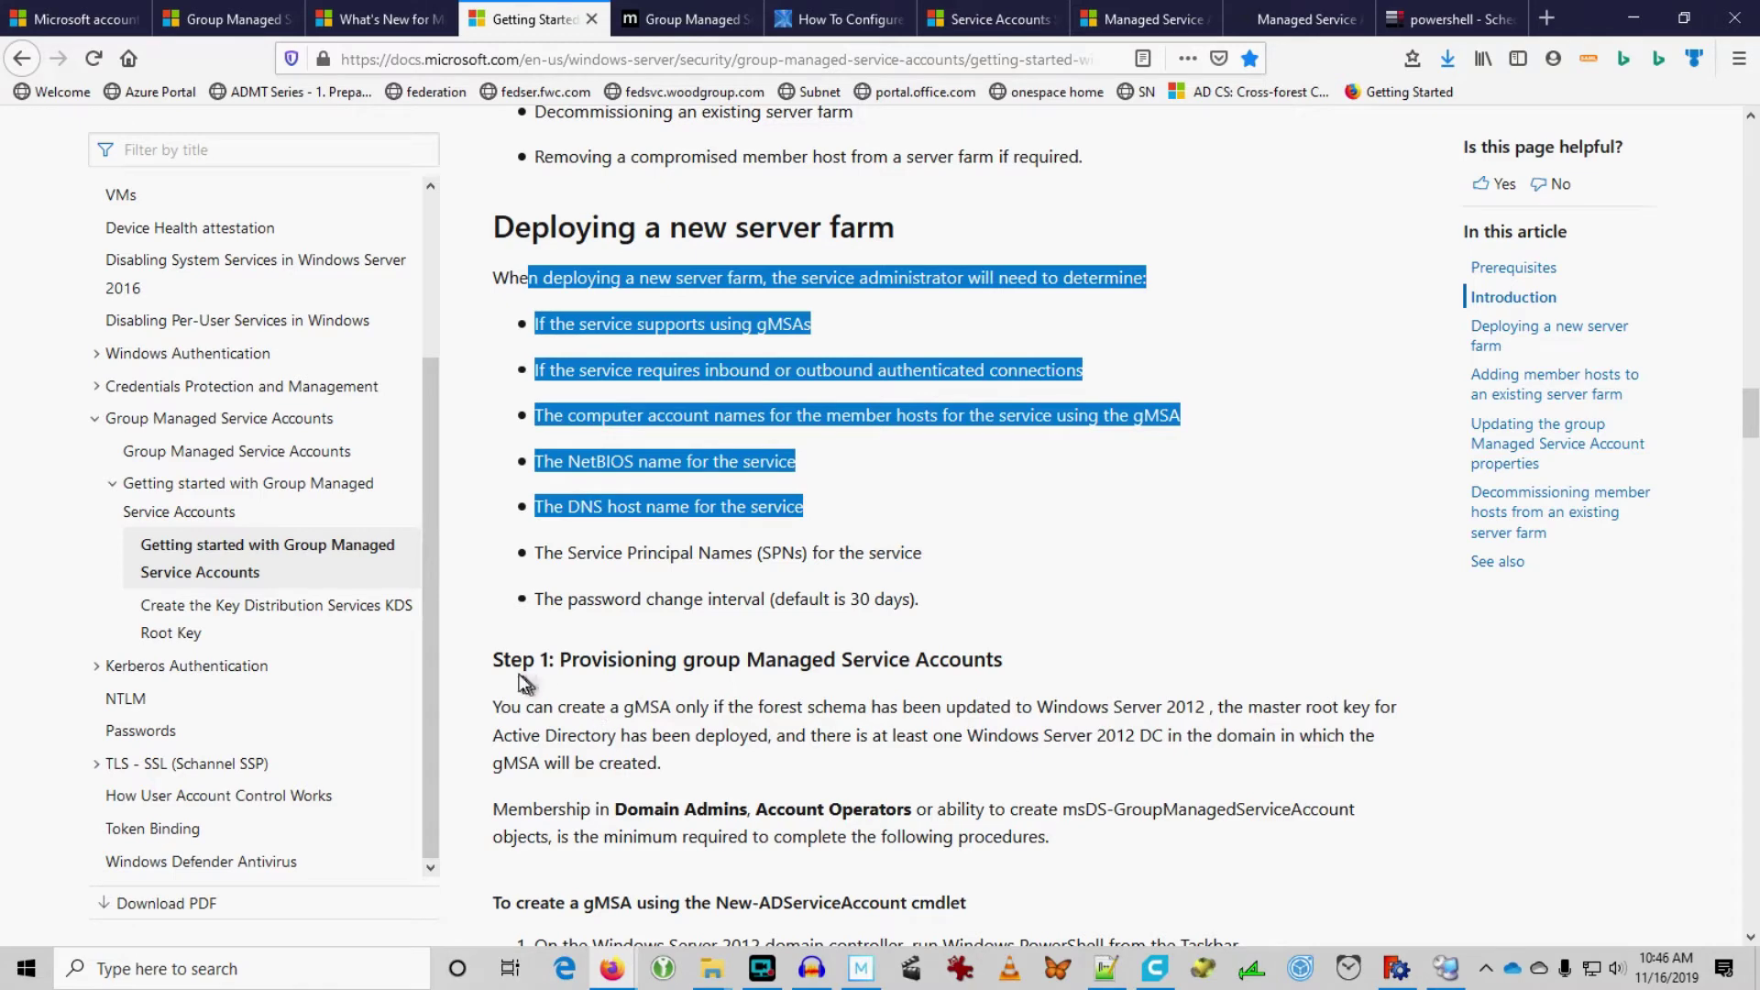
click(579, 664)
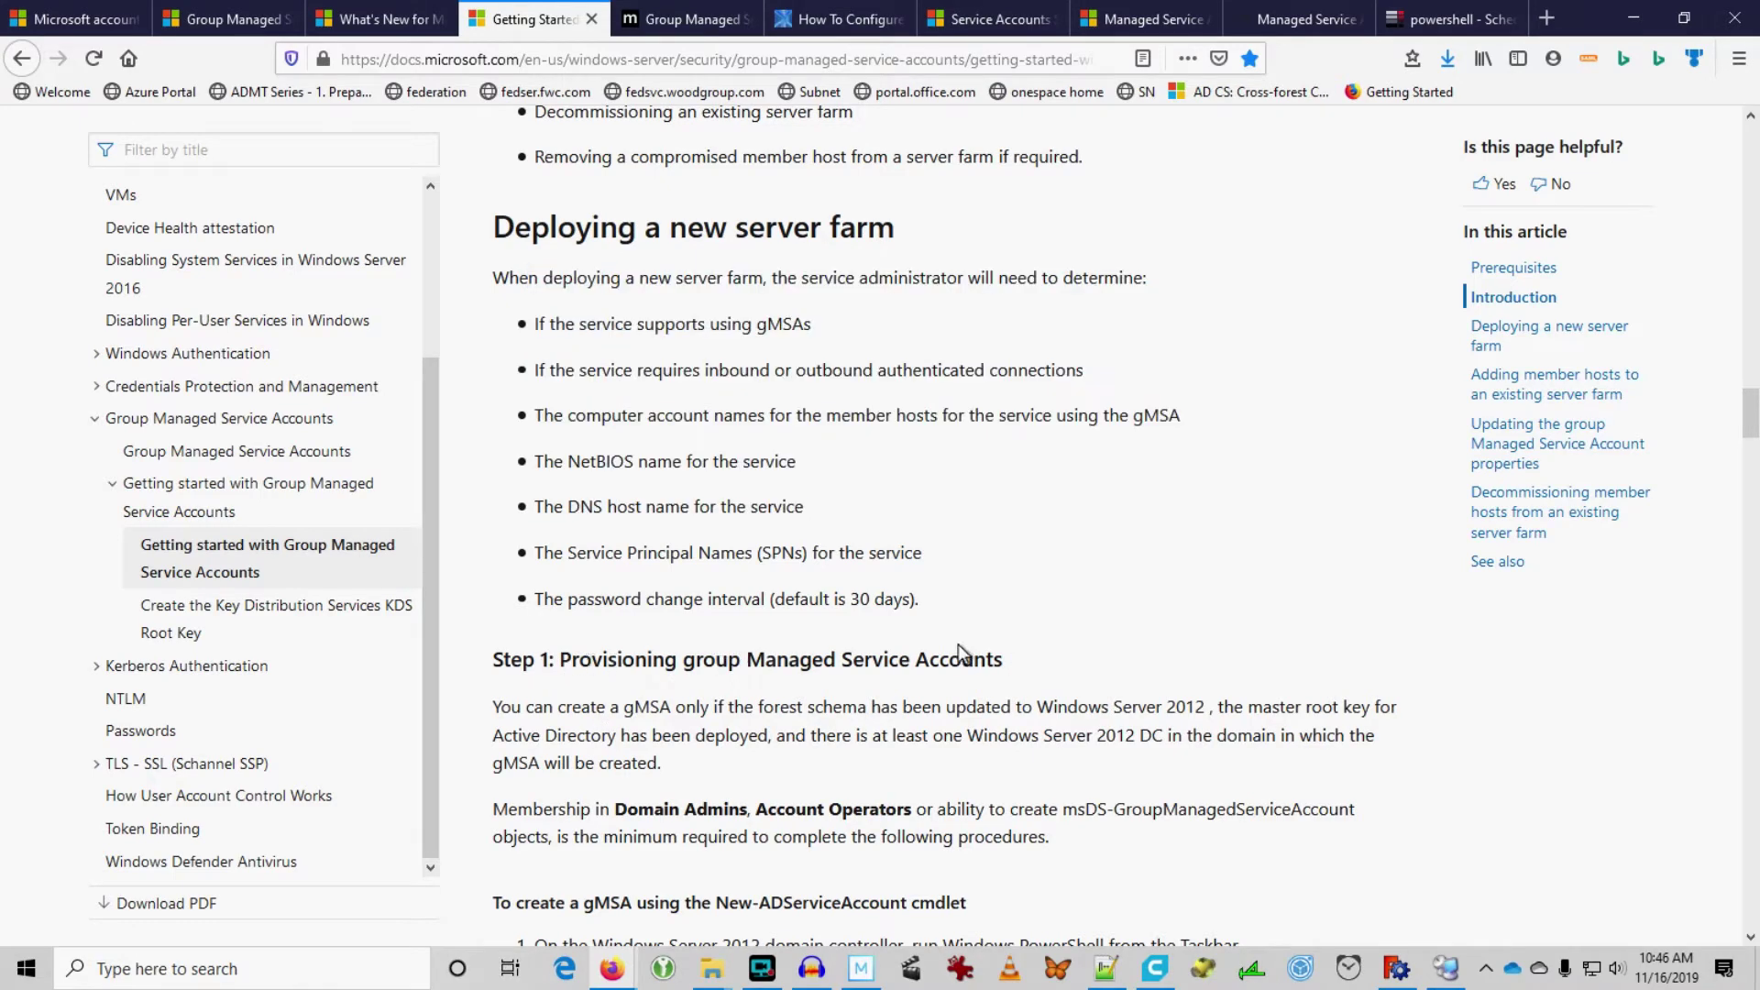
Step: Review the gMSA requirements: forest schema, KDS root key, and Windows Server 2012 domain controllers
drag(650, 707, 1200, 715)
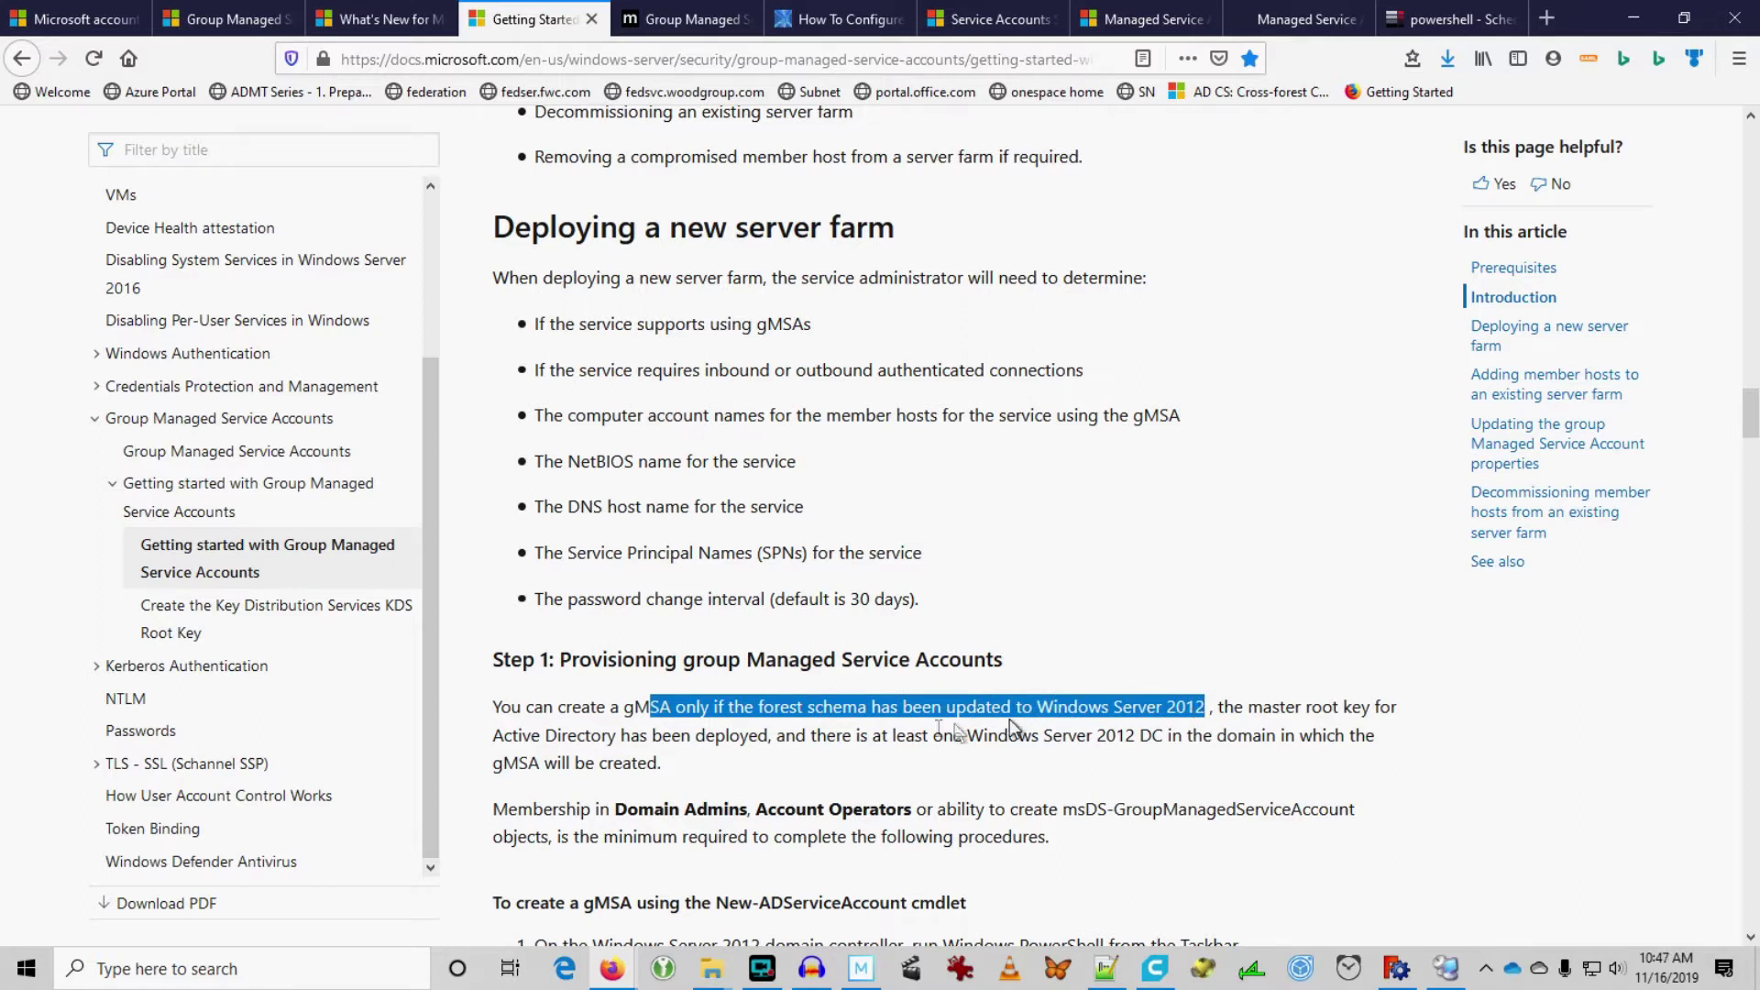
drag(1249, 707, 1075, 722)
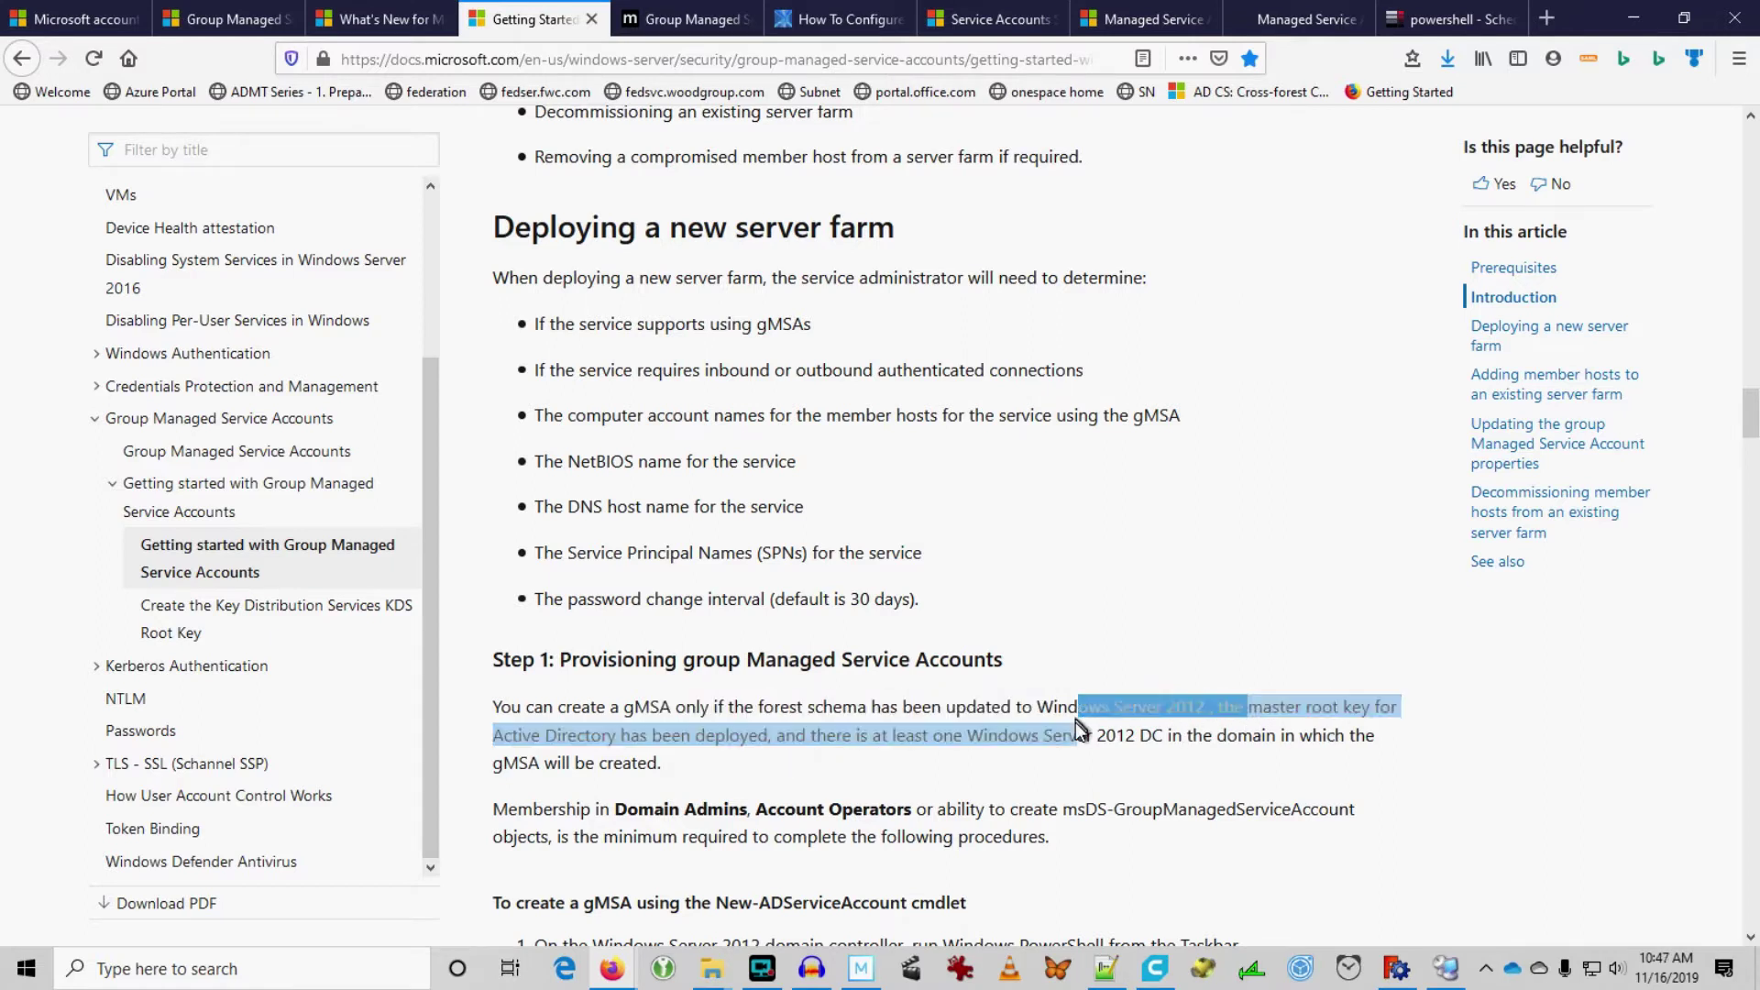
click(991, 777)
drag(1006, 736, 1169, 736)
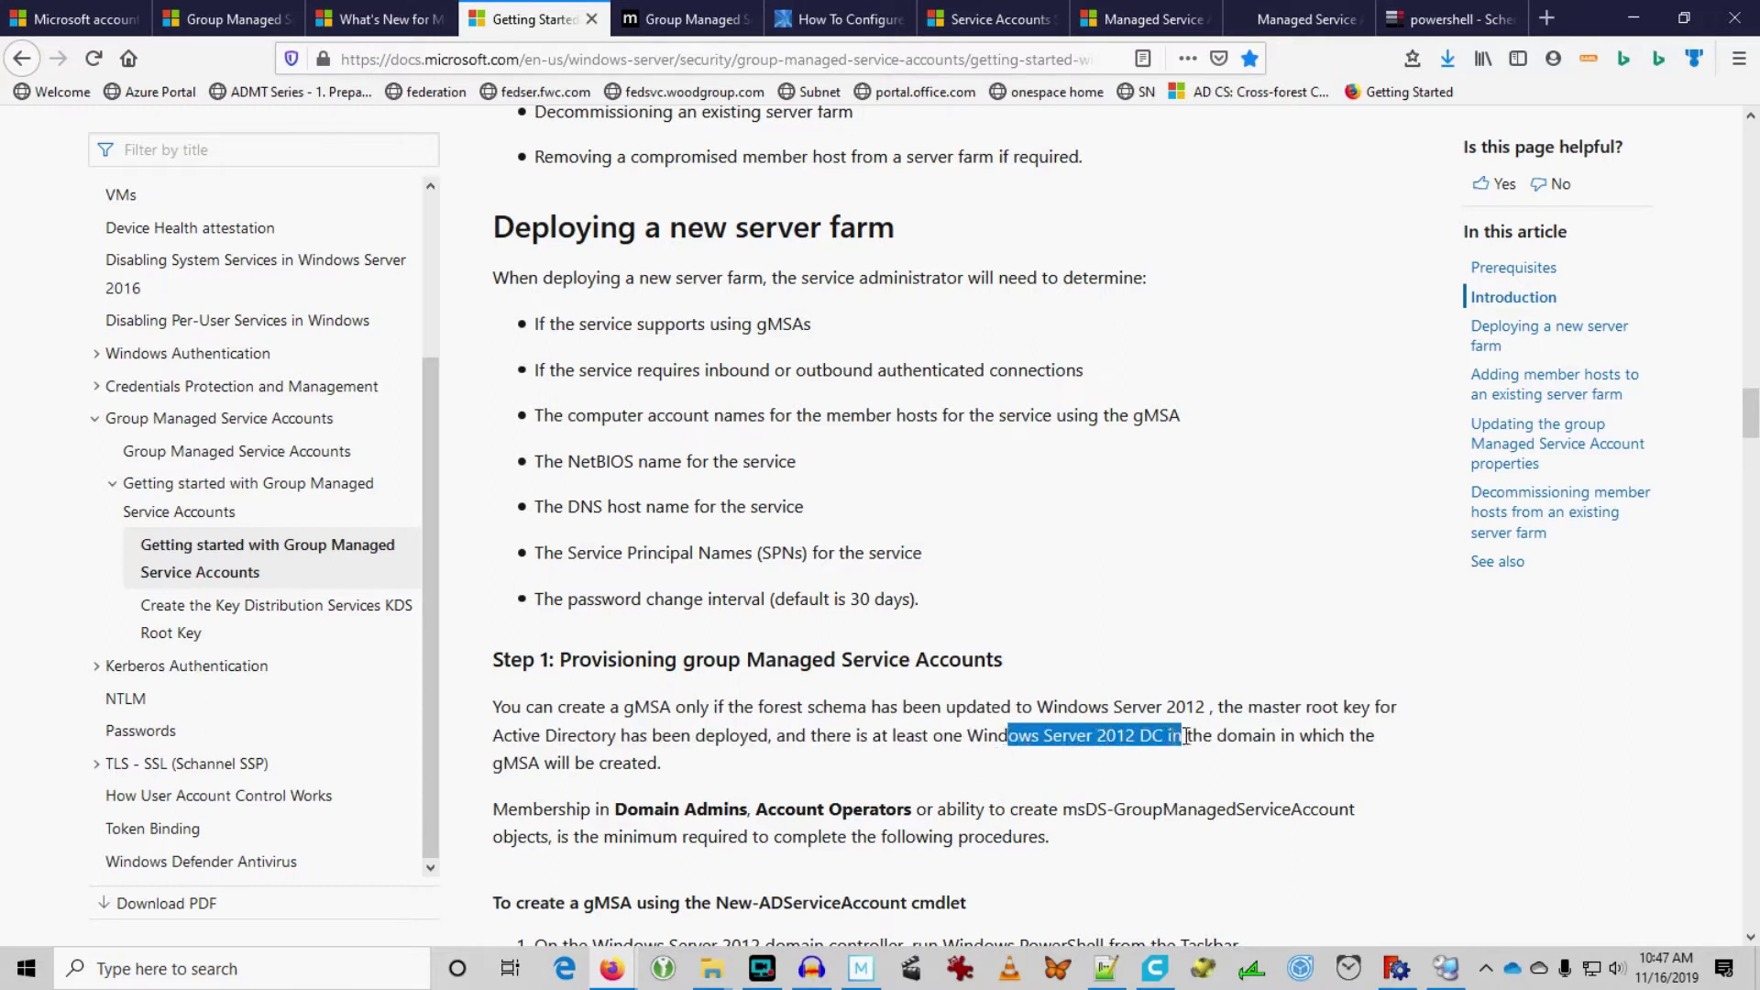
scroll(1130, 818, down, 3)
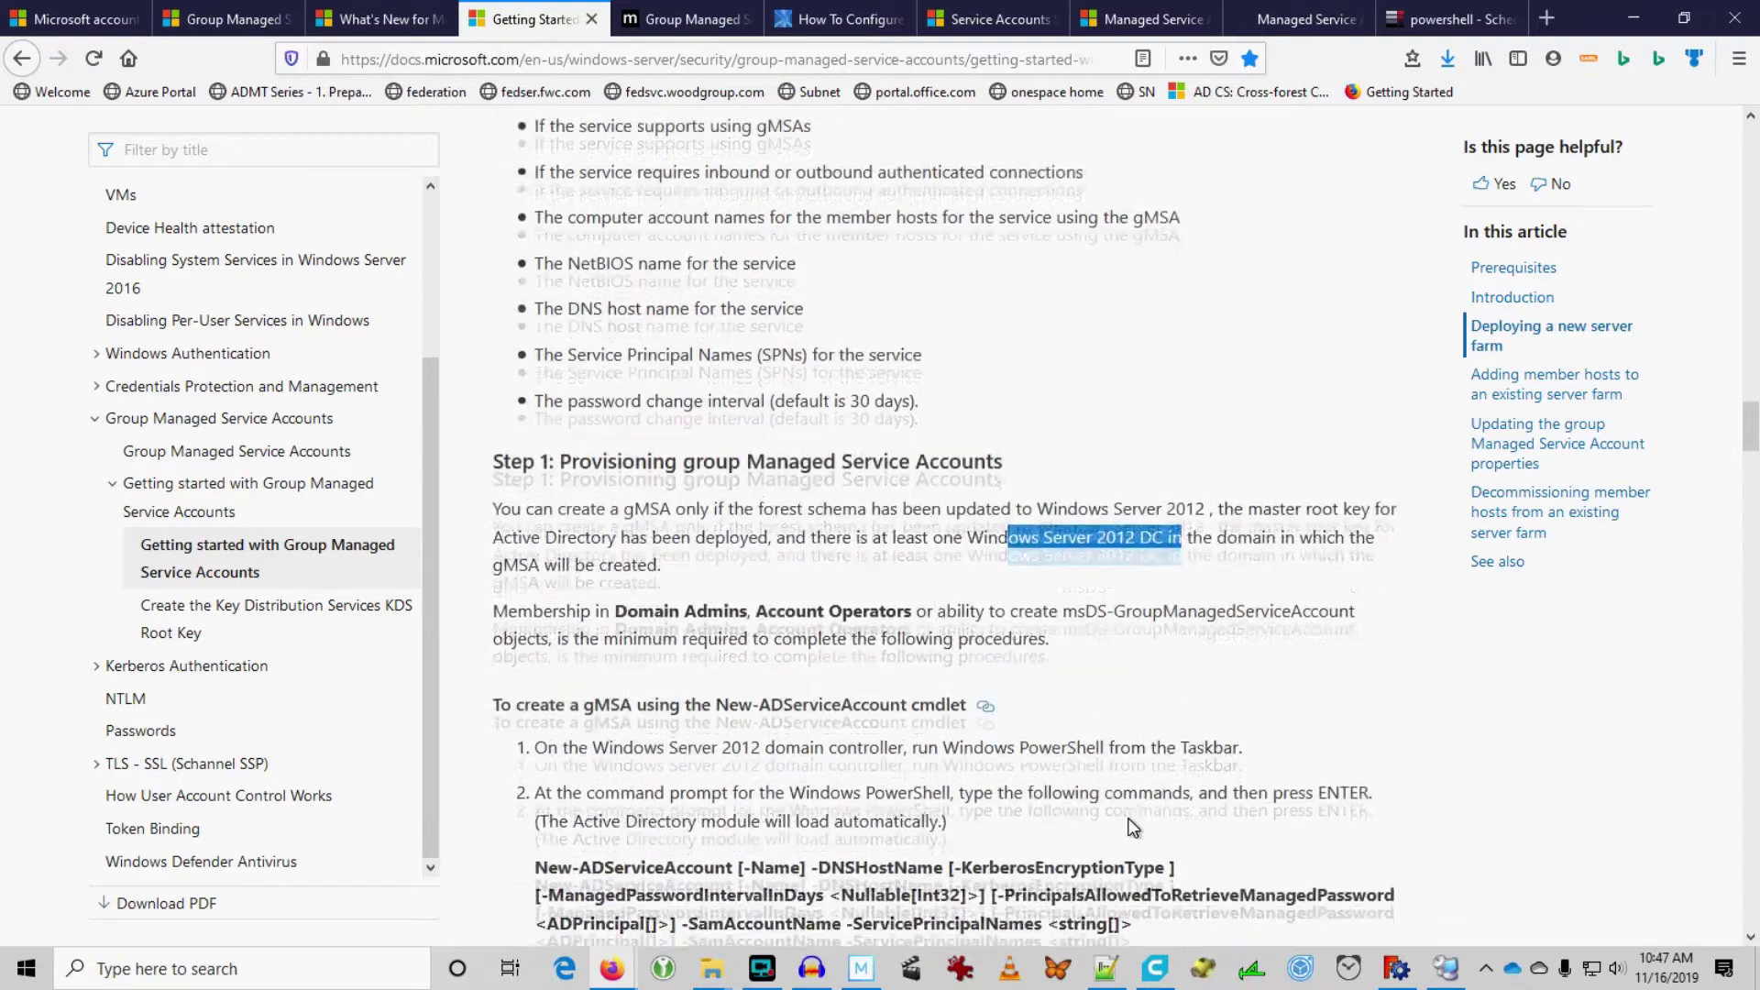
click(627, 587)
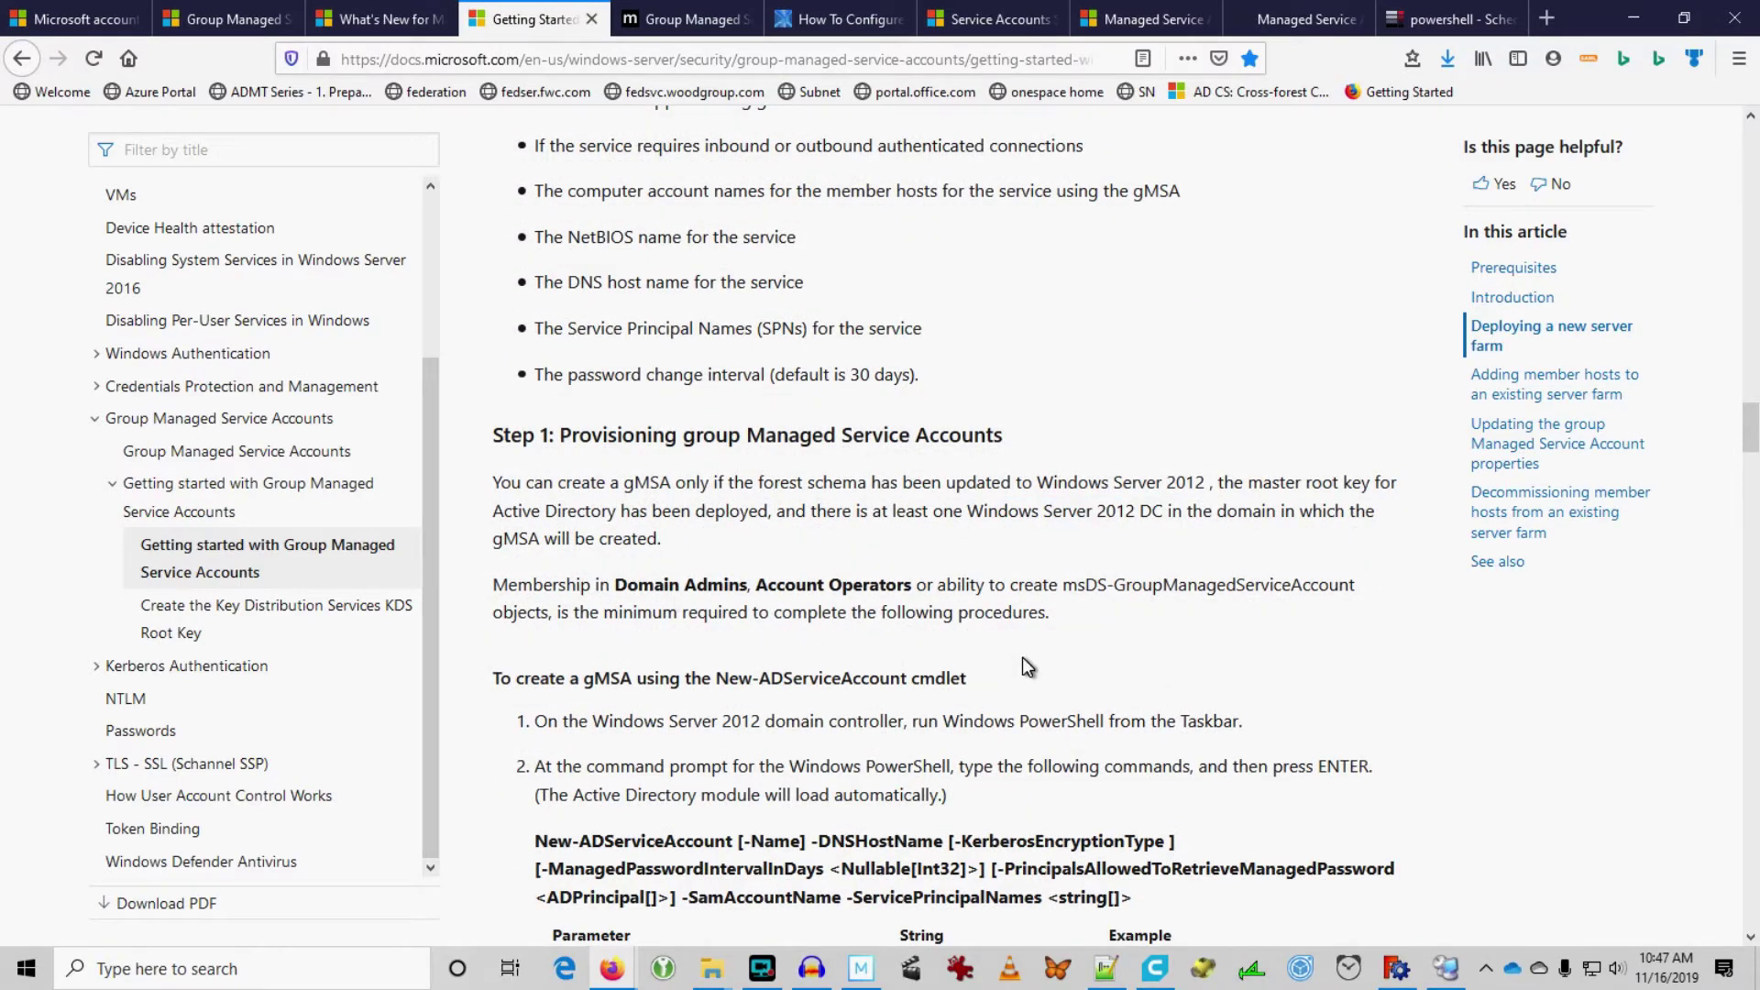
Step: Copy the New-ADServiceAccount syntax line from Step 1 of the docs page
scroll(1022, 657, down, 3)
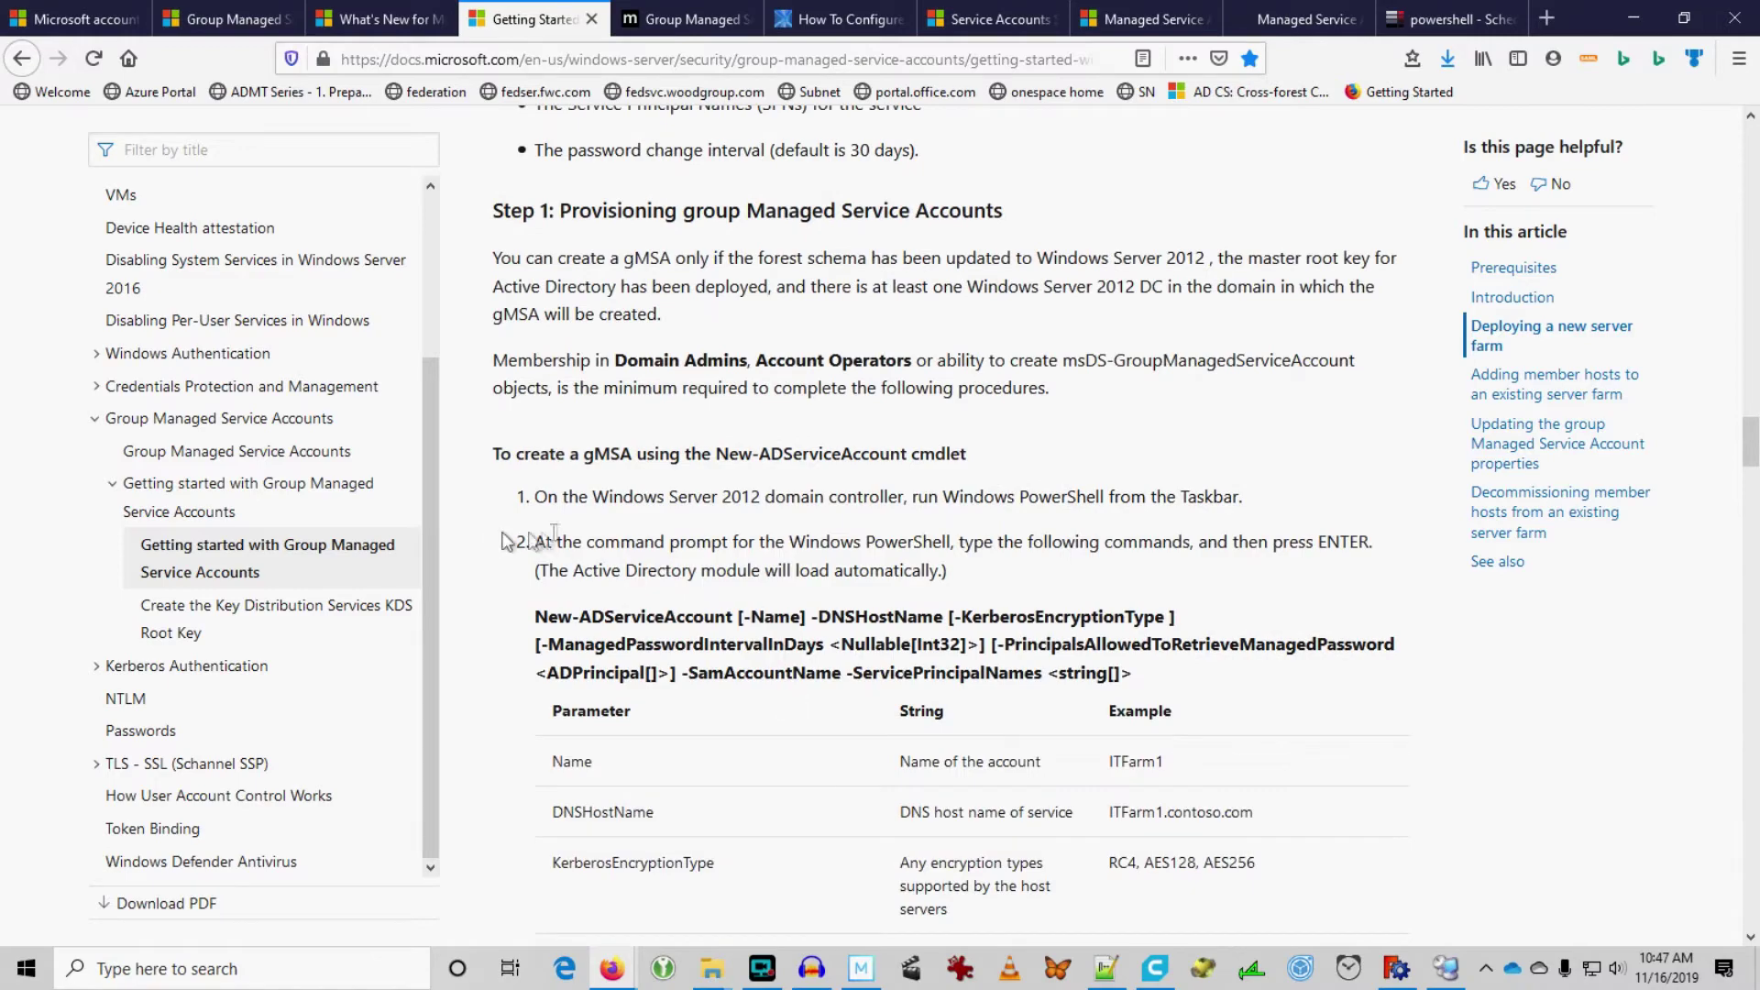
scroll(1332, 572, down, 4)
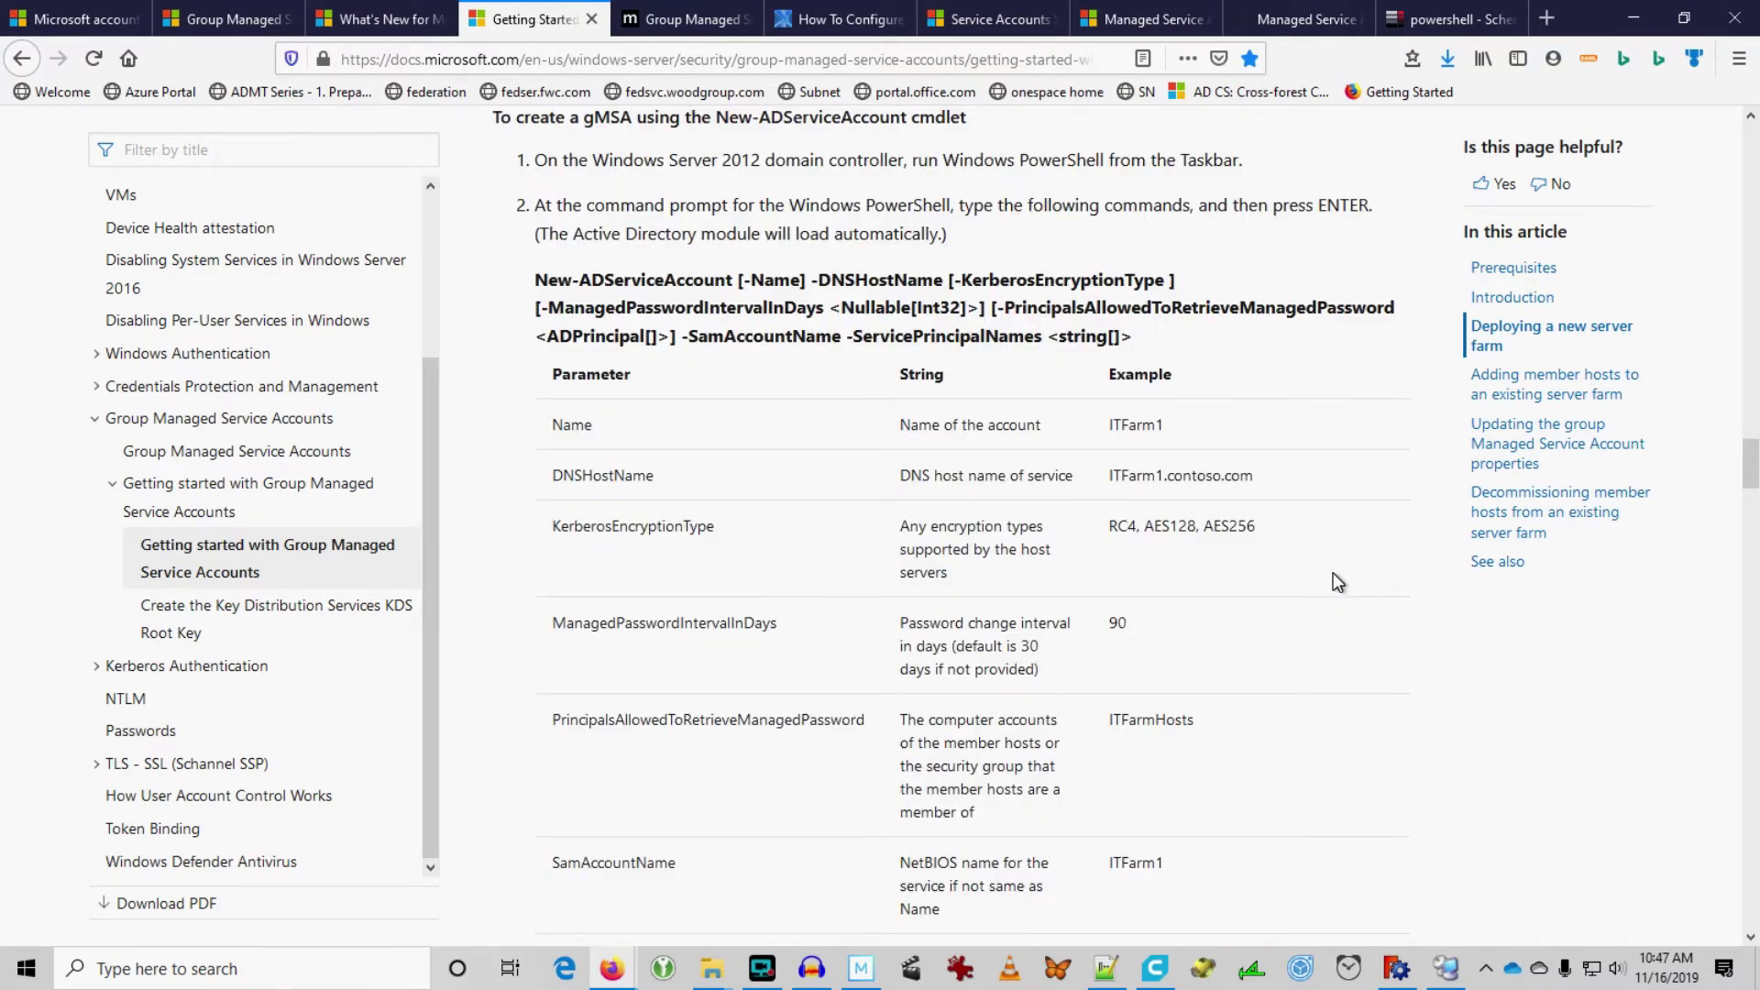
scroll(1263, 641, down, 3)
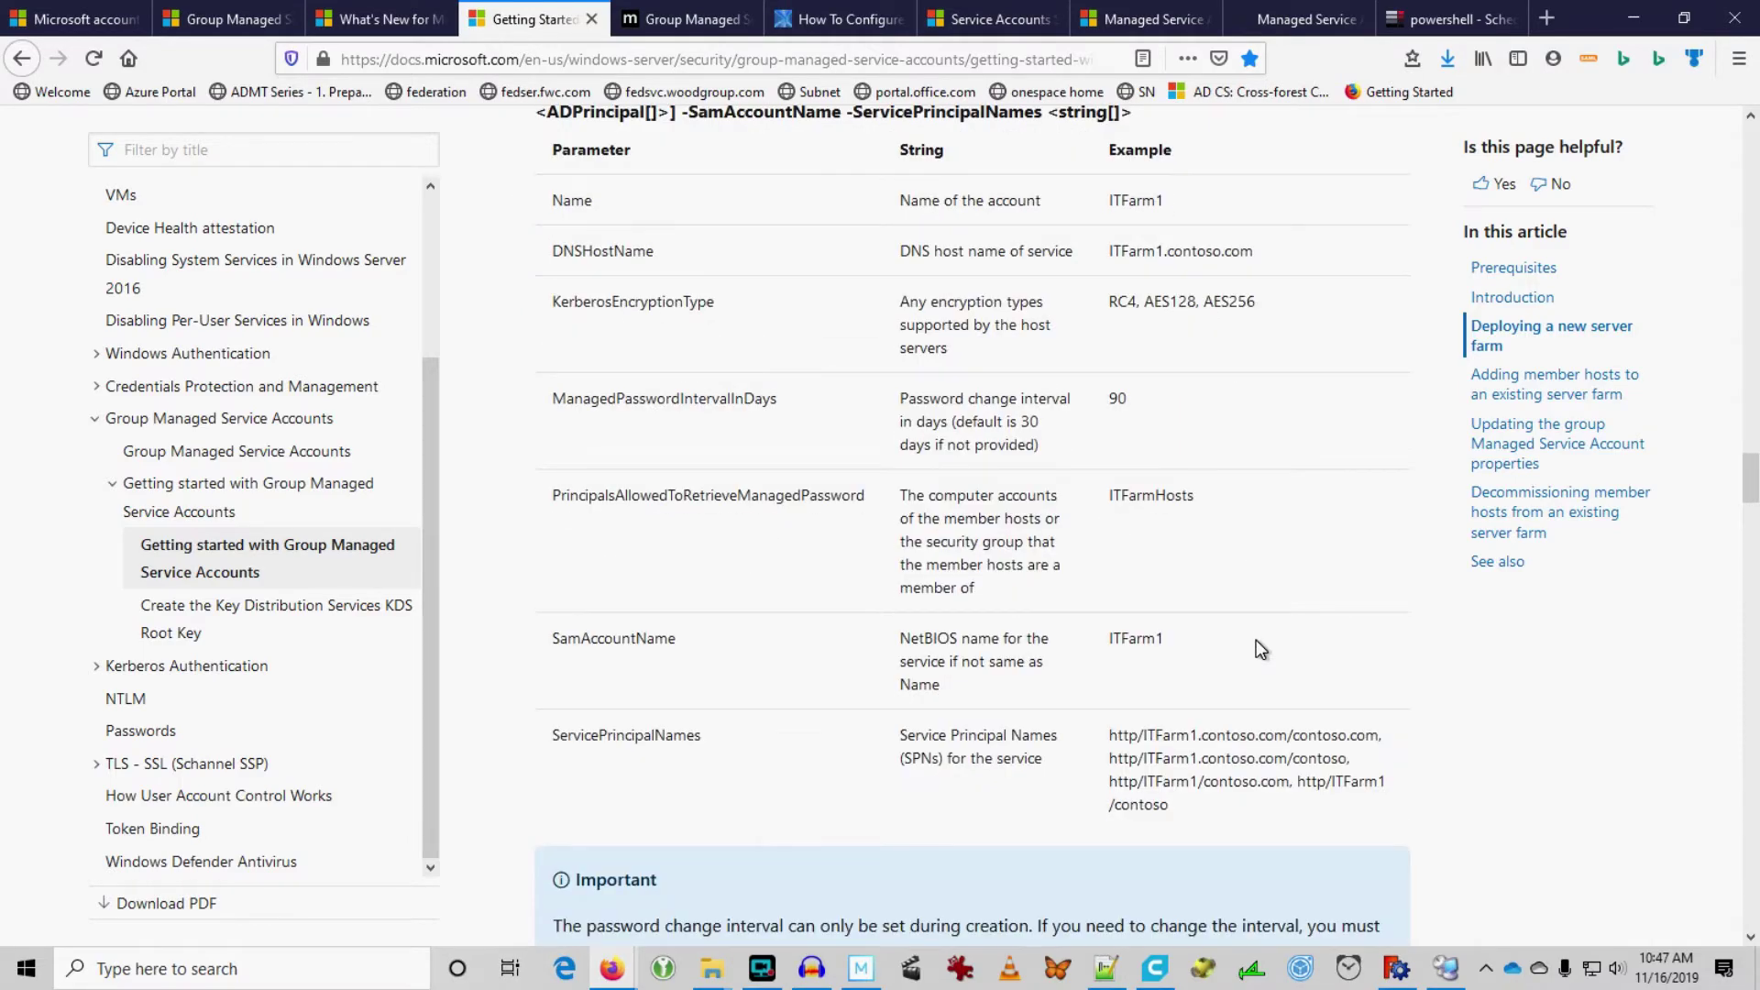
scroll(1263, 649, up, 3)
drag(1140, 338, 537, 282)
key(alt+Tab)
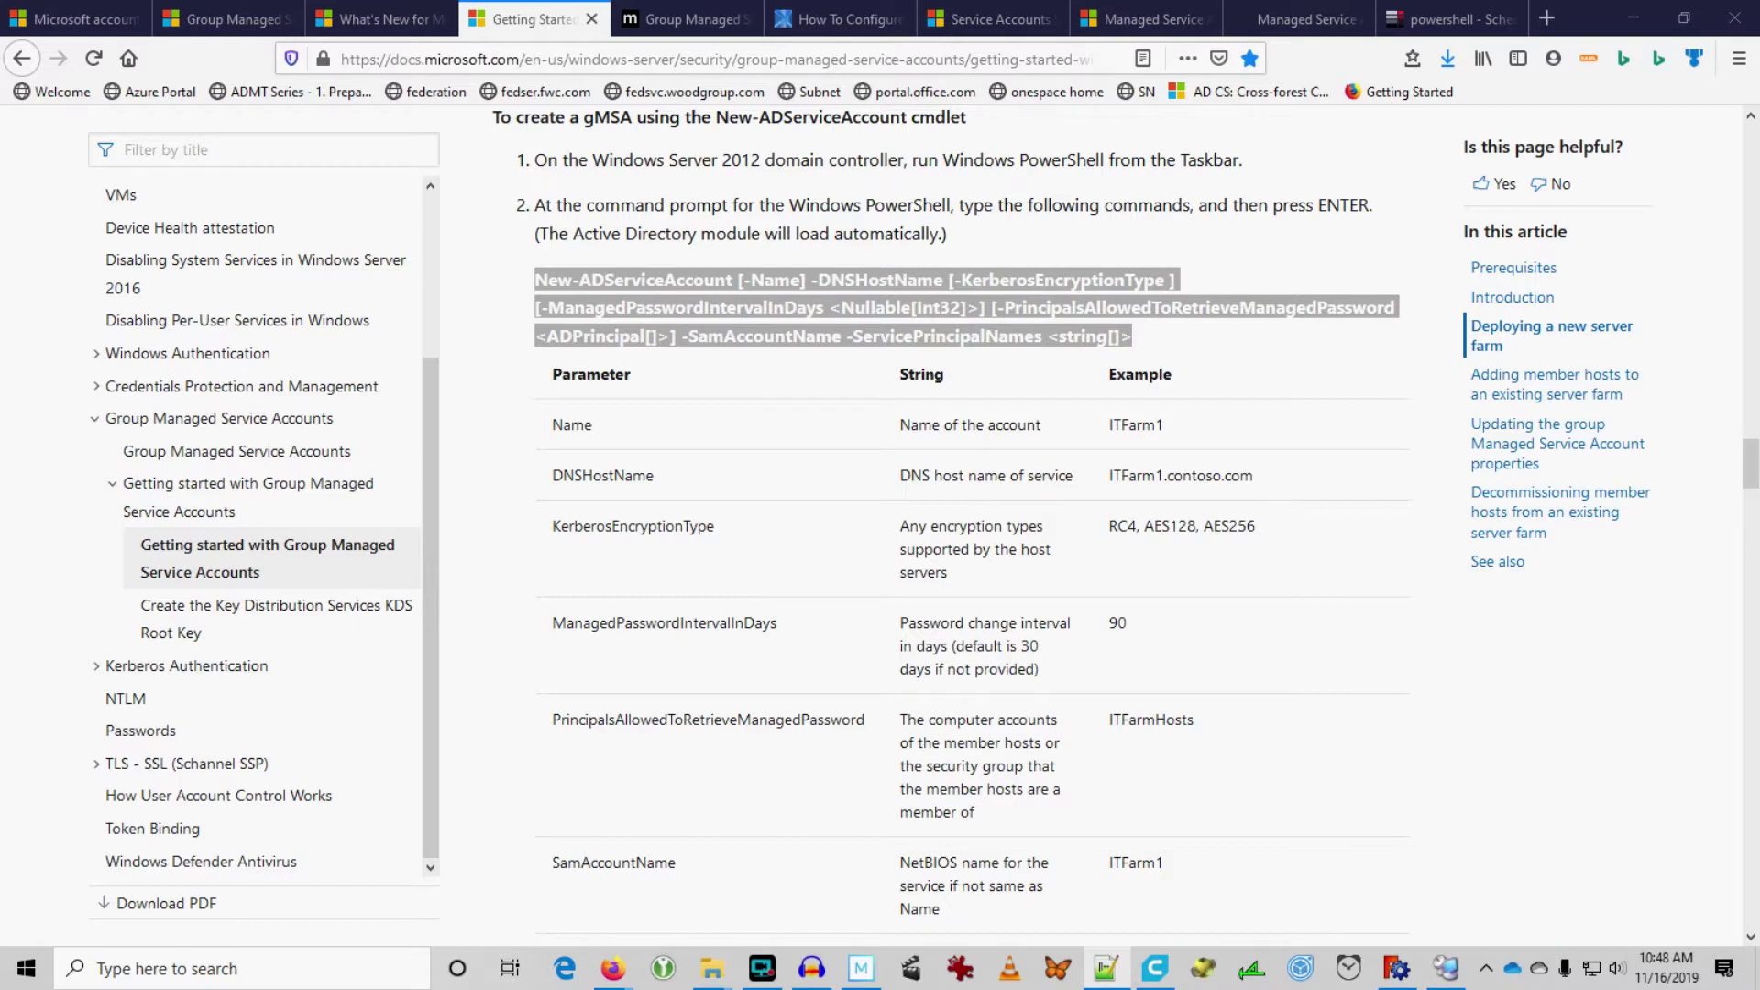
Step: Set -Name to gMSAtest and -DNSHostName to gMSAtest.aaco.local in the pasted command
drag(669, 469, 878, 581)
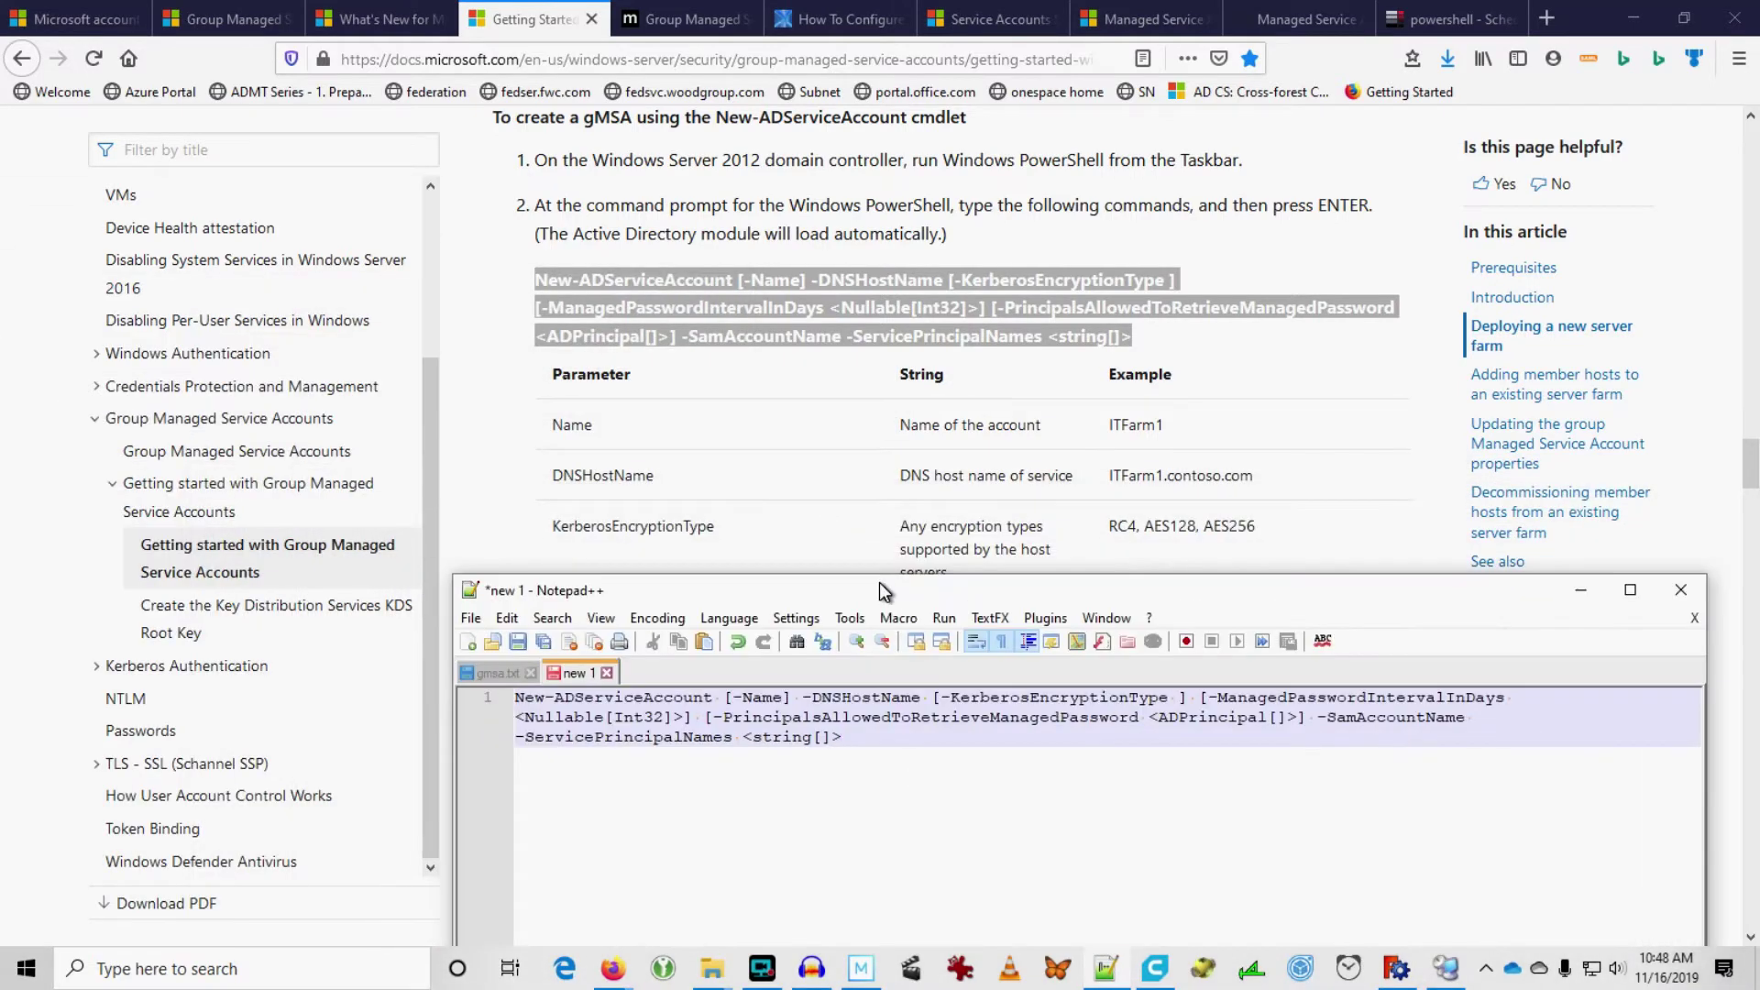
click(729, 697)
key(BackSpace)
key(Right)
key(Right)
key(Right)
key(Right)
key(Right)
key(Delete)
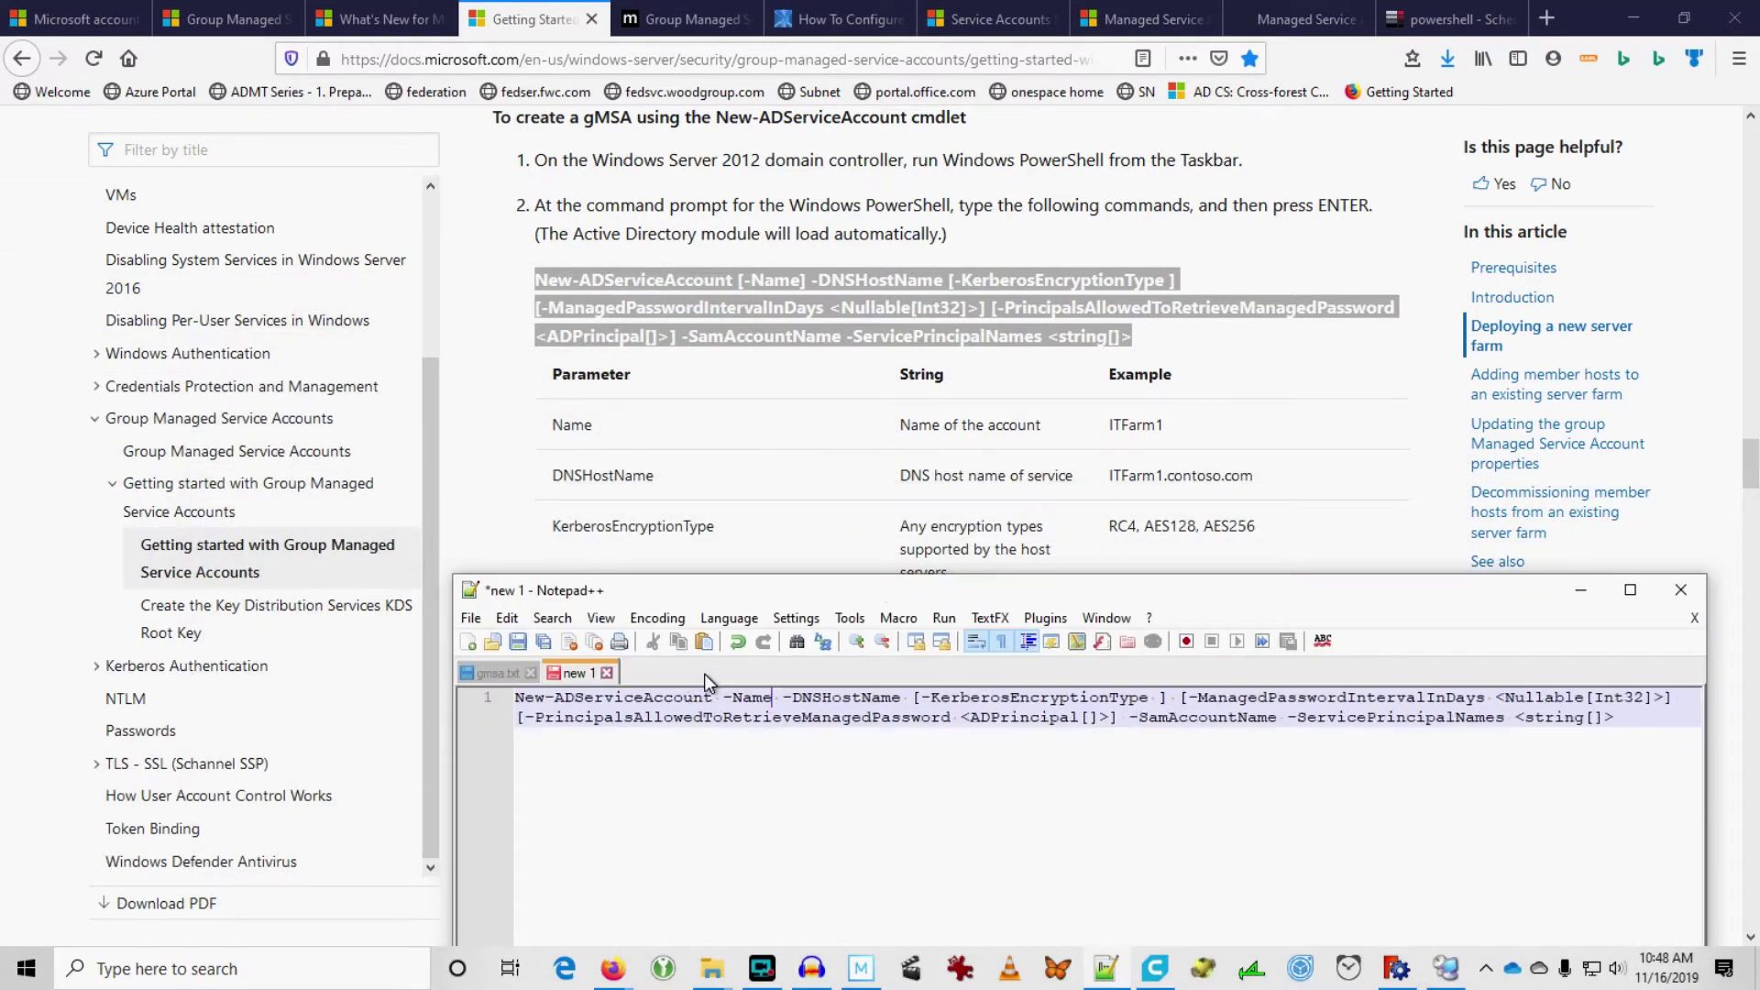
text(gMSA.test)
key(Right)
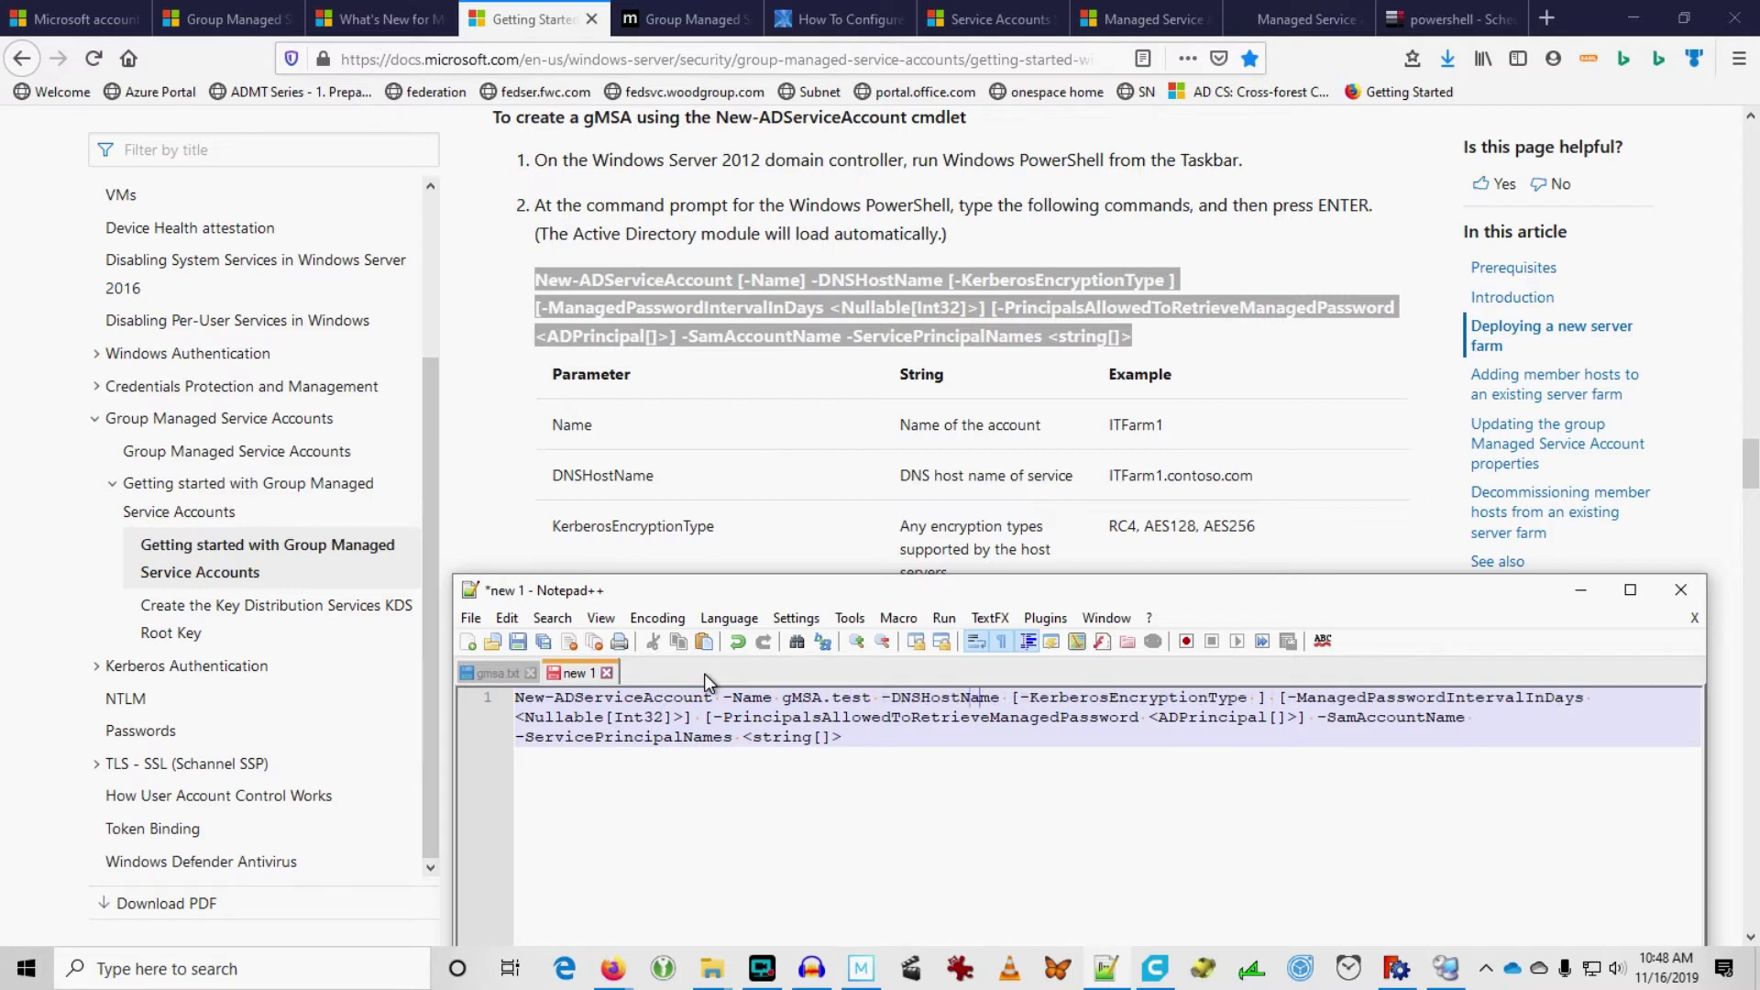
key(ctrl+Left)
key(BackSpace)
key(Right)
key(Right)
key(Right)
key(Right)
key(Right)
key(Right)
key(Right)
key(Right)
key(Right)
key(Right)
key(Right)
key(Right)
key(Right)
key(Right)
key(Right)
key(Right)
key(Right)
text(gMSAtest.aaco.local)
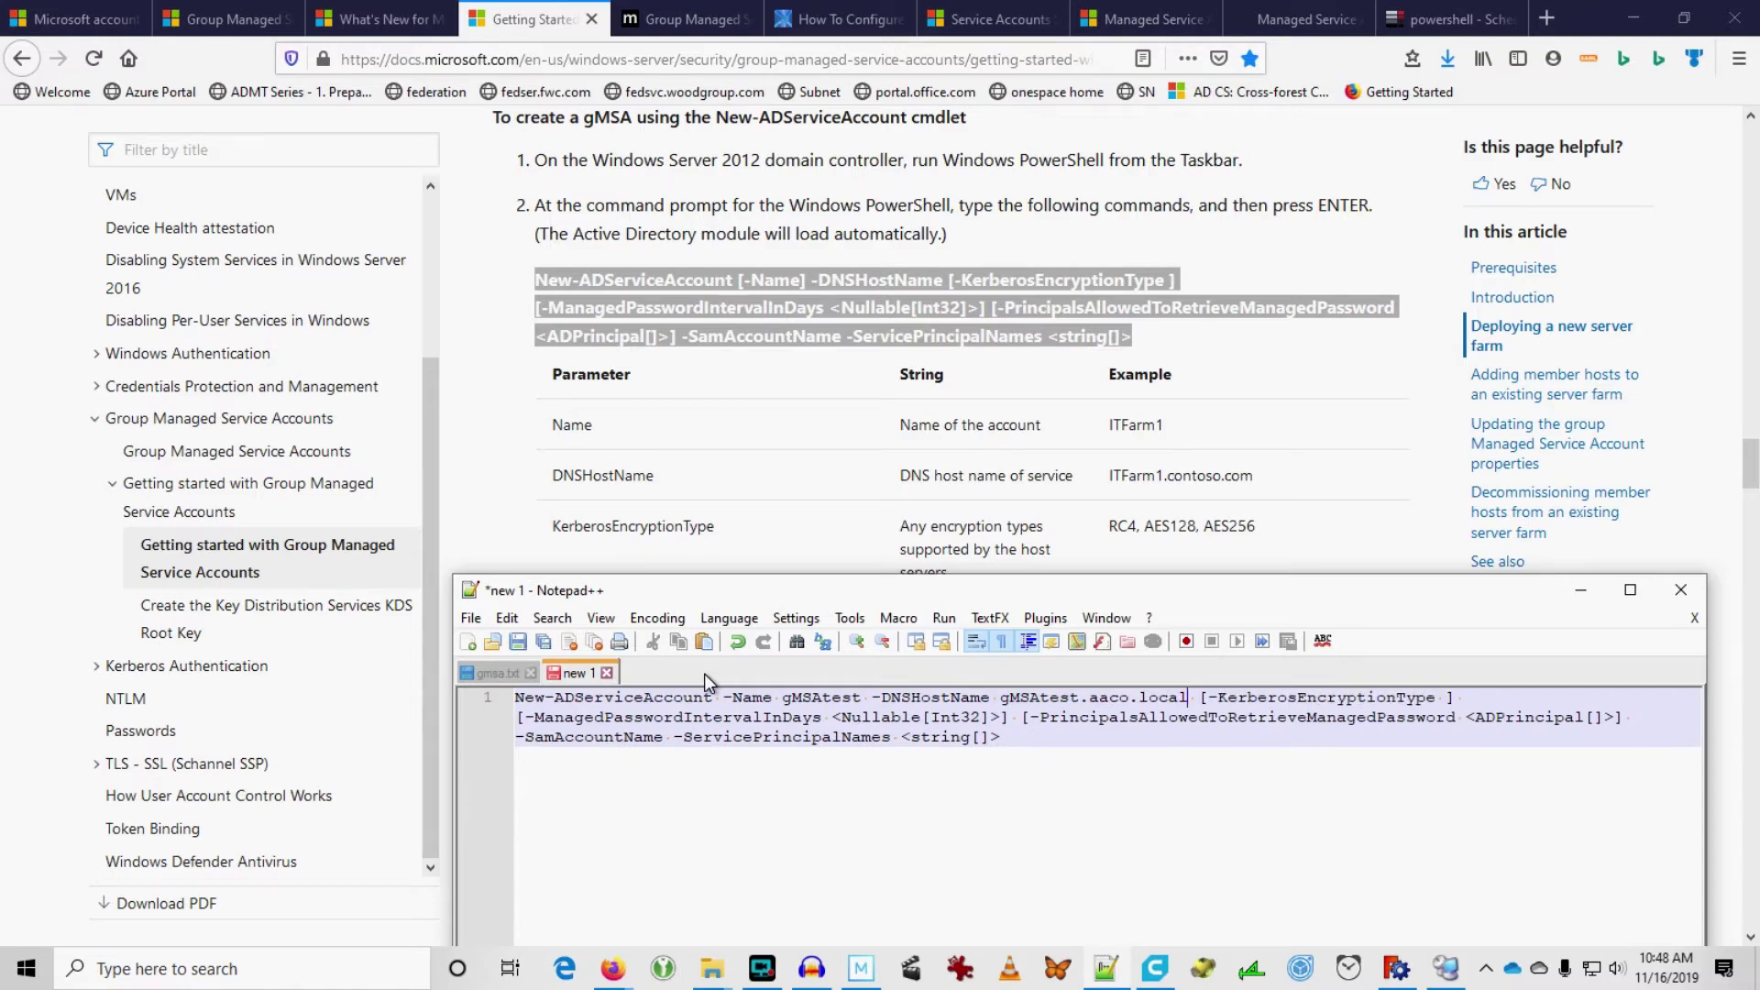
Step: Copy 'RC4, AES128, AES256' from the docs example into -KerberosEncryptionType
click(715, 454)
scroll(997, 463, down, 9)
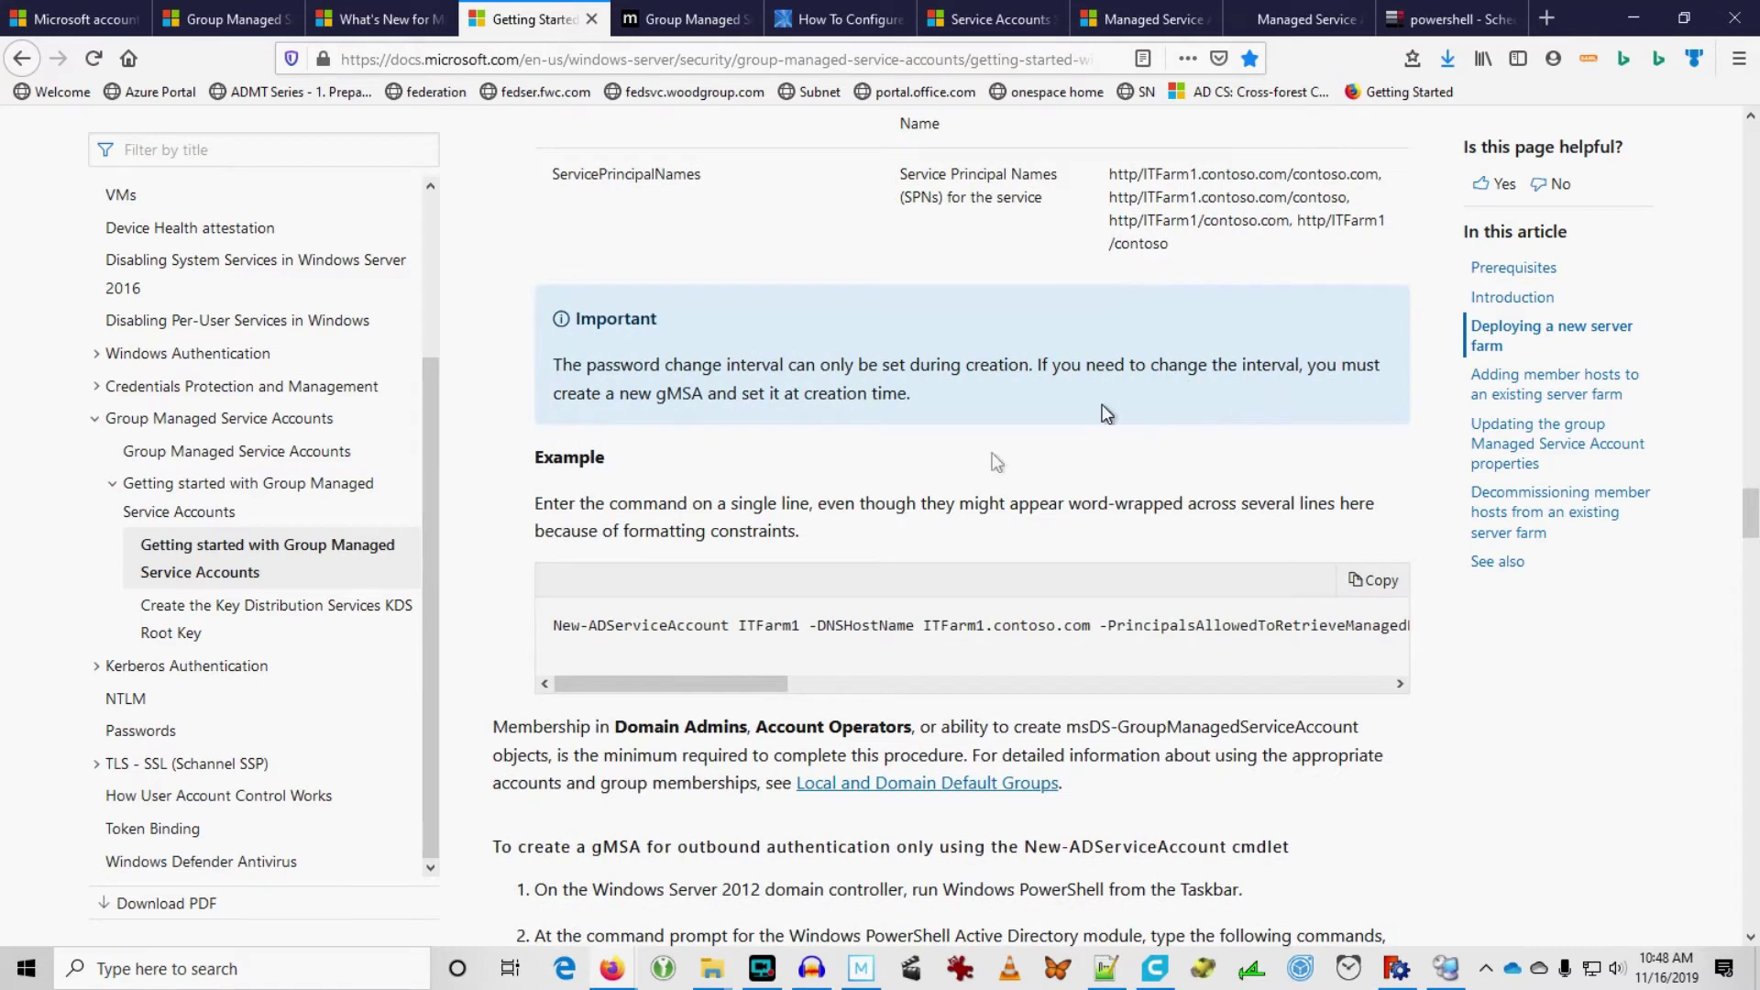
drag(746, 684, 1013, 727)
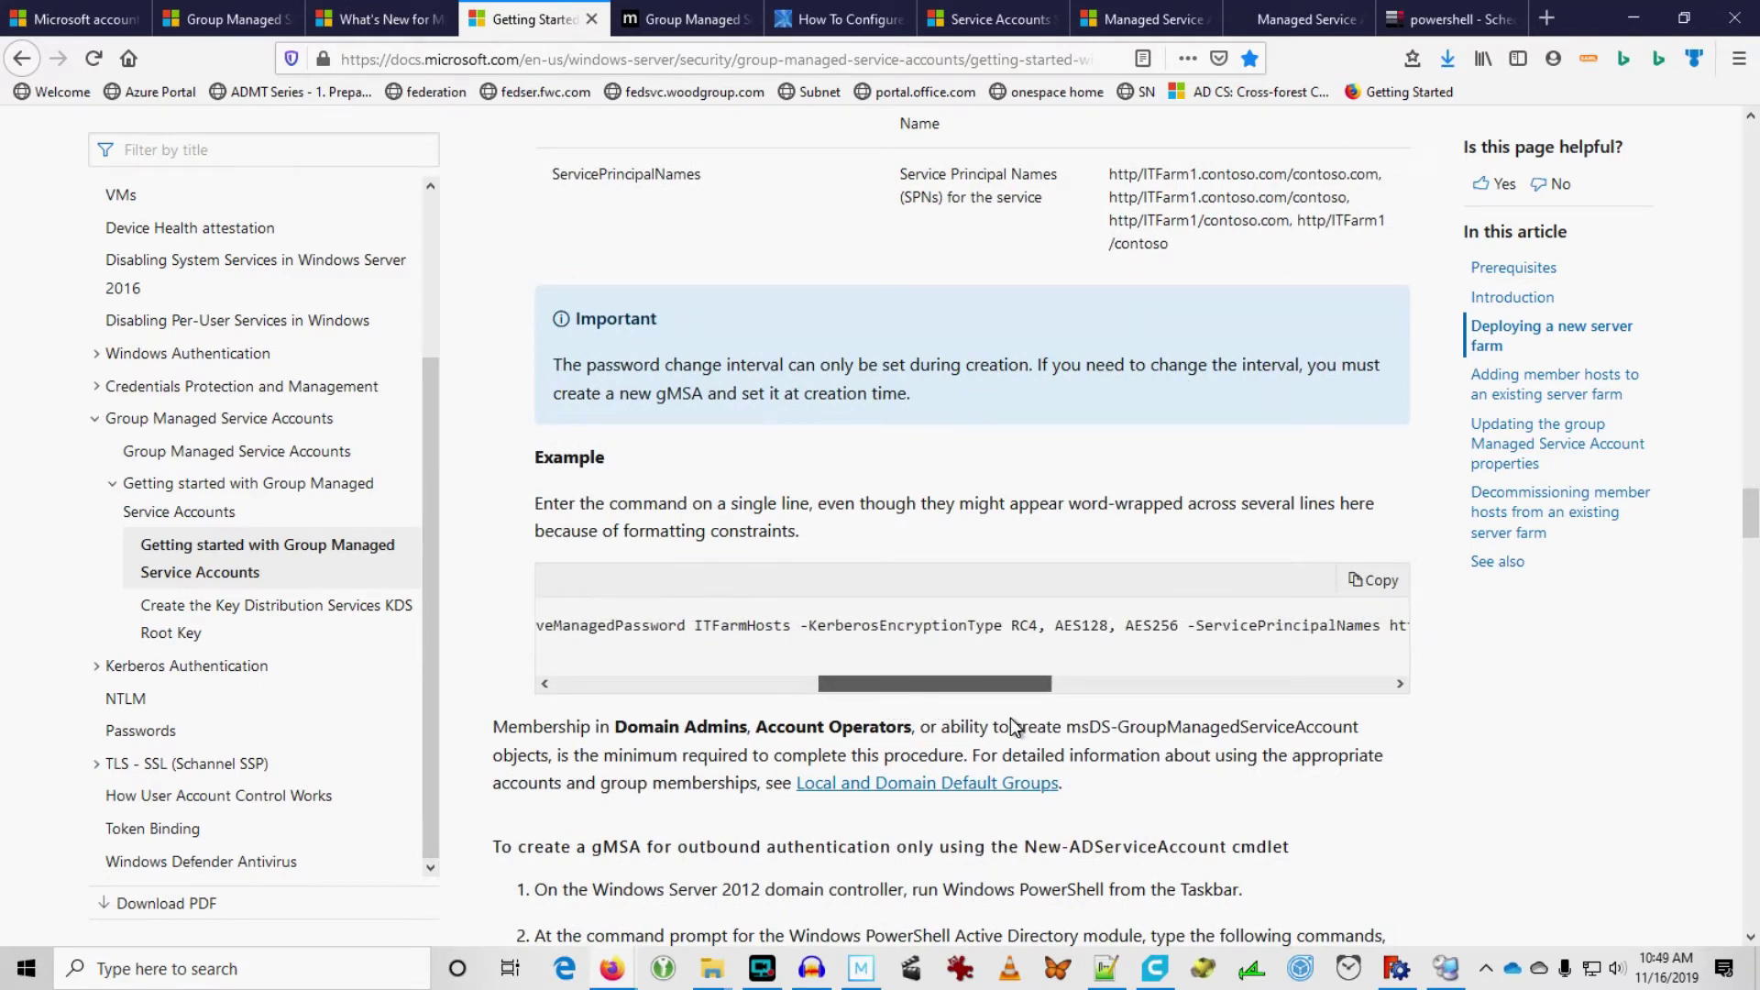
drag(1010, 625, 1182, 625)
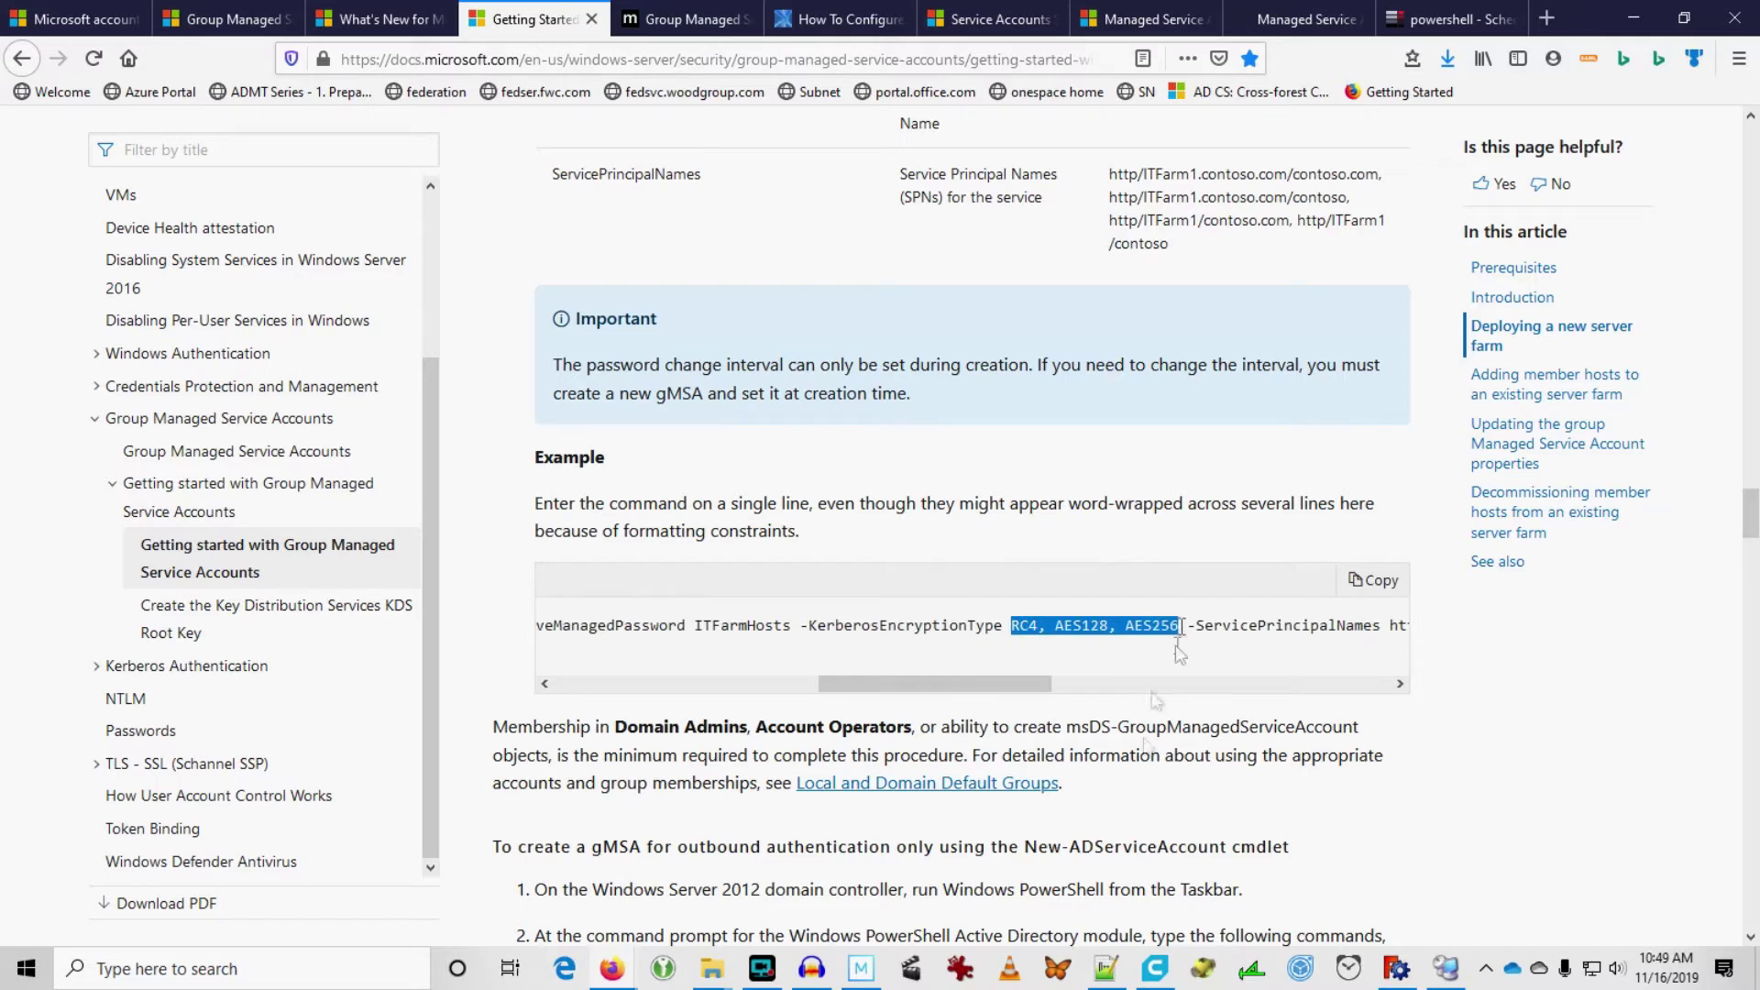
click(1104, 973)
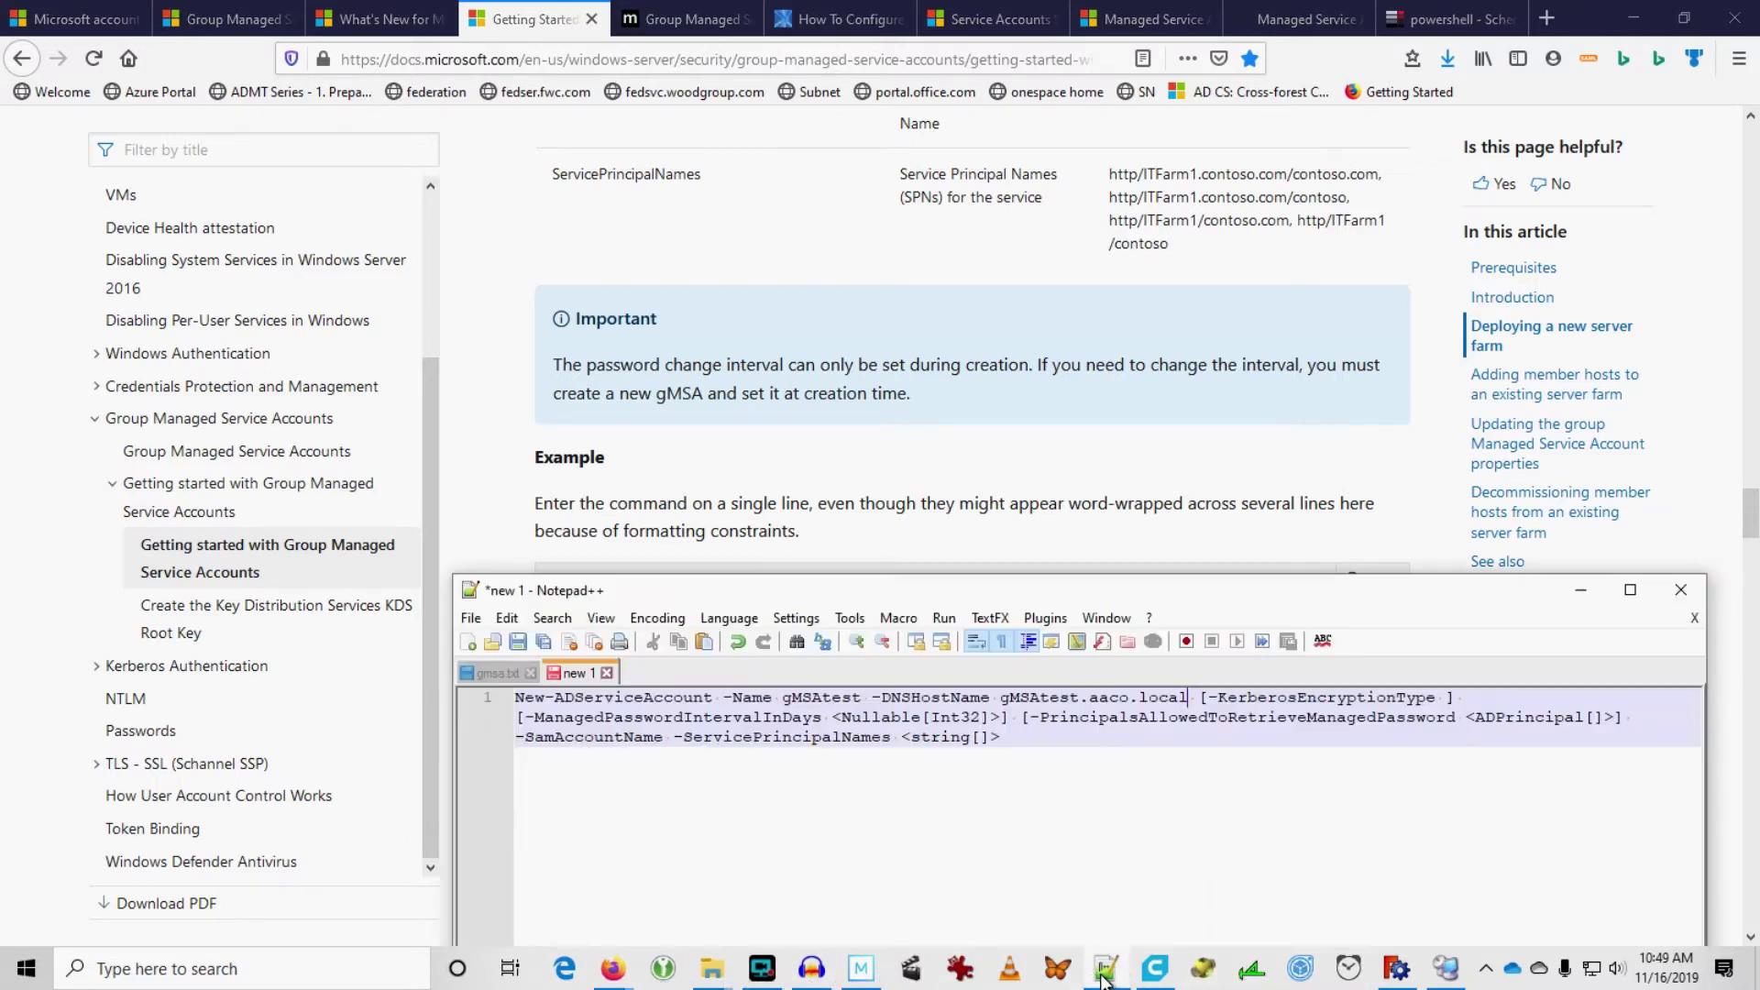
click(1202, 701)
key(Delete)
text(RC4, AES128, AES256)
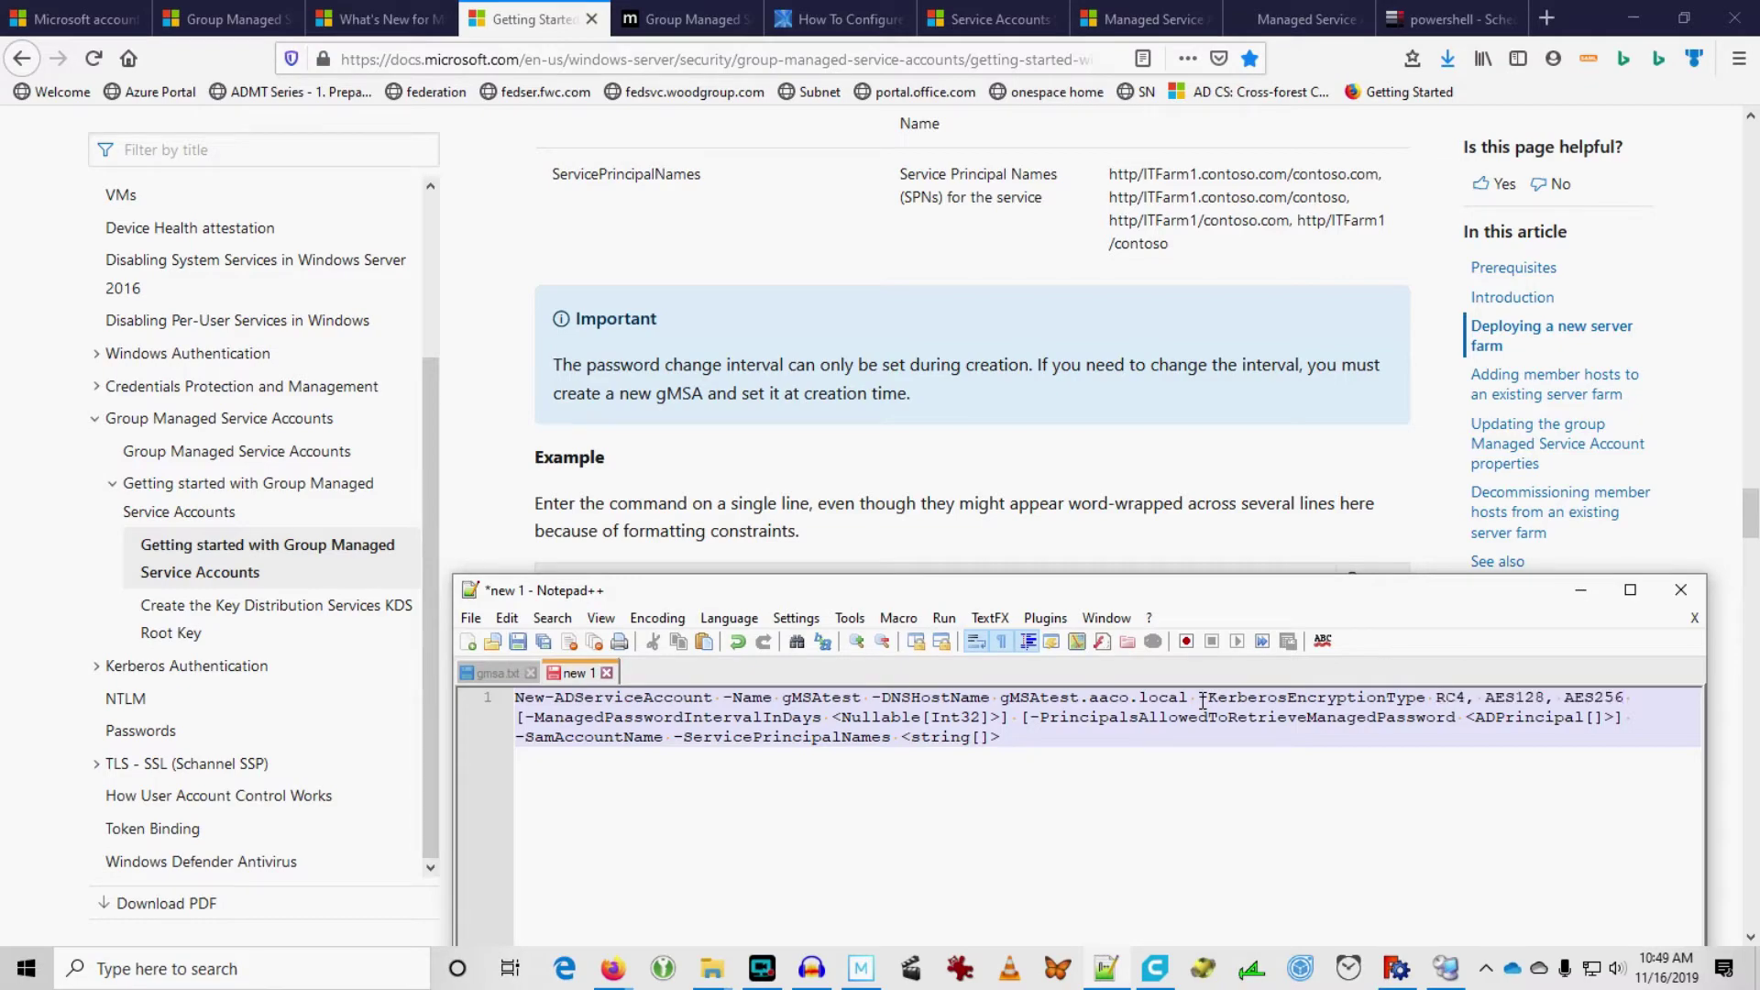
Step: Delete the [-ManagedPasswordIntervalInDays] parameter, then open the TUS-DC1 remote session
click(1126, 463)
drag(888, 686, 1235, 696)
scroll(1085, 586, up, 7)
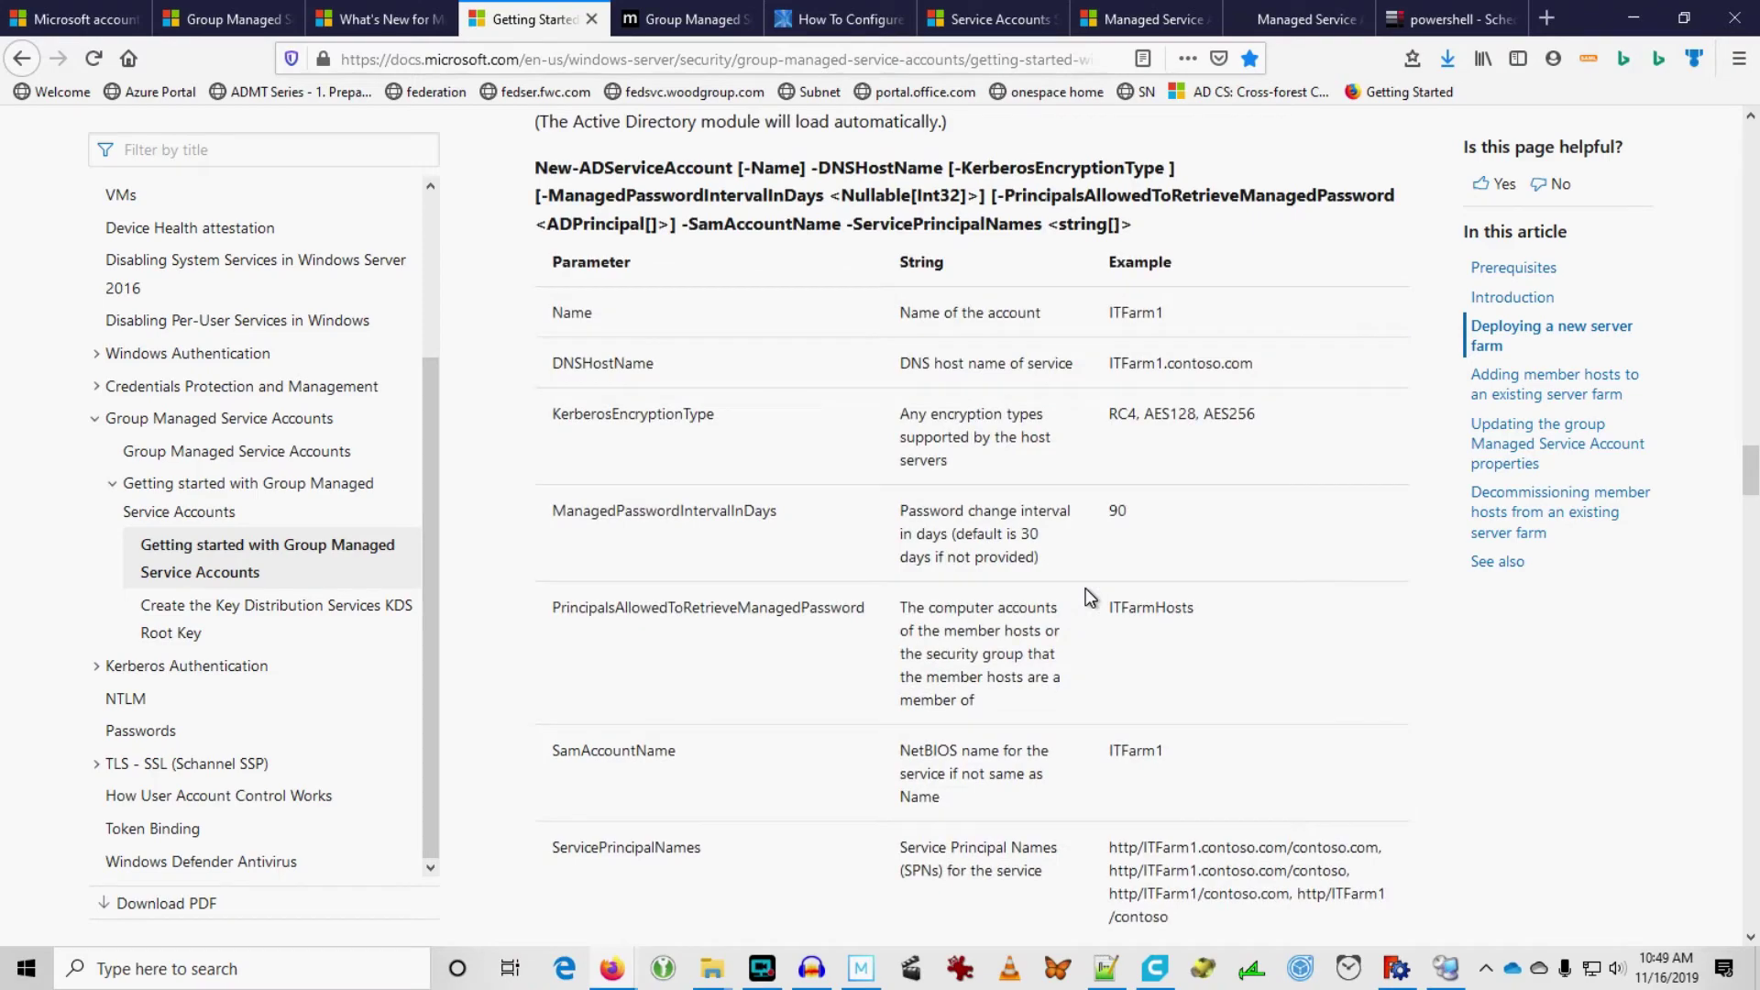
scroll(1048, 819, down, 3)
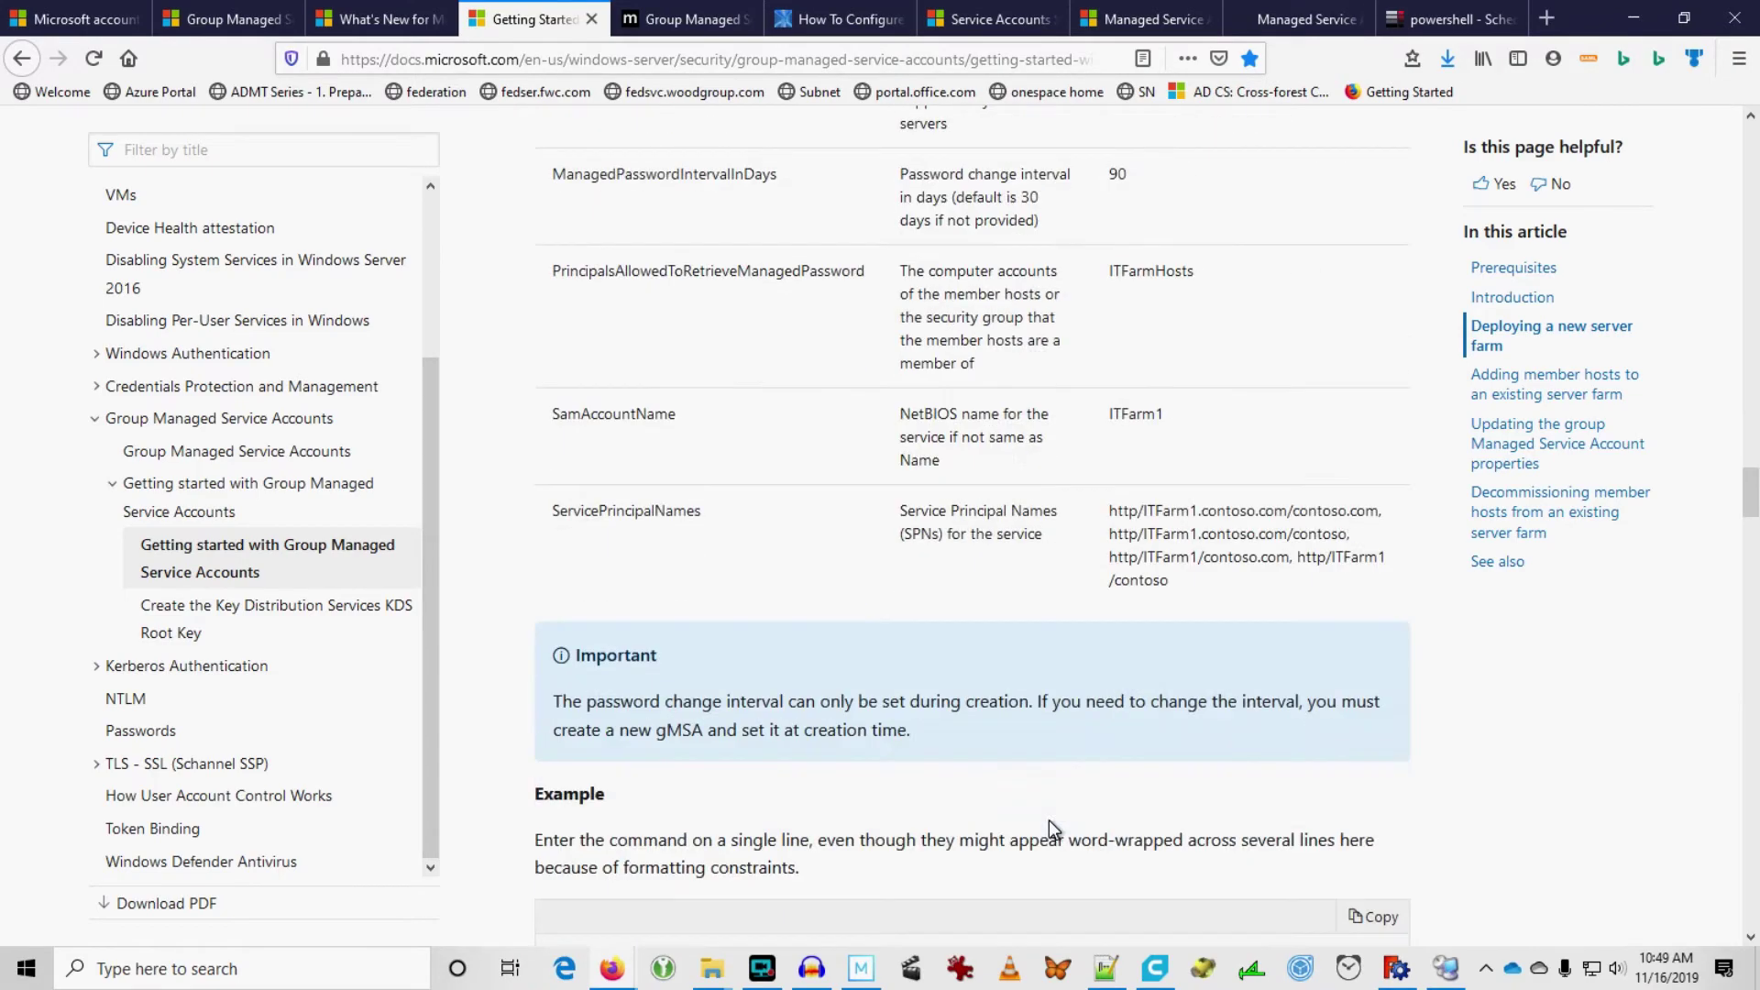
scroll(1008, 825, down, 3)
drag(1178, 795, 642, 838)
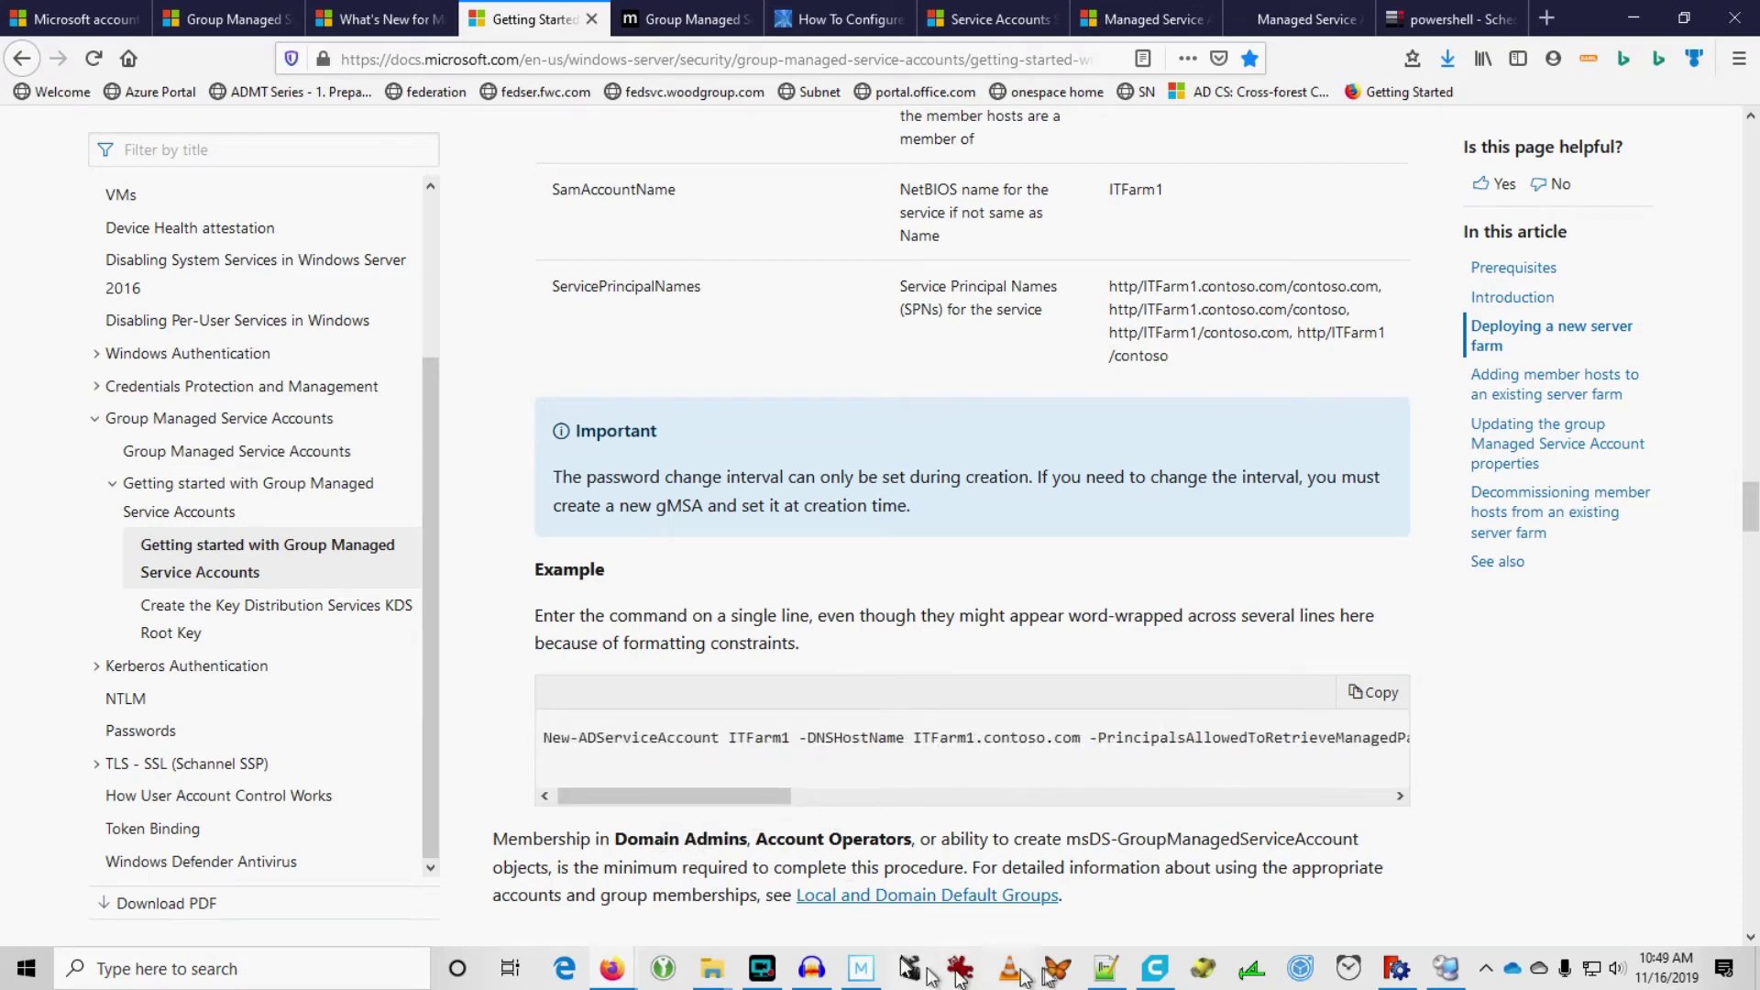
click(1105, 970)
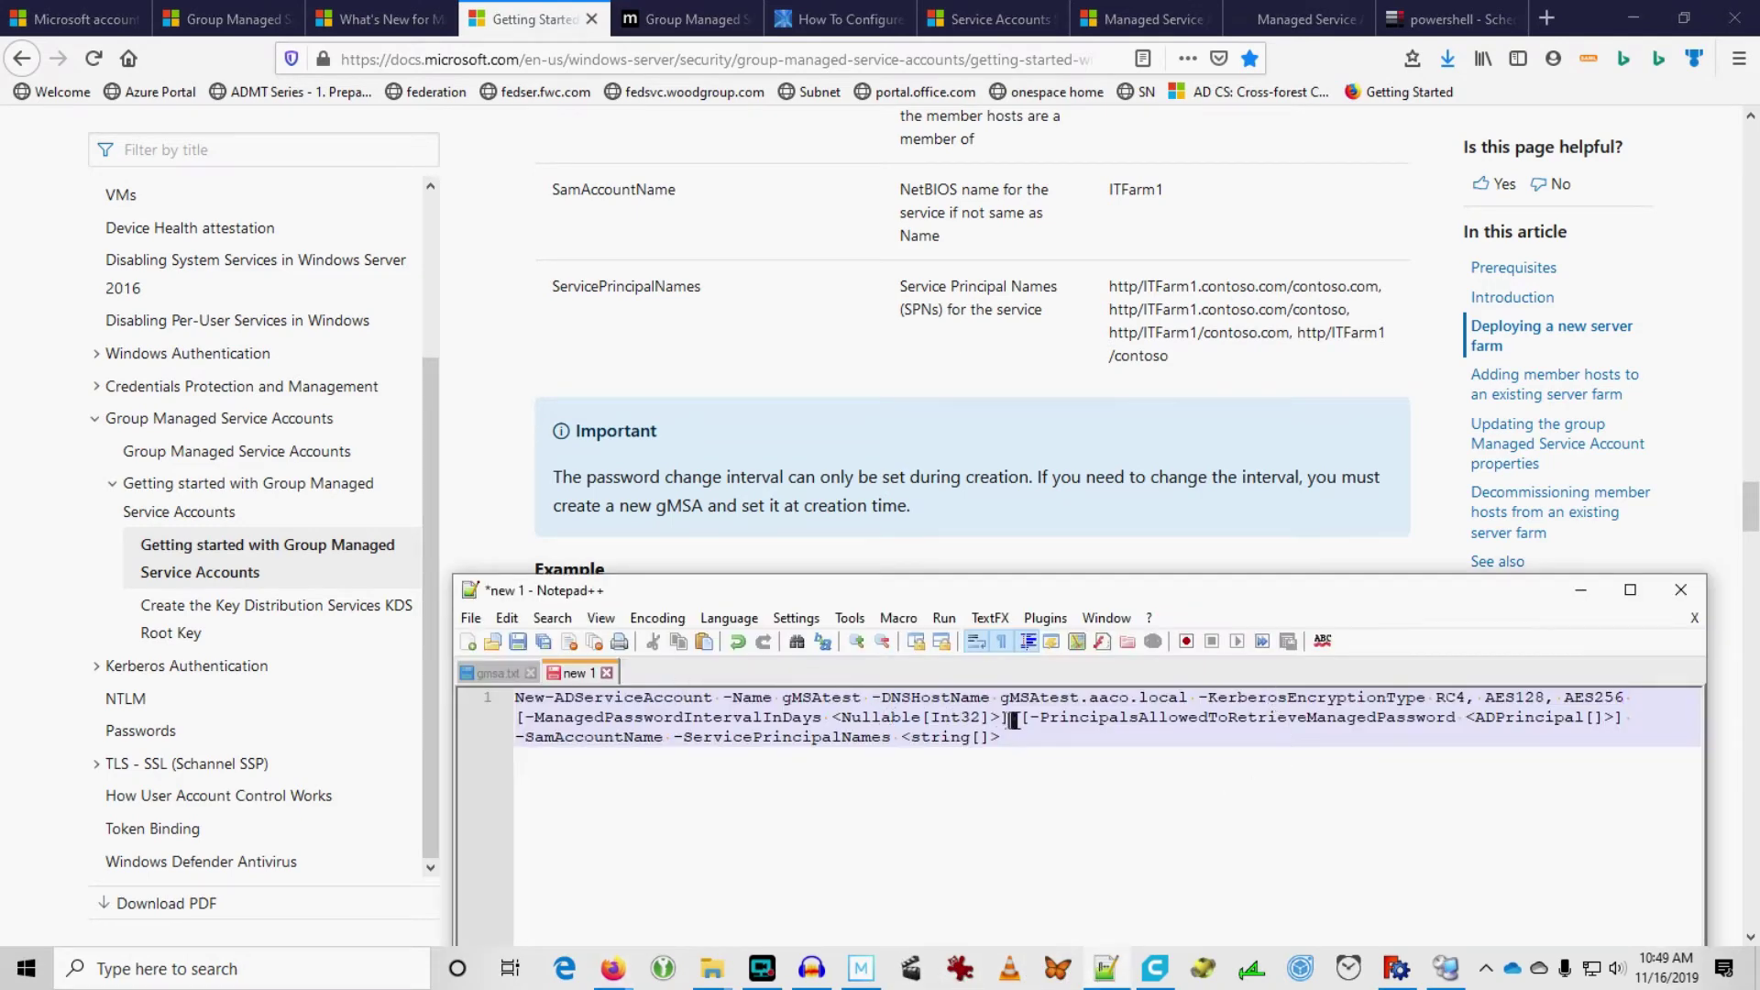
drag(1027, 721, 516, 724)
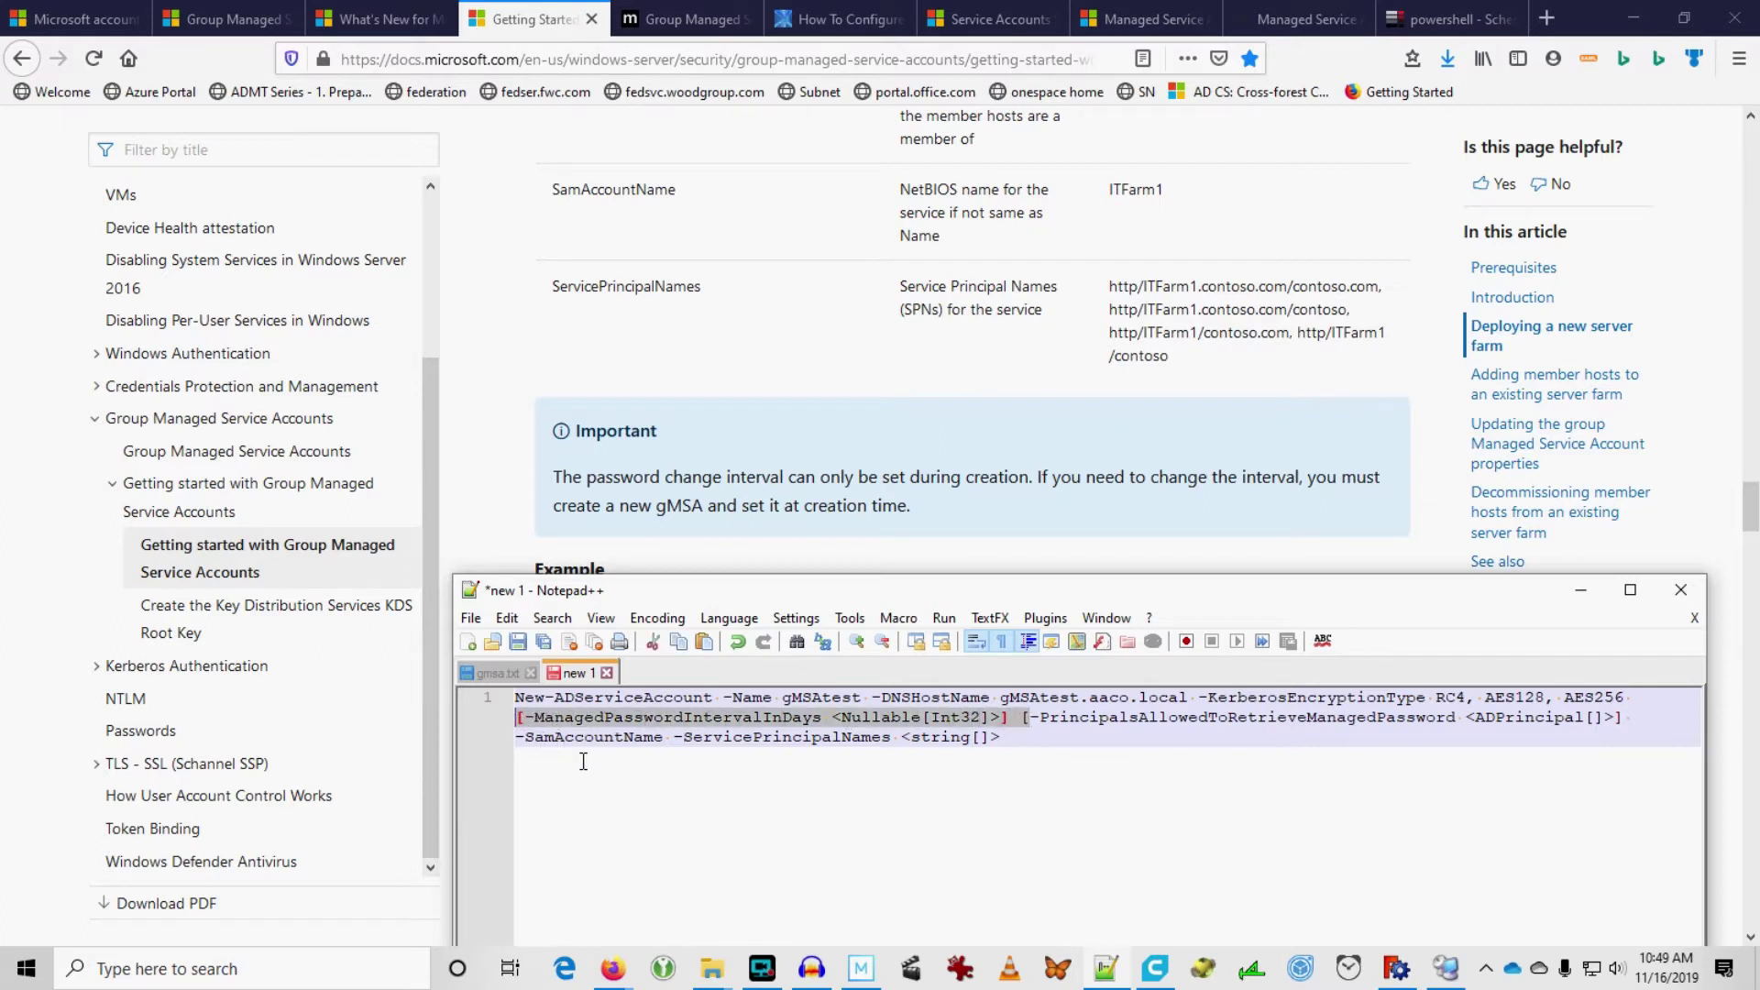
key(Delete)
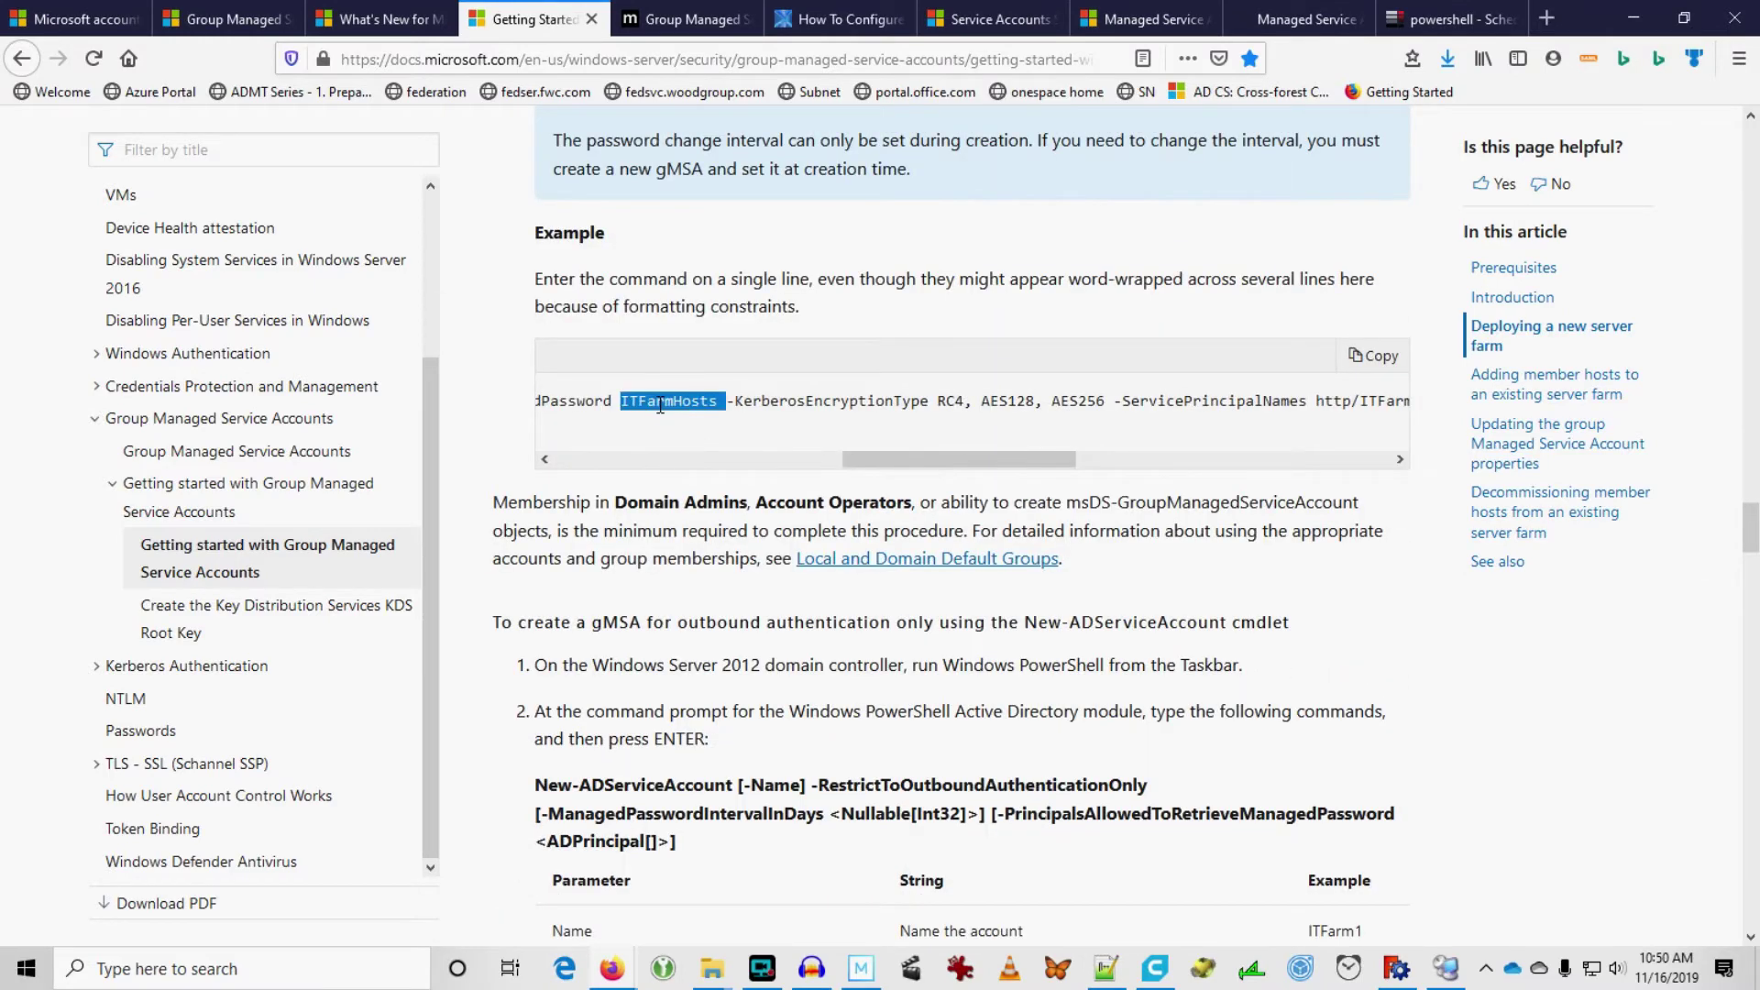
click(1446, 970)
click(101, 80)
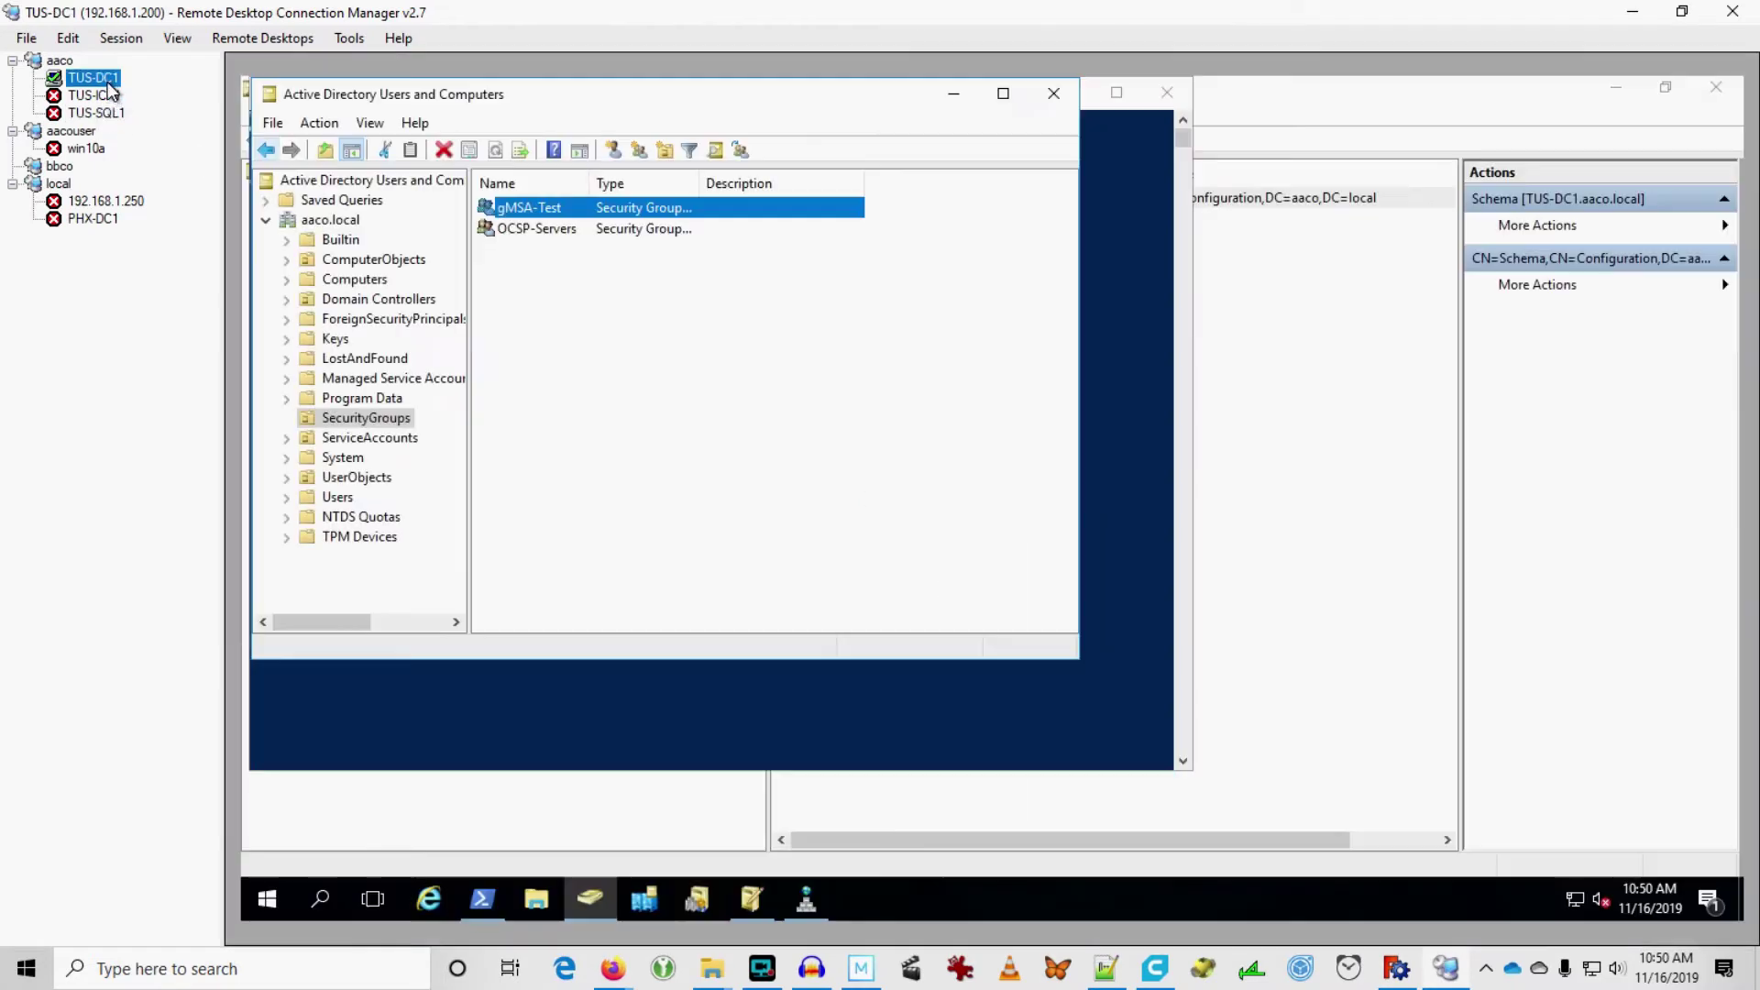
Step: Replace the <ADPrincipal[]> placeholder with the gMSA-Test group
click(1107, 968)
click(939, 752)
text(gMSA-Test)
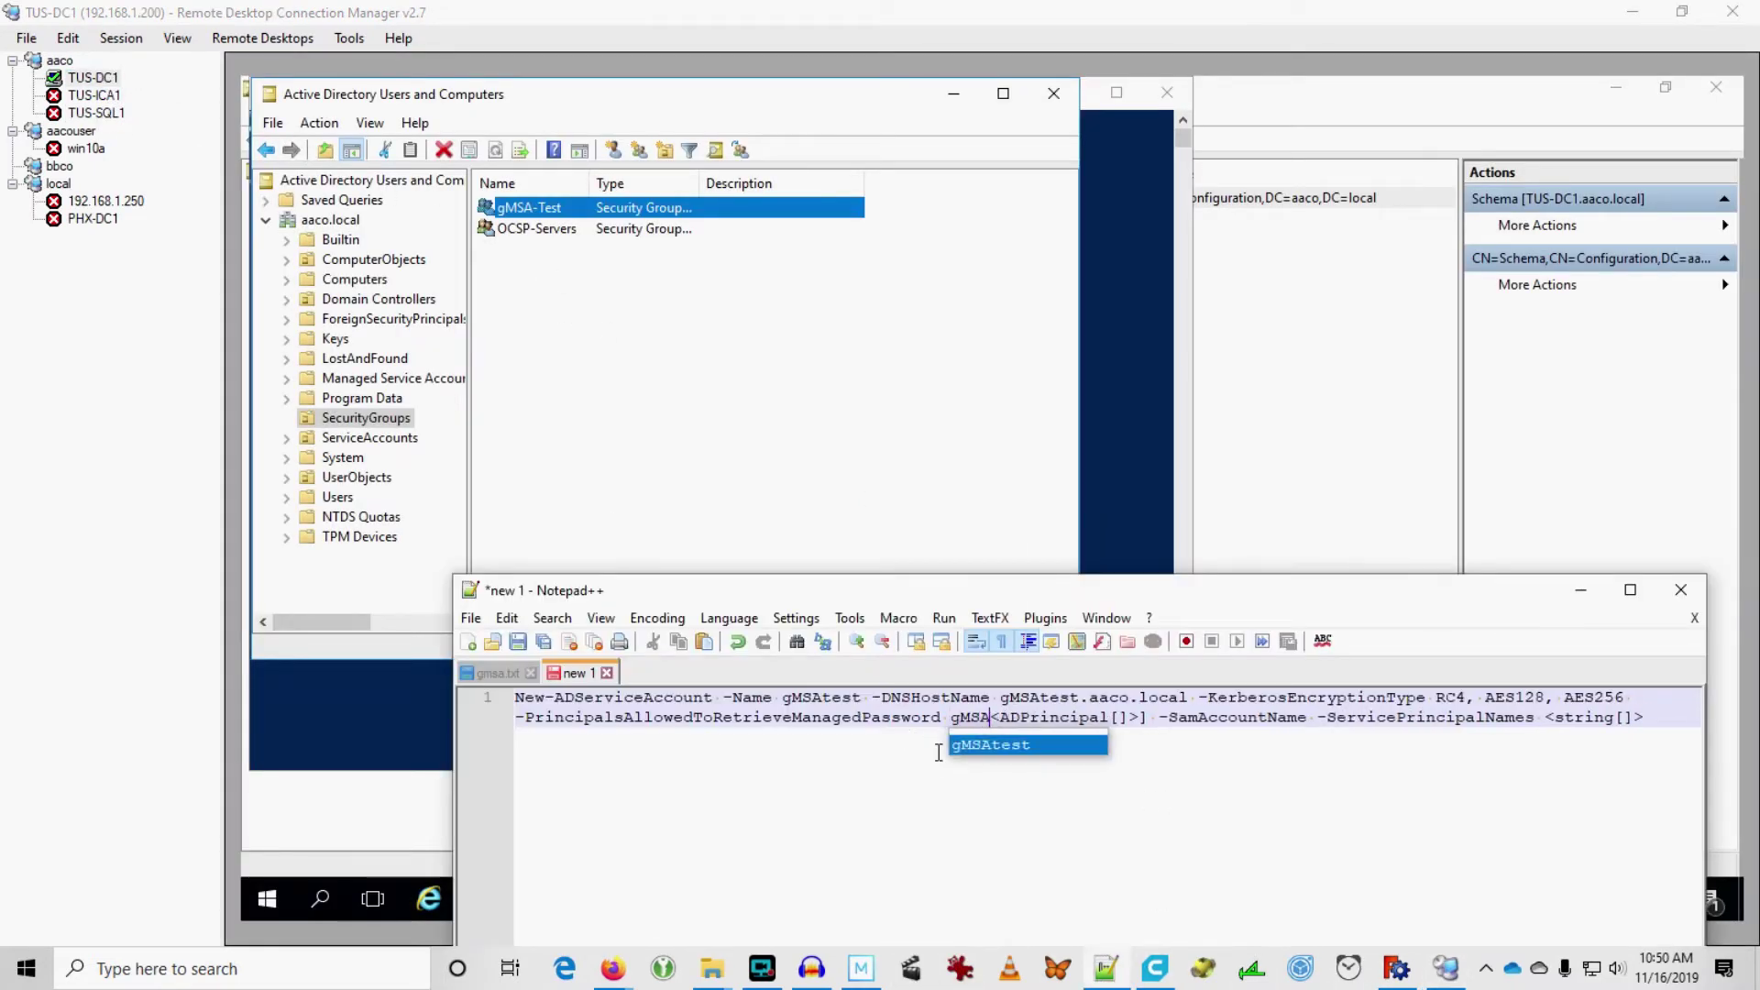
key(Delete)
key(Delete)
key(Delete)
key(Delete)
key(Delete)
key(Delete)
key(Delete)
key(Delete)
key(Delete)
key(Delete)
key(Delete)
key(Delete)
key(Delete)
key(Delete)
key(Delete)
key(Delete)
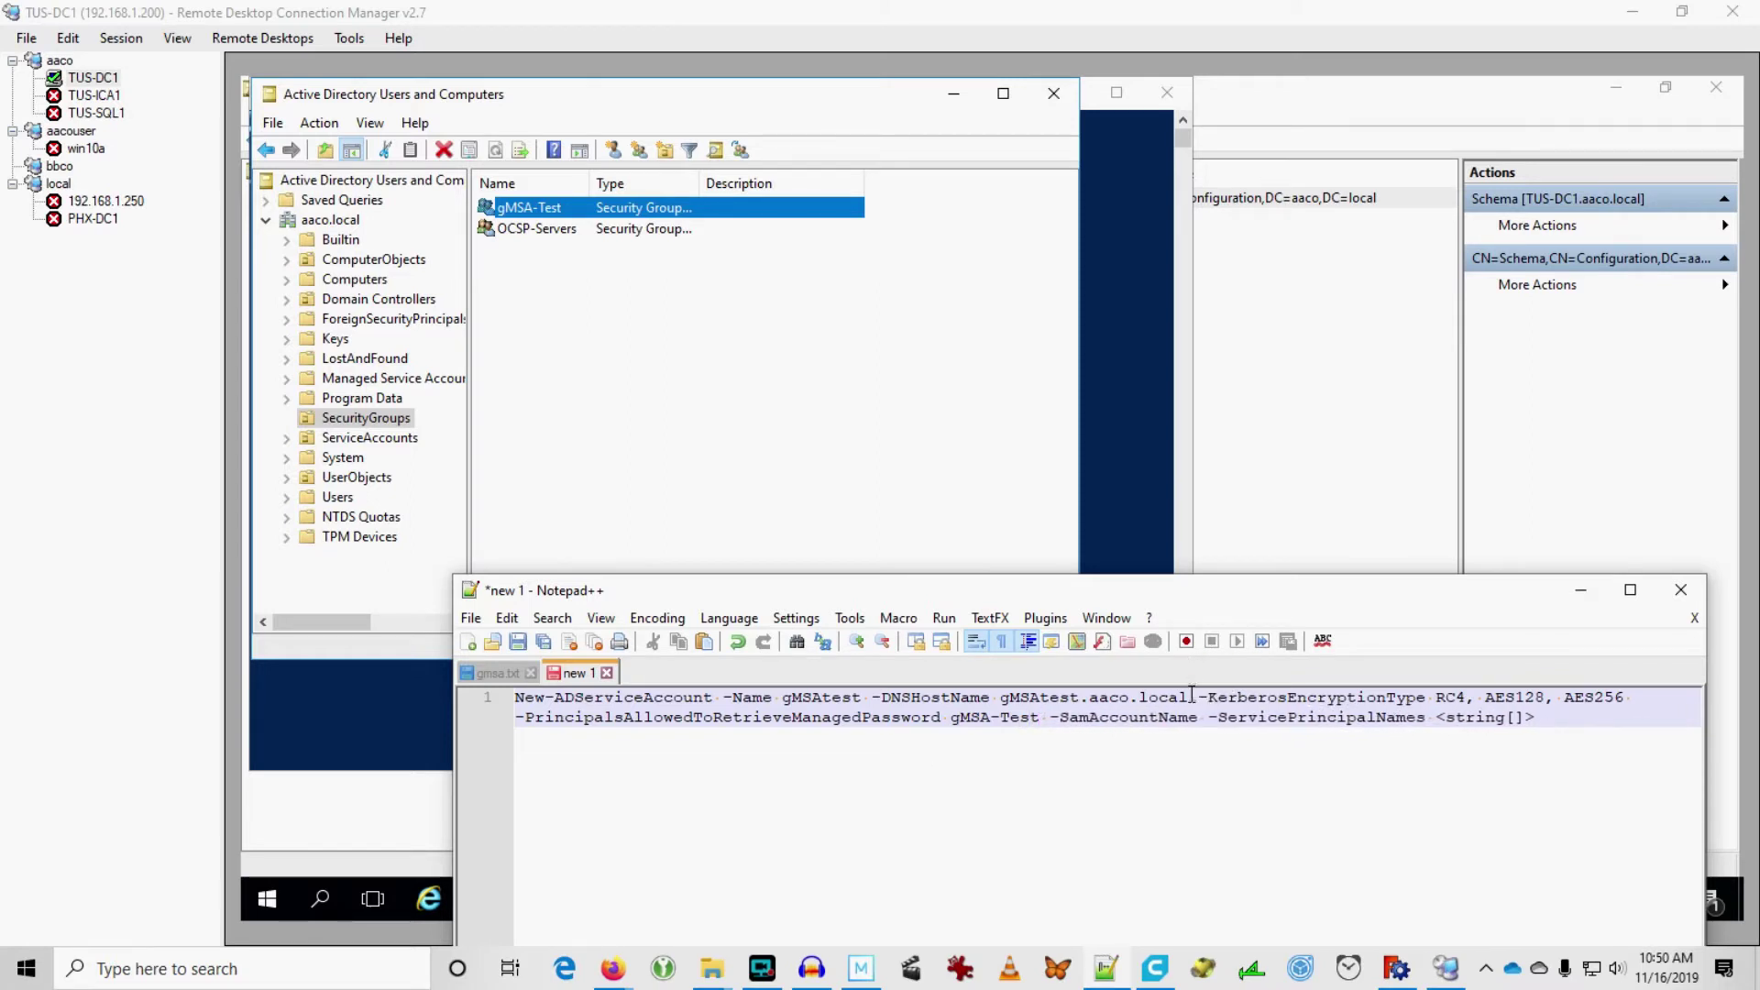
Step: Reuse gMSAtest for -SamAccountName and return to the Getting Started docs page
double_click(823, 699)
mouse_move(612, 969)
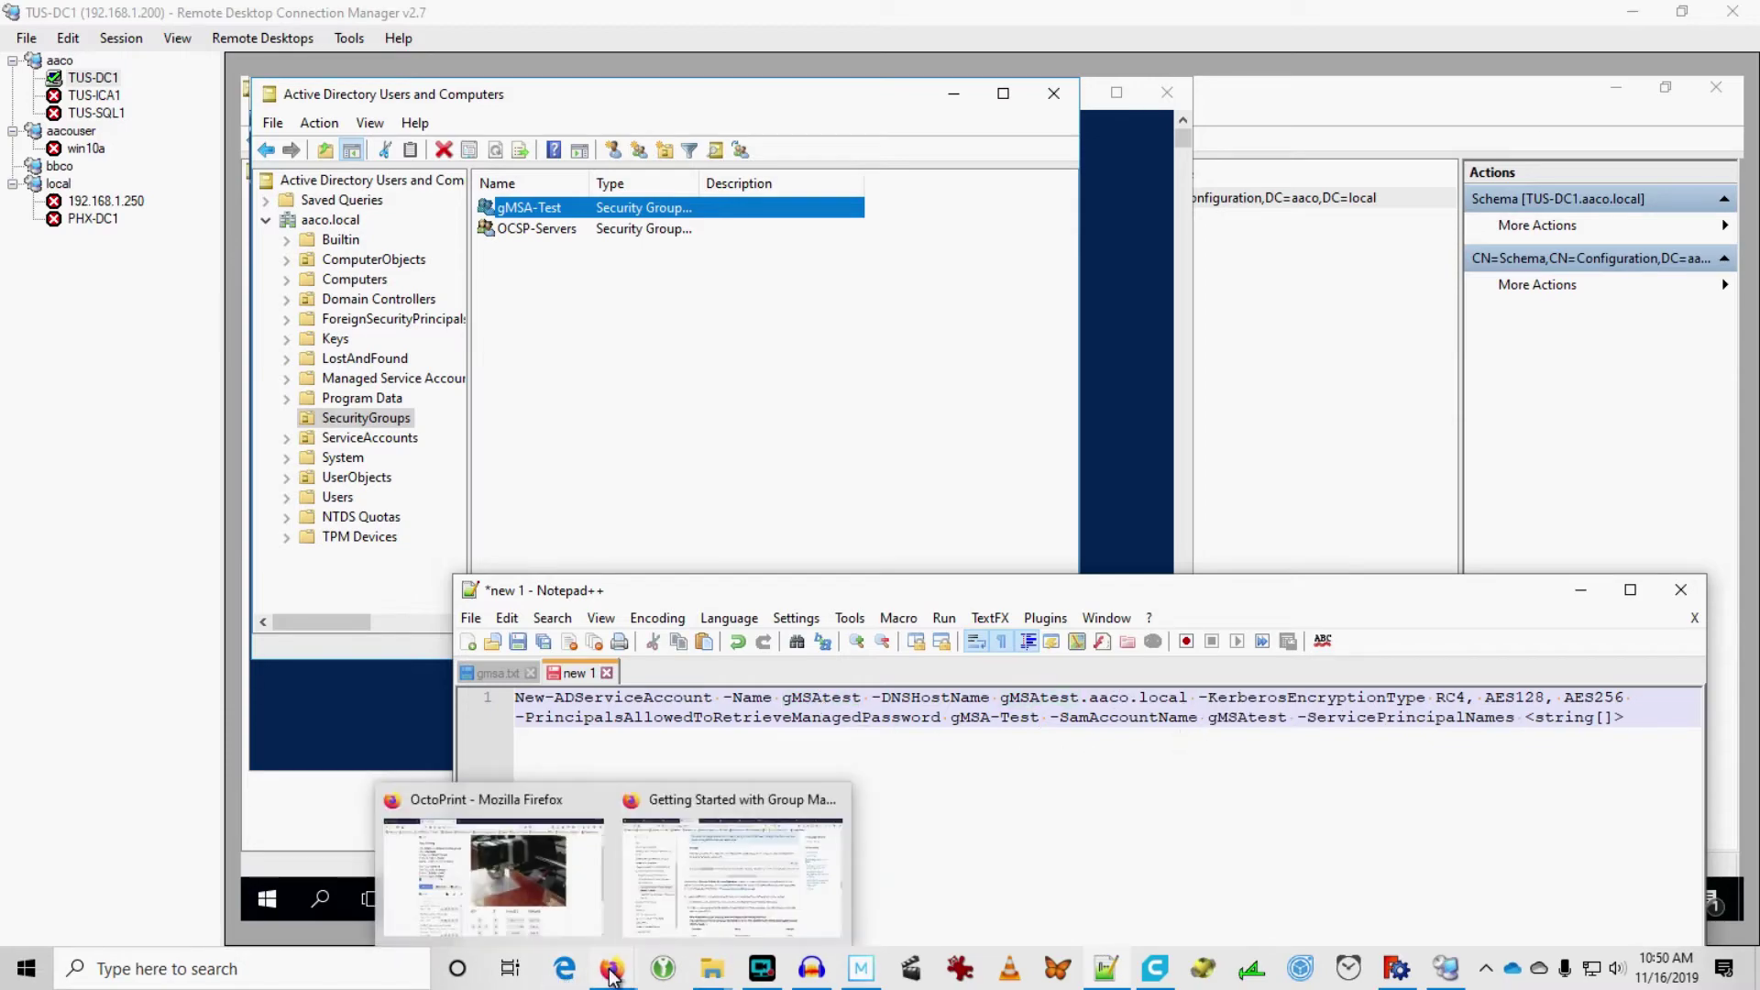
click(787, 897)
scroll(786, 897, down, 3)
Step: Check the example's -ServicePrincipalNames values, then select gMSAtest.aaco.local in the command for reuse
scroll(938, 575, up, 5)
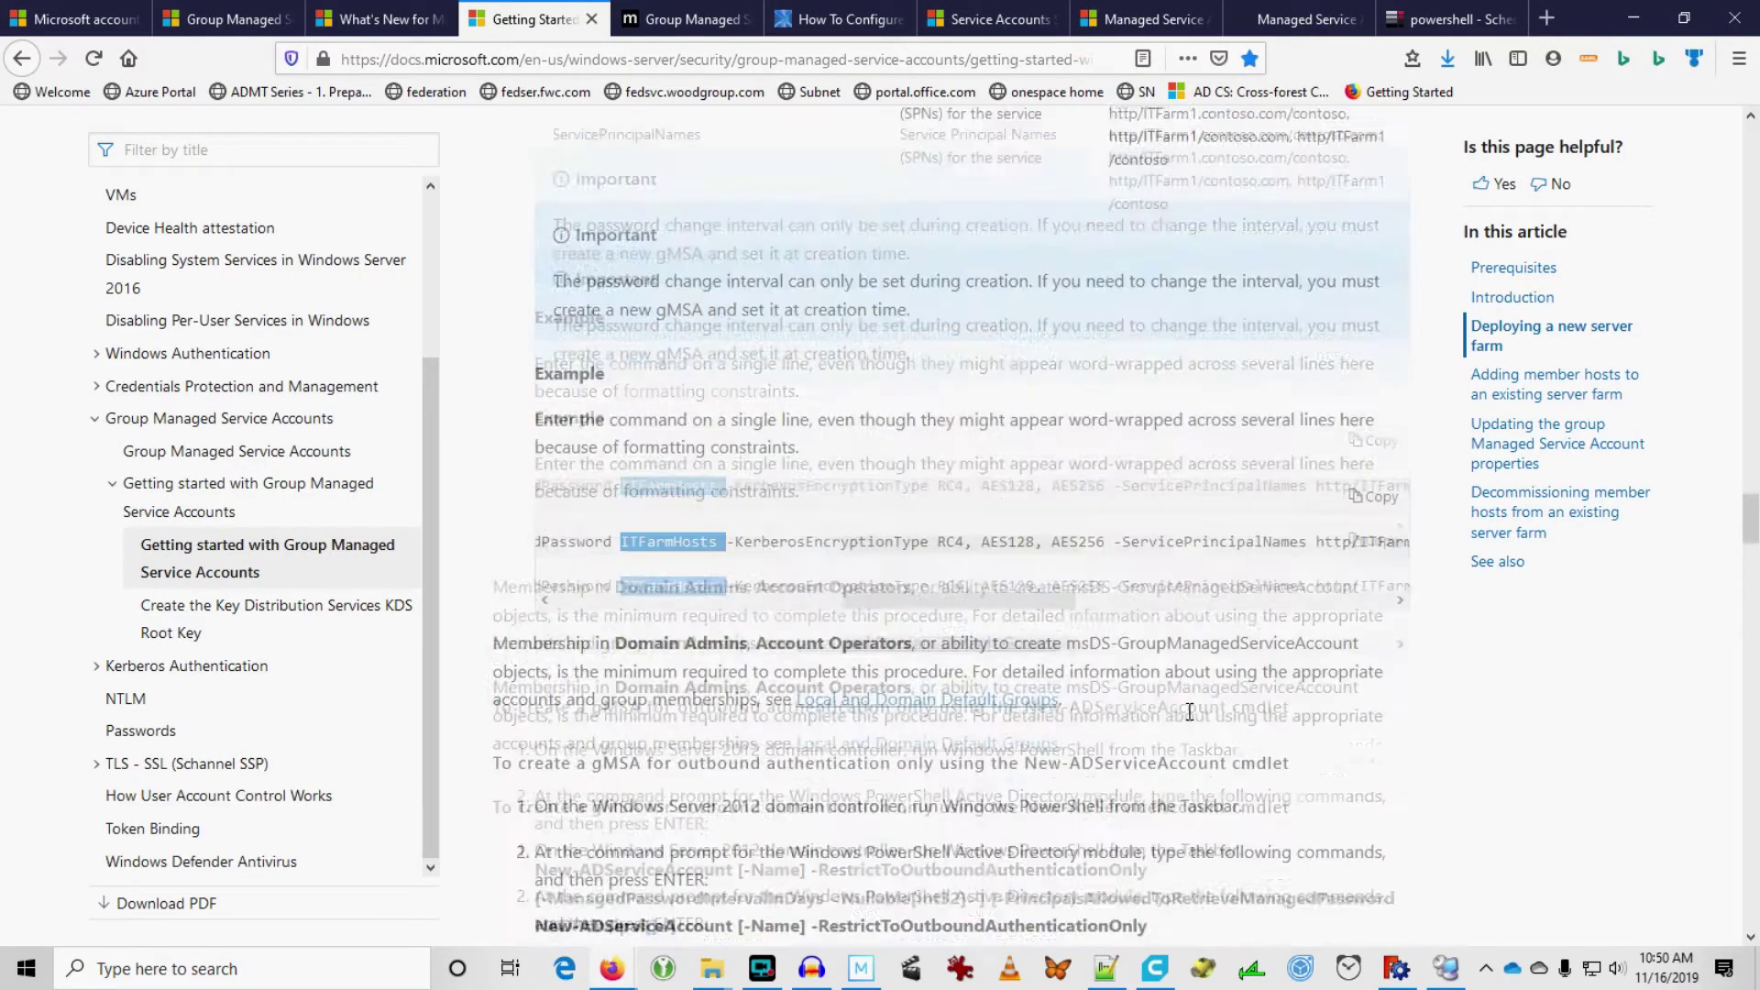
drag(1010, 683, 1143, 702)
drag(937, 625, 1300, 626)
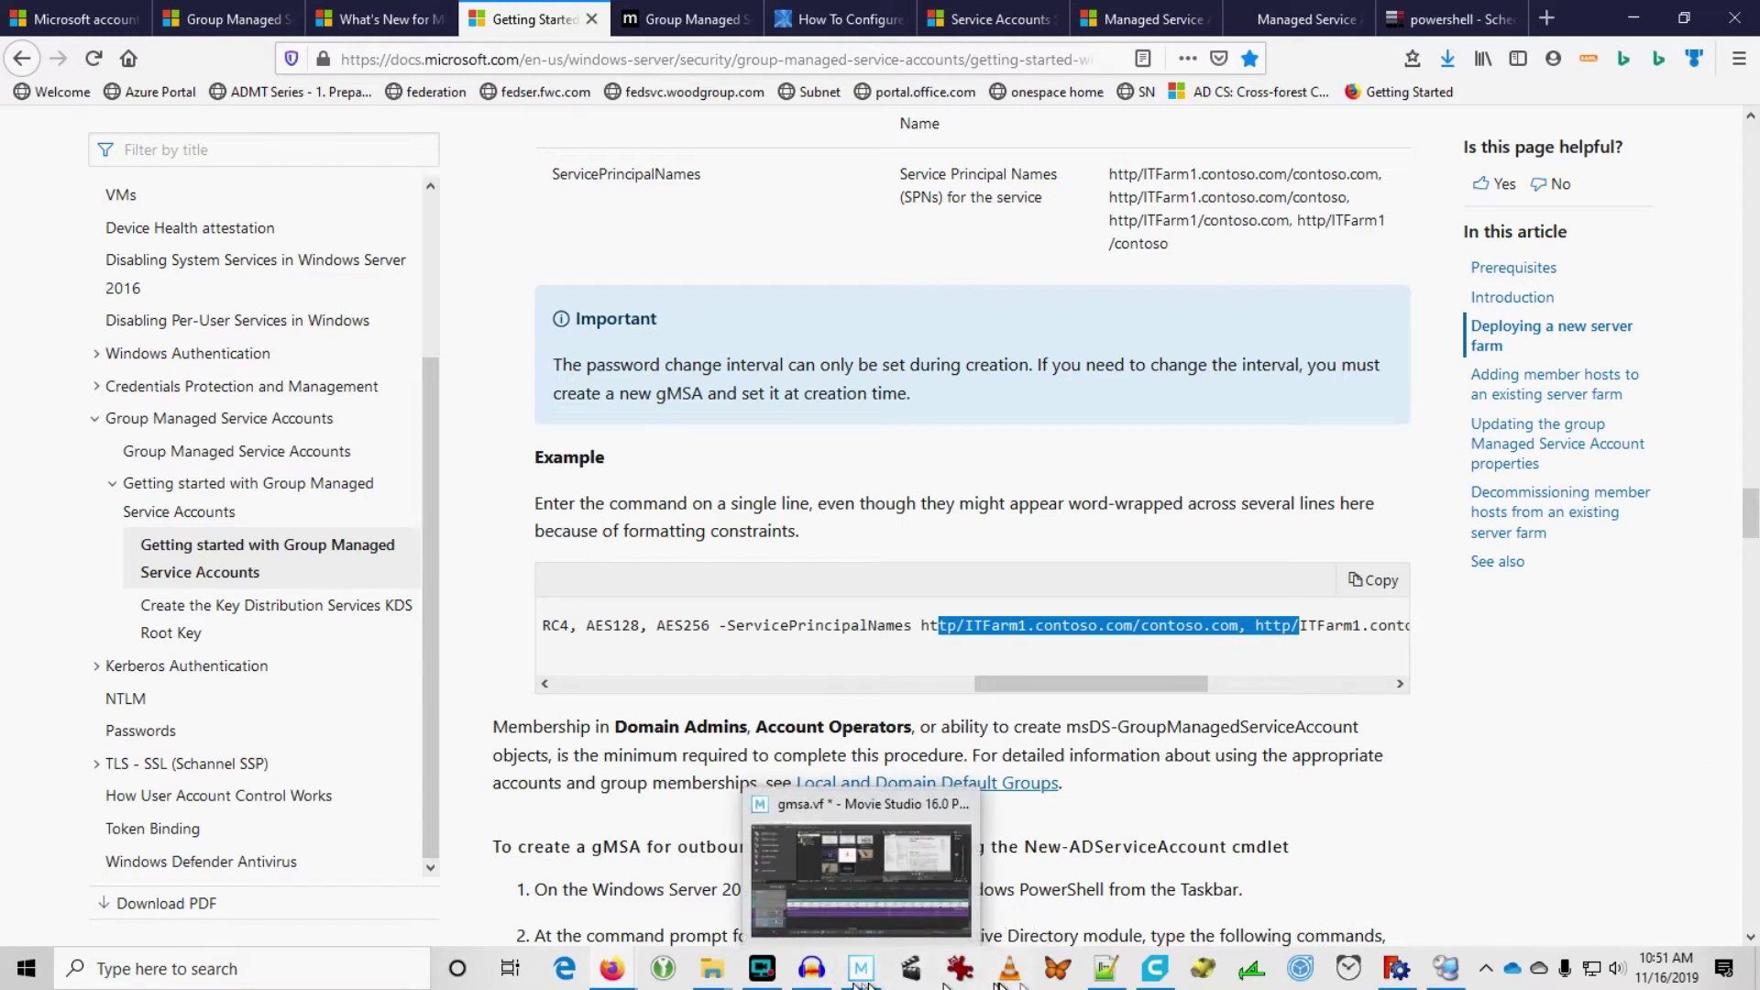
click(1104, 971)
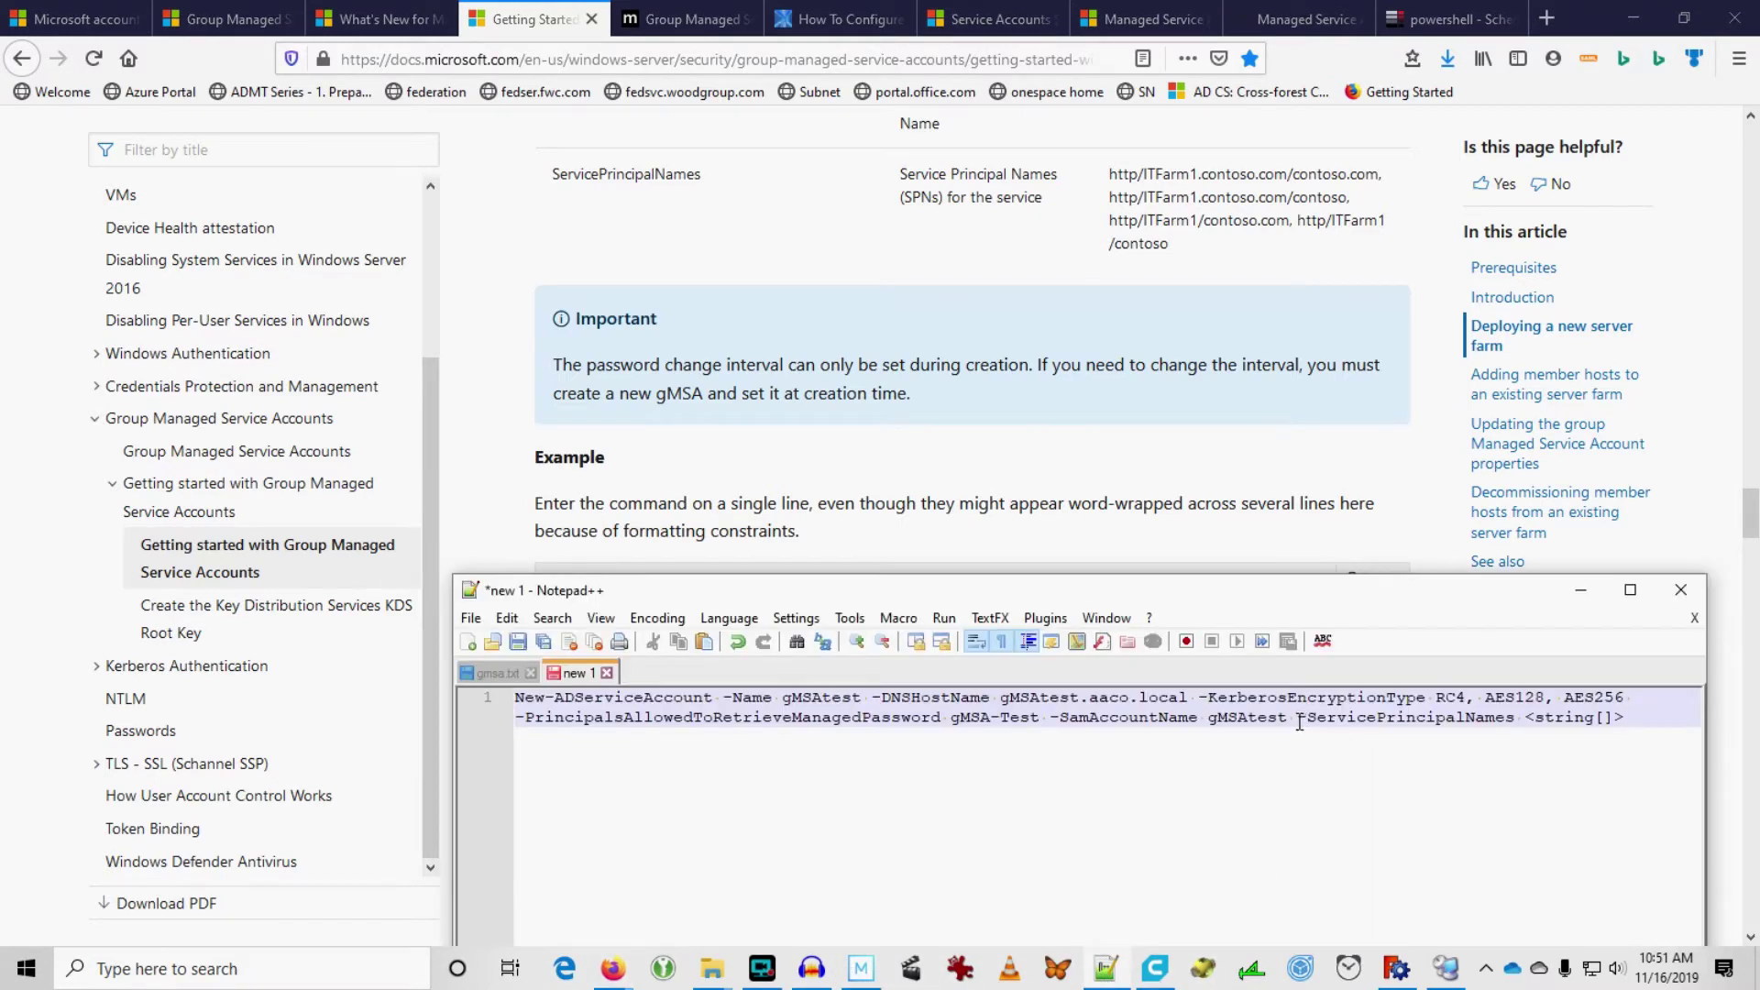
drag(1299, 723, 1610, 723)
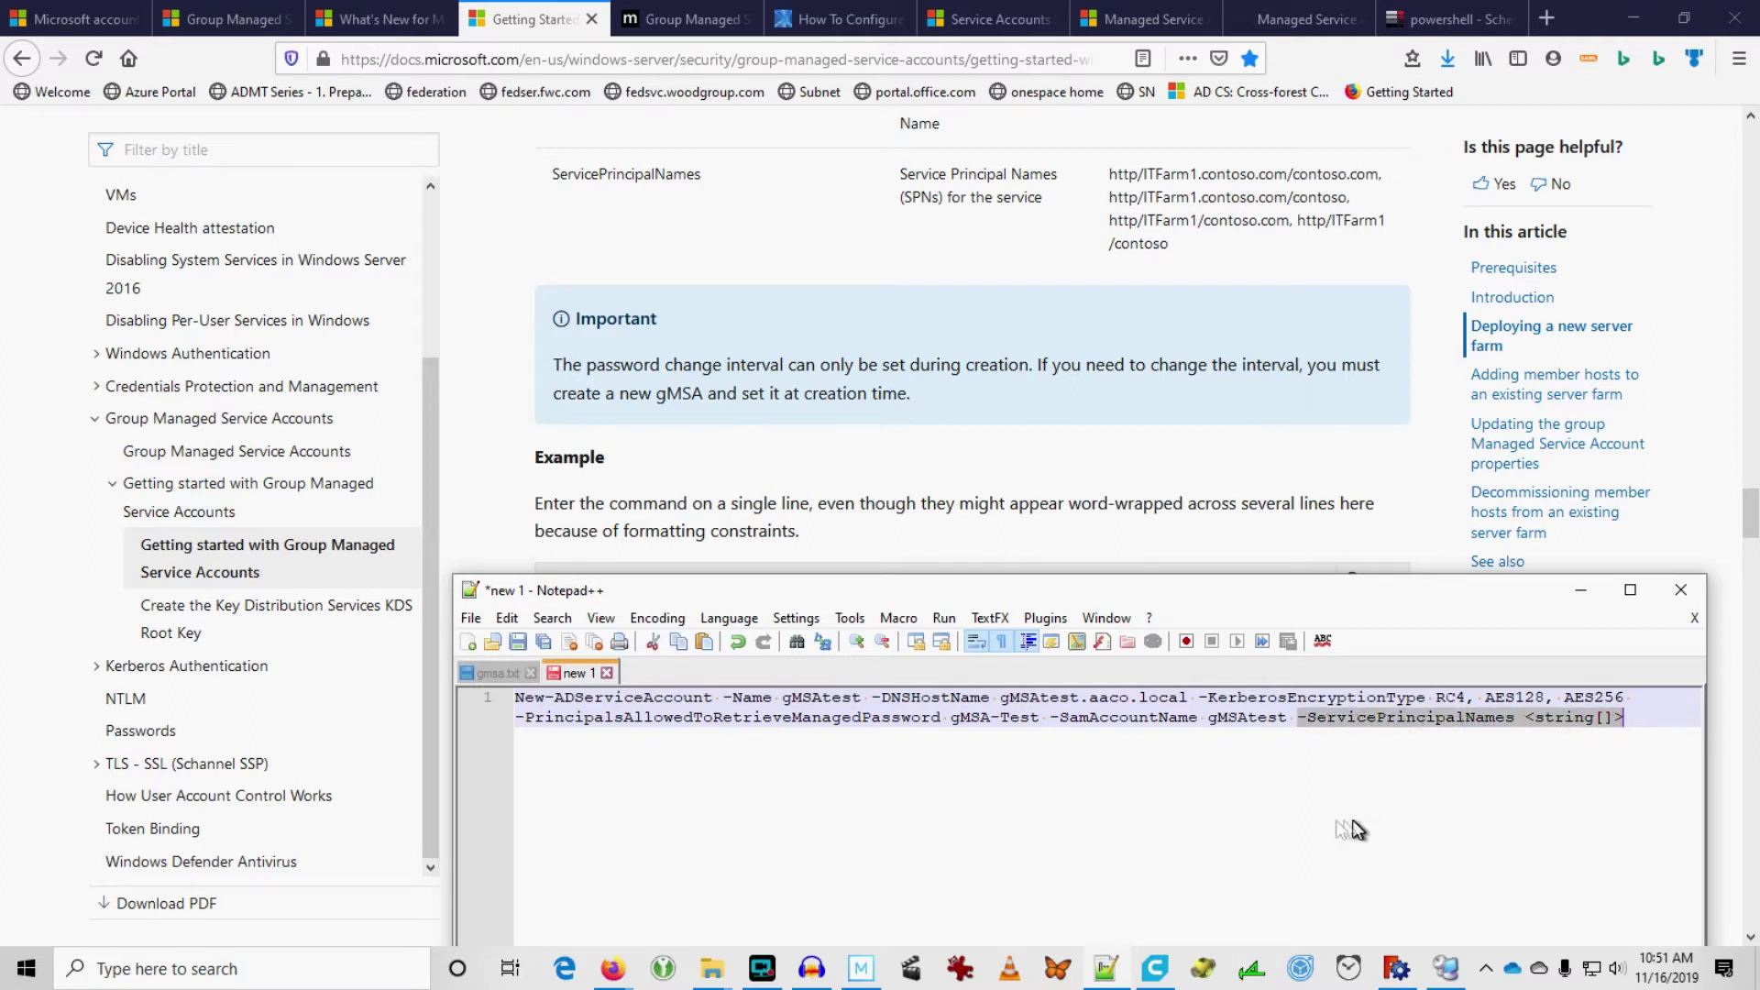
drag(1000, 697, 1188, 701)
key(ctrl+c)
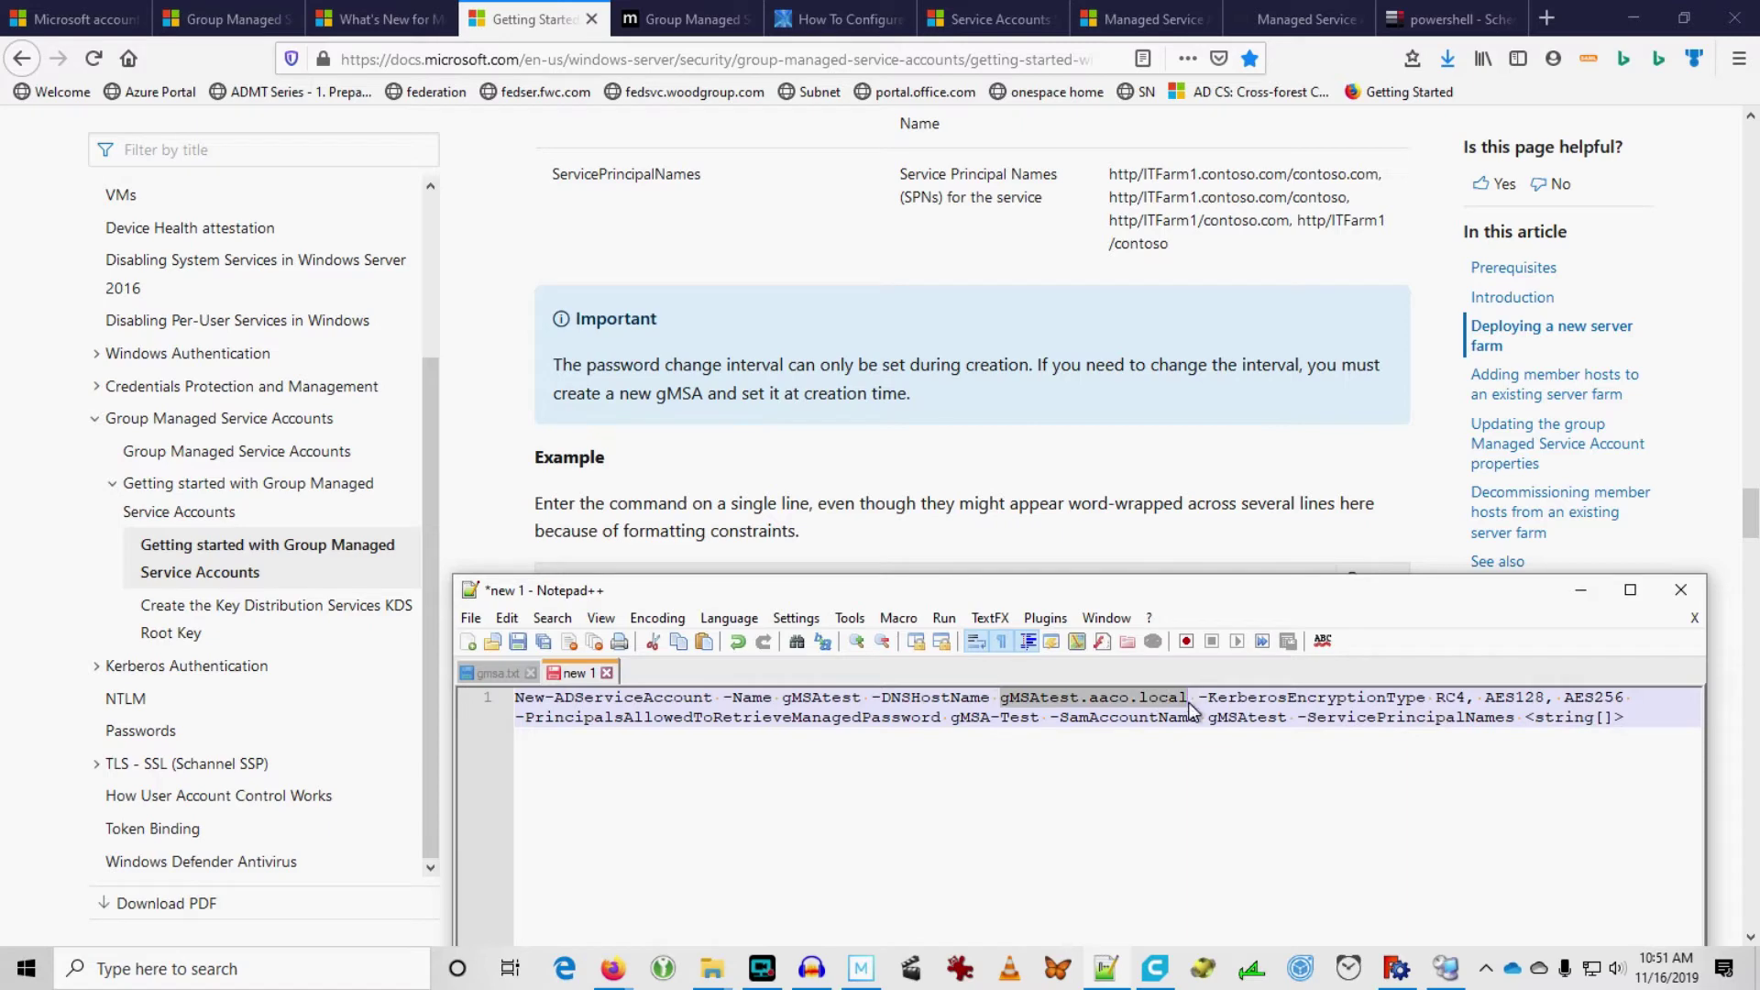
click(1525, 717)
Step: Replace the <string[]> placeholder with the SPN http/gMSAtest.aaco.local
text(http/)
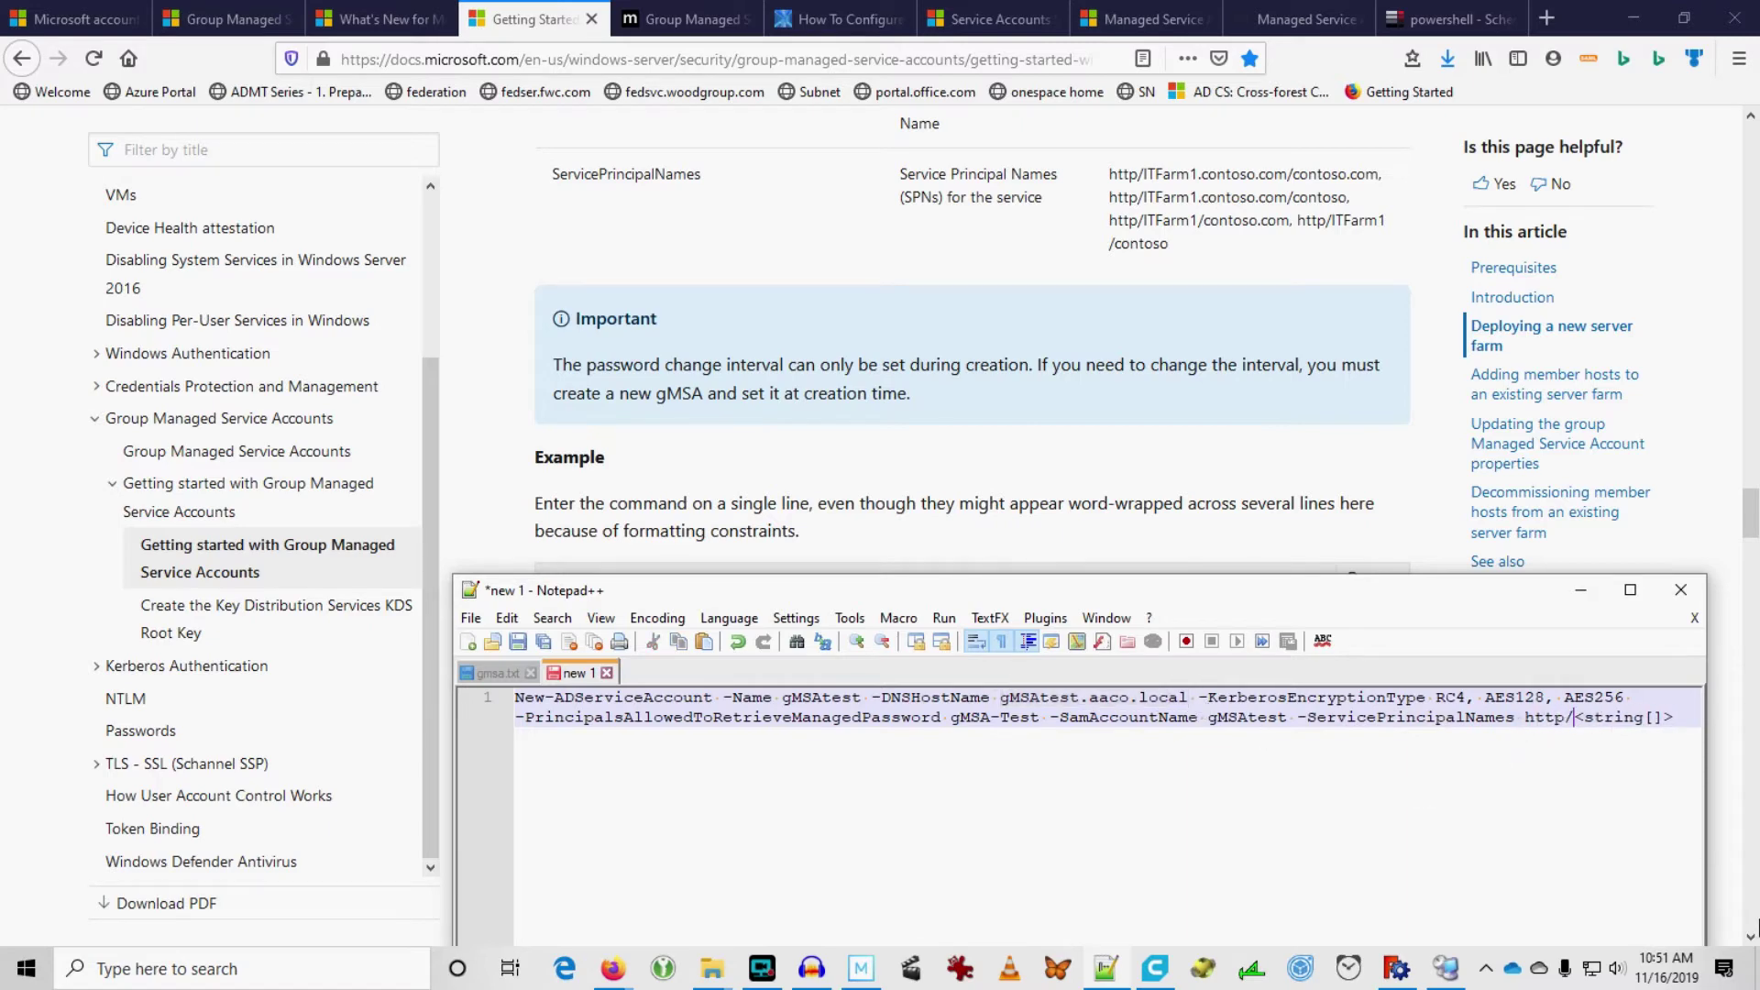
key(alt+Tab)
key(alt+Tab)
key(ctrl+v)
key(Delete)
key(Delete)
key(Delete)
key(Delete)
key(Delete)
key(Delete)
key(Delete)
key(Delete)
key(Delete)
key(Delete)
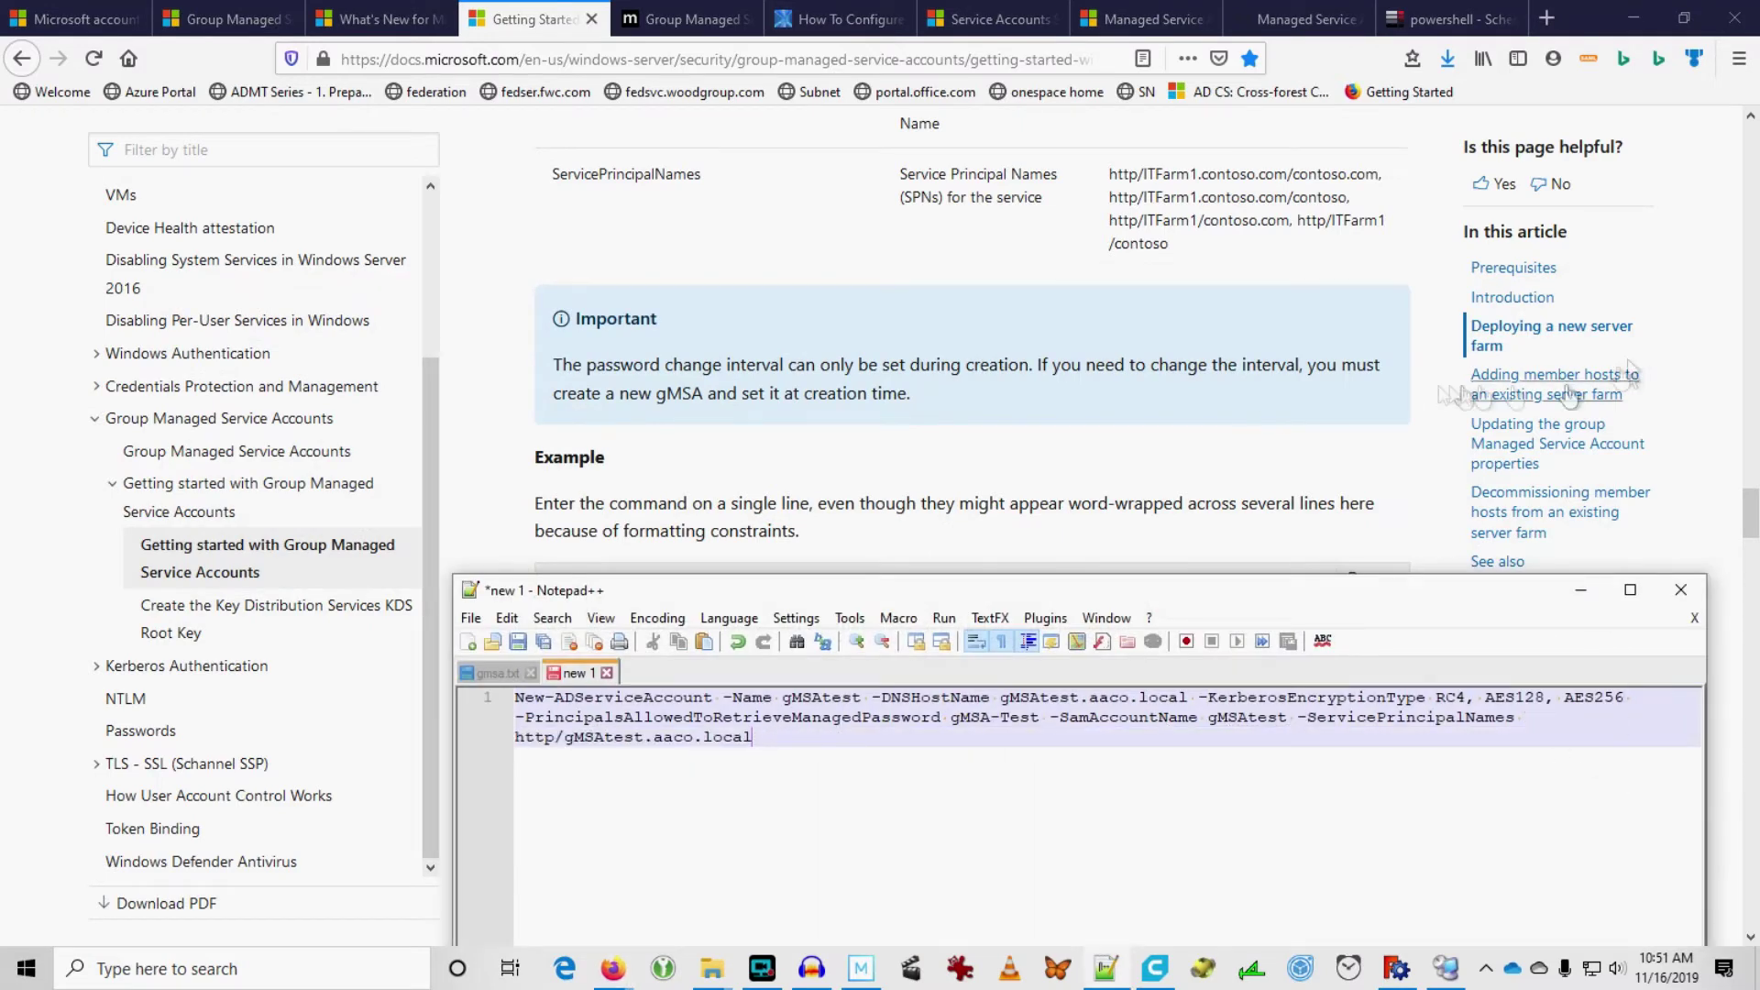
Step: Compare against the docs example SPN format (ITFarm1, contoso)
key(alt+Tab)
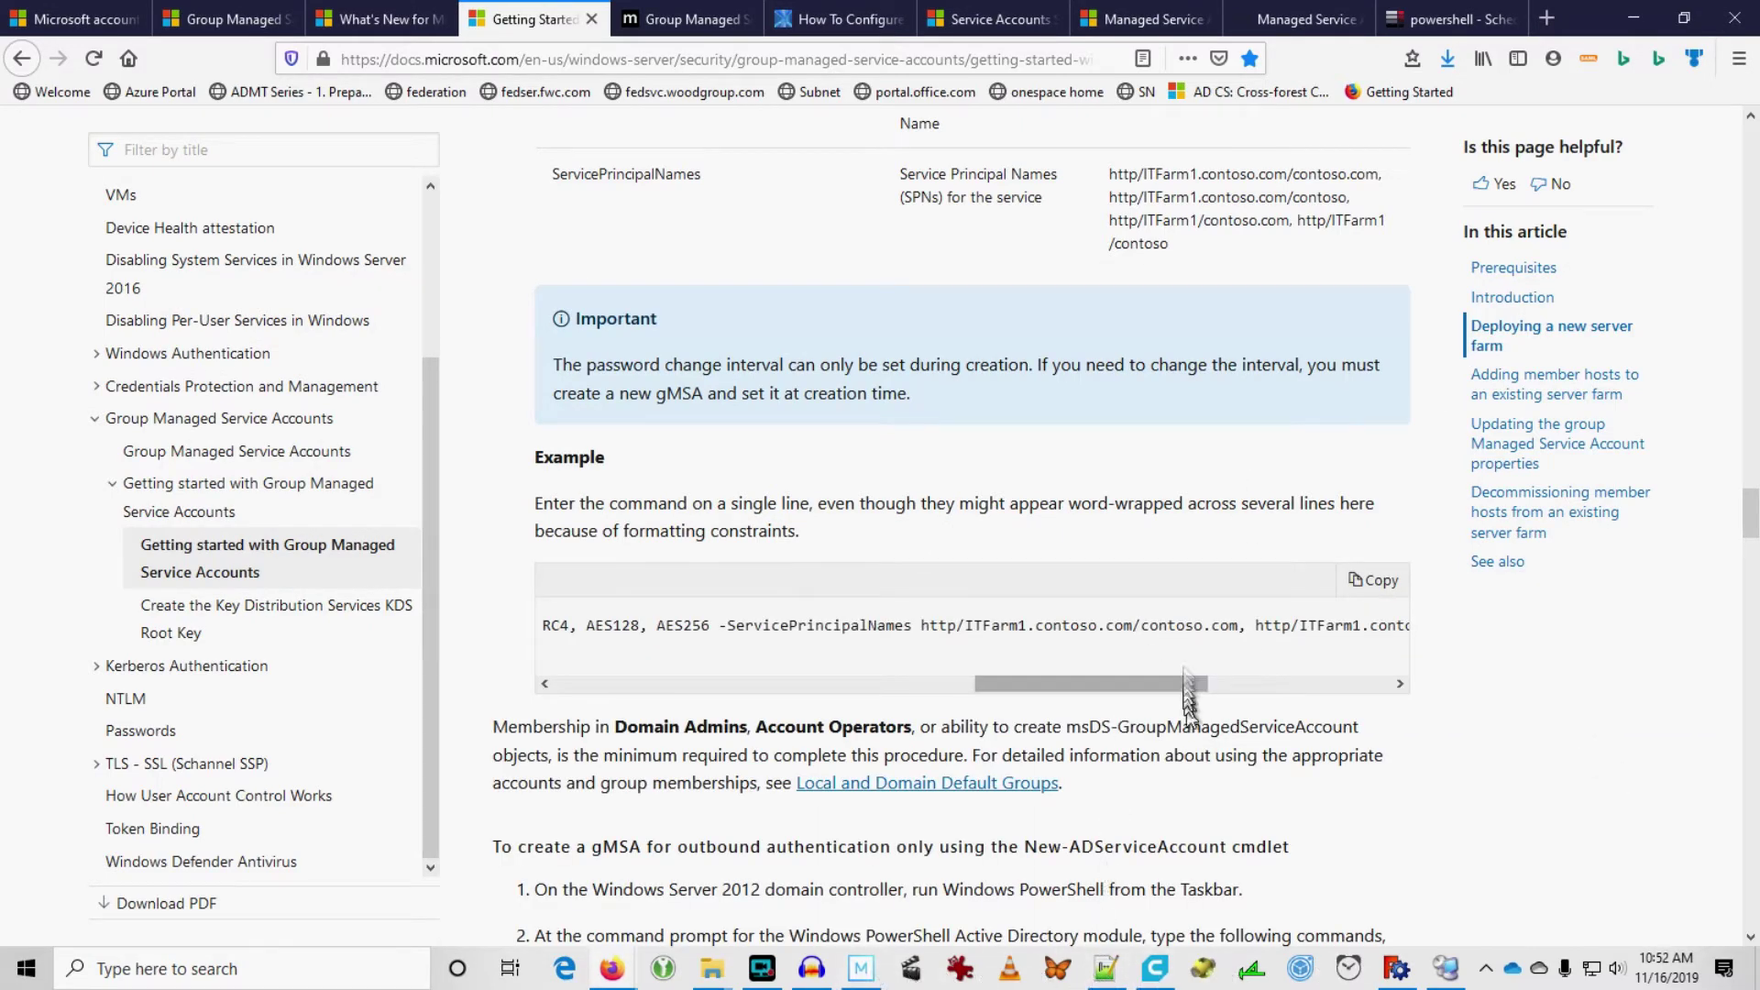
drag(1187, 683, 1373, 684)
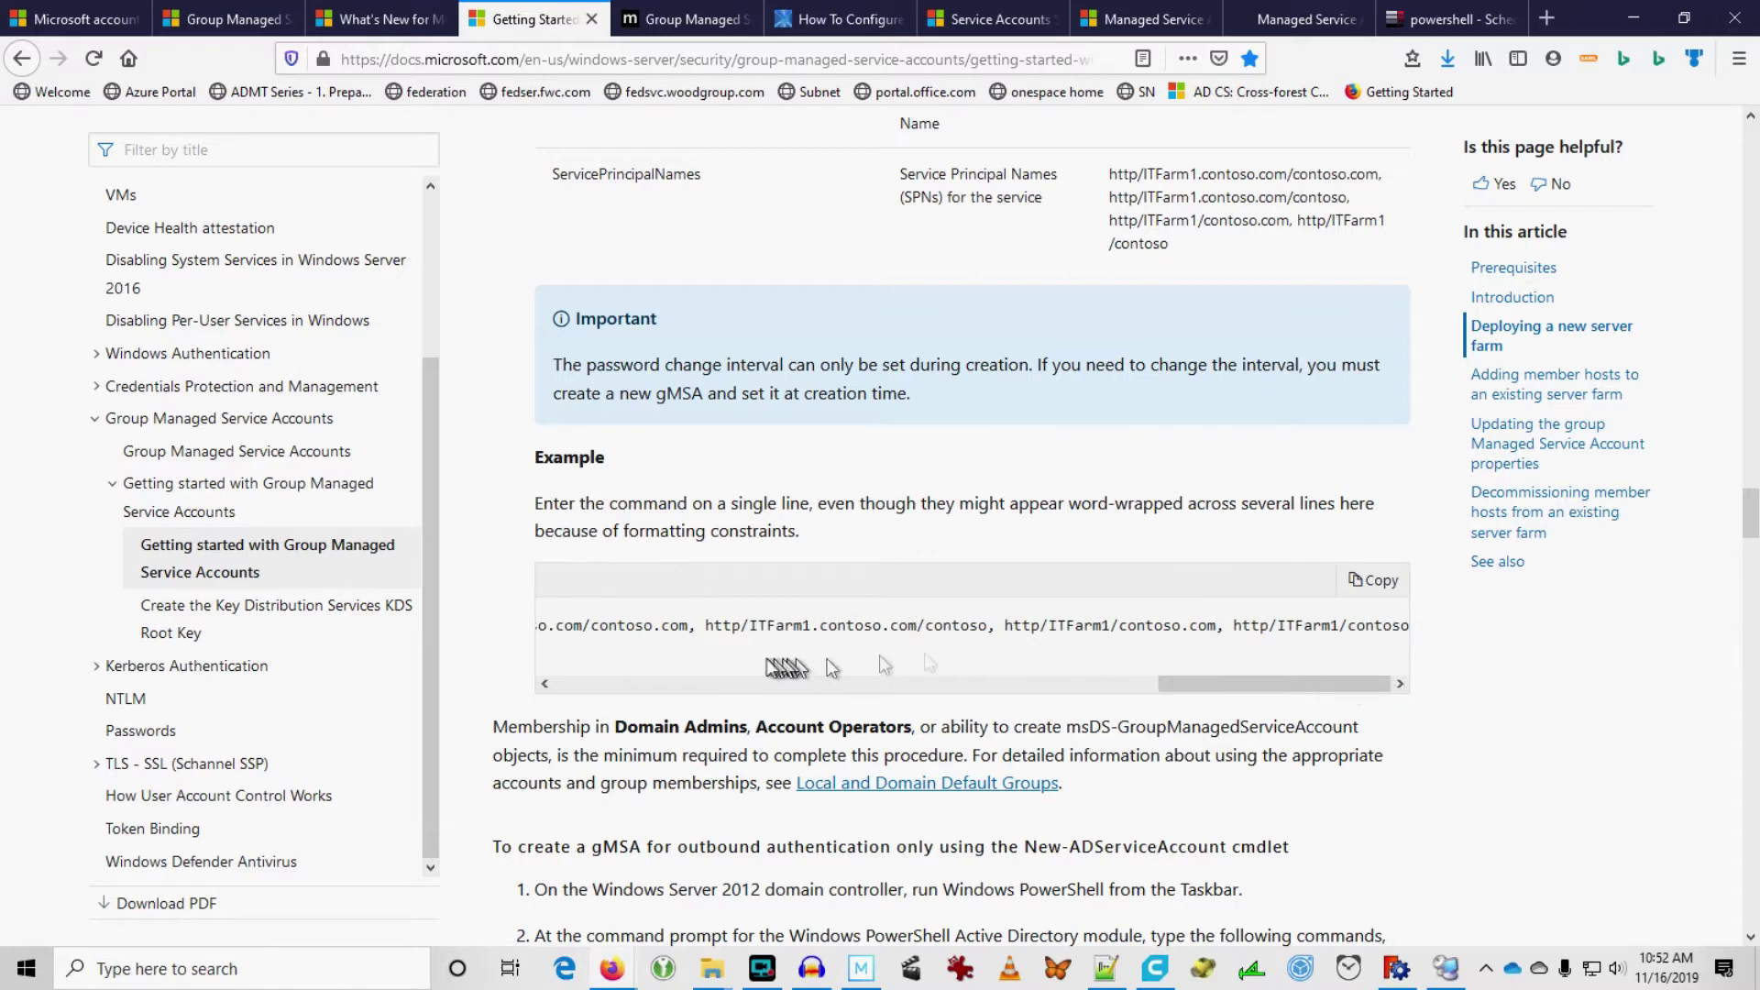
double_click(1079, 625)
double_click(956, 625)
double_click(639, 626)
click(1105, 968)
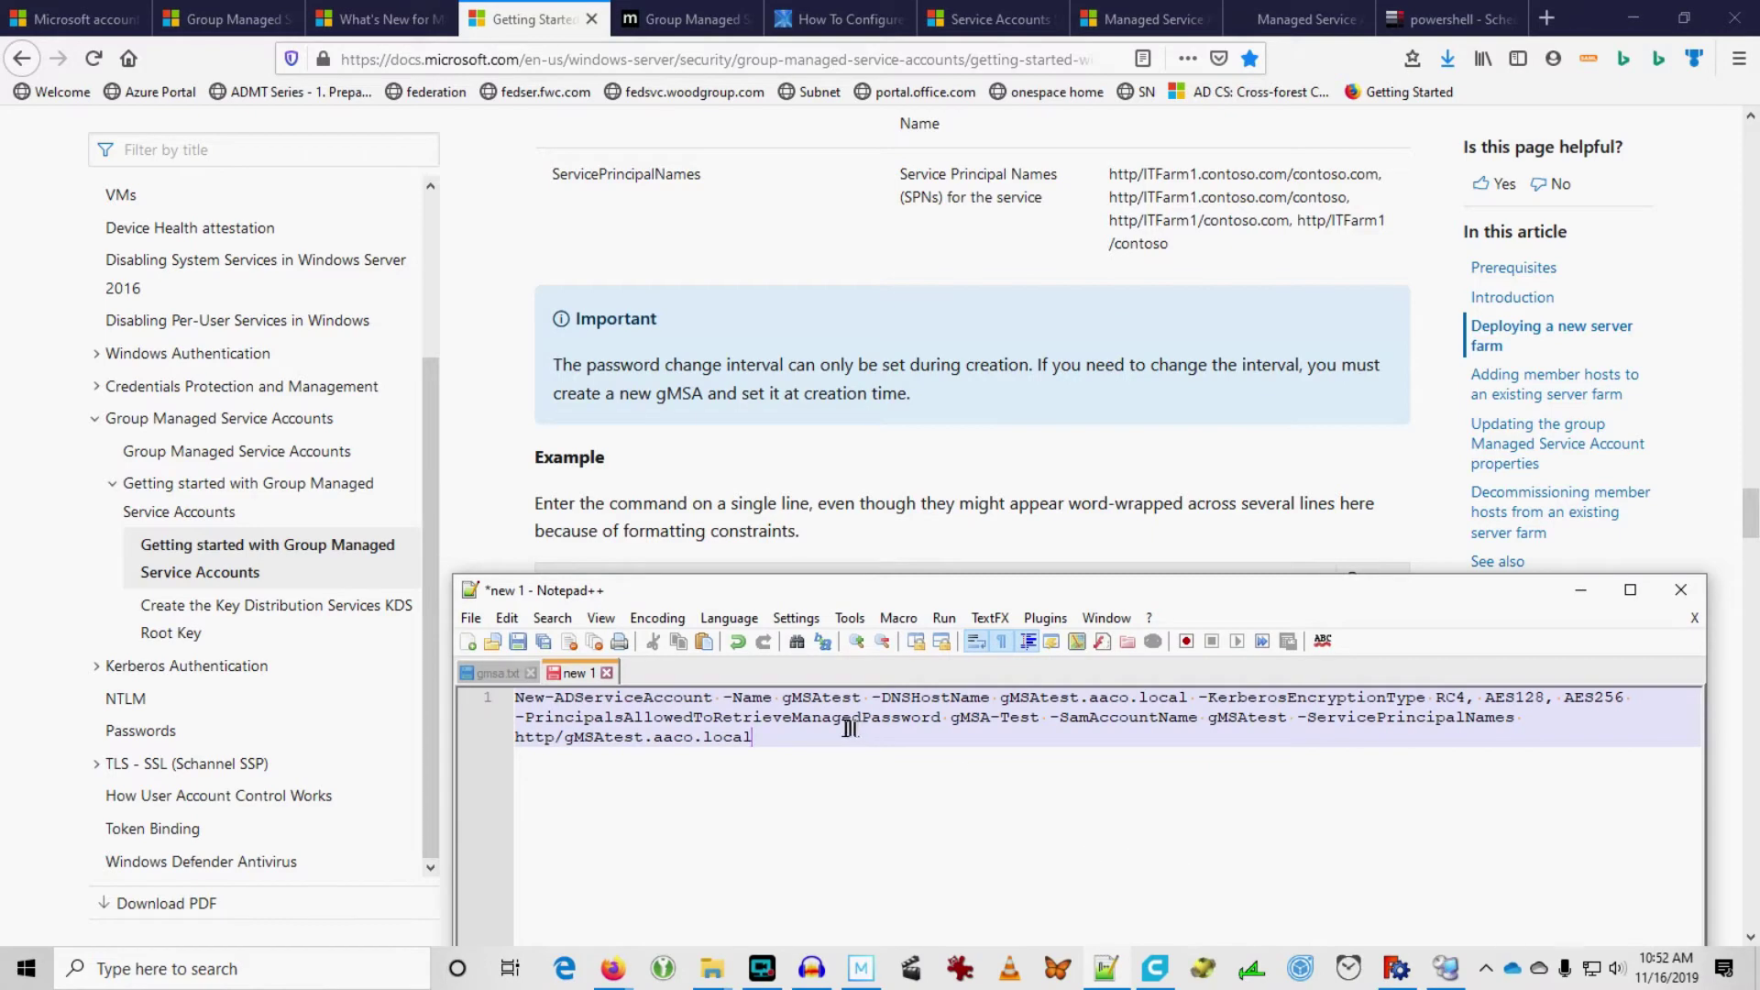
click(1069, 470)
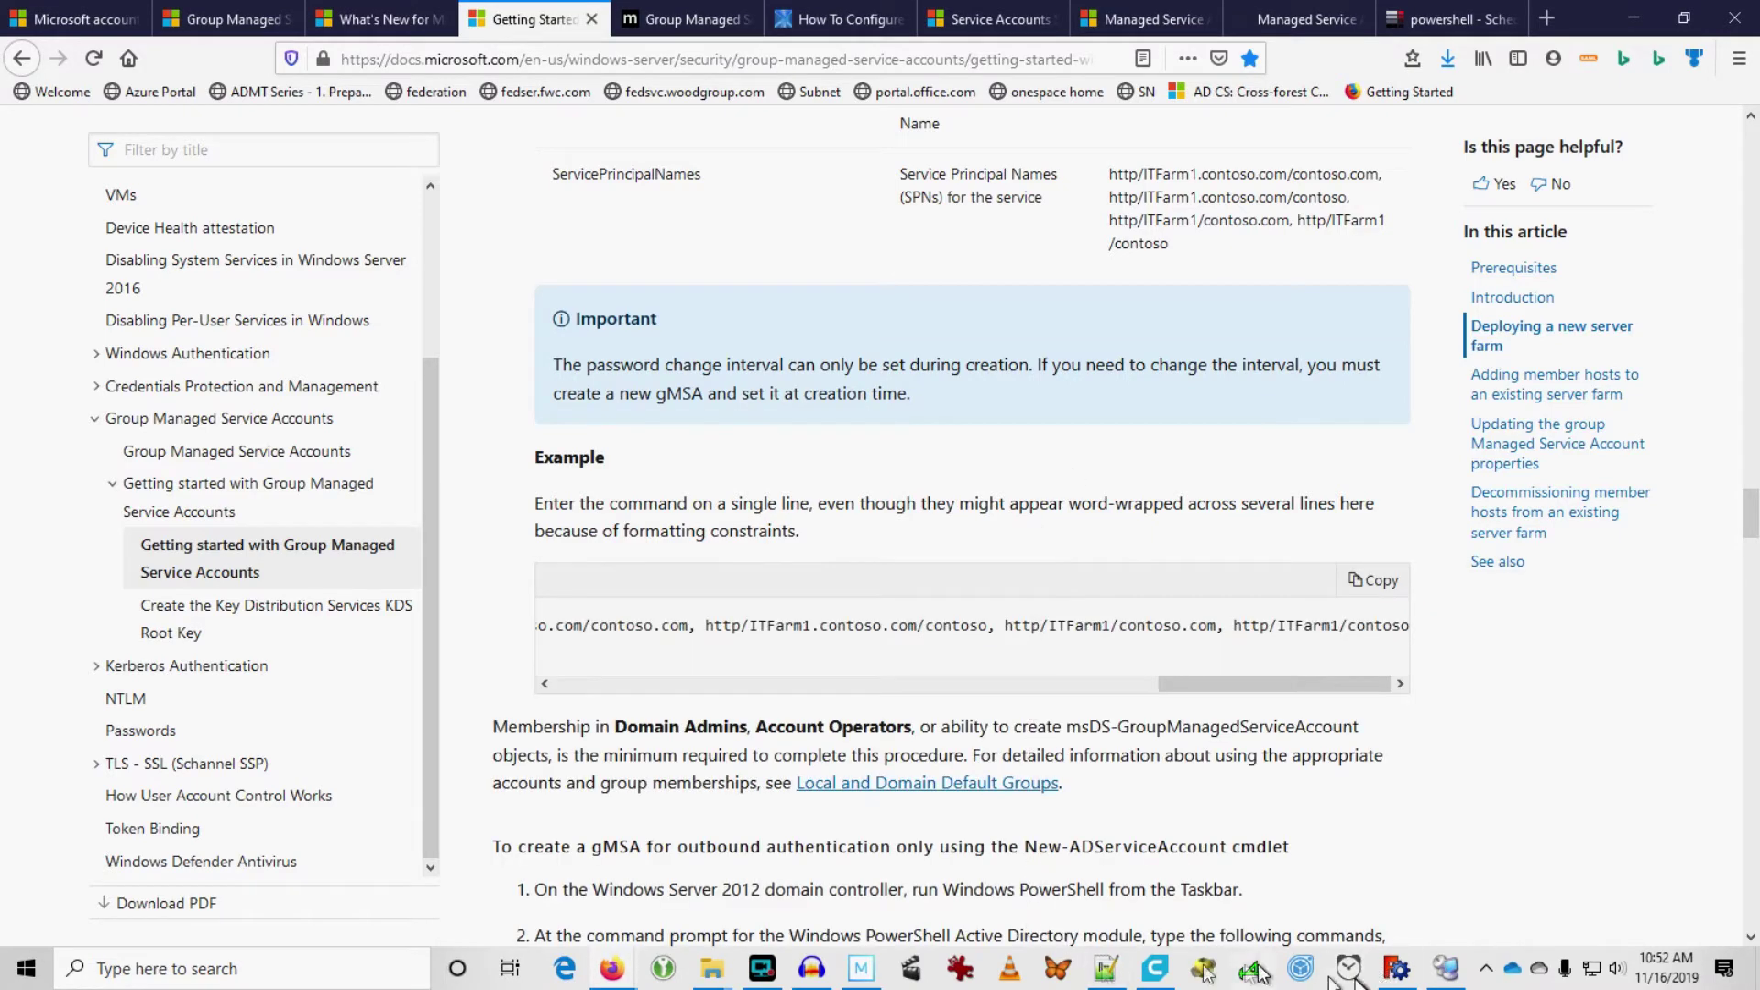
click(1106, 968)
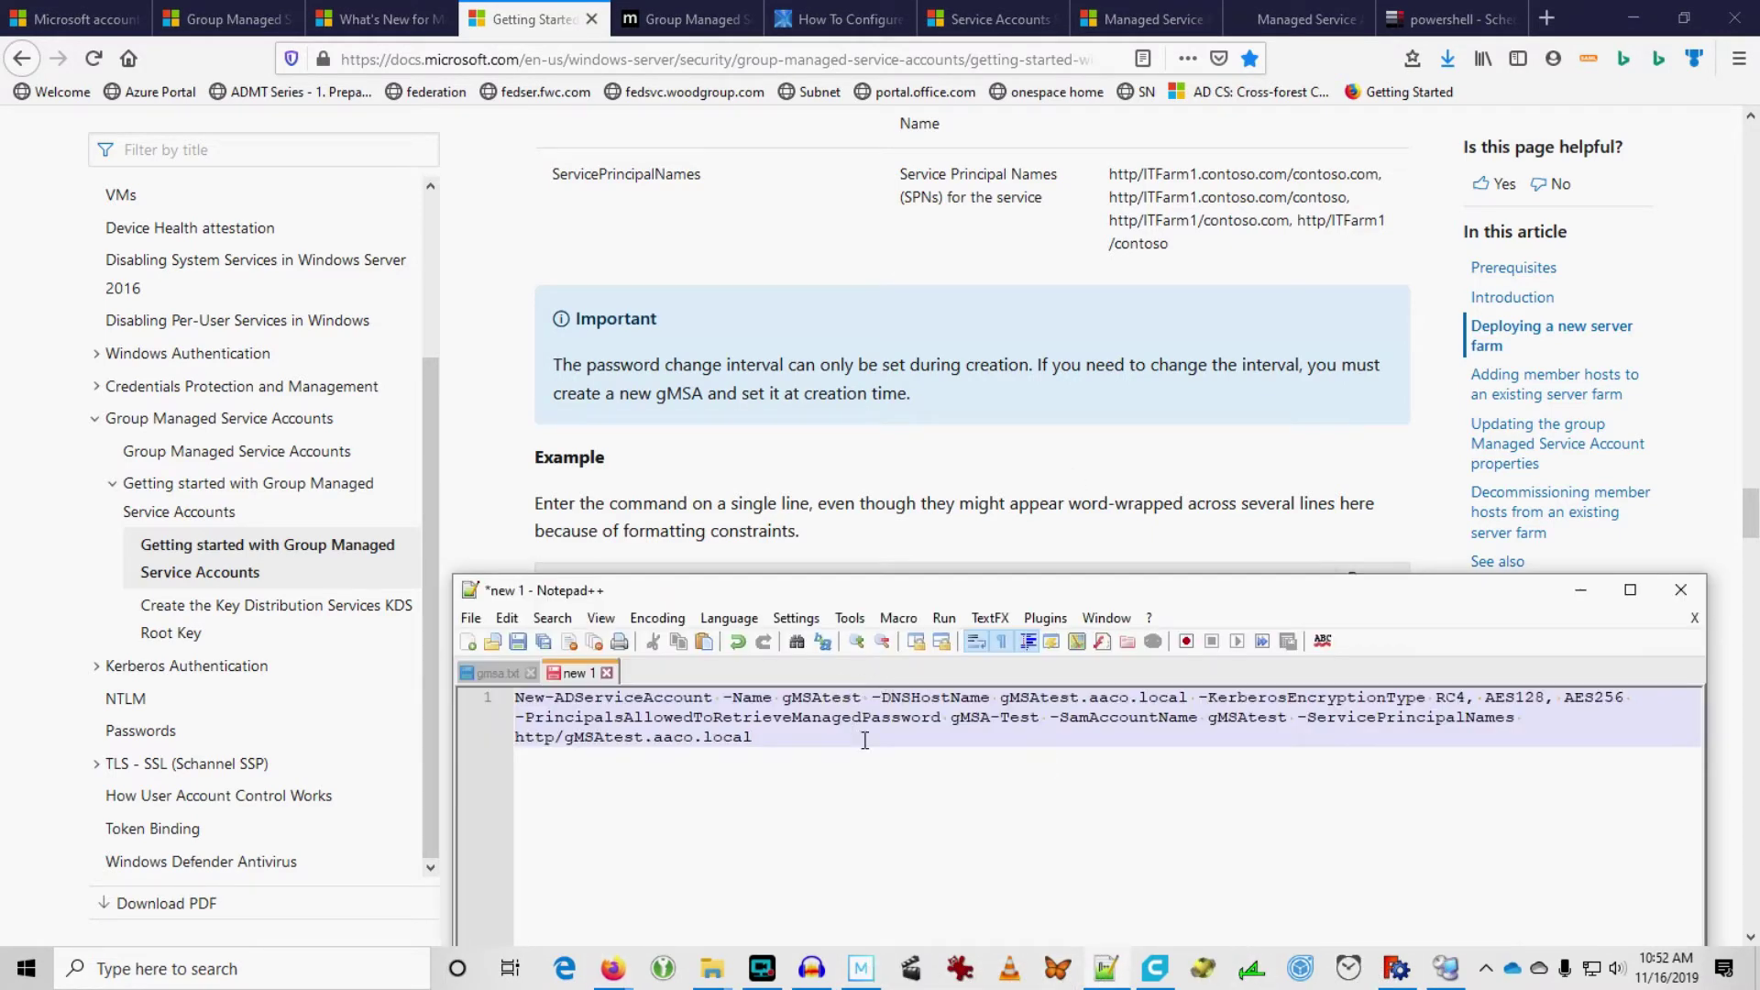
Step: Duplicate the SPN, appending /aaco.local to one and /aaco to the other
key(shift+Home)
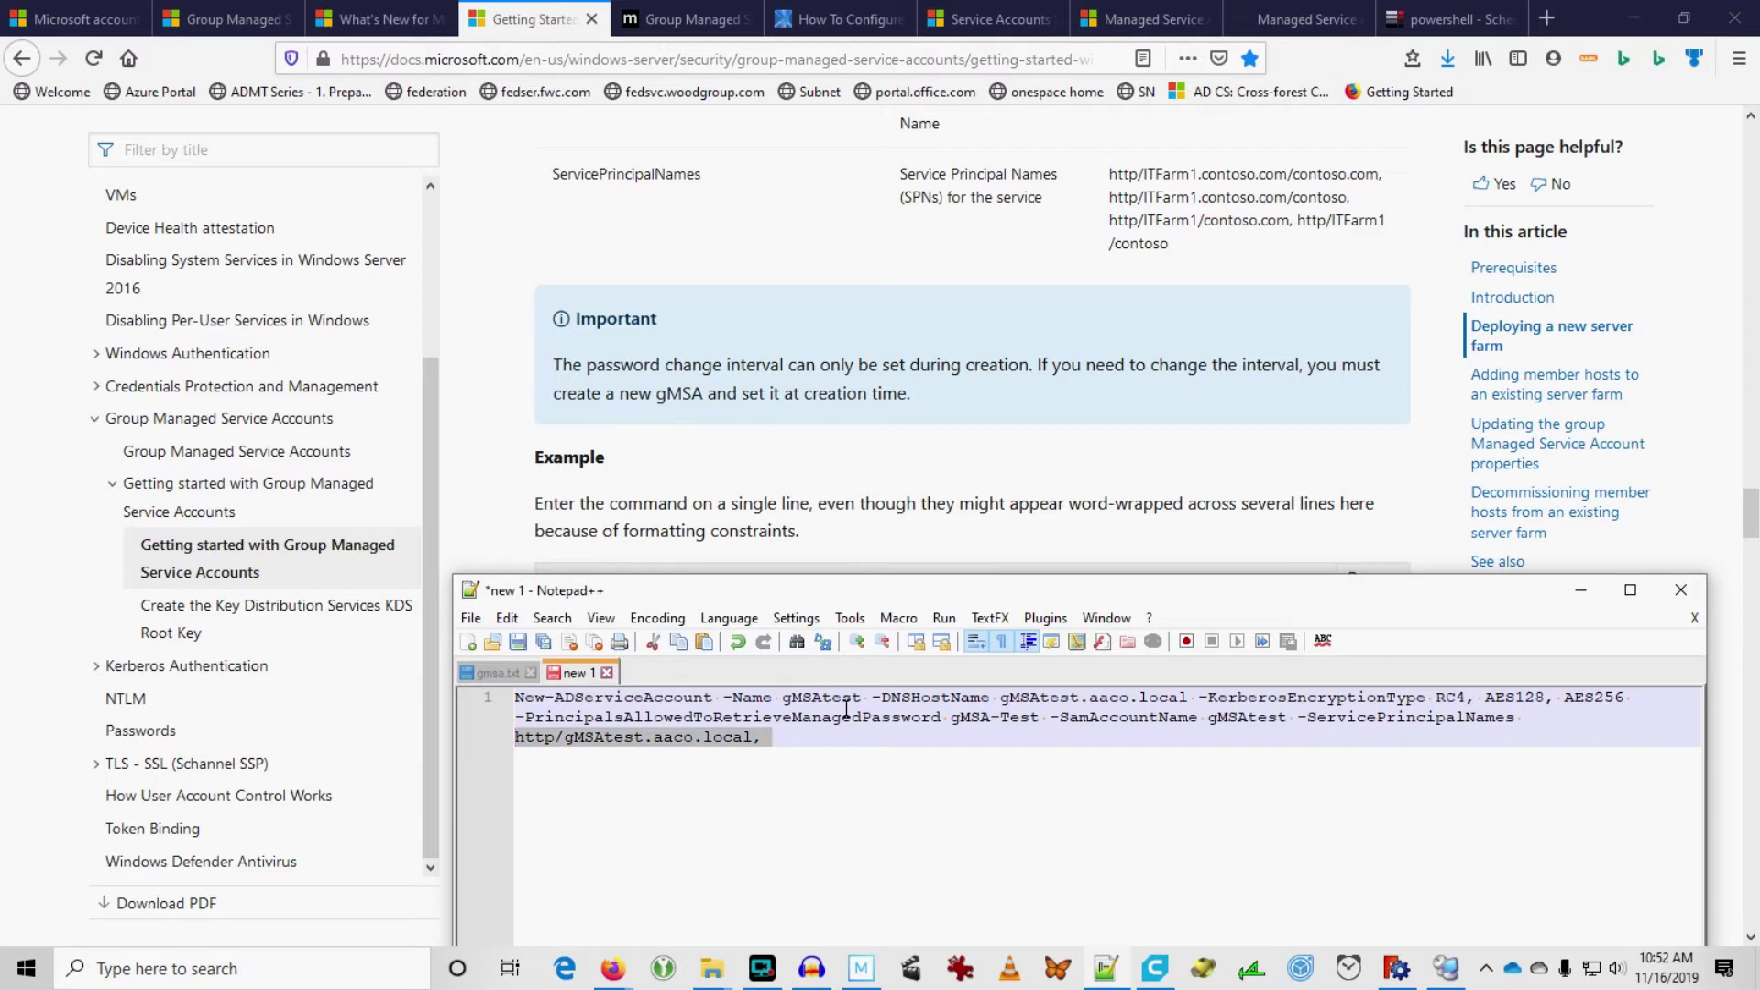
key(ctrl+c)
key(End)
key(ctrl+v)
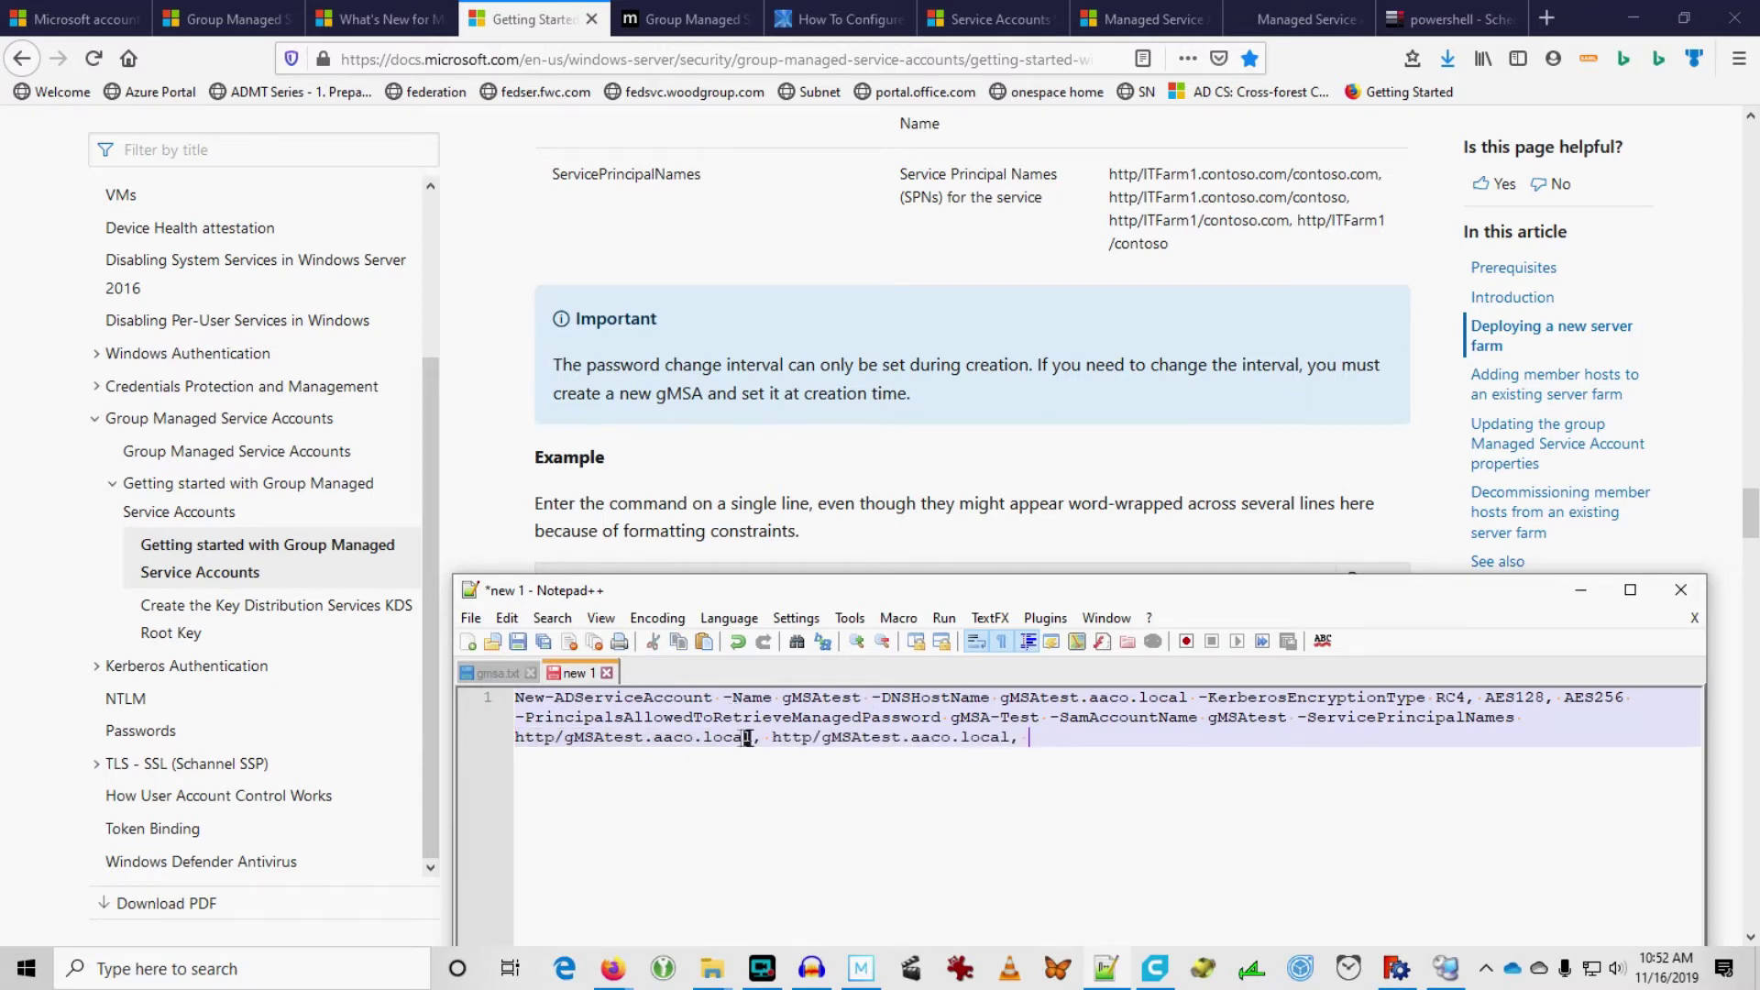
text(/aaco.local)
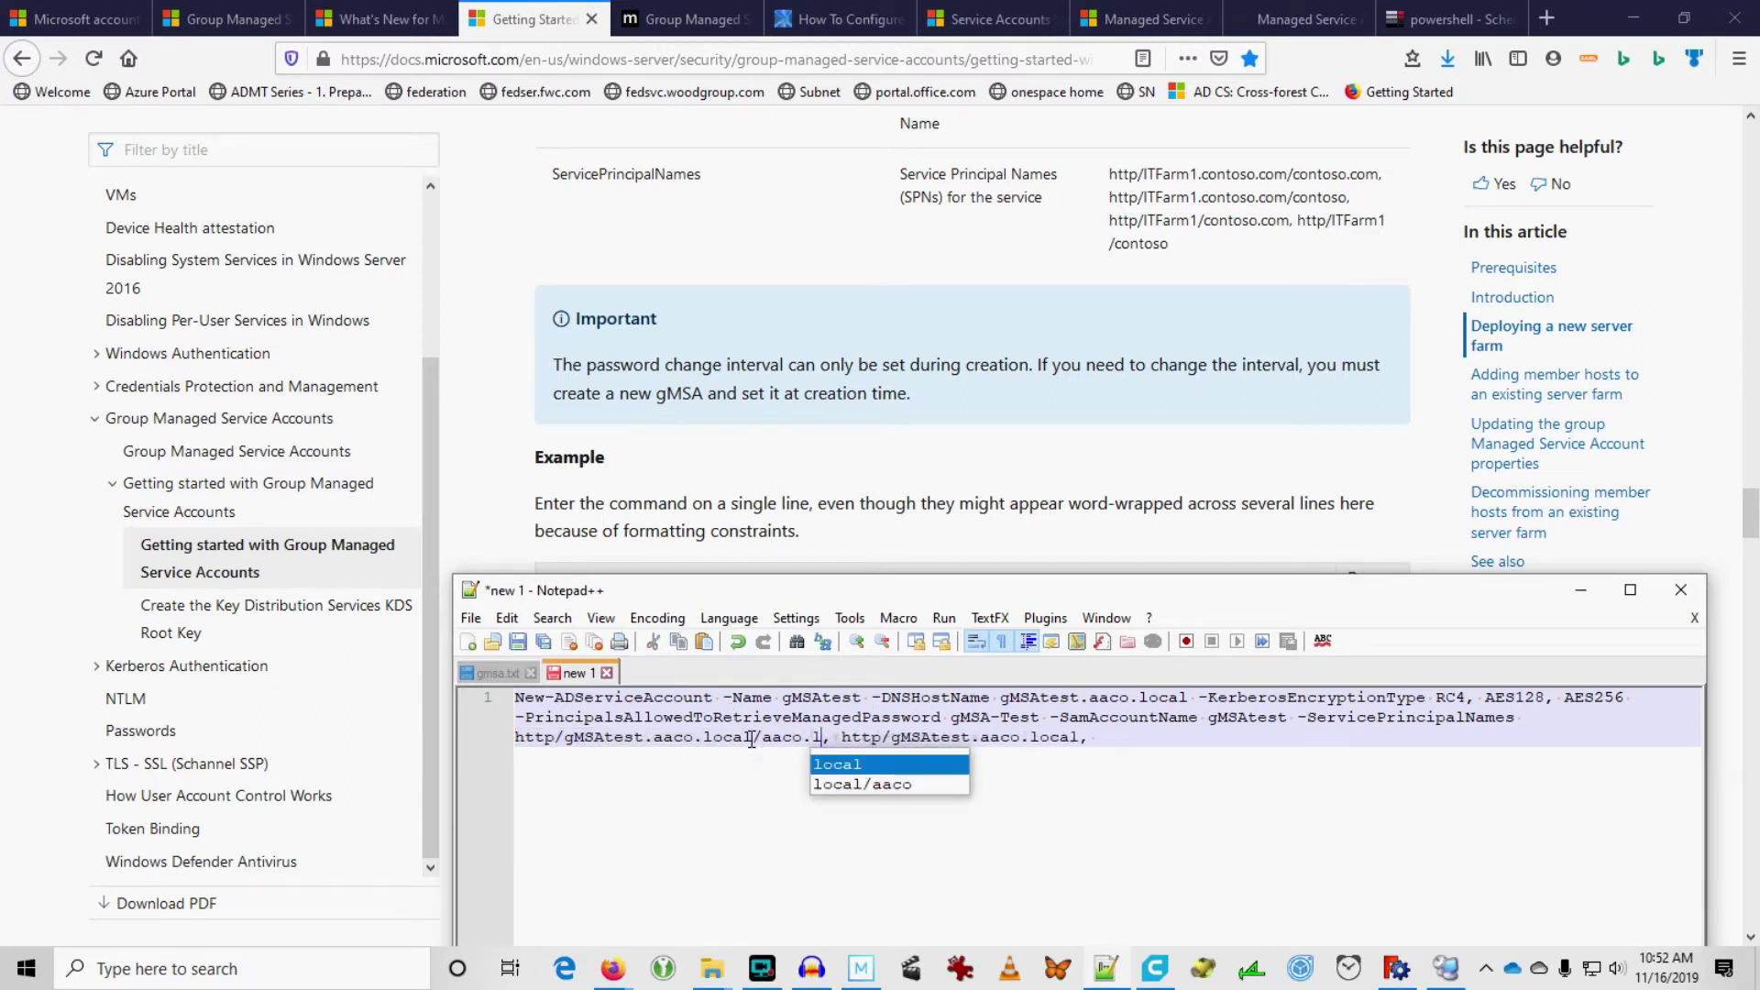
click(1122, 739)
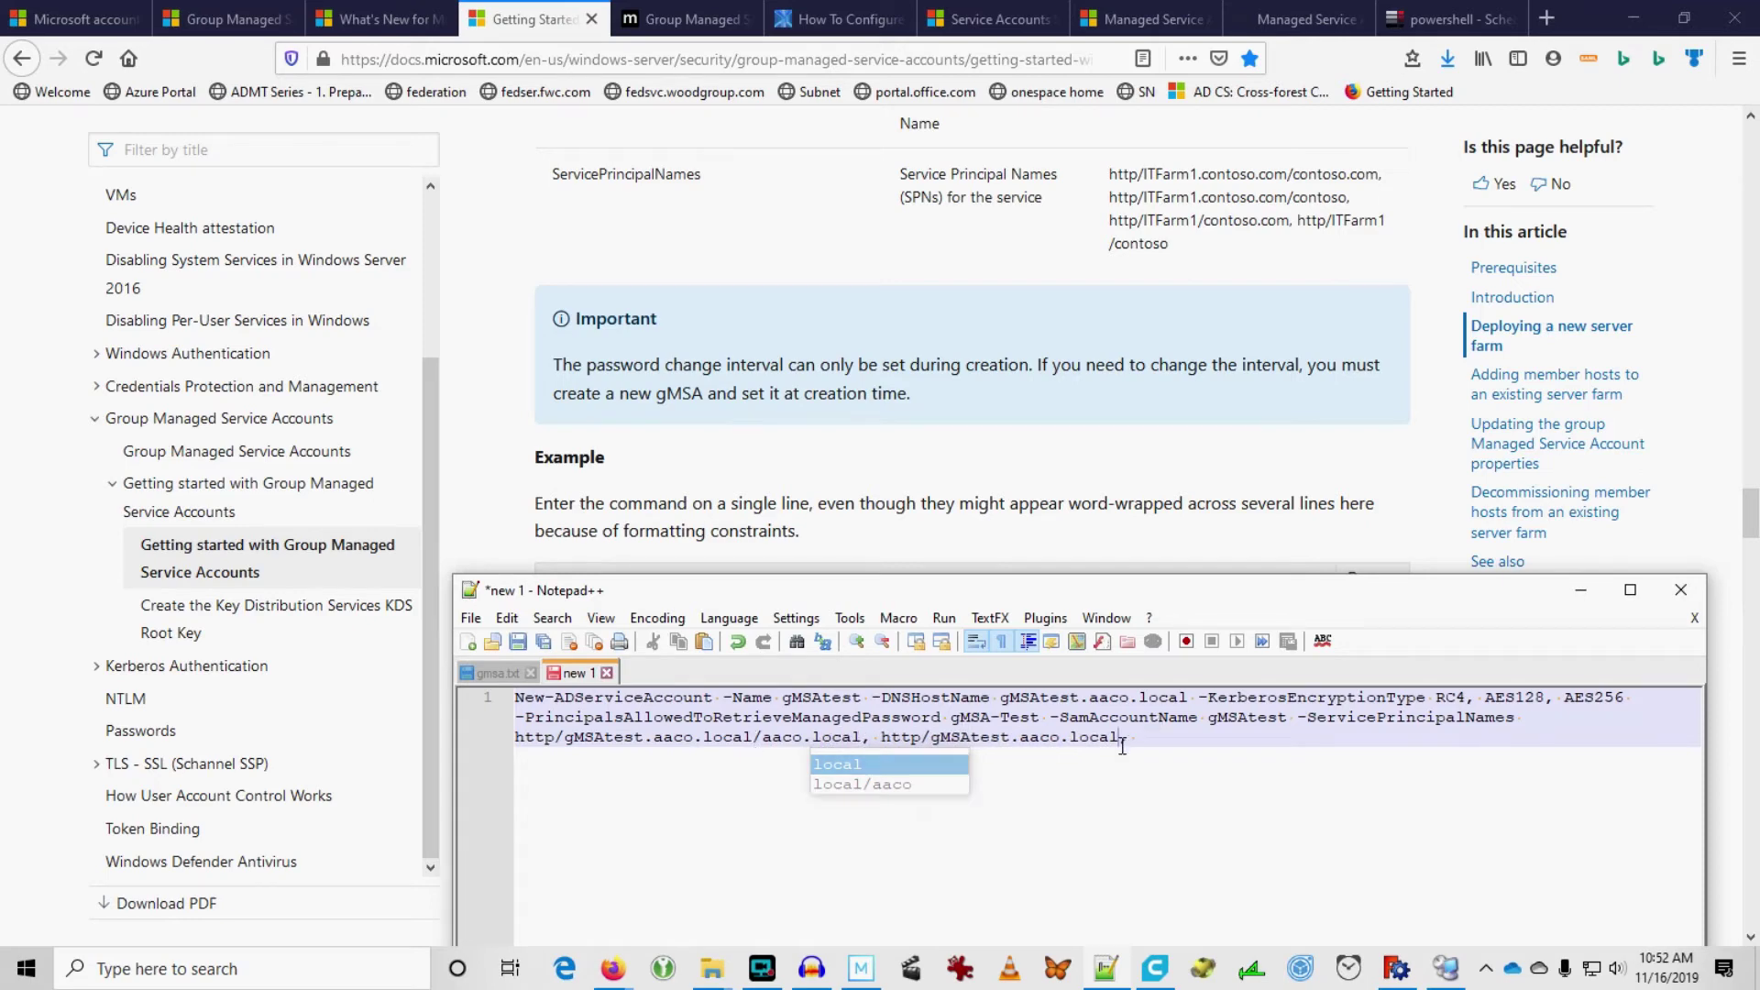
text(/aa)
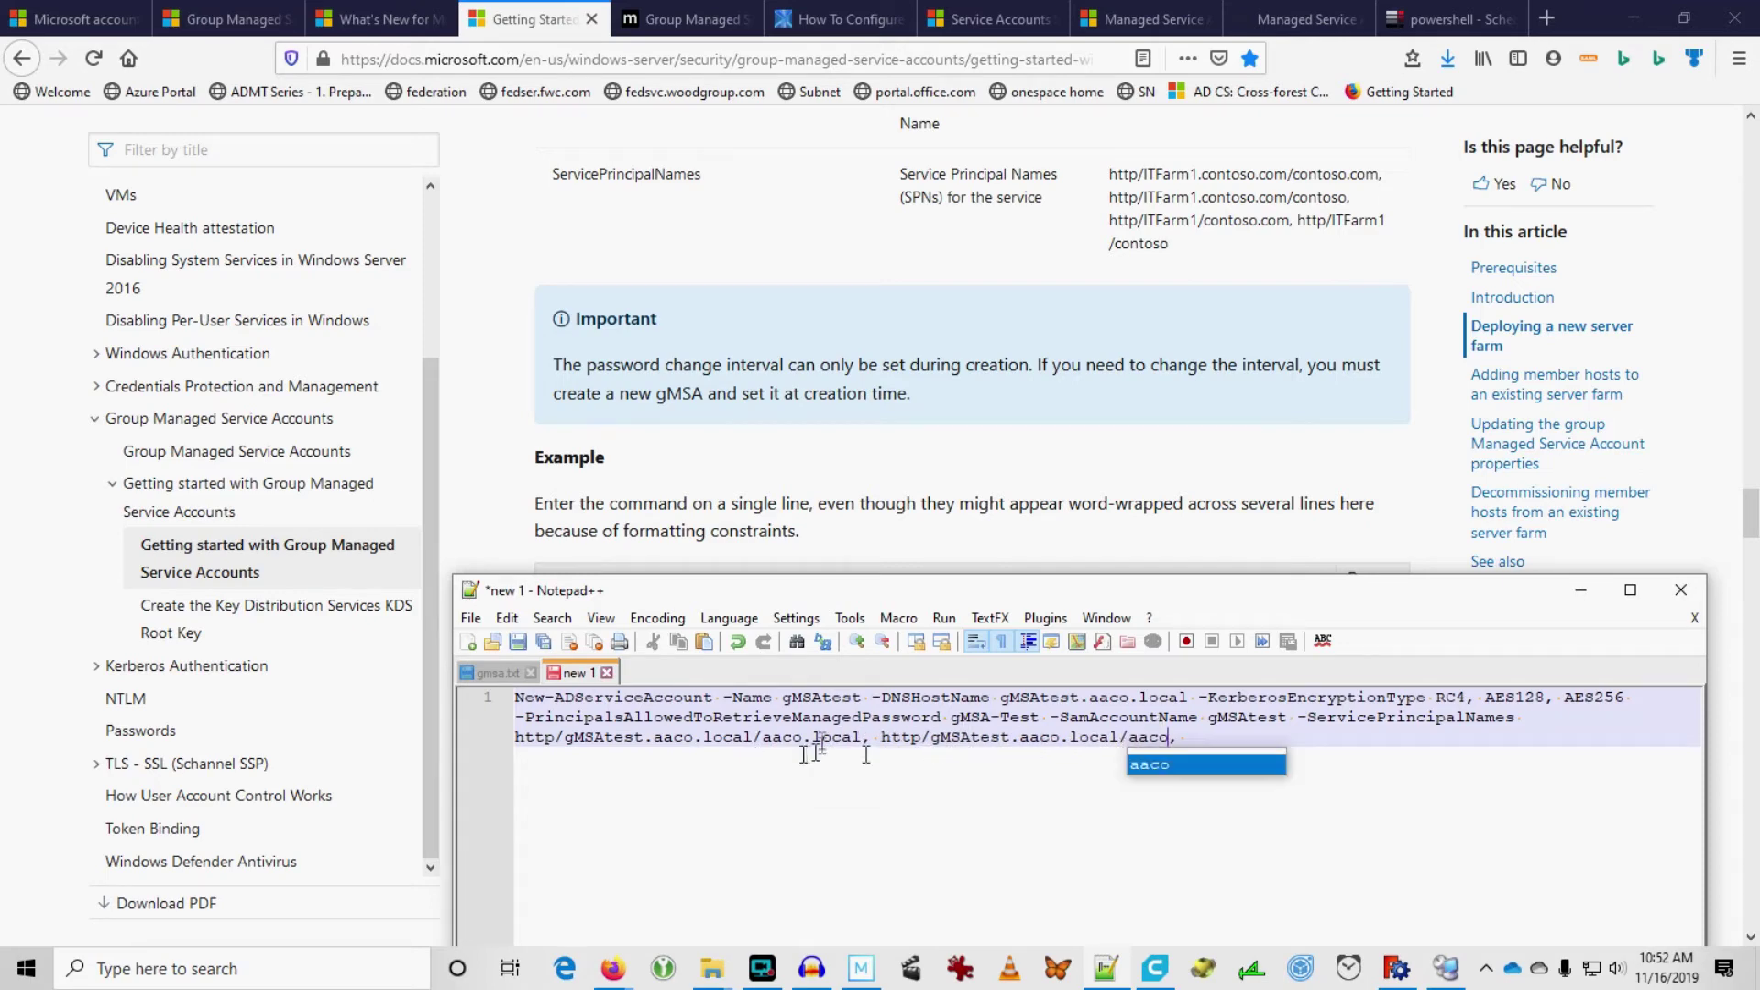
text(co,)
Step: Copy the SPN pair, shorten the copies' host to gMSAtest, and select the finished command
drag(1205, 738, 532, 739)
key(ctrl+c)
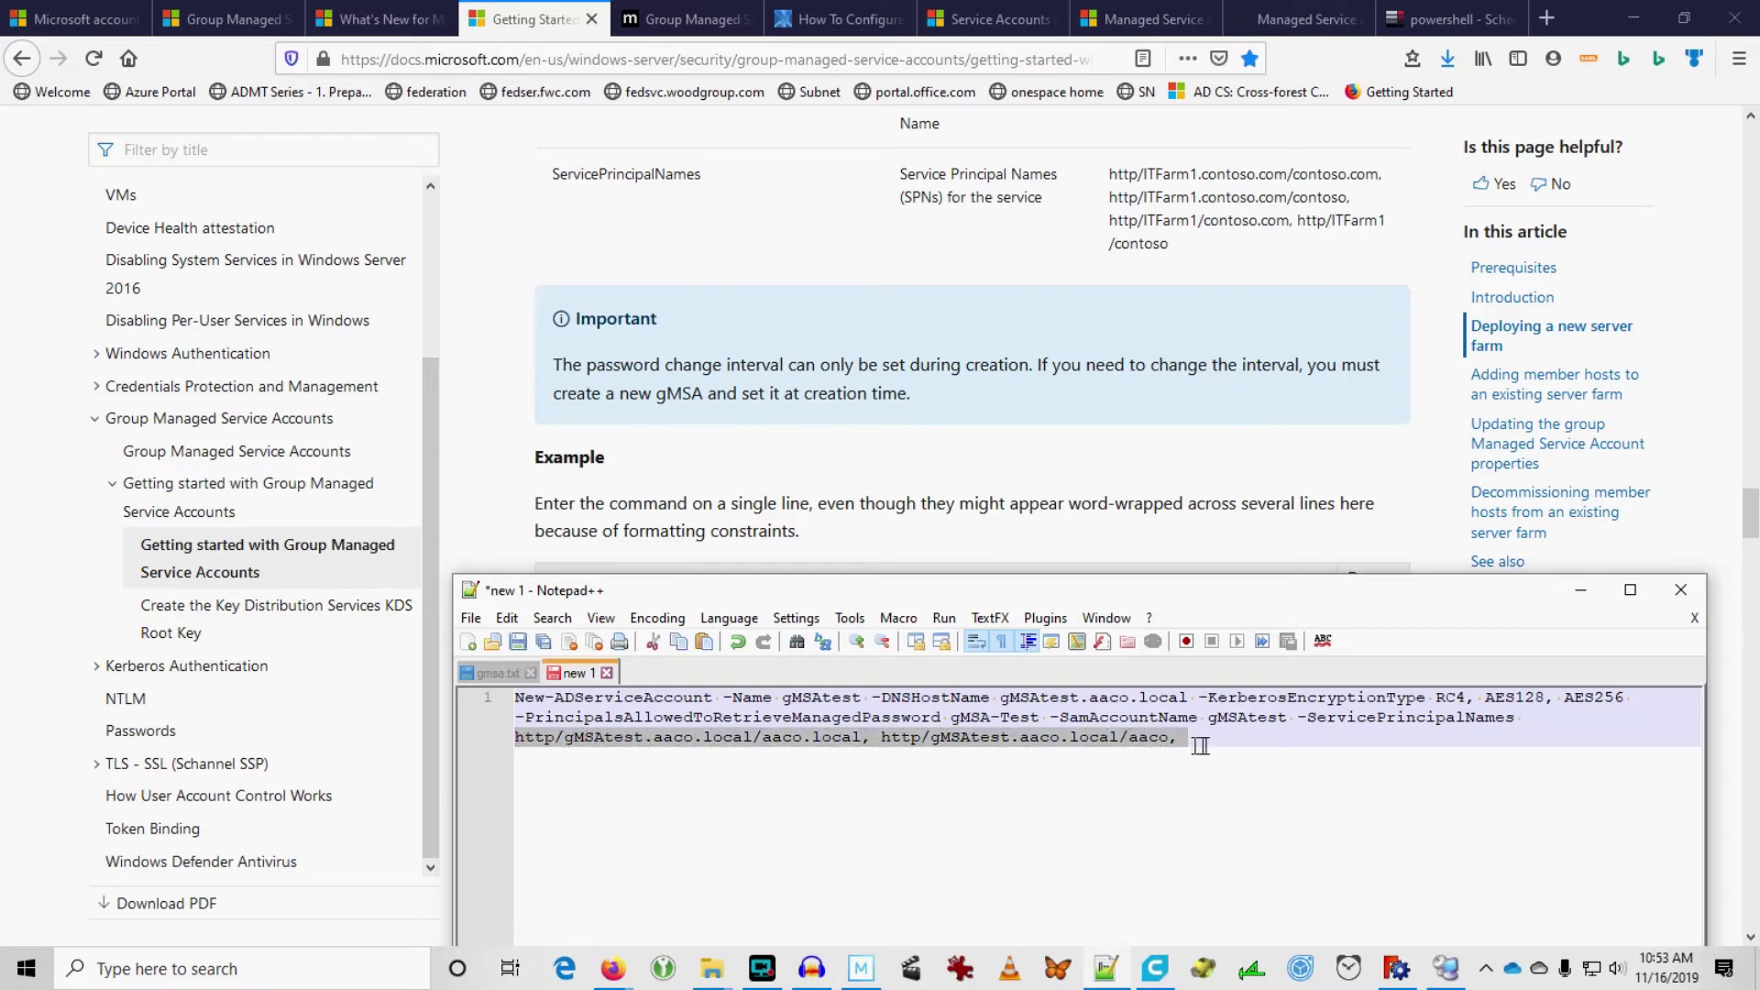
key(End)
key(ctrl+v)
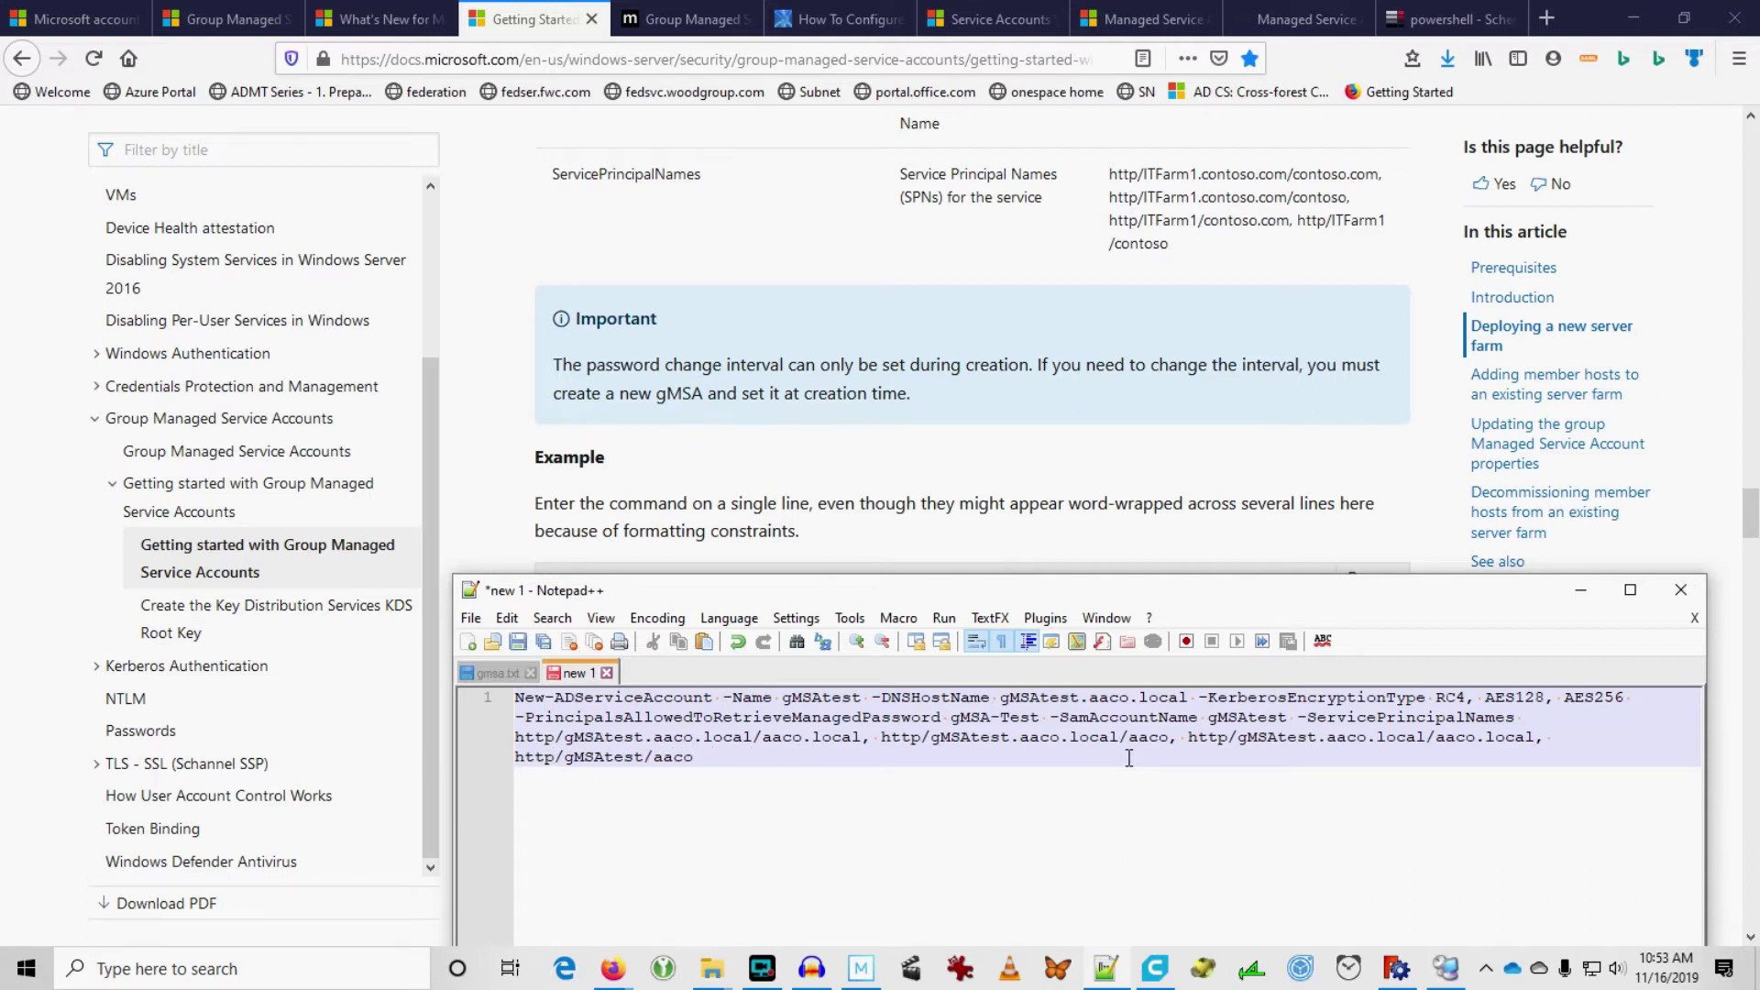
key(BackSpace)
key(BackSpace)
key(BackSpace)
key(BackSpace)
key(BackSpace)
key(BackSpace)
key(BackSpace)
key(BackSpace)
key(BackSpace)
key(BackSpace)
key(BackSpace)
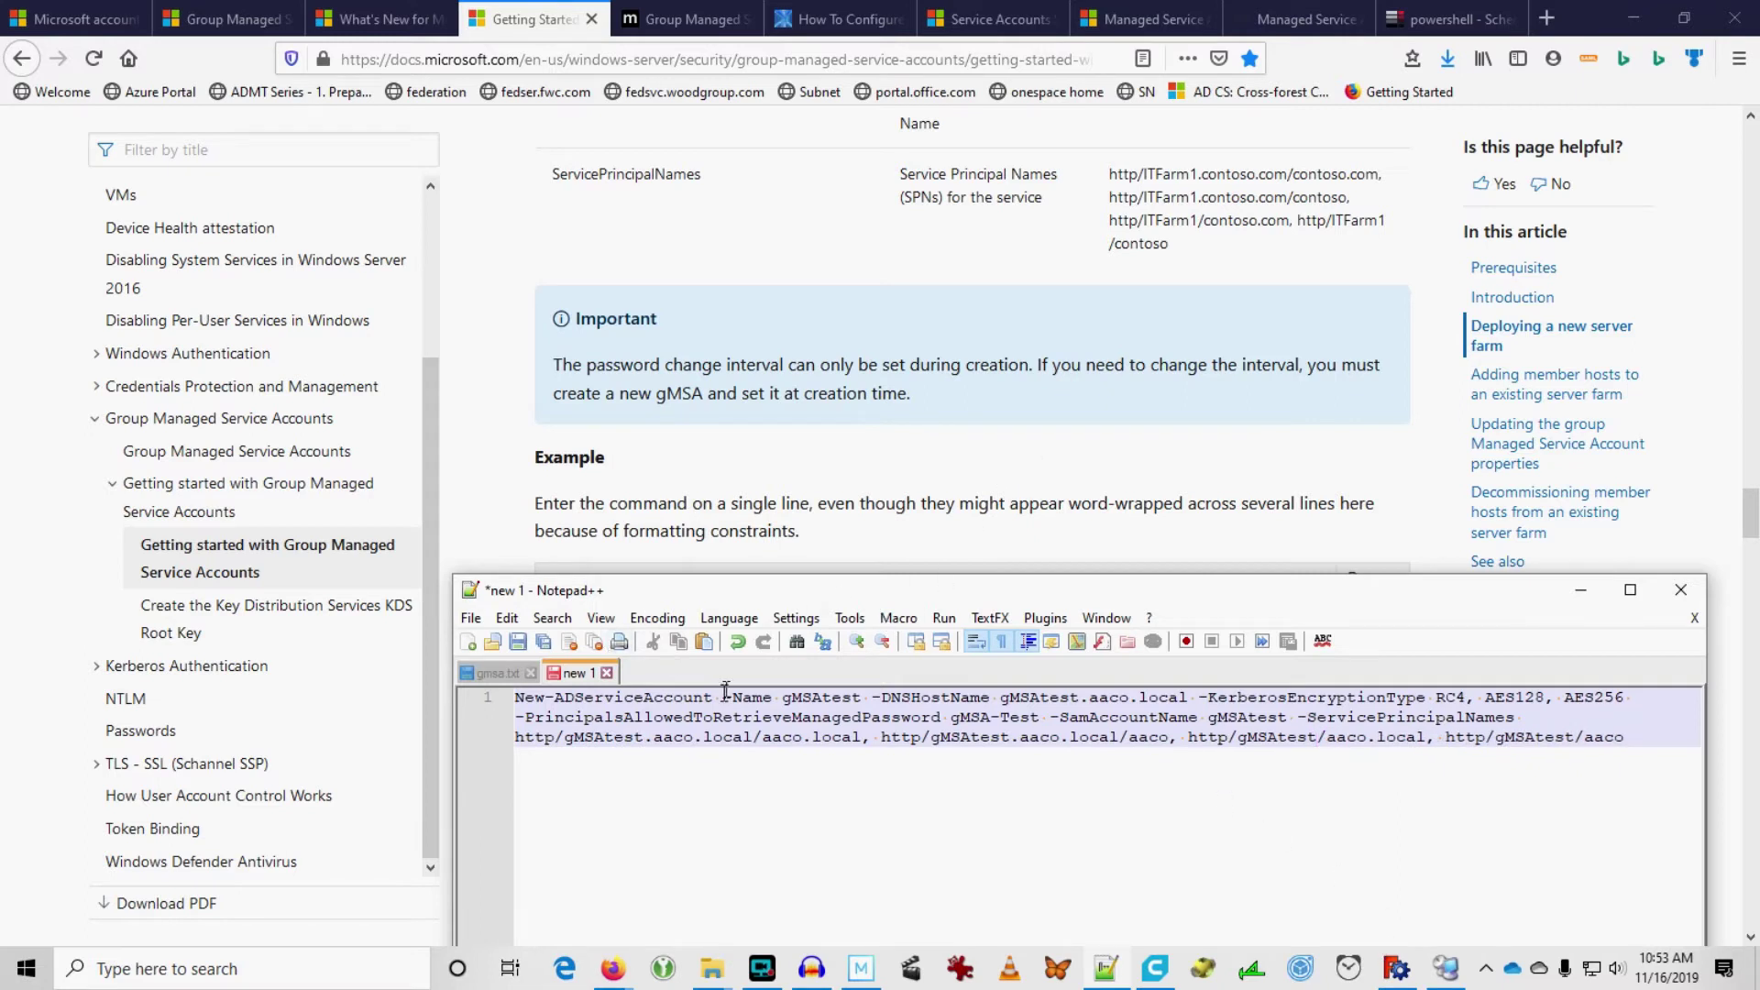
drag(1424, 739, 509, 699)
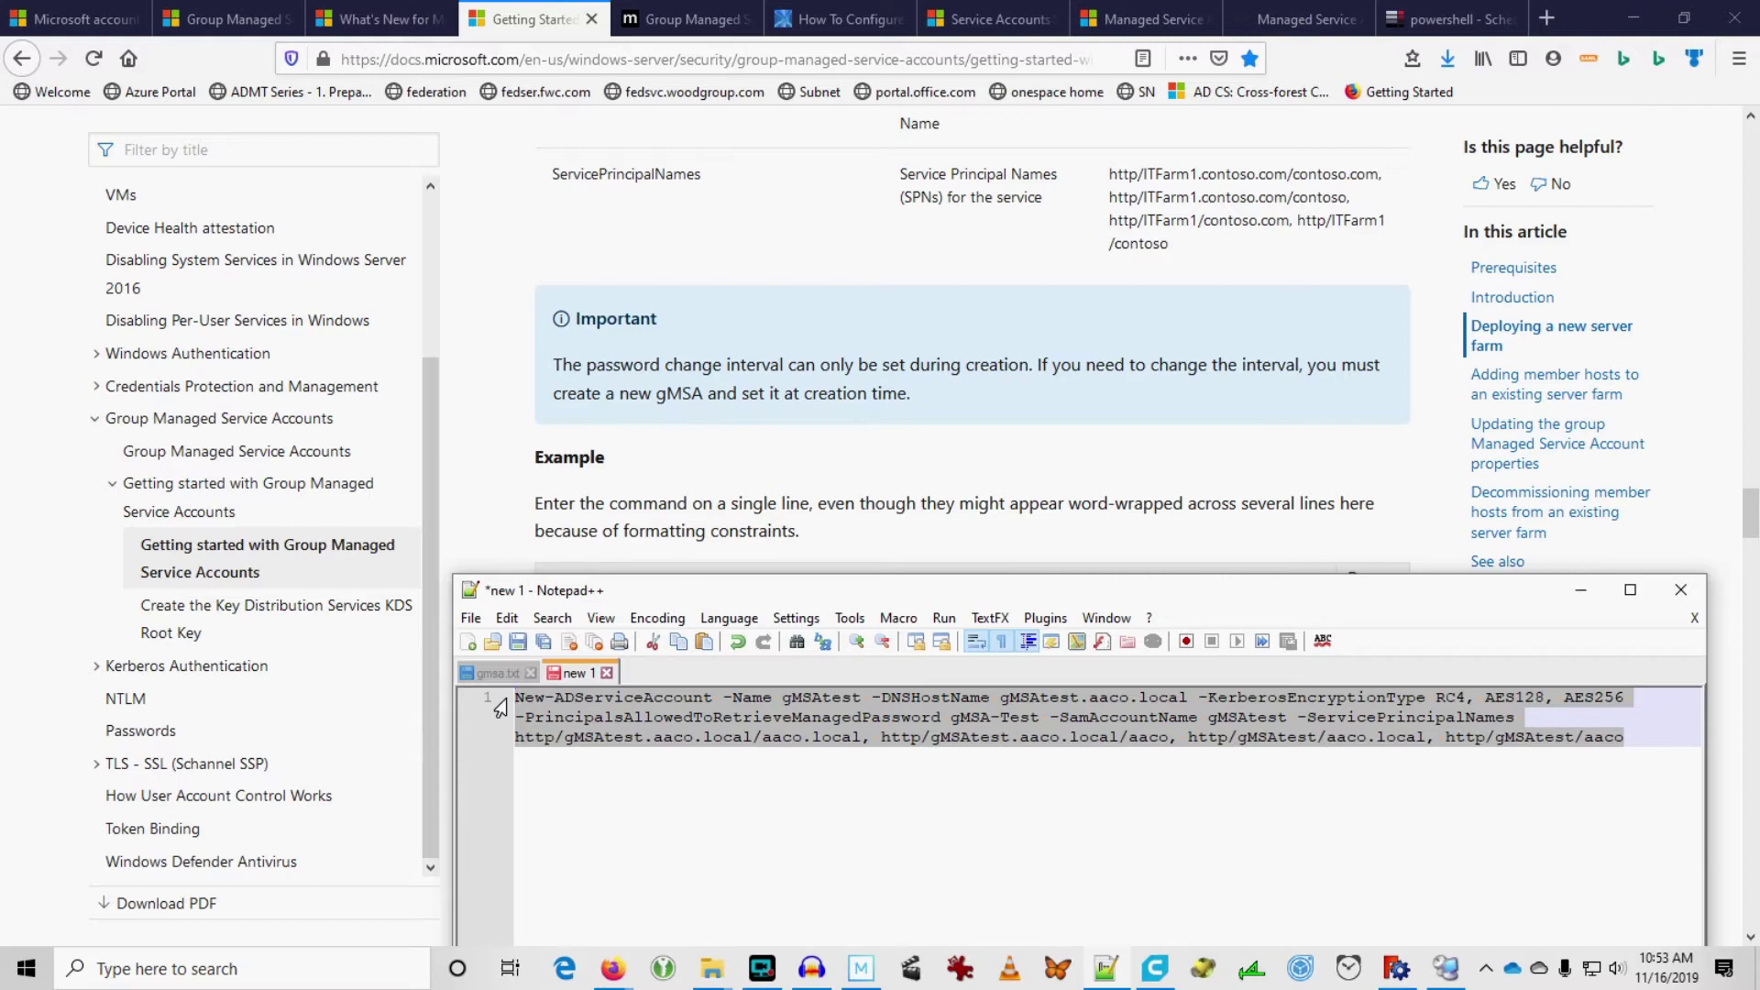
Step: Paste the gMSAtest New-ADServiceAccount command into PowerShell on TUS-DC1 and run it
click(667, 971)
click(750, 691)
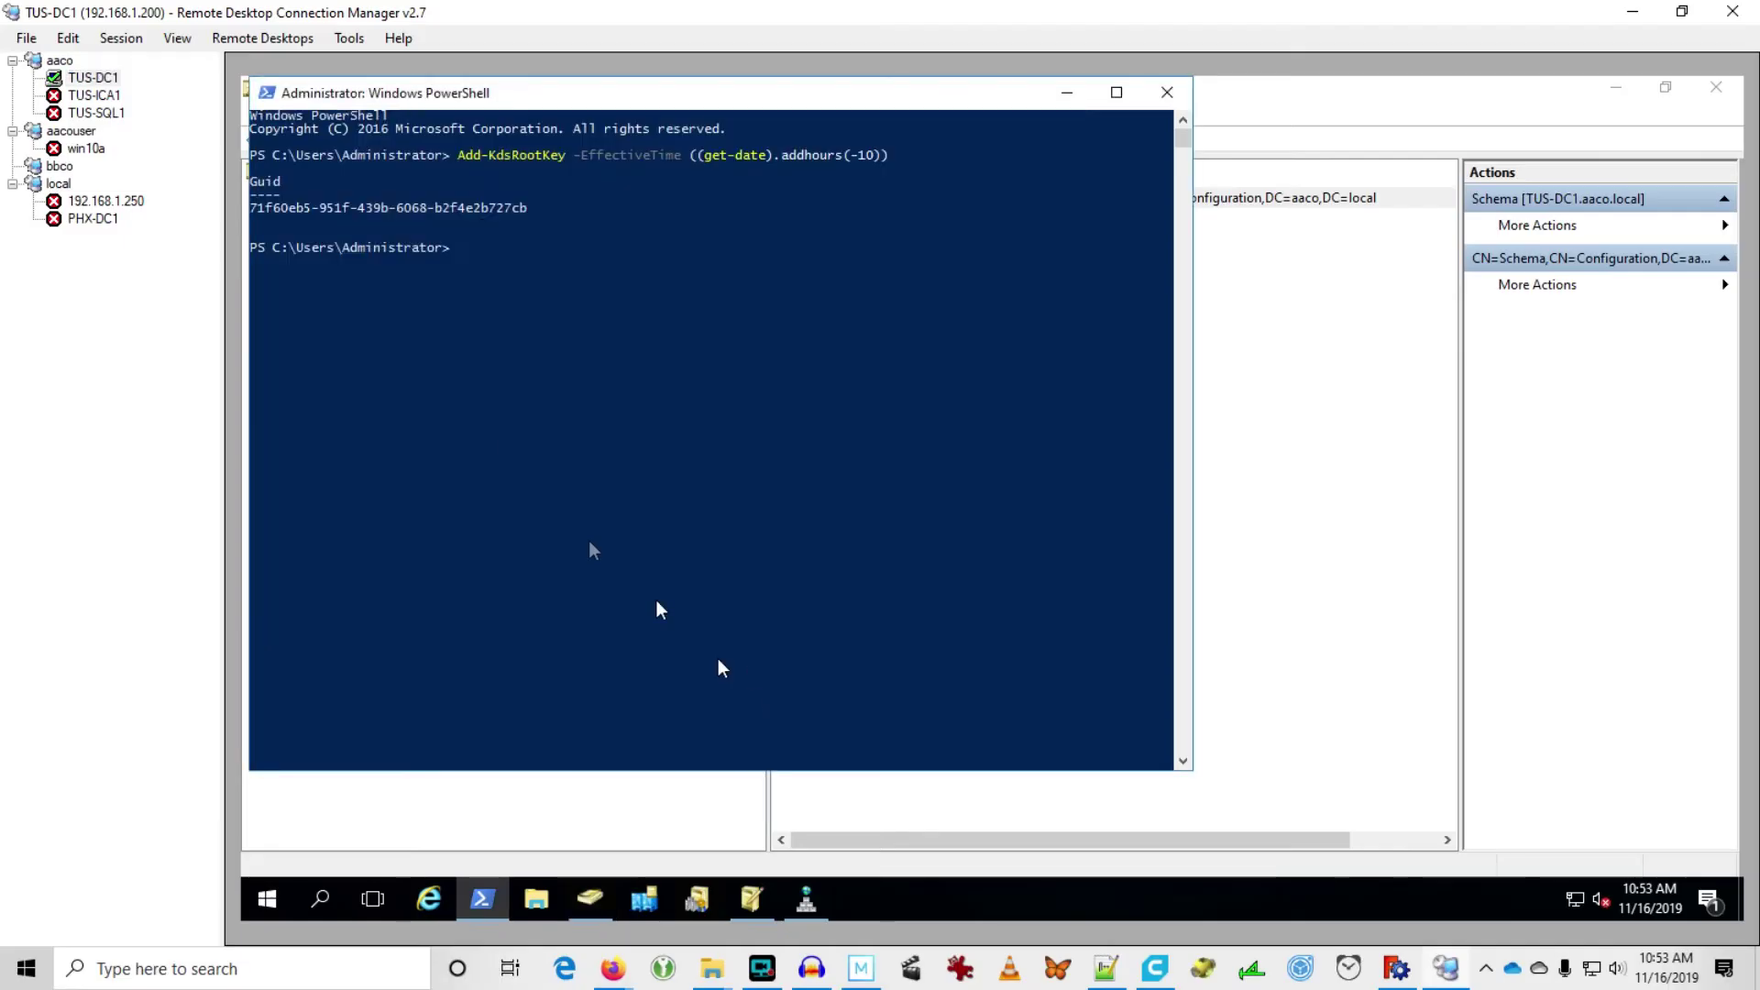
right_click(520, 439)
key(Return)
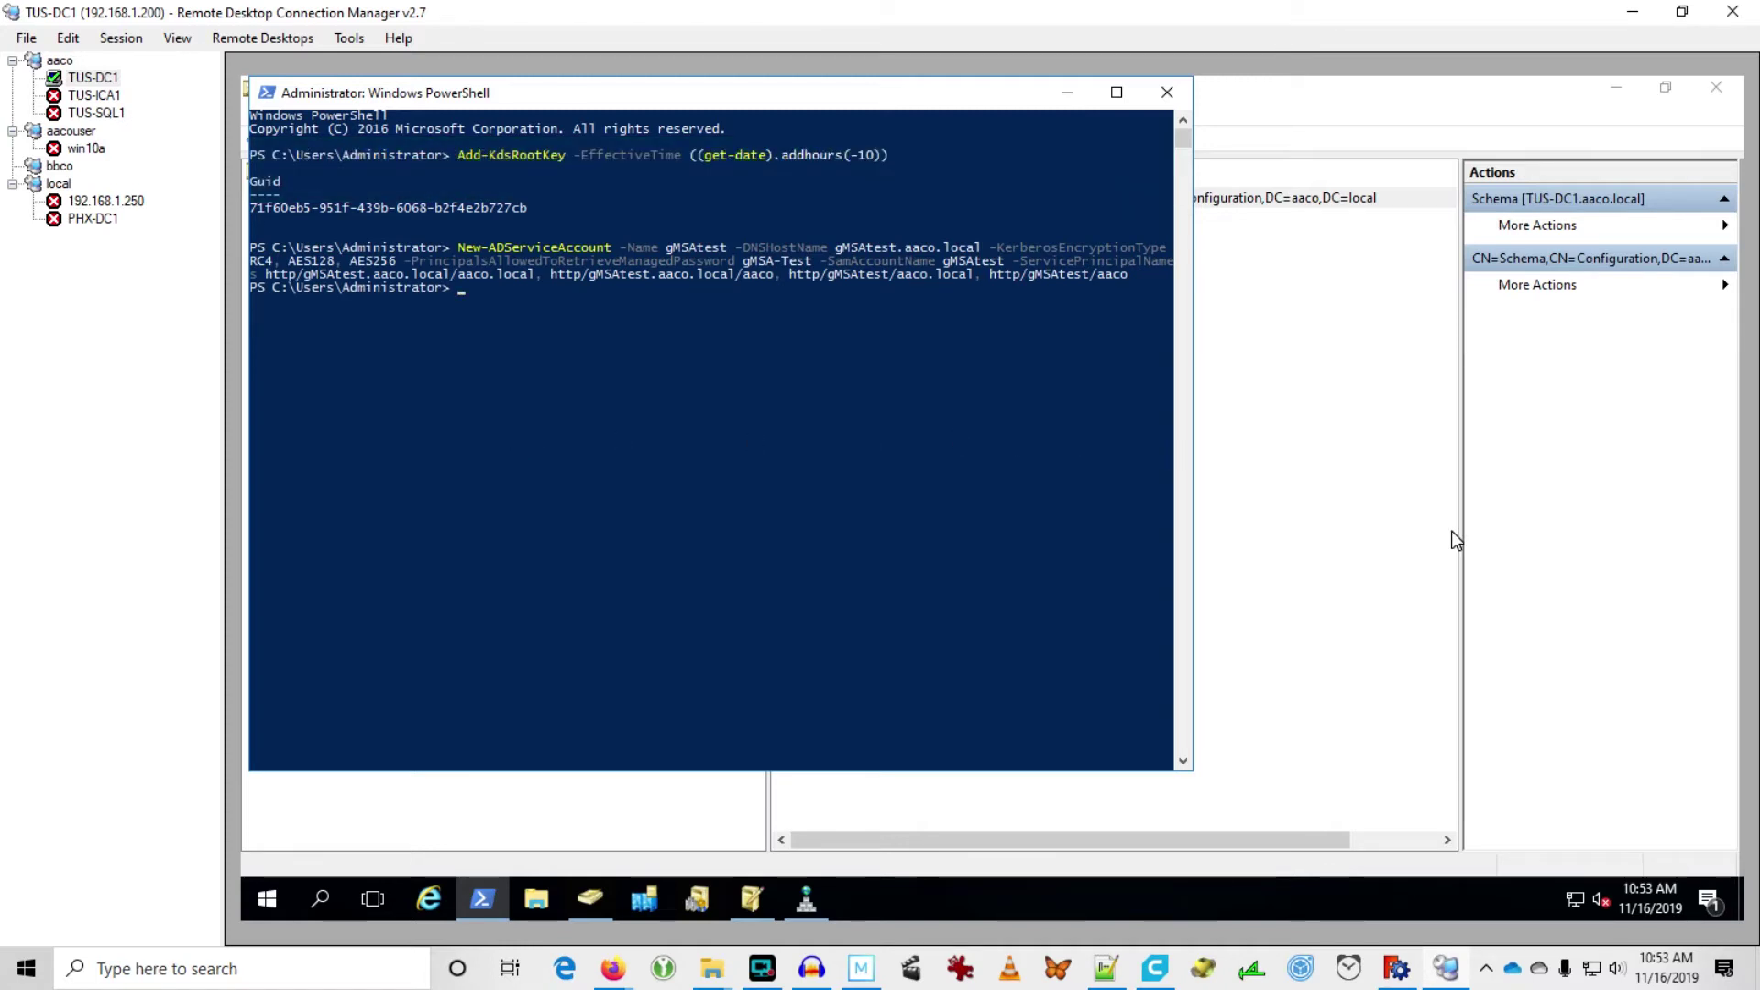
click(907, 528)
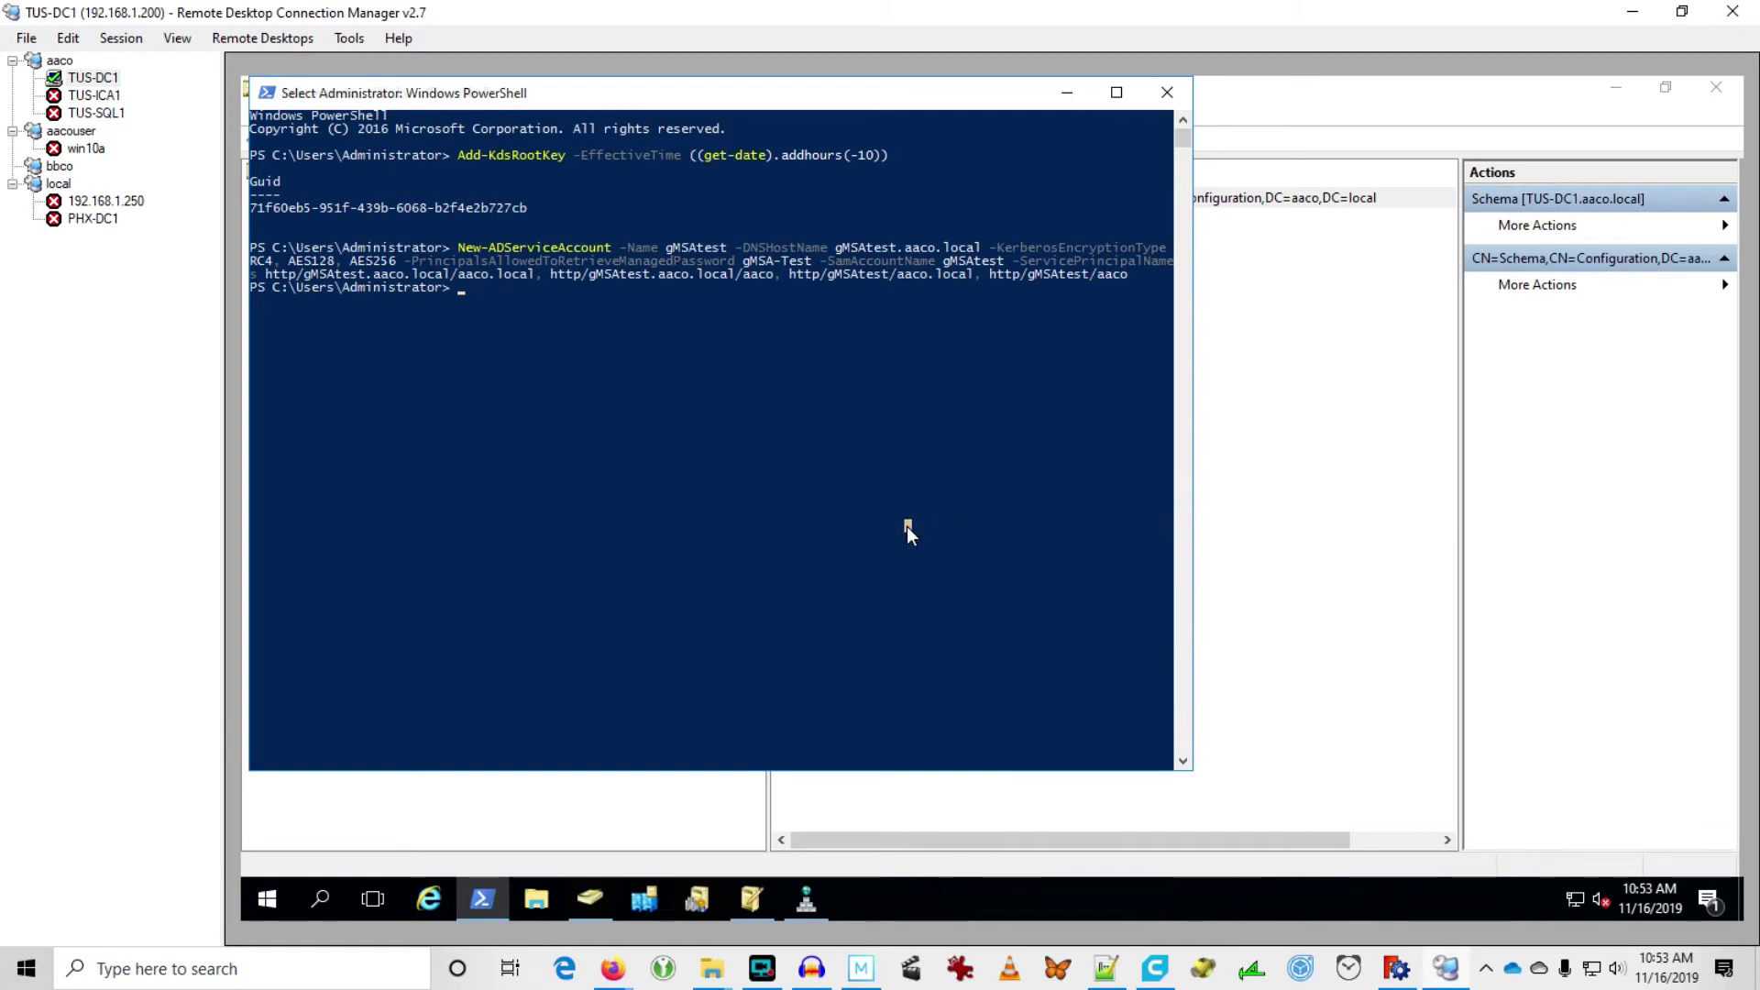
Step: Confirm gMSAtest under Managed Service Accounts in ADUC, widening the Name and Type columns
click(482, 899)
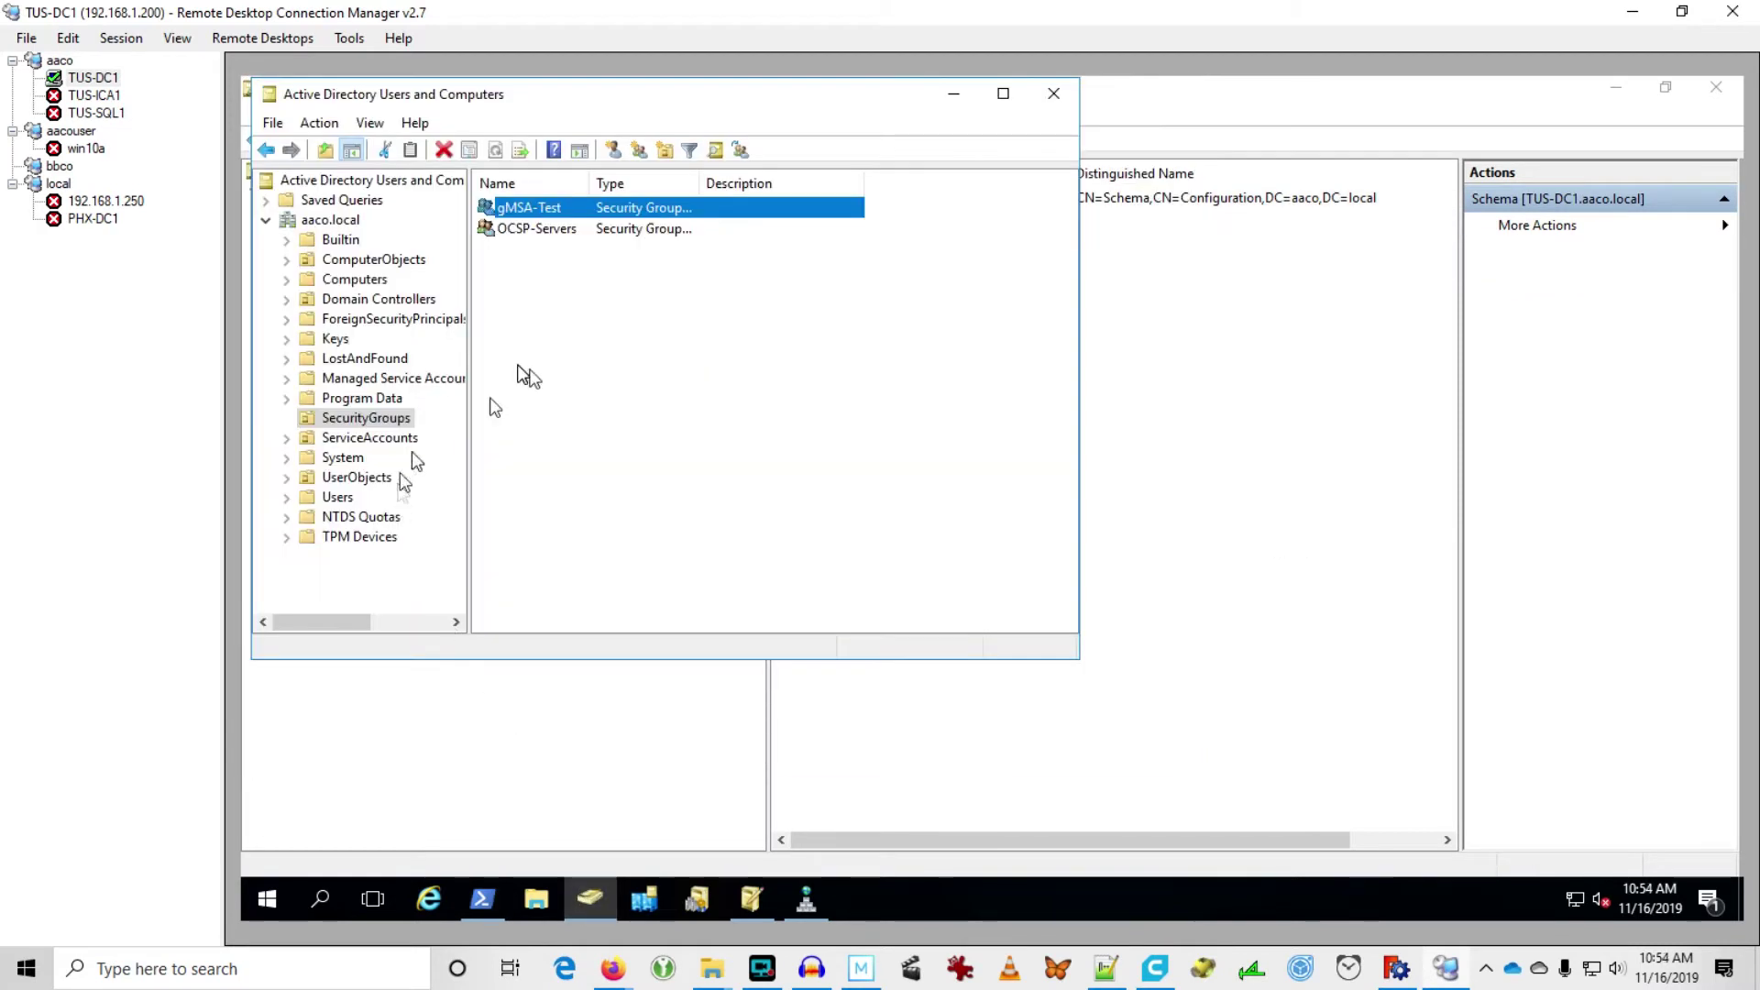
click(436, 383)
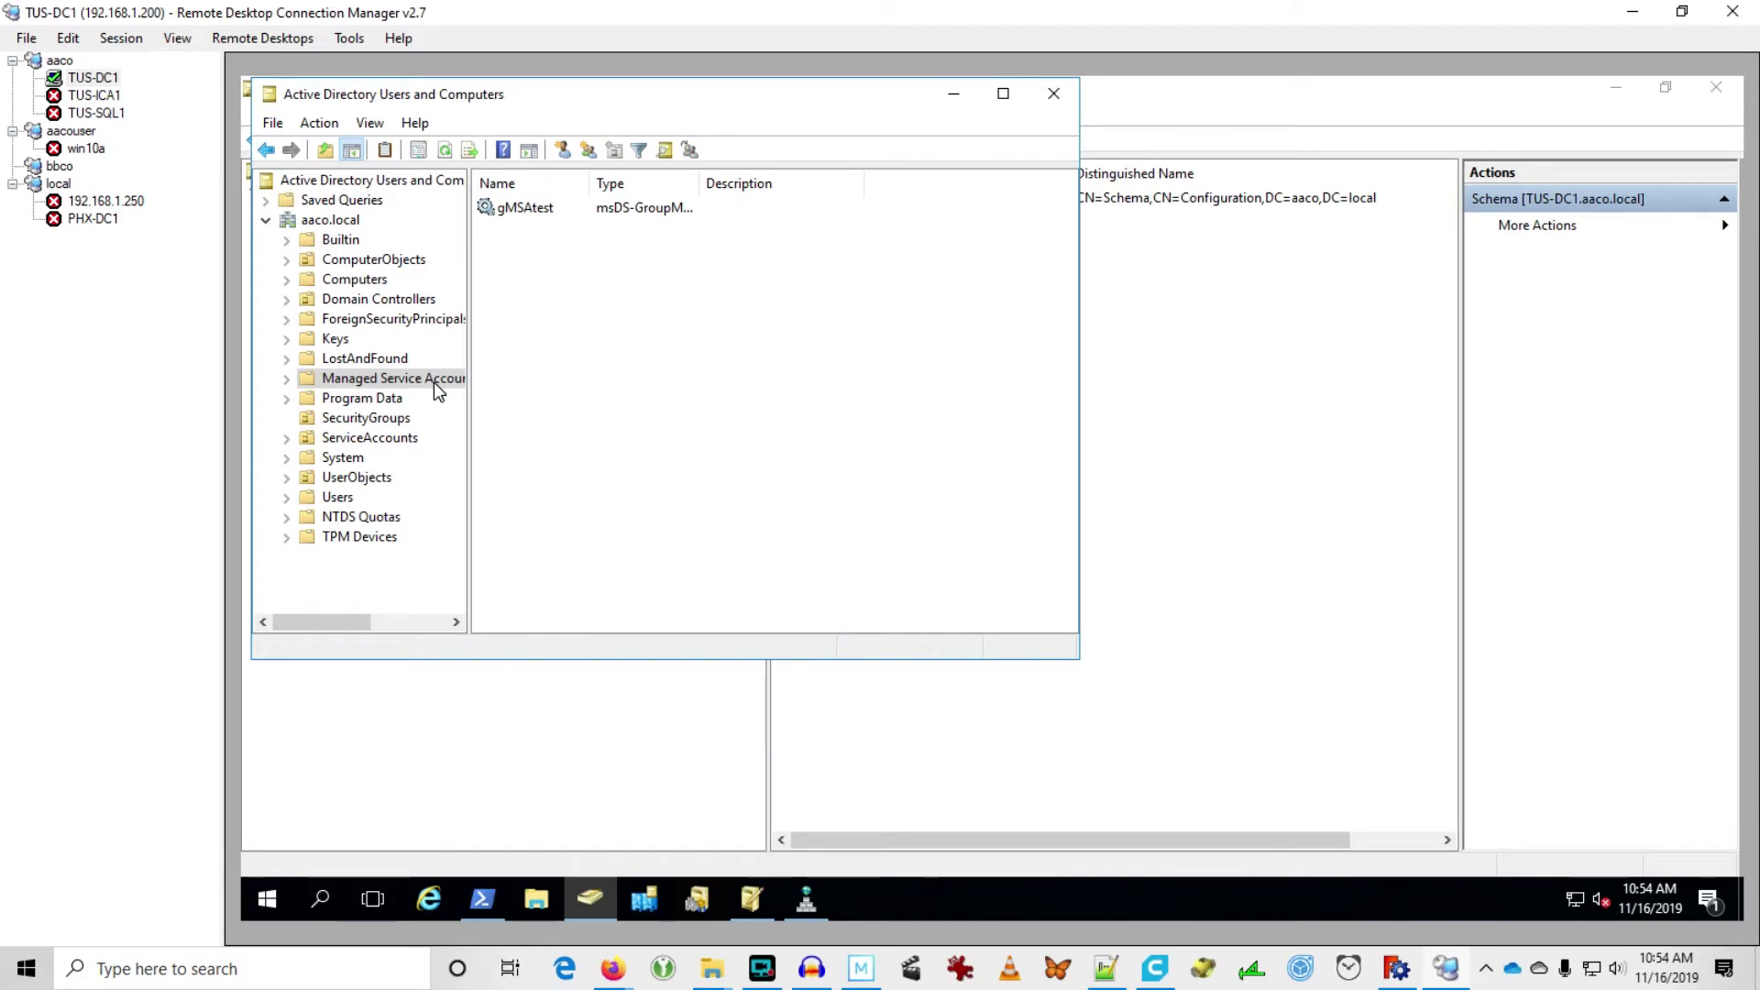
double_click(593, 187)
double_click(671, 185)
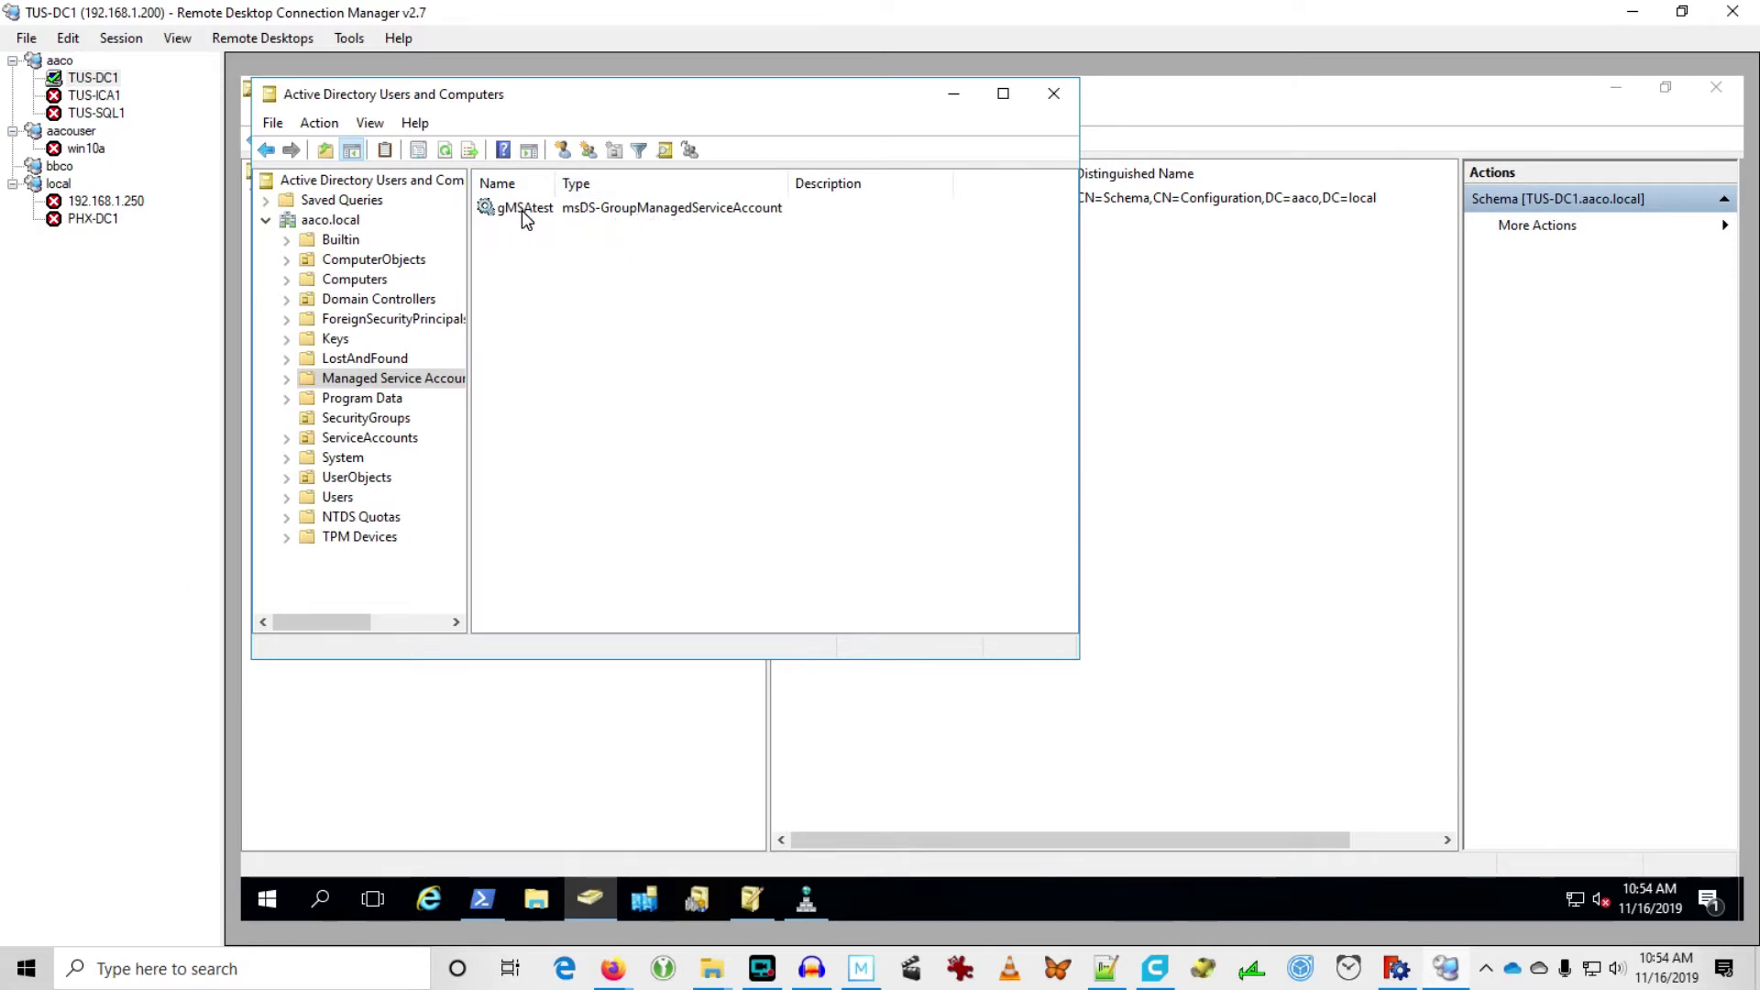
click(489, 898)
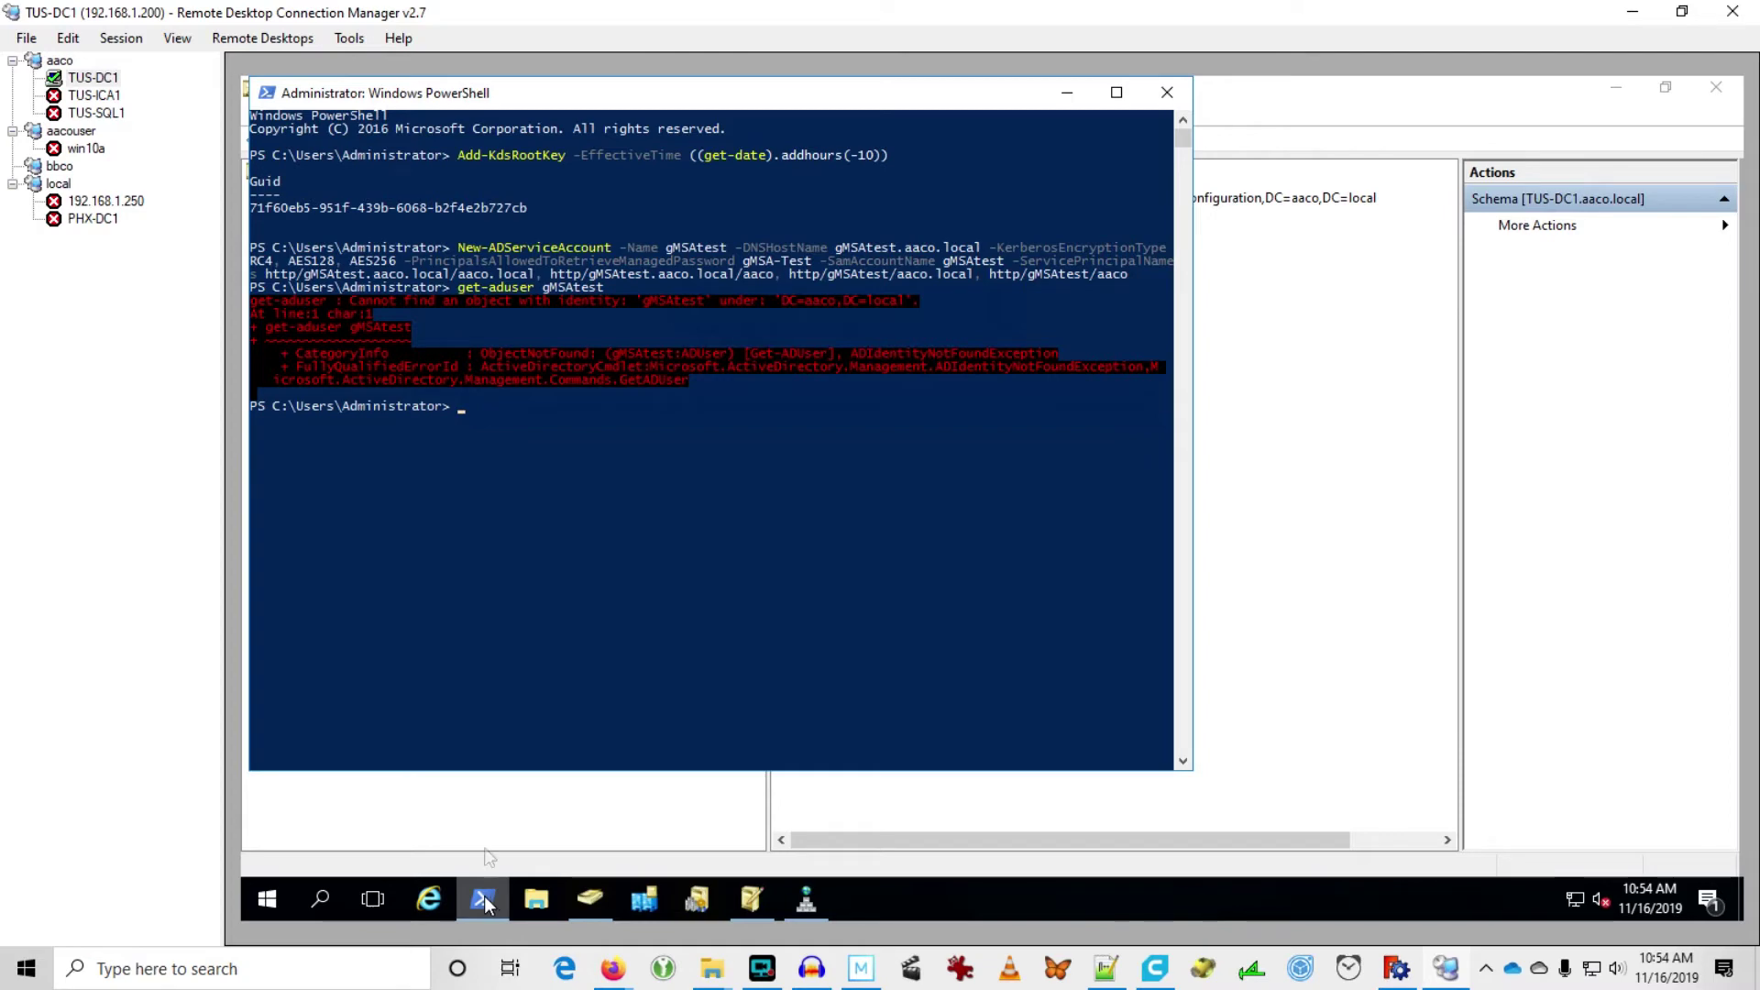
Step: Run get-adserviceaccount gmsatest to list the enabled gMSAtest$ account
click(492, 688)
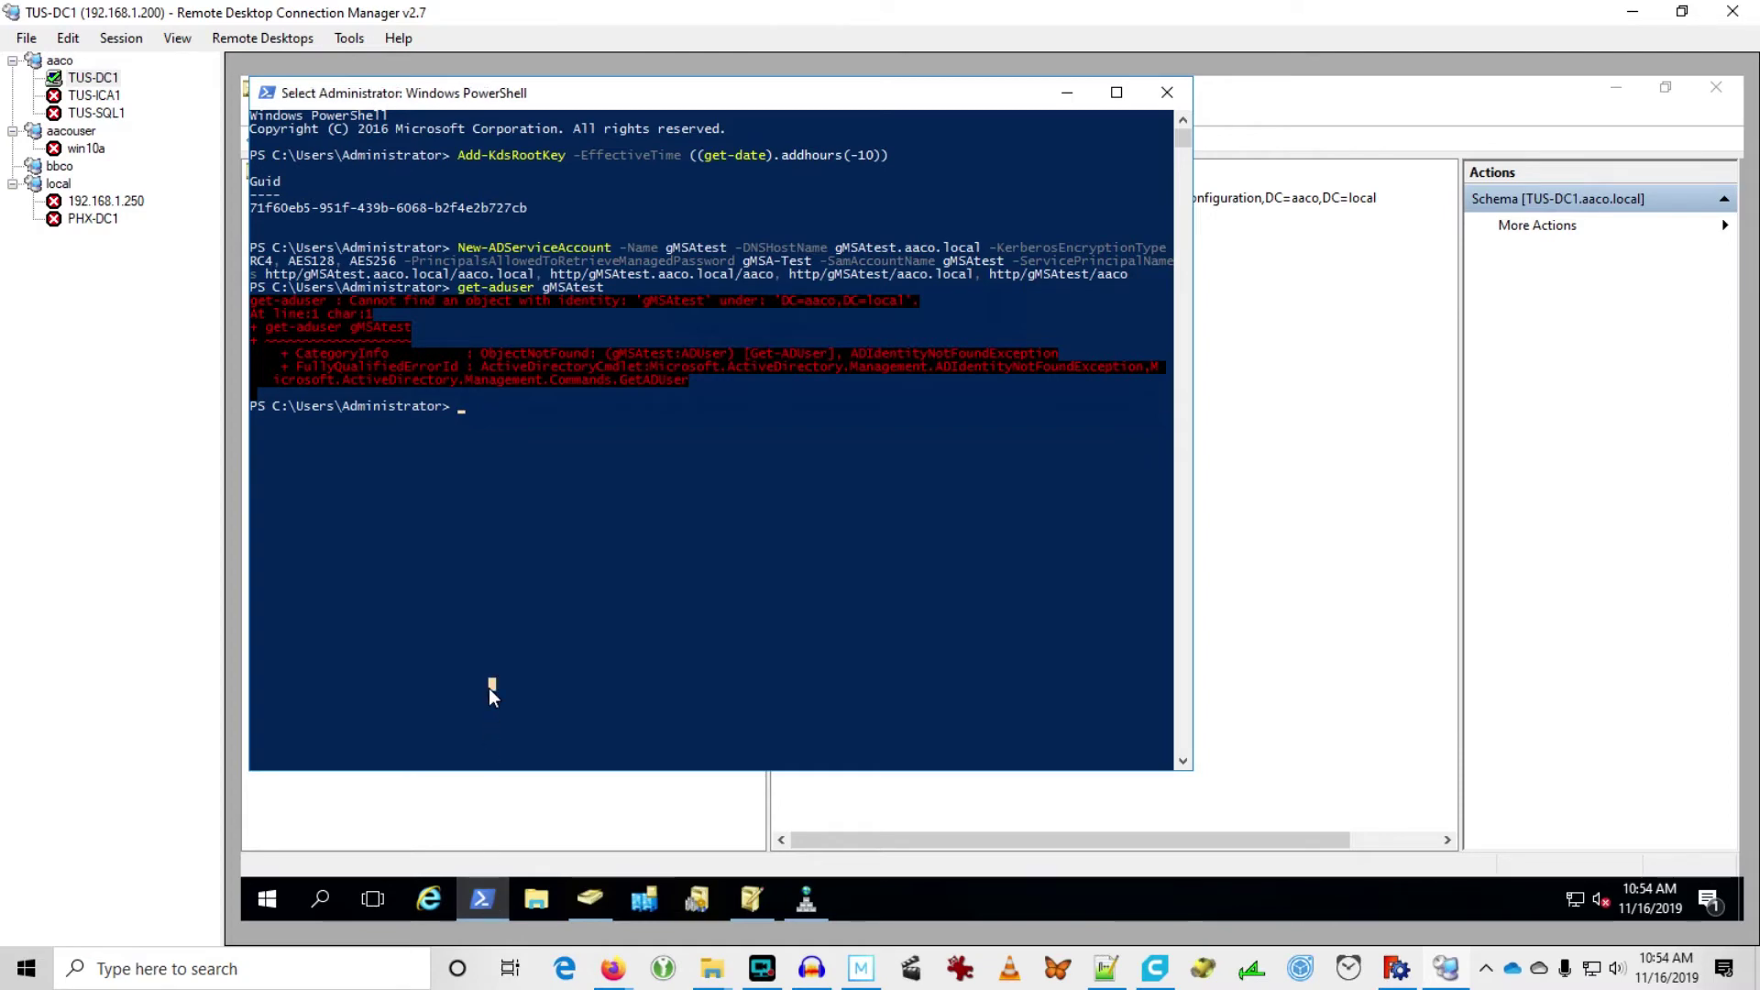
text(get-adservicea)
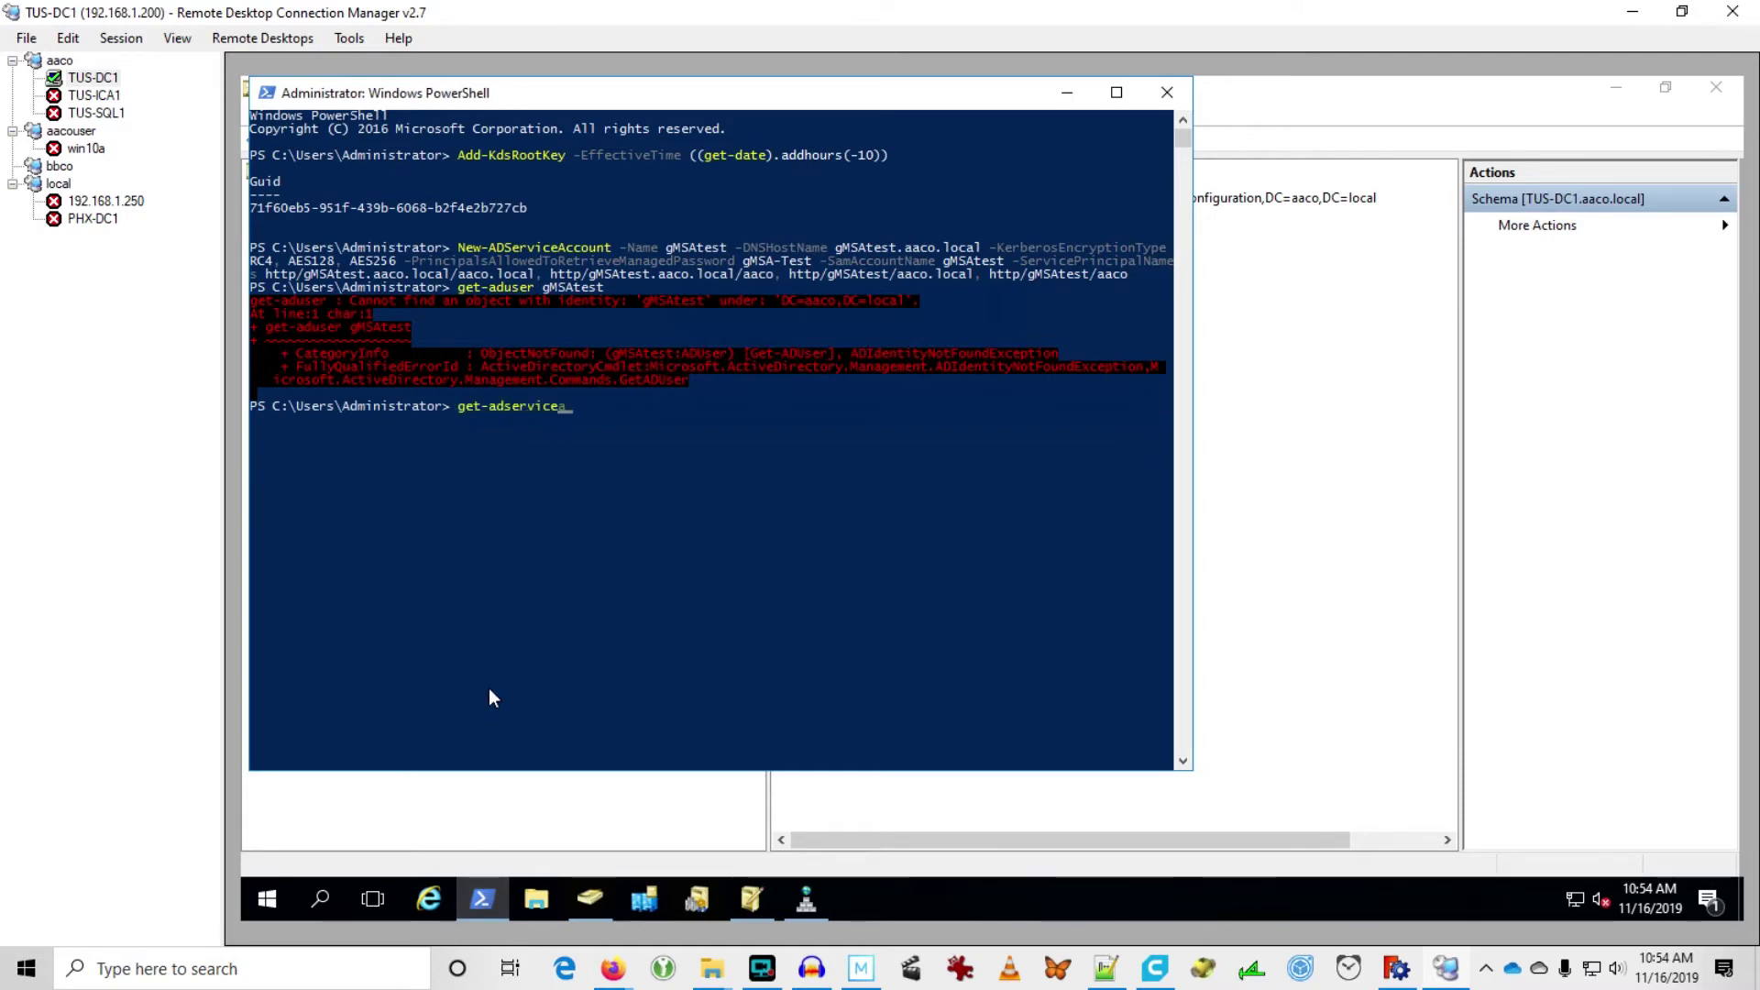
text(ccount gmsatest)
key(Return)
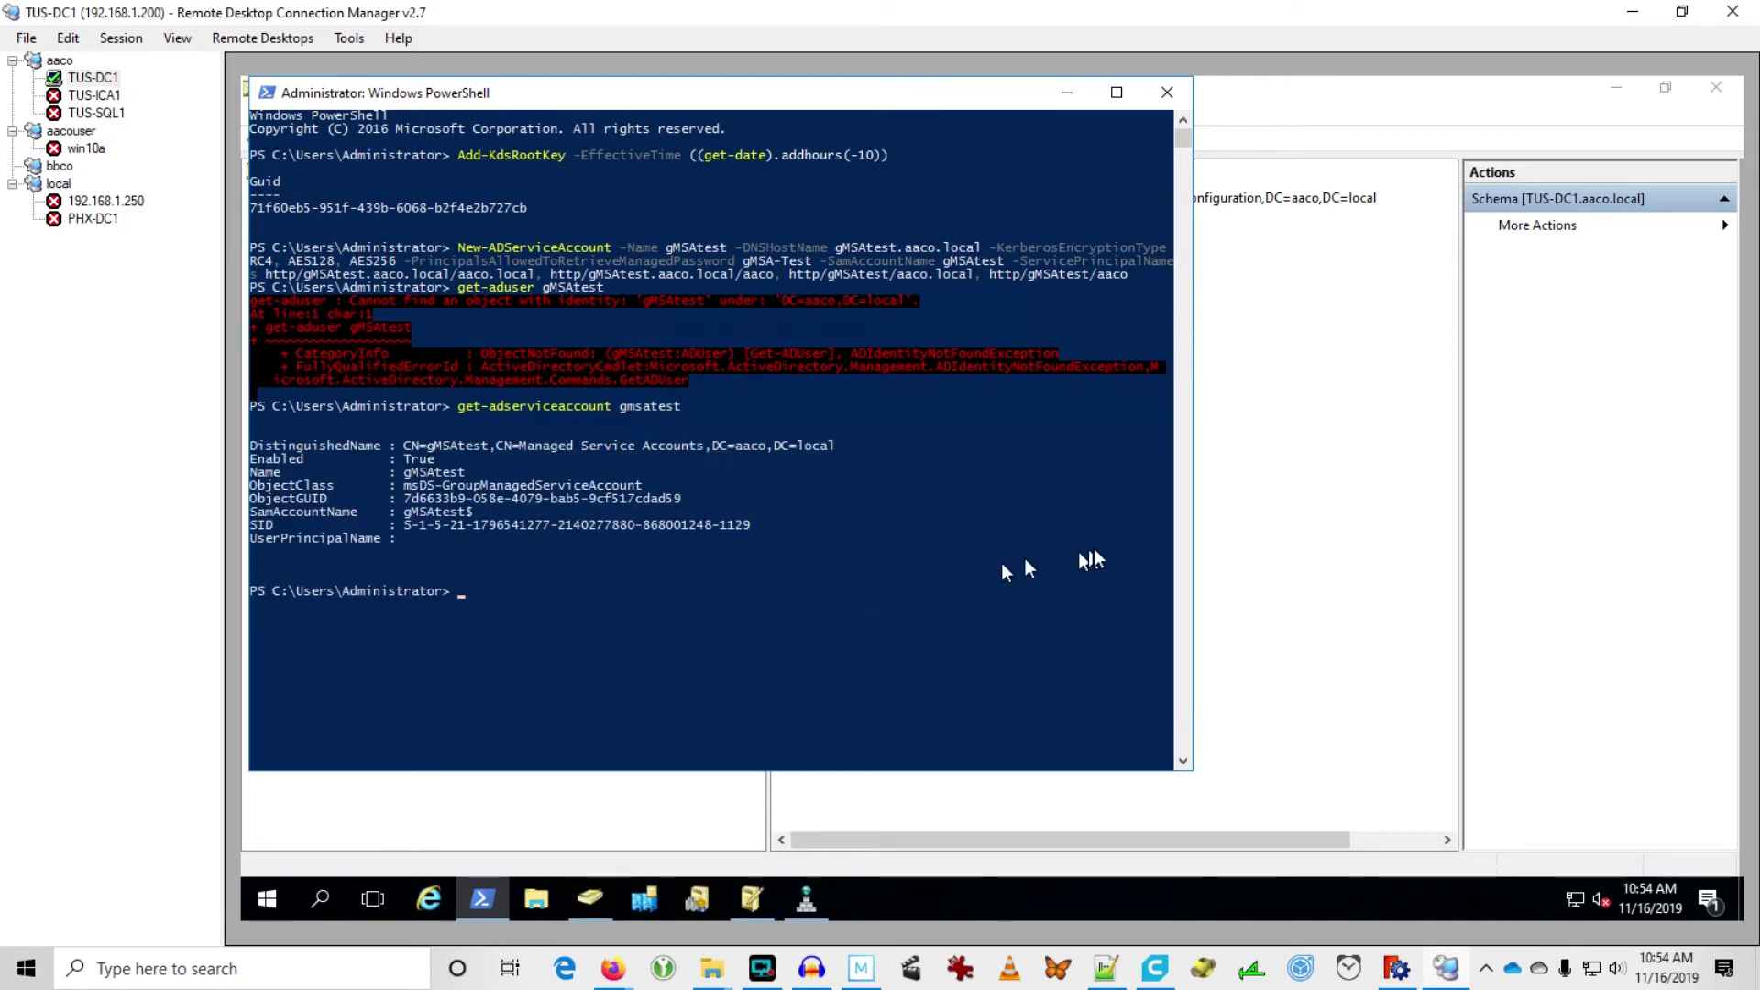
Step: Close ADSI Edit and connect to the TUS-SQL1 server
click(1333, 534)
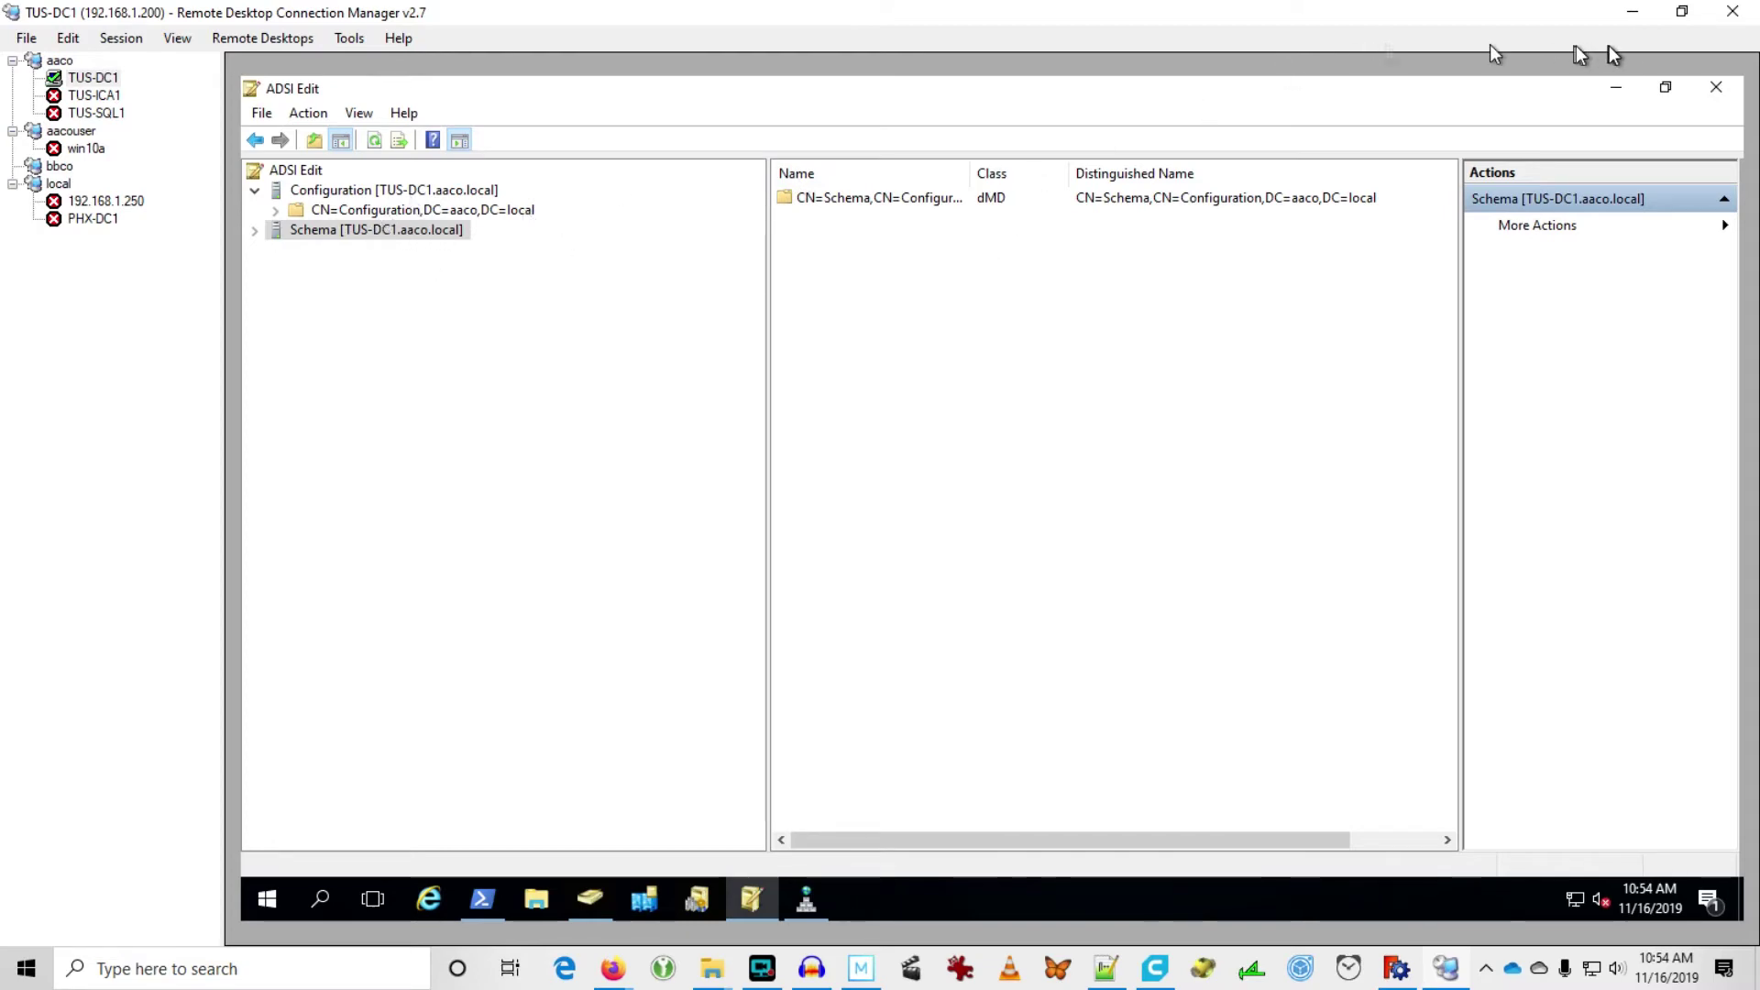
click(1716, 87)
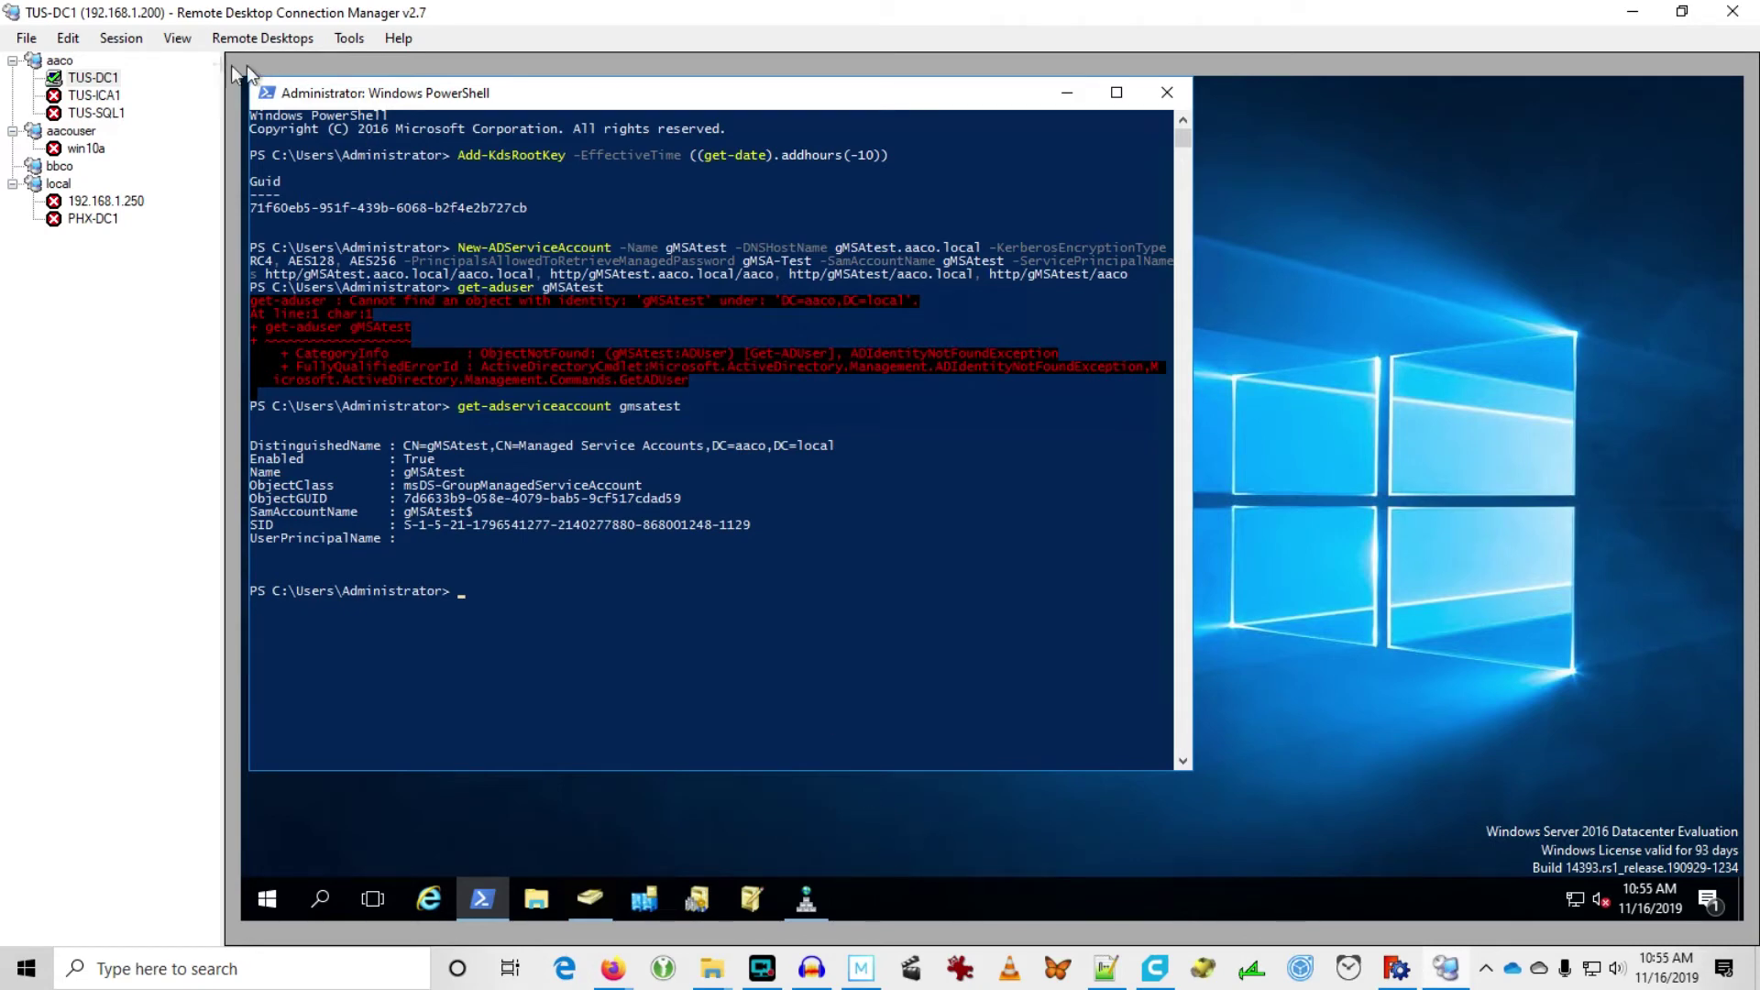
click(112, 112)
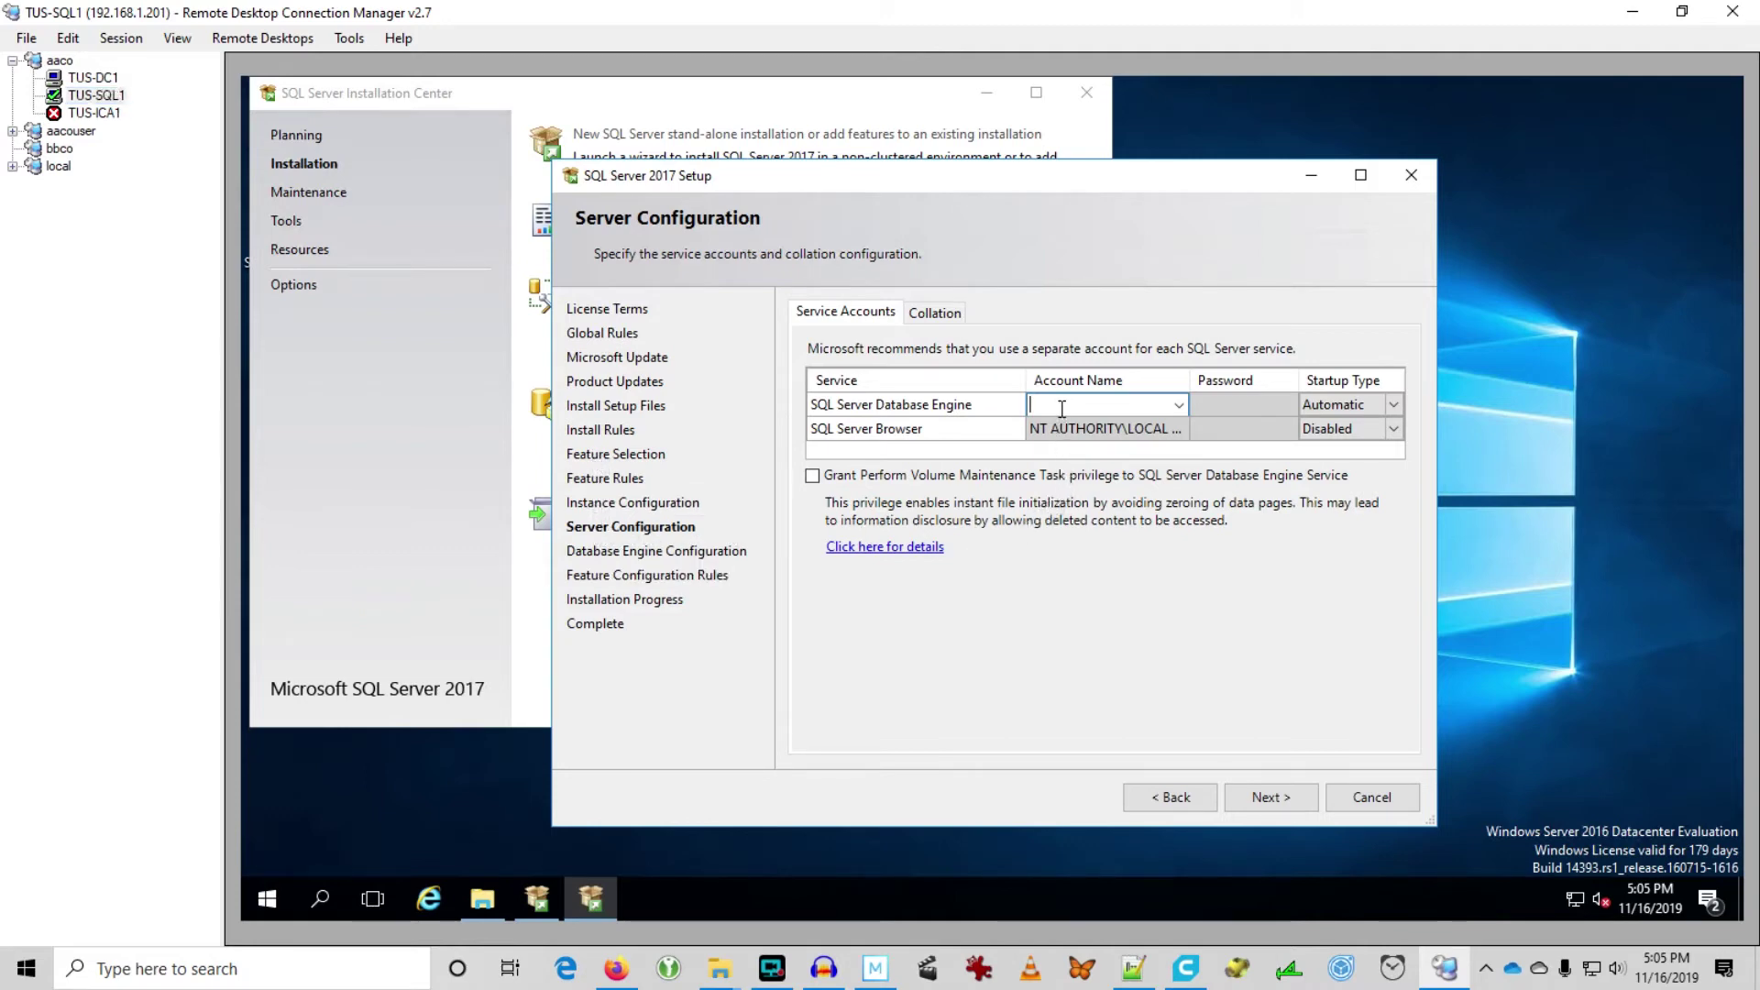
Step: Set the Database Engine service account to gMSAtest, searching Service Accounts object types, and continue setup
click(1179, 405)
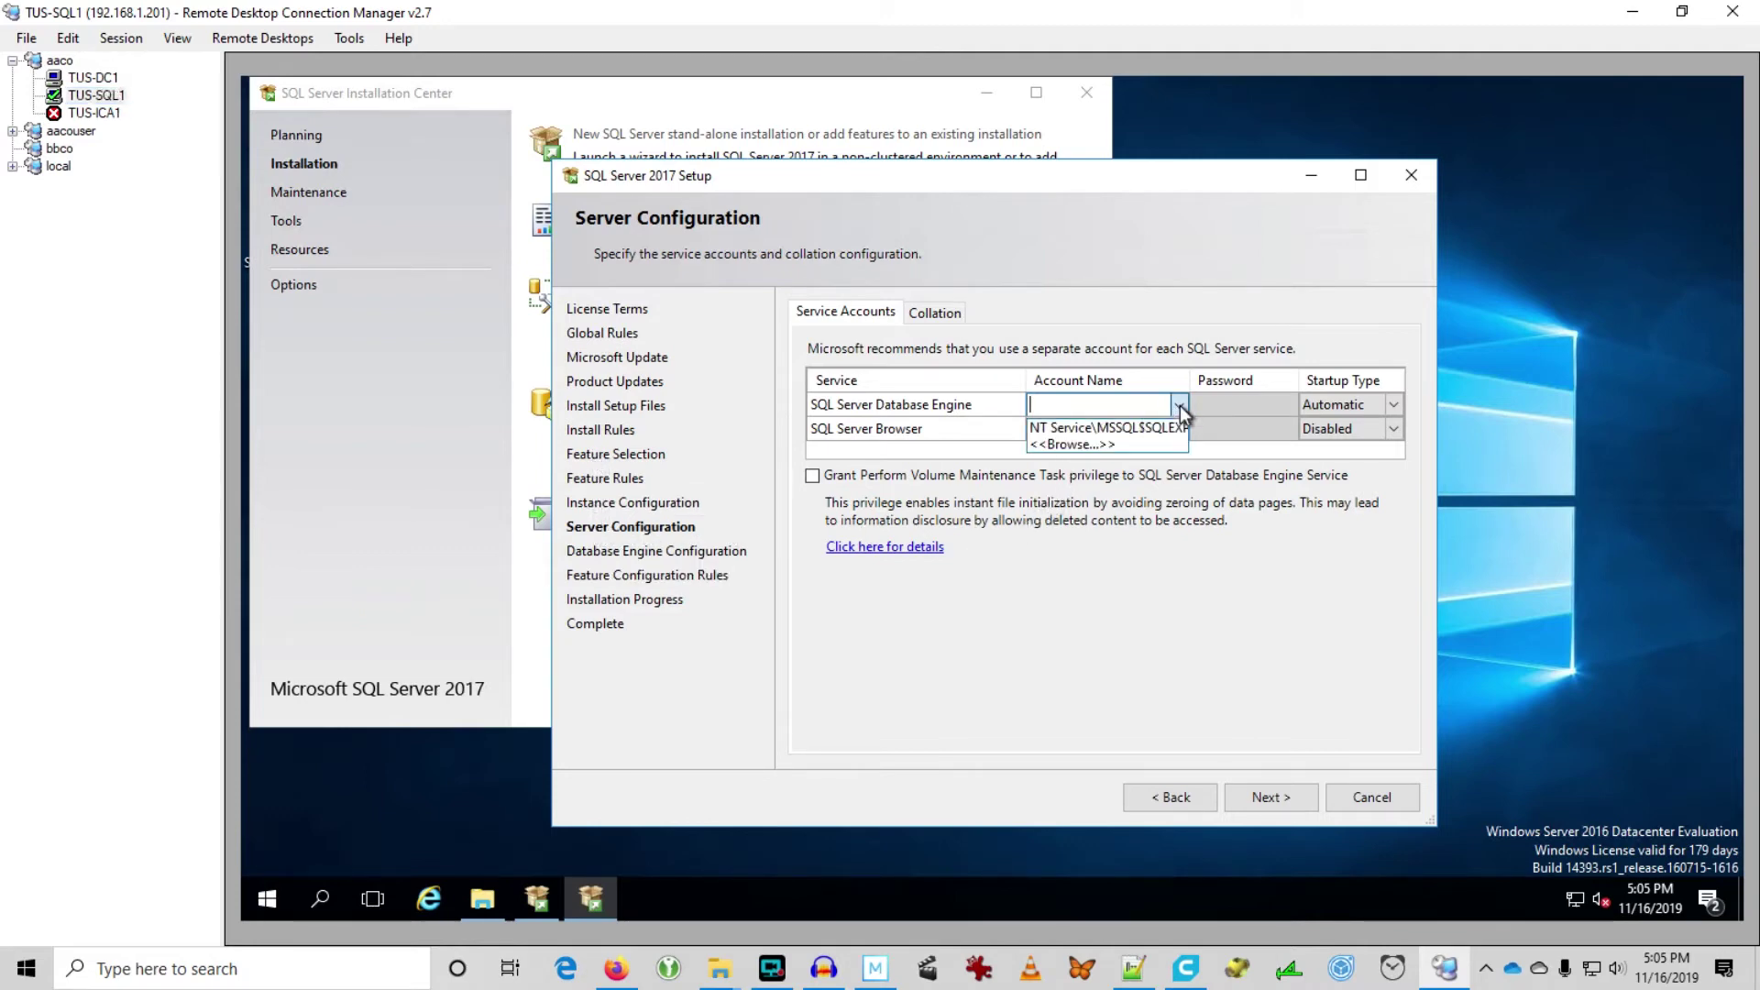
click(1137, 443)
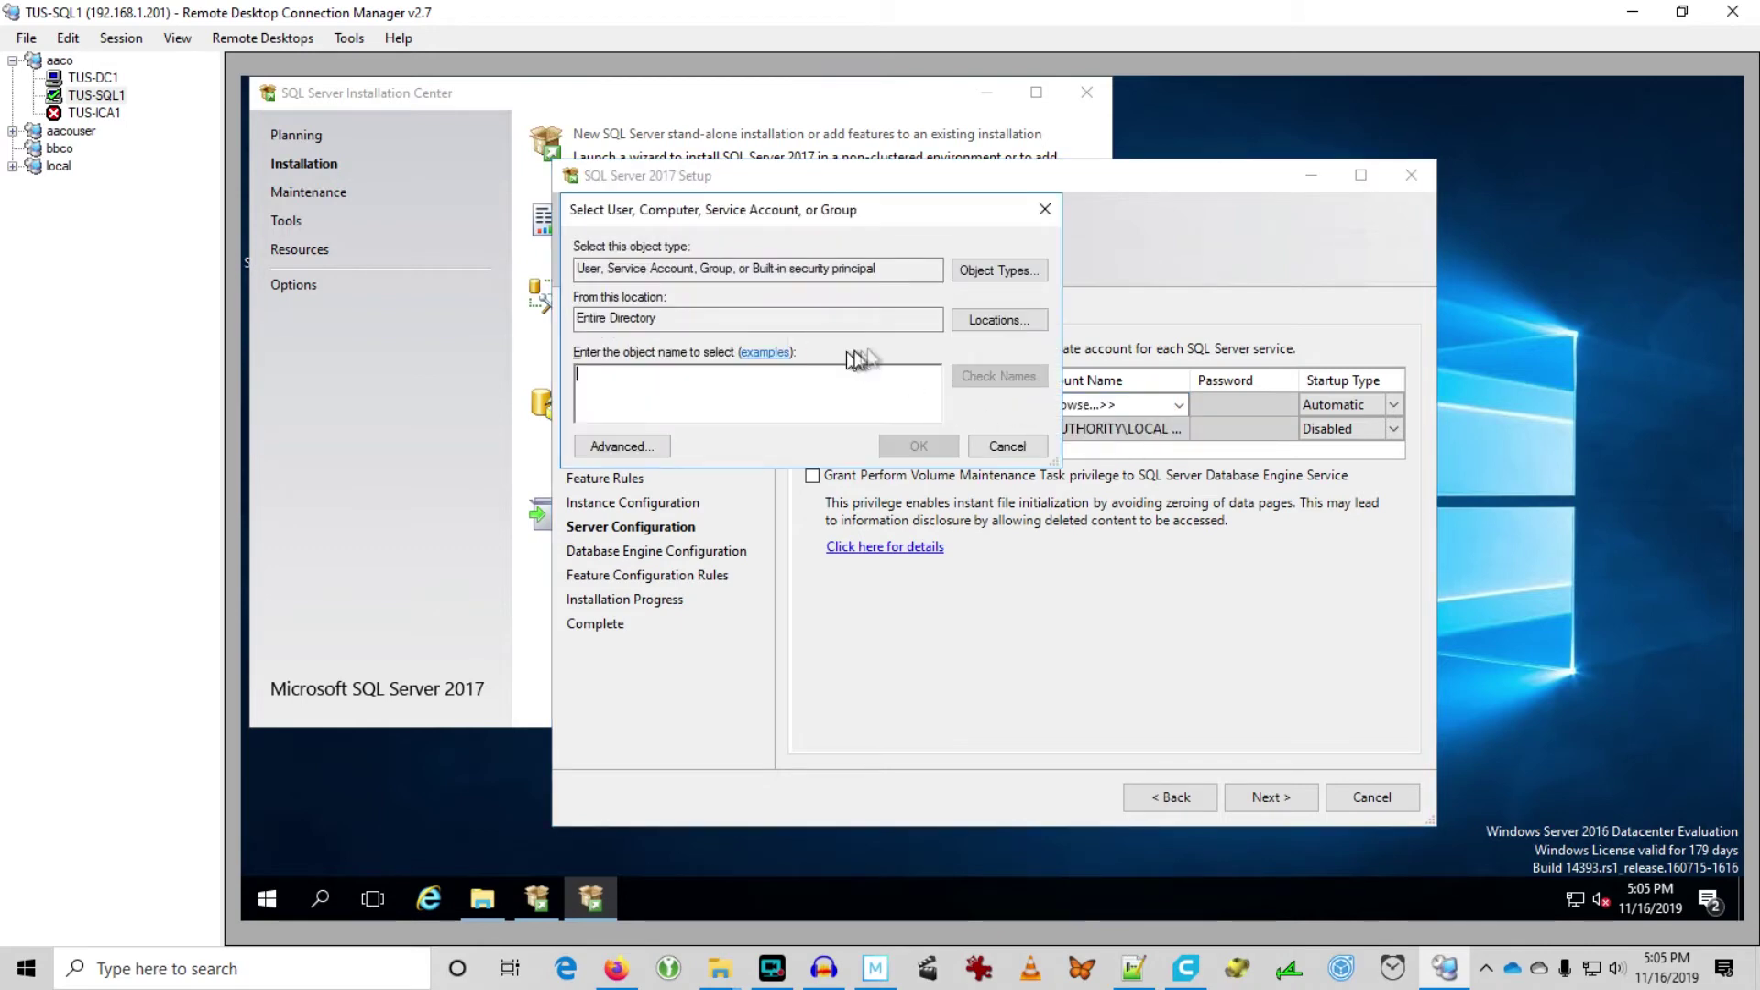
click(972, 271)
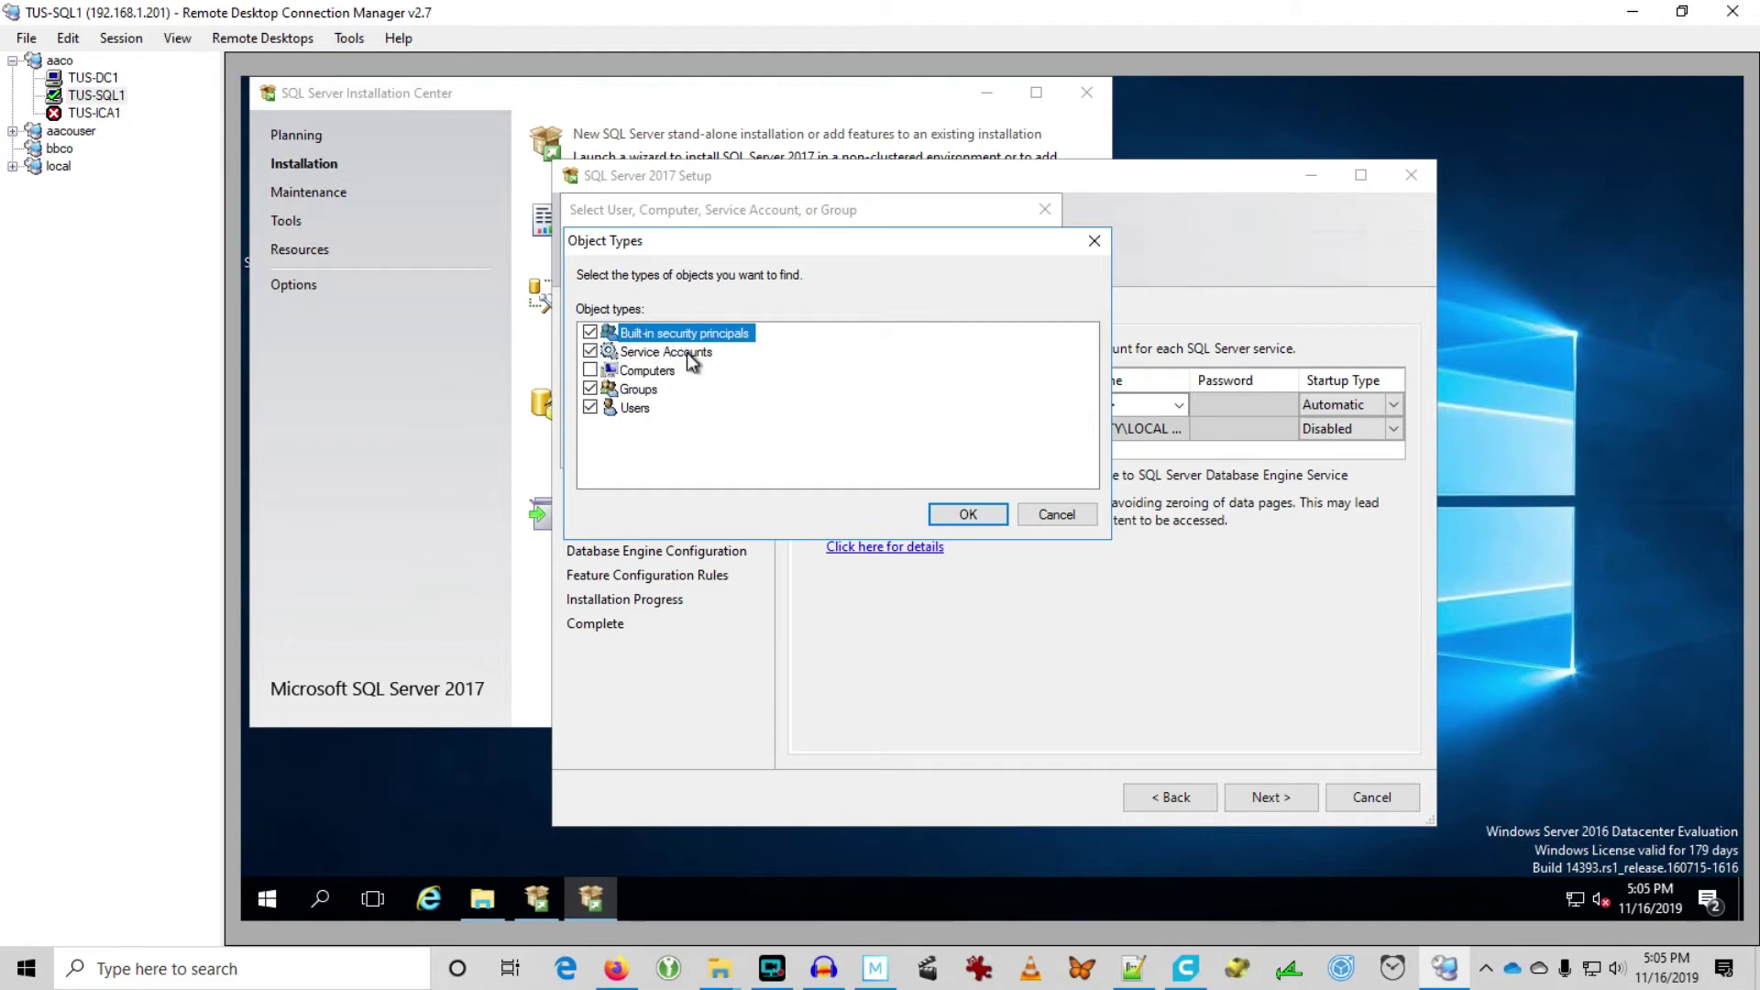
click(974, 516)
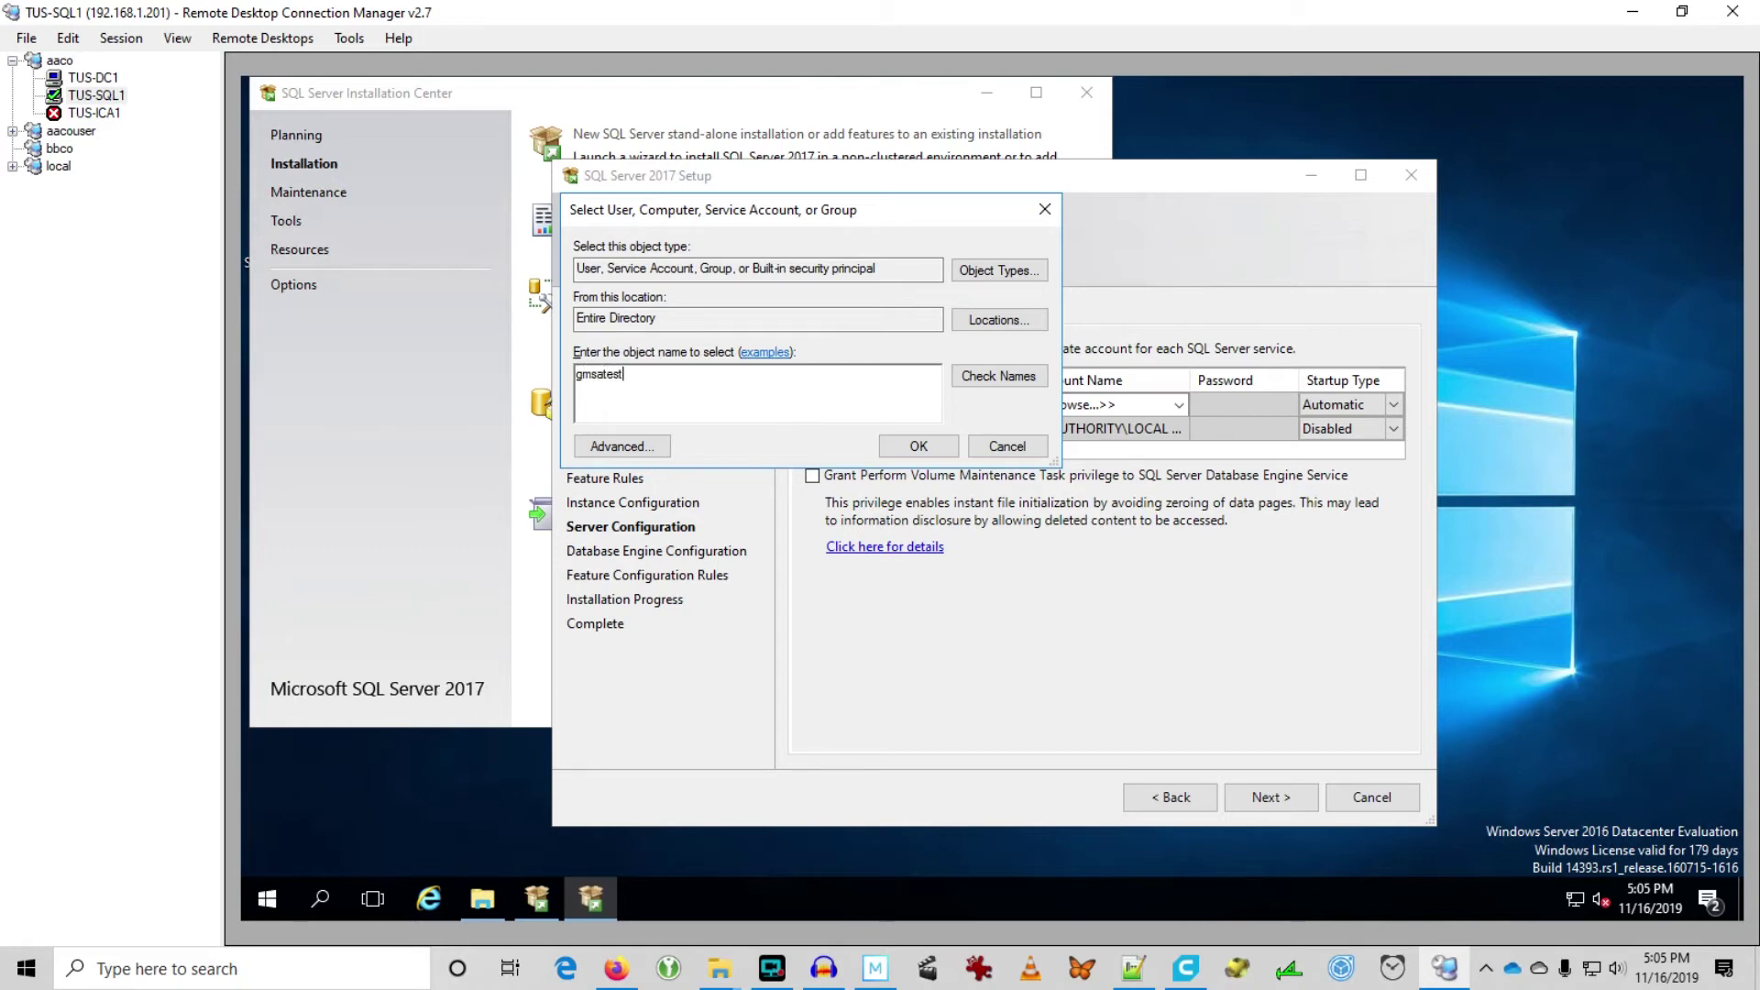
click(969, 375)
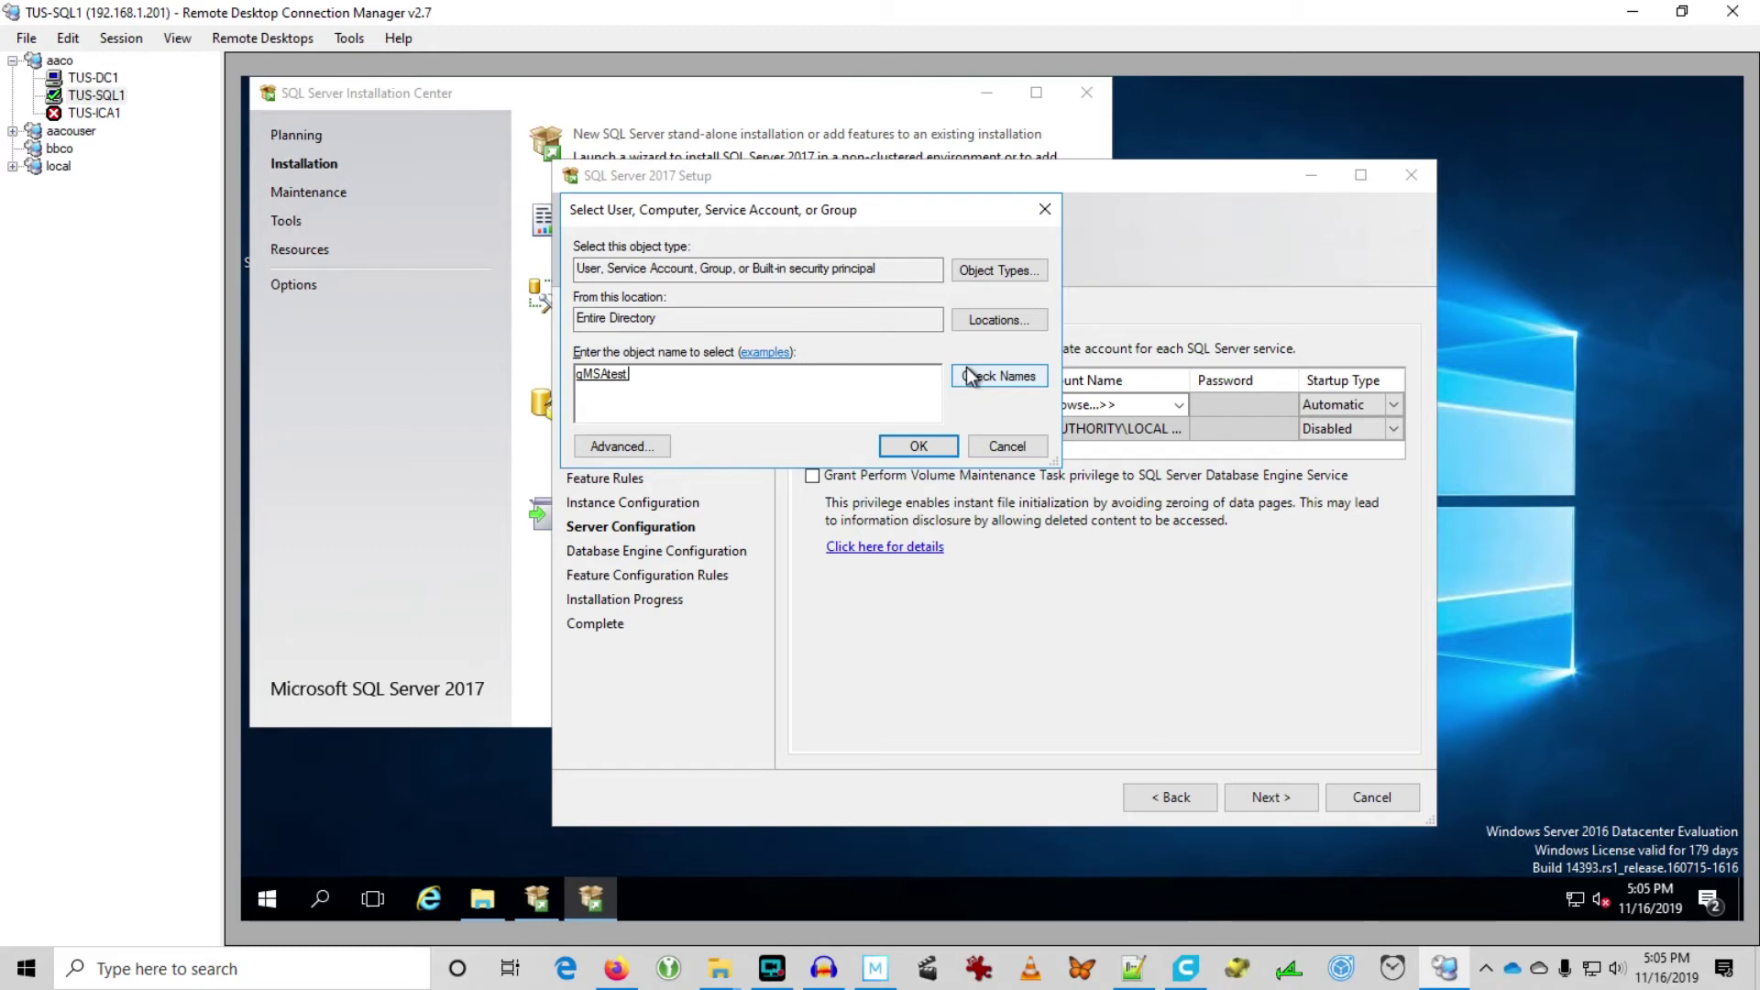
click(918, 445)
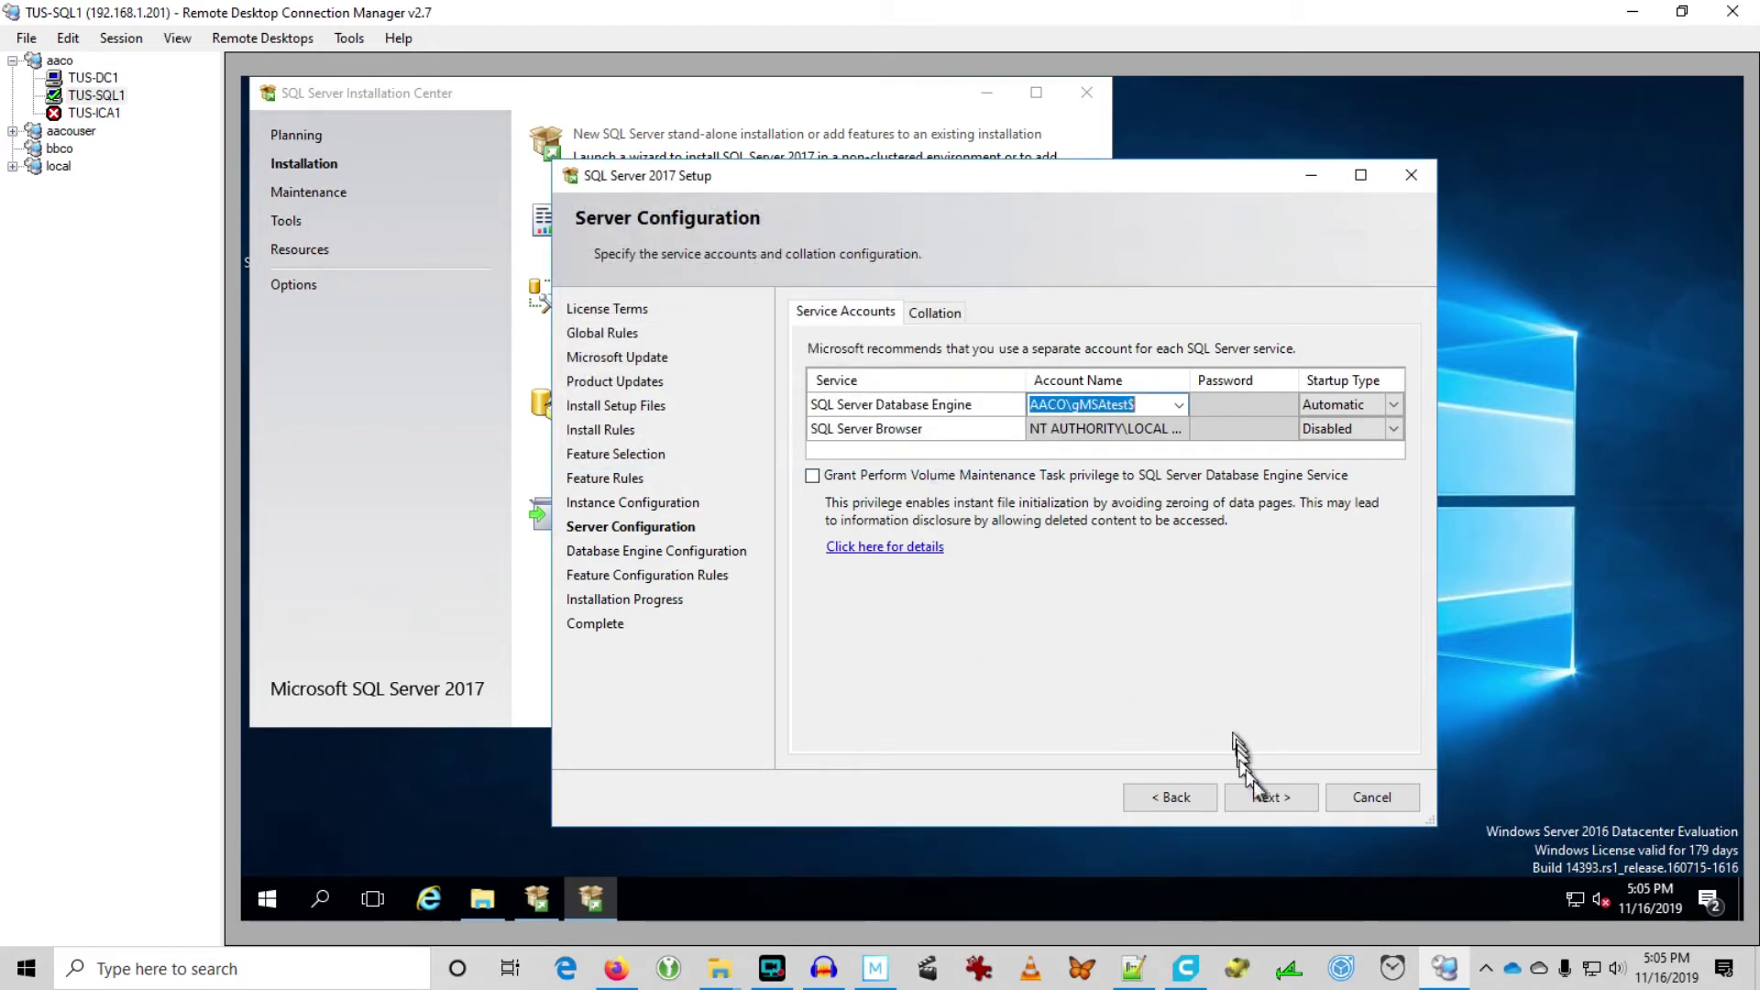
click(1269, 797)
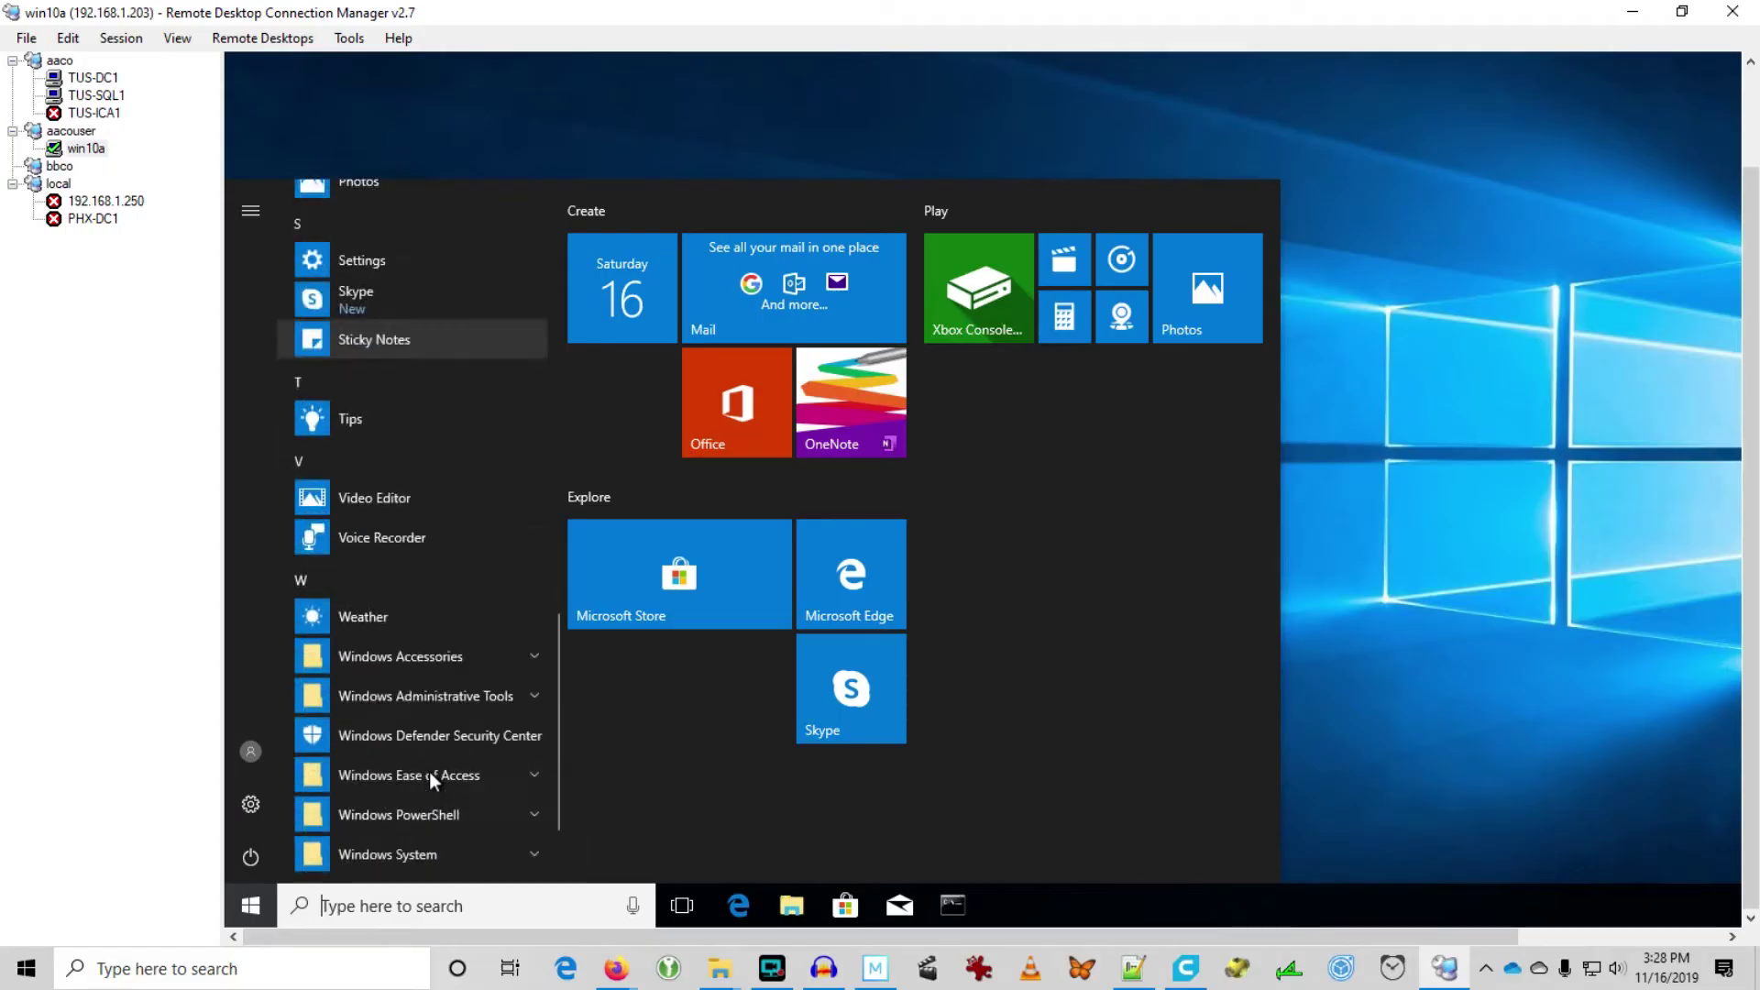
Step: Open Task Scheduler from Windows Administrative Tools, maximized, showing the Task Scheduler Library
scroll(426, 697, down, 2)
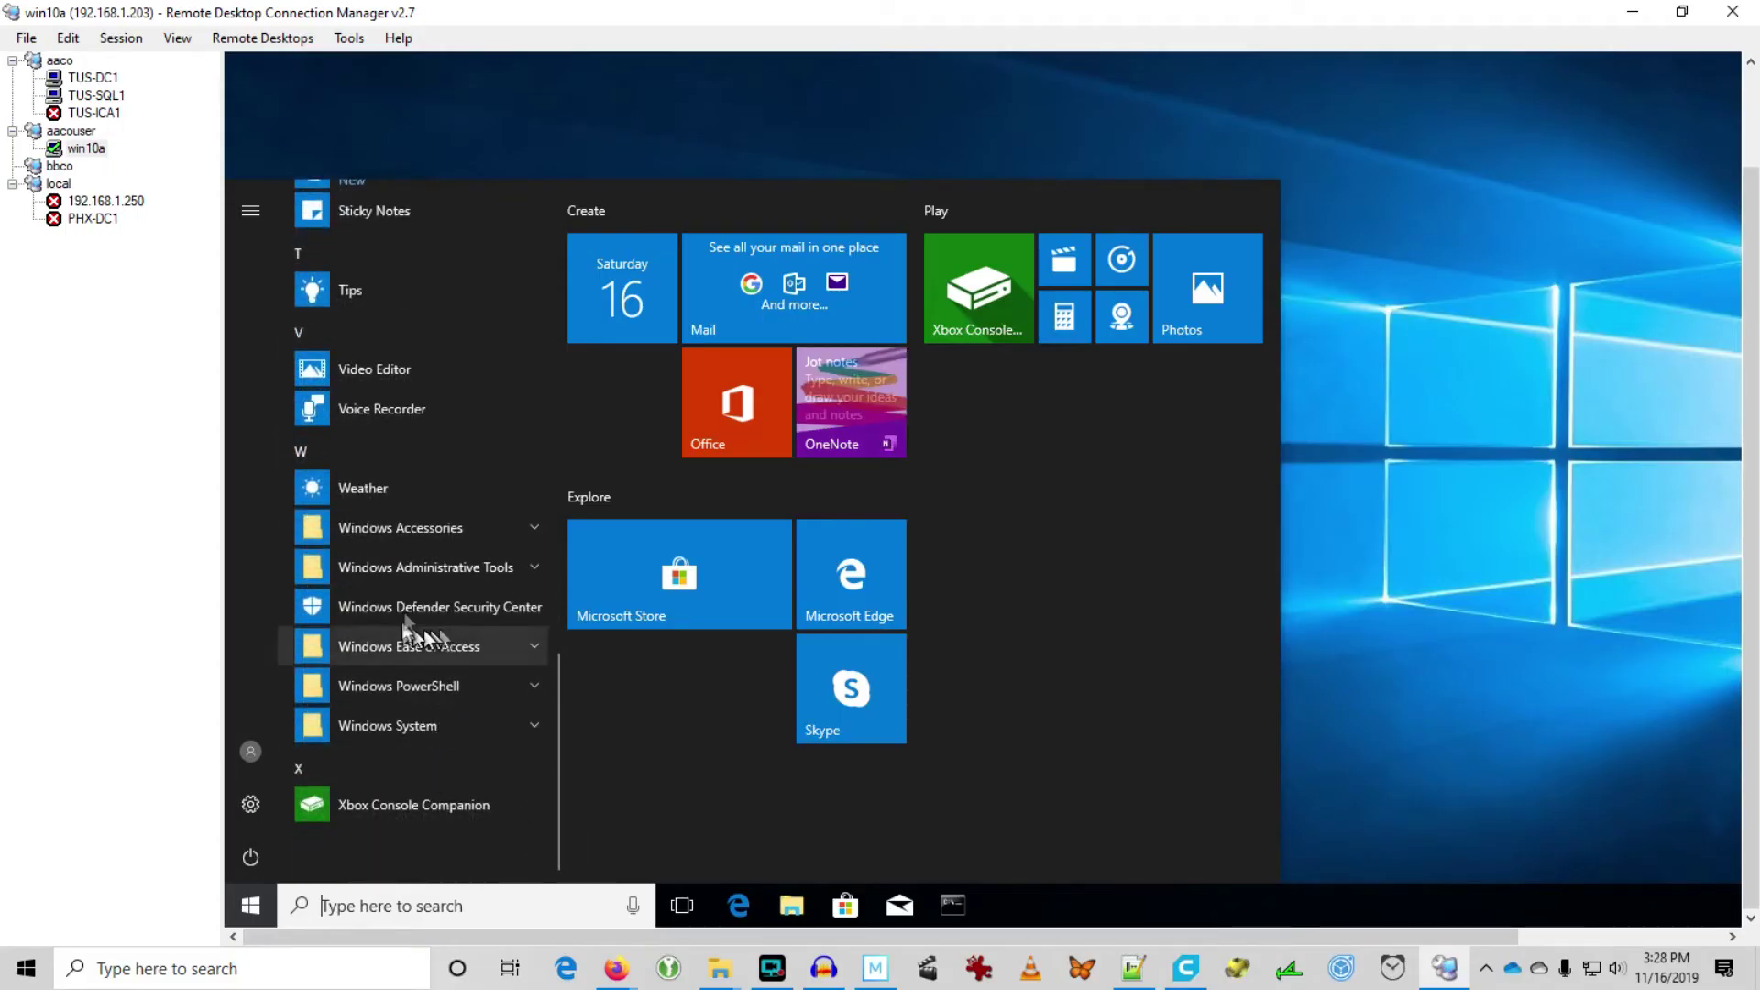
click(418, 570)
scroll(398, 664, down, 4)
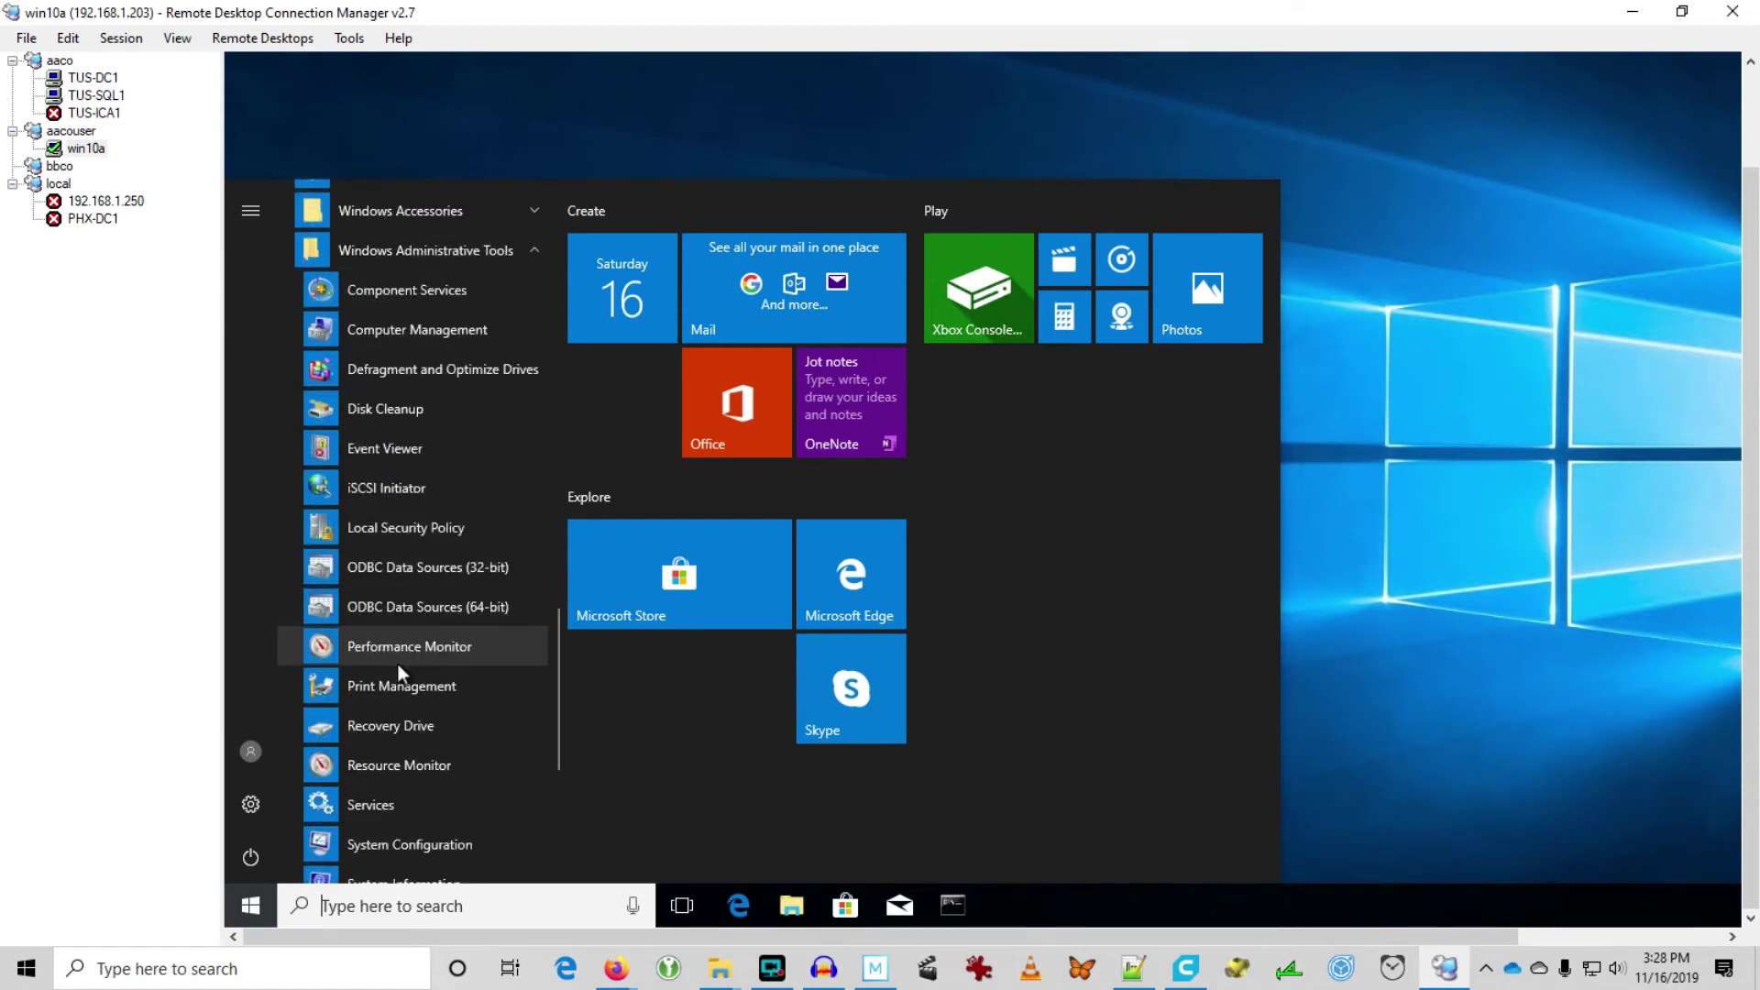
click(390, 715)
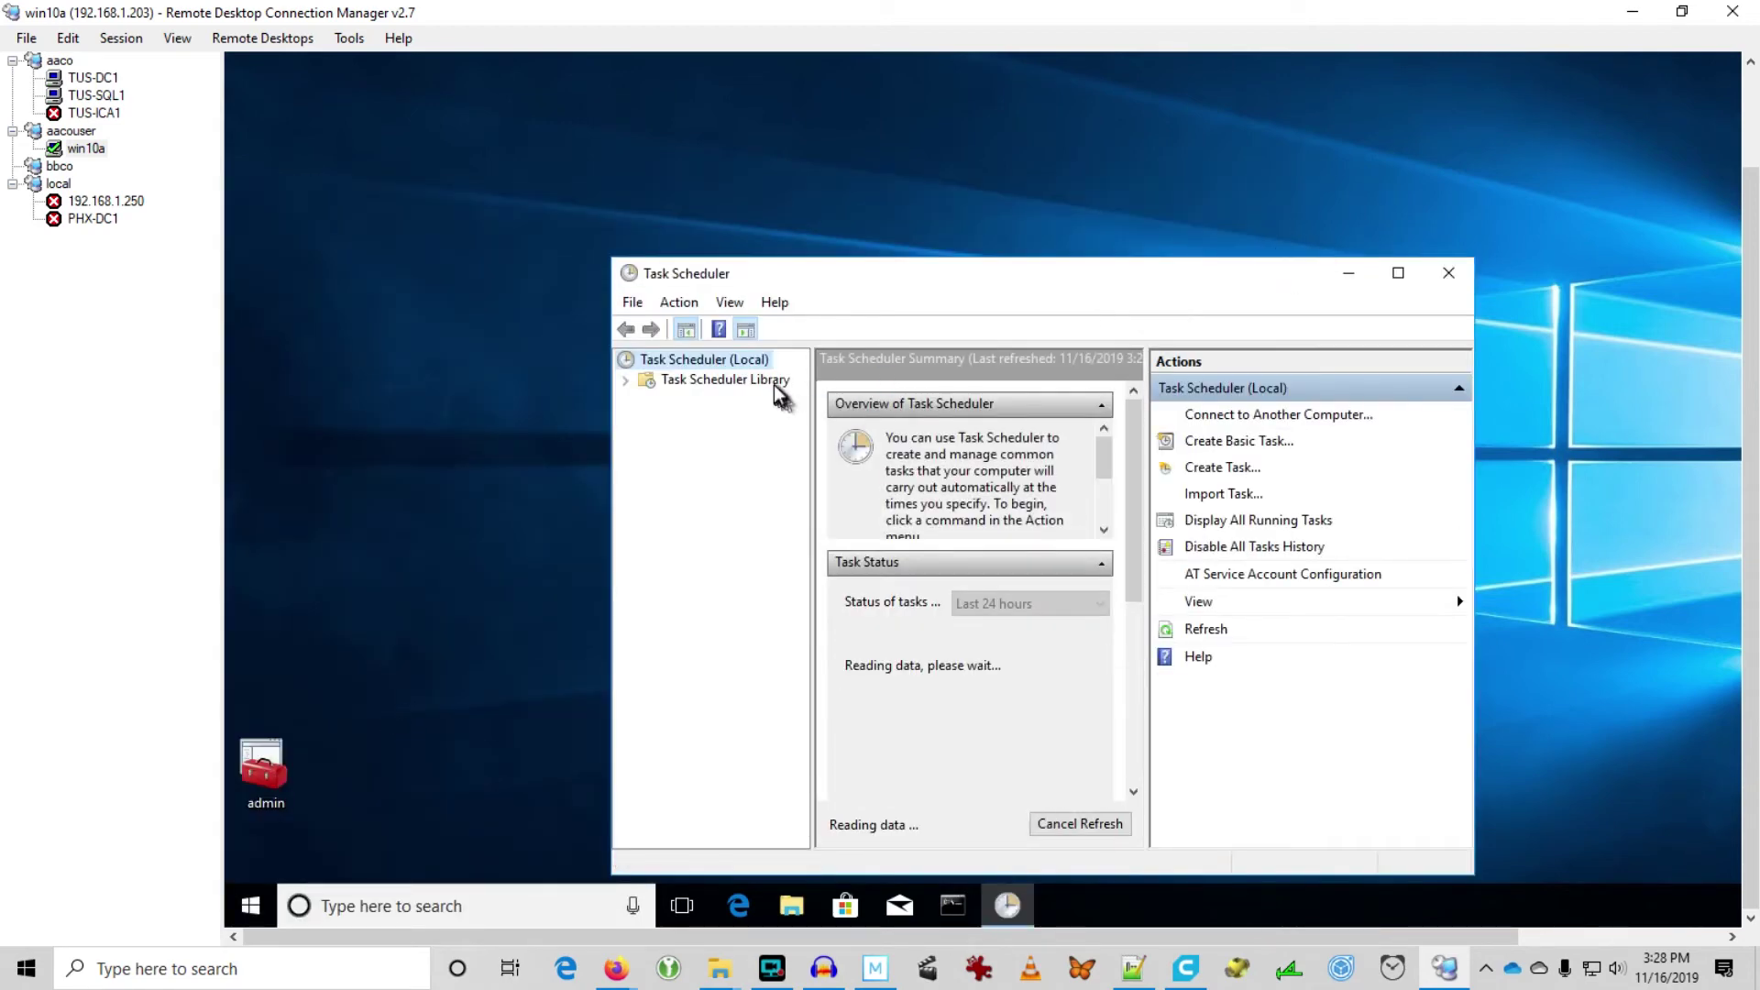
click(777, 381)
click(1398, 272)
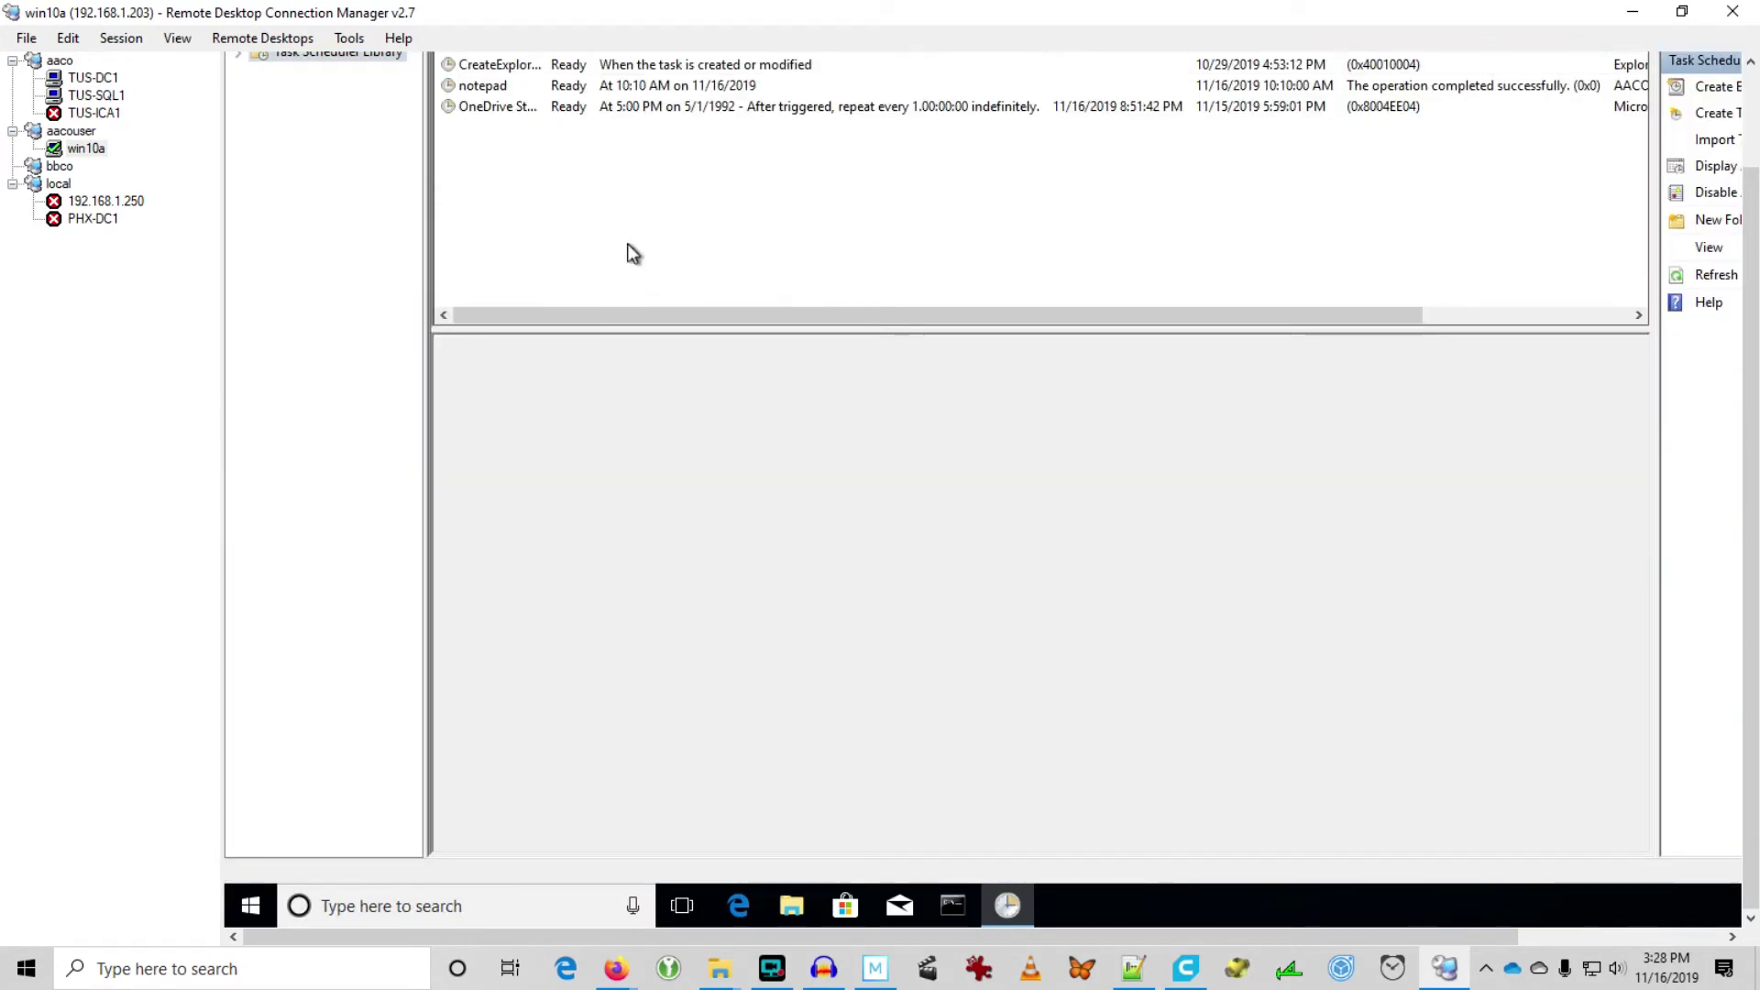
Step: Make the notepad task run whether logged on or not, as user AACO\gmsatest
click(505, 201)
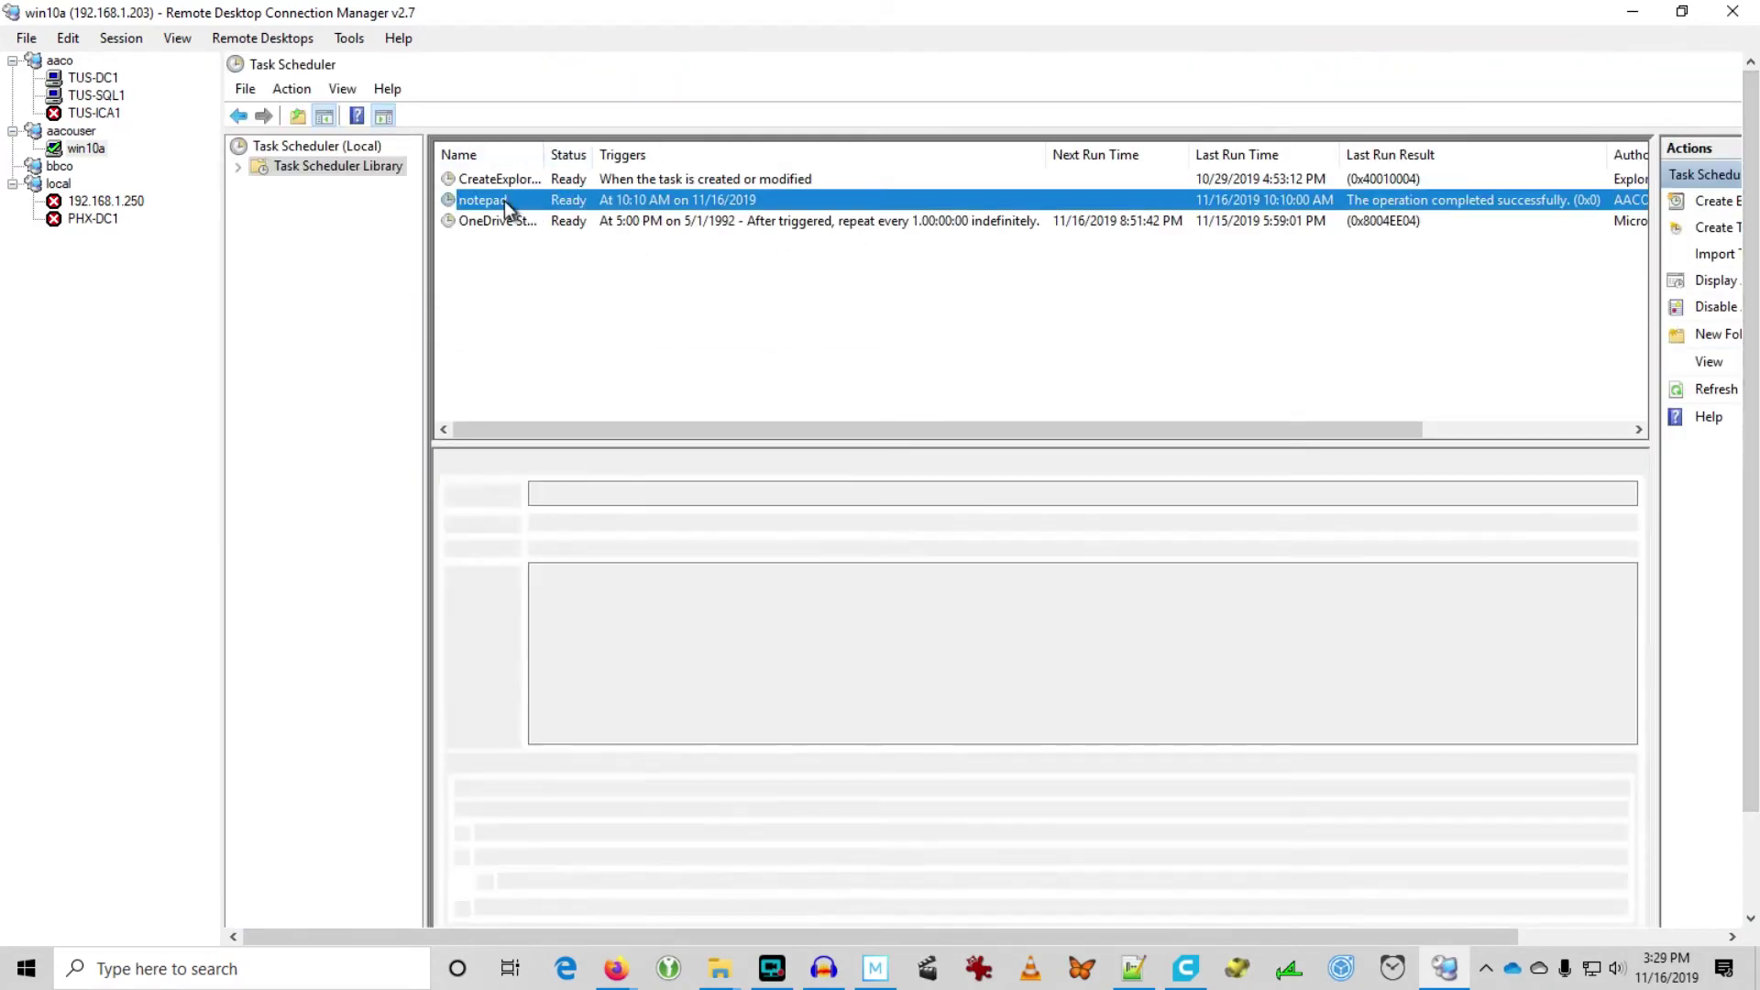
right_click(504, 201)
click(631, 312)
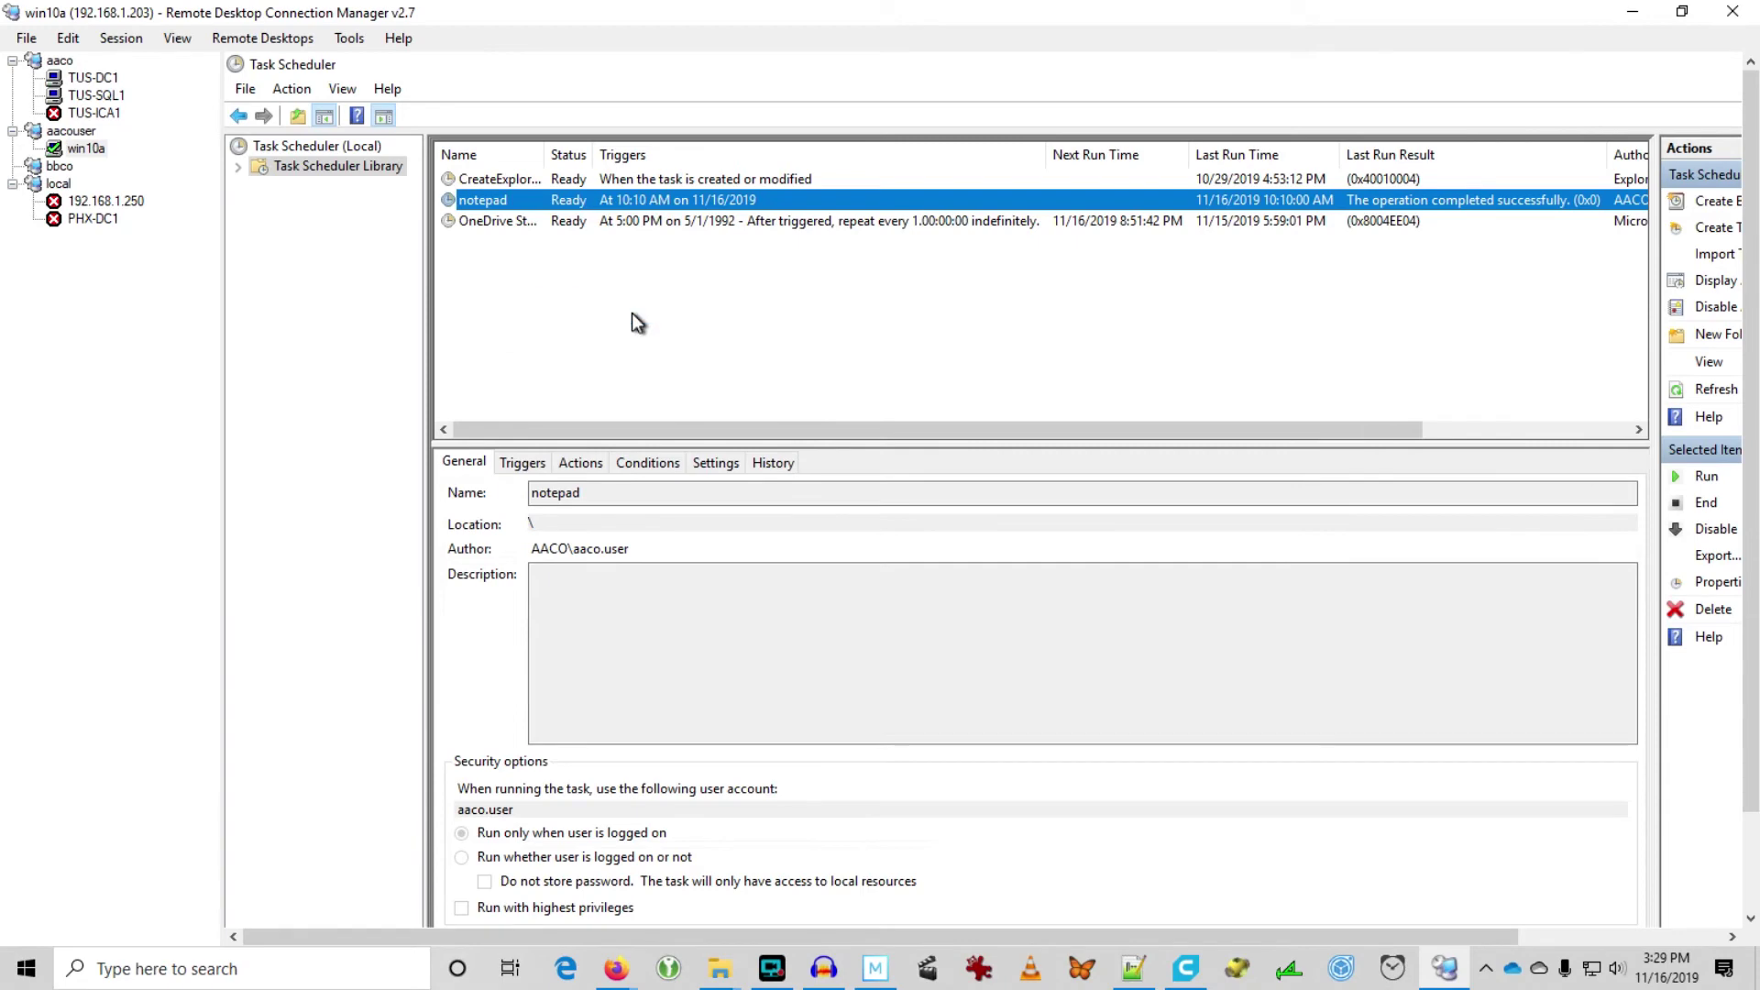
click(431, 475)
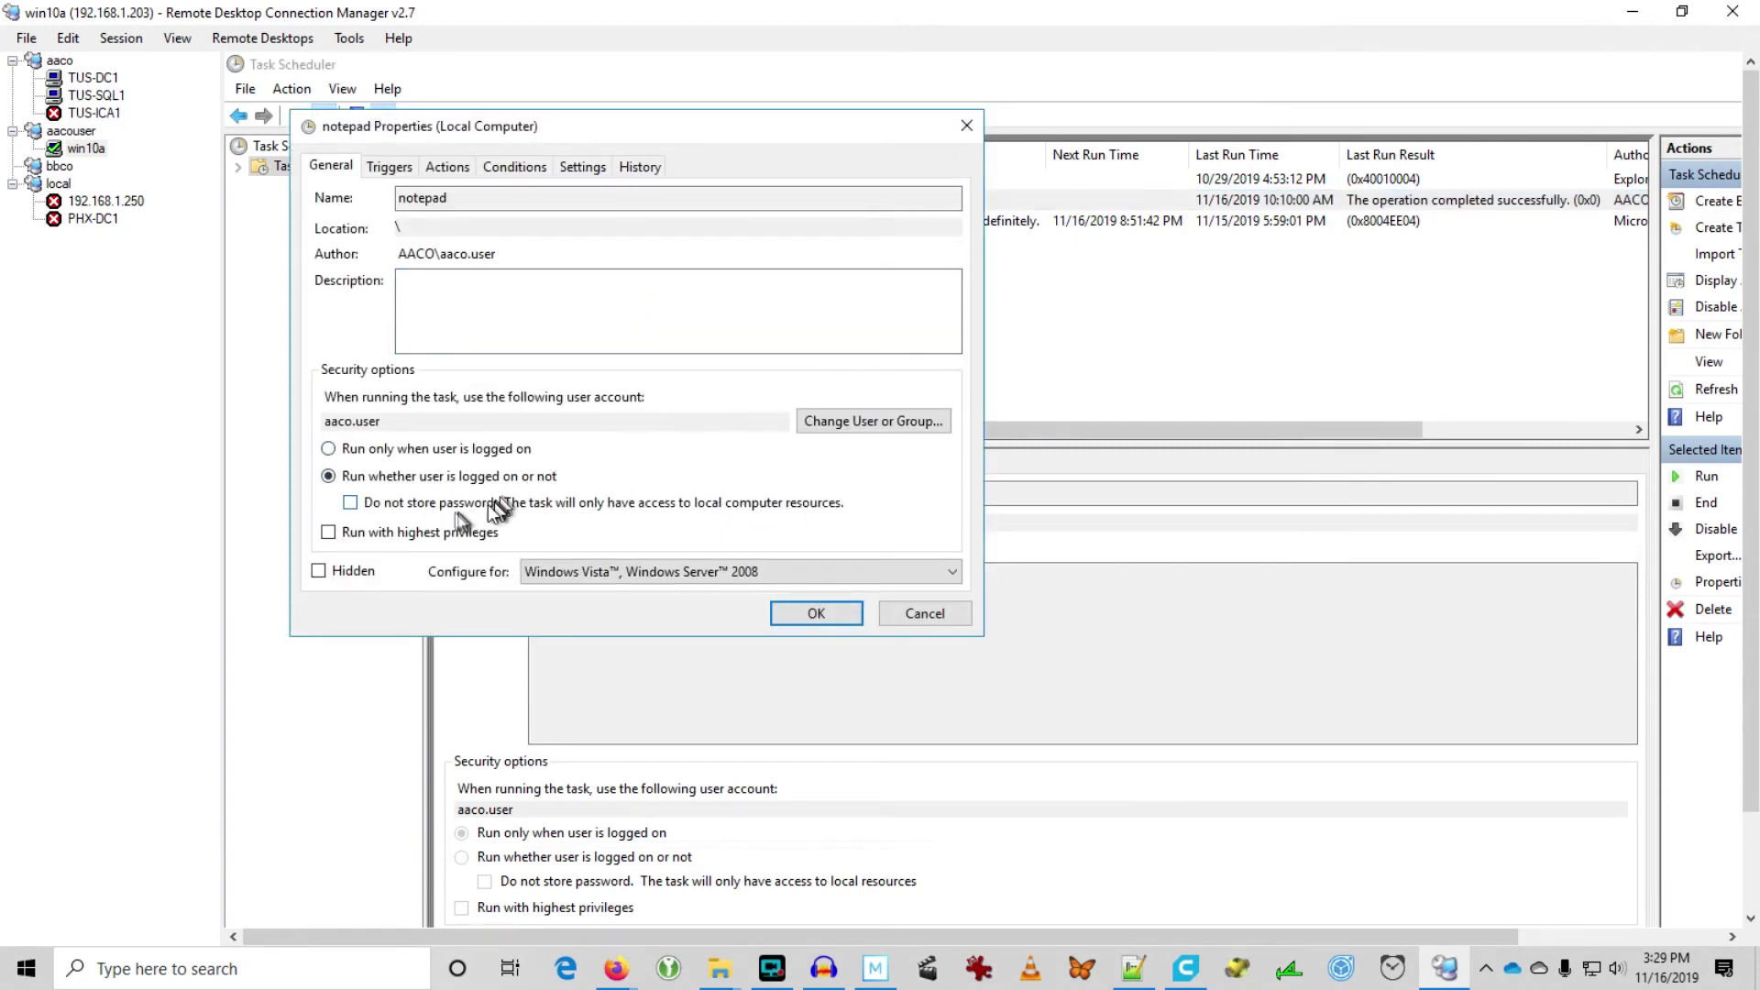
click(877, 420)
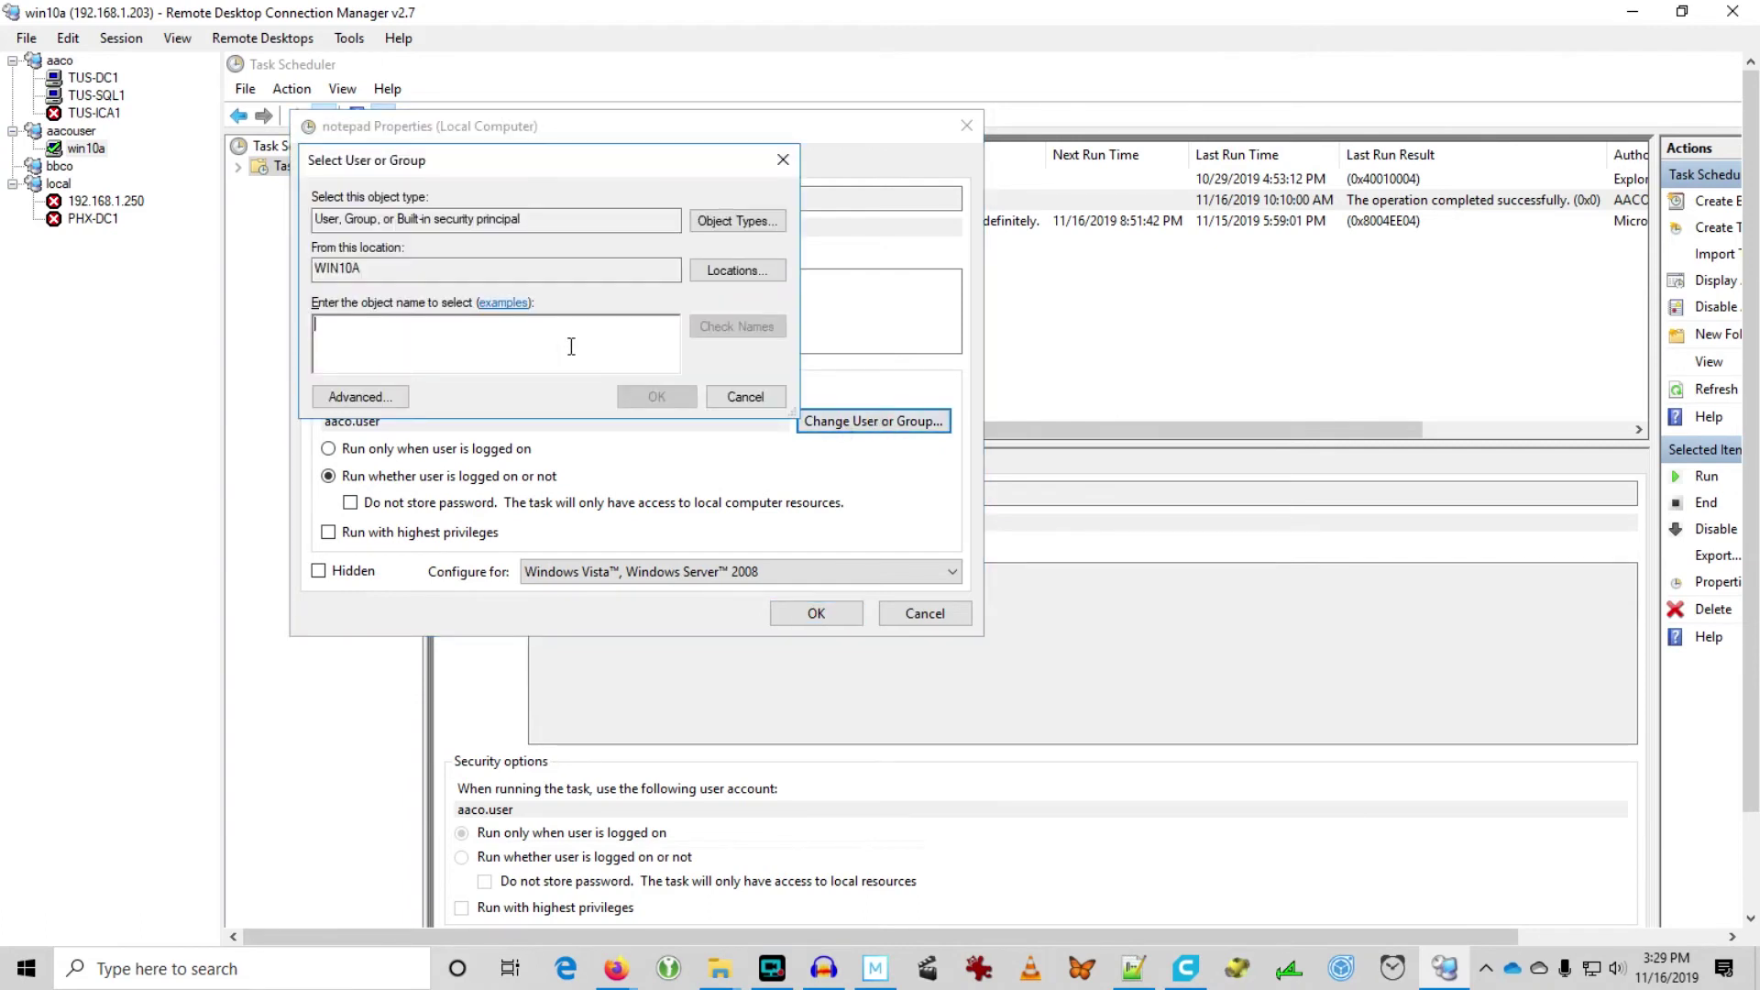
text(AACO\gmsa)
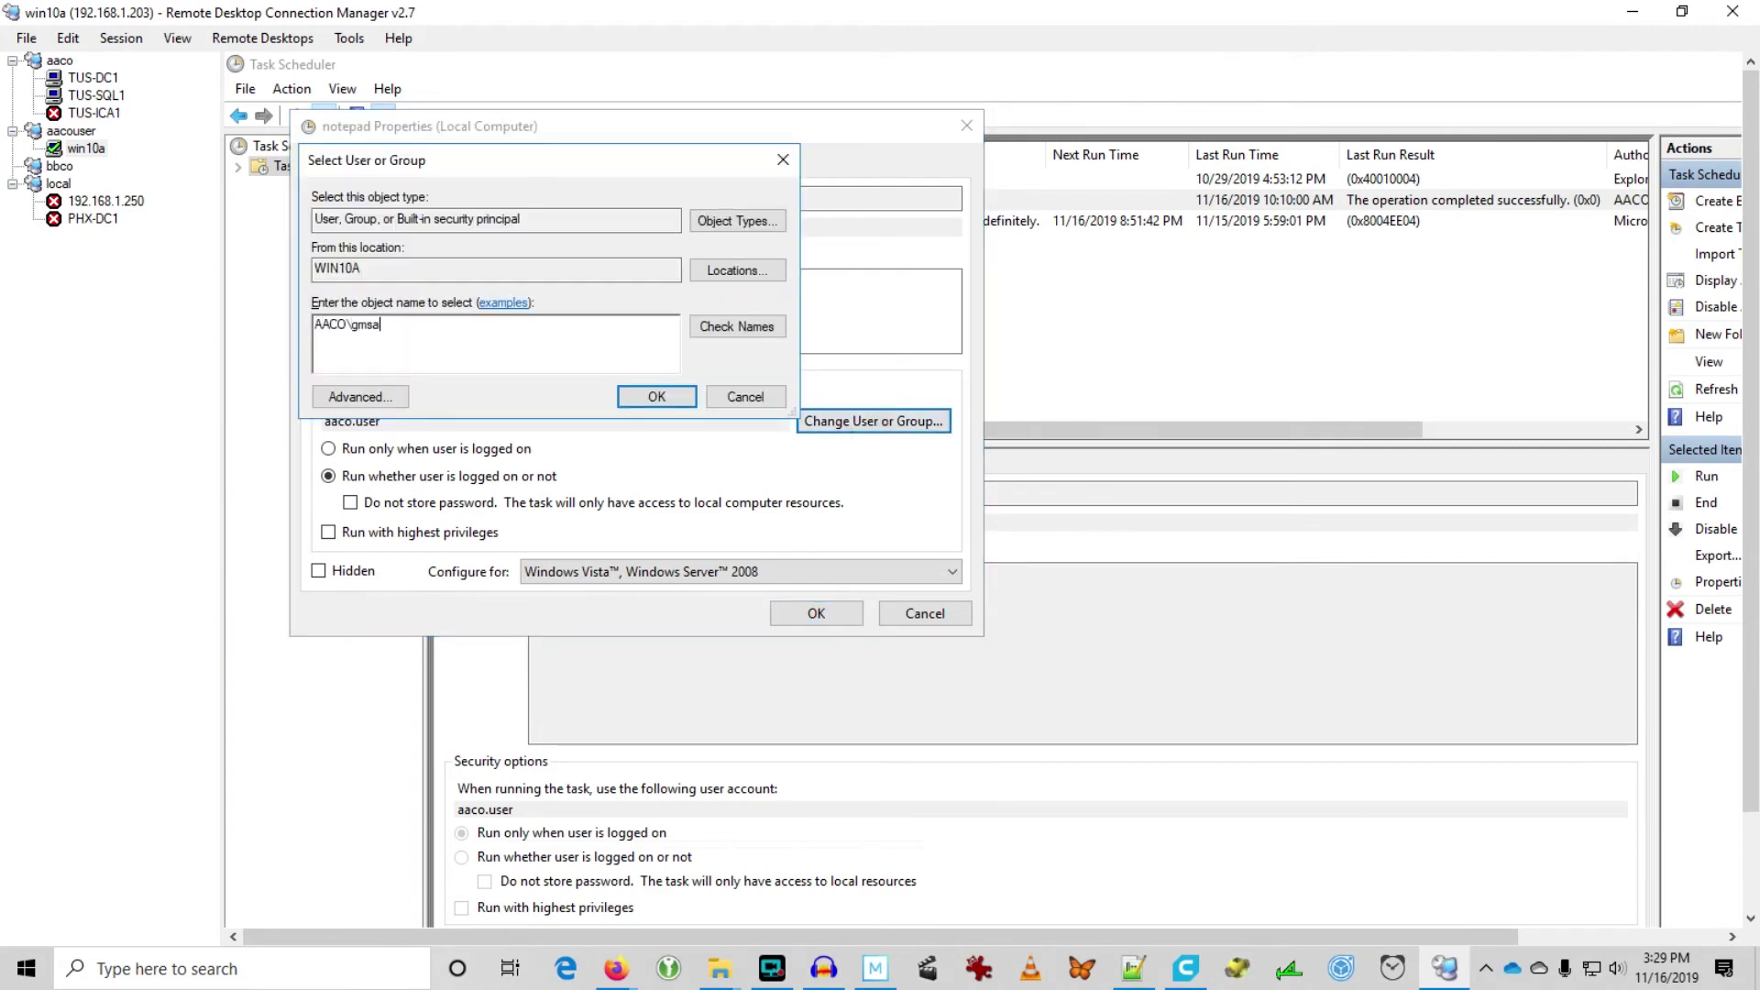
text(test)
key(Return)
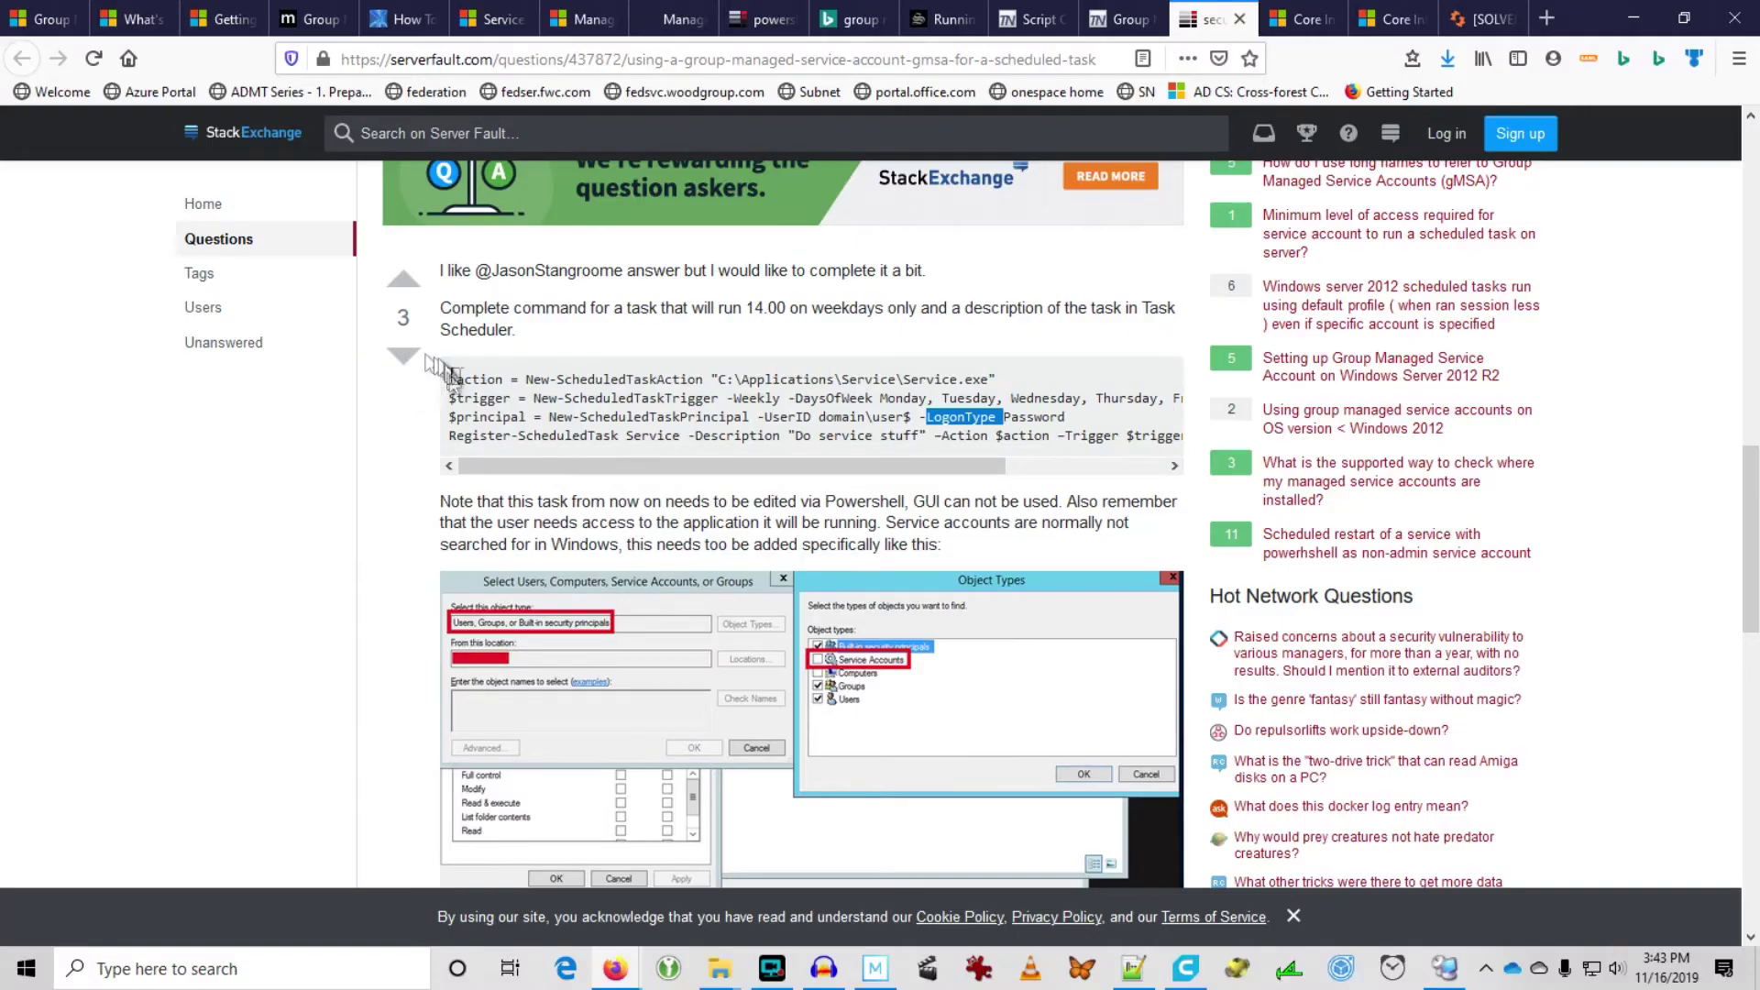
Step: Highlight the quoted 'The object cannot be found' error in the Server Fault gMSA question
scroll(508, 361, up, 10)
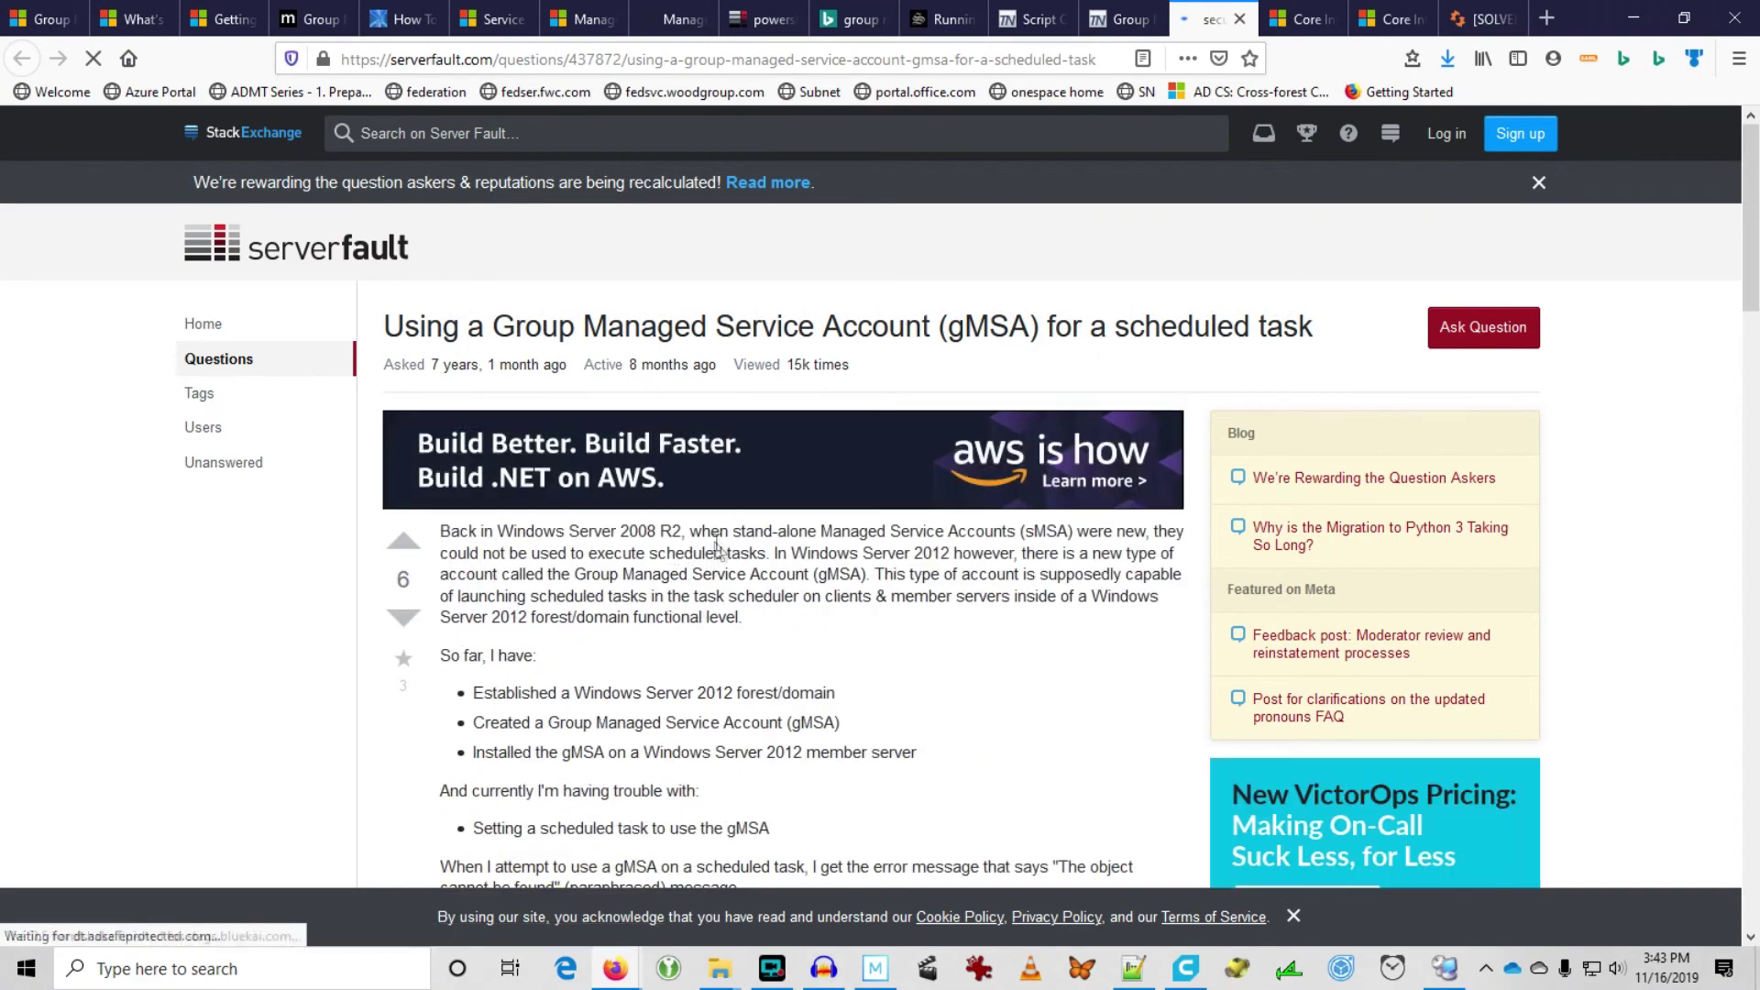
scroll(506, 551, down, 3)
drag(1046, 532, 1052, 561)
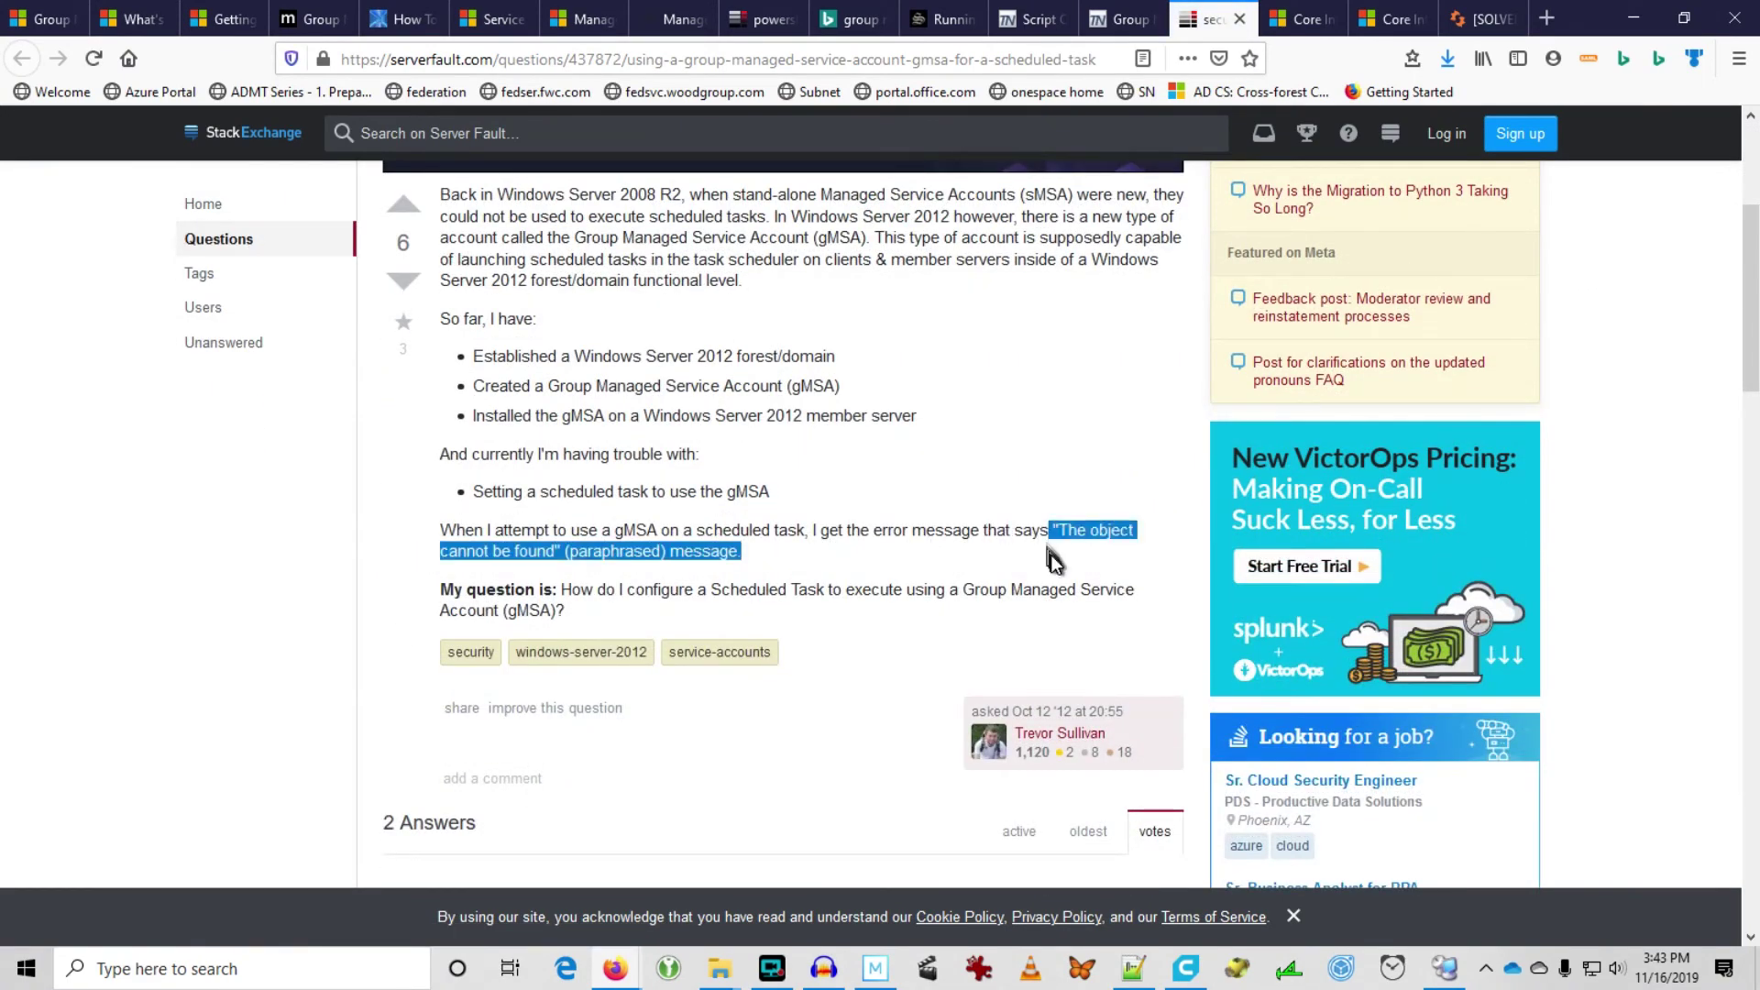
Step: Try setting gmsat as the notepad task's run account, searching in aaco.local
click(1444, 968)
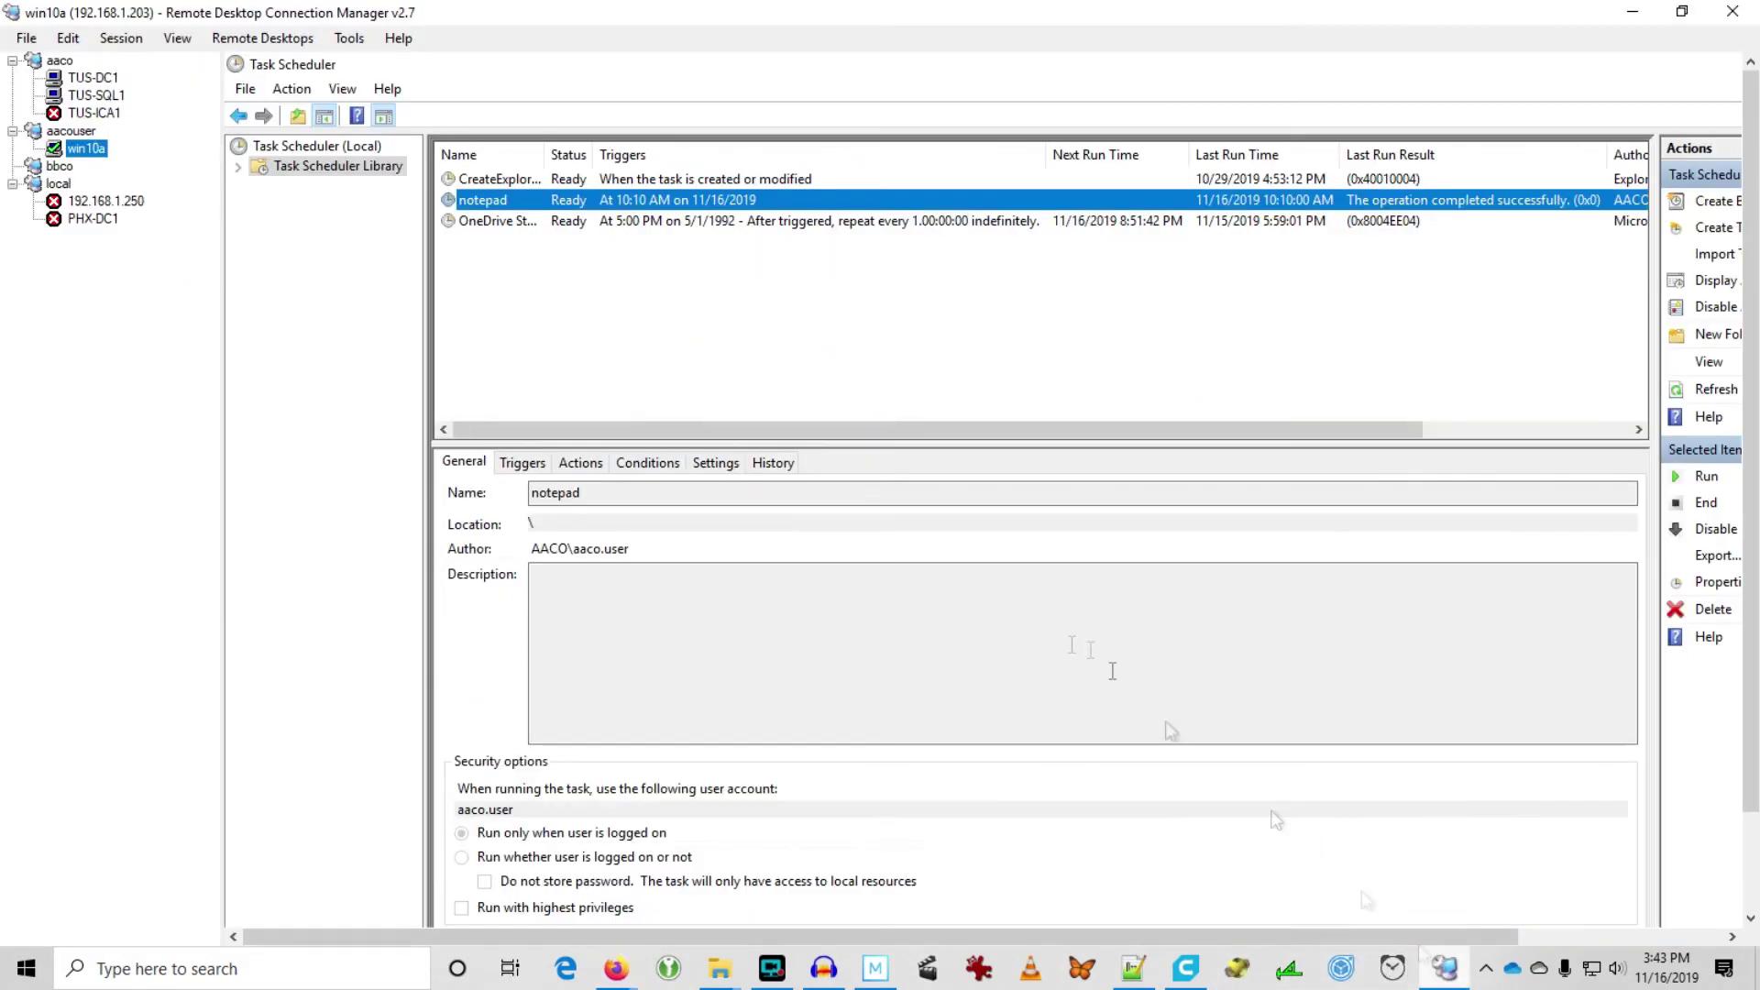
right_click(581, 200)
click(640, 312)
click(867, 449)
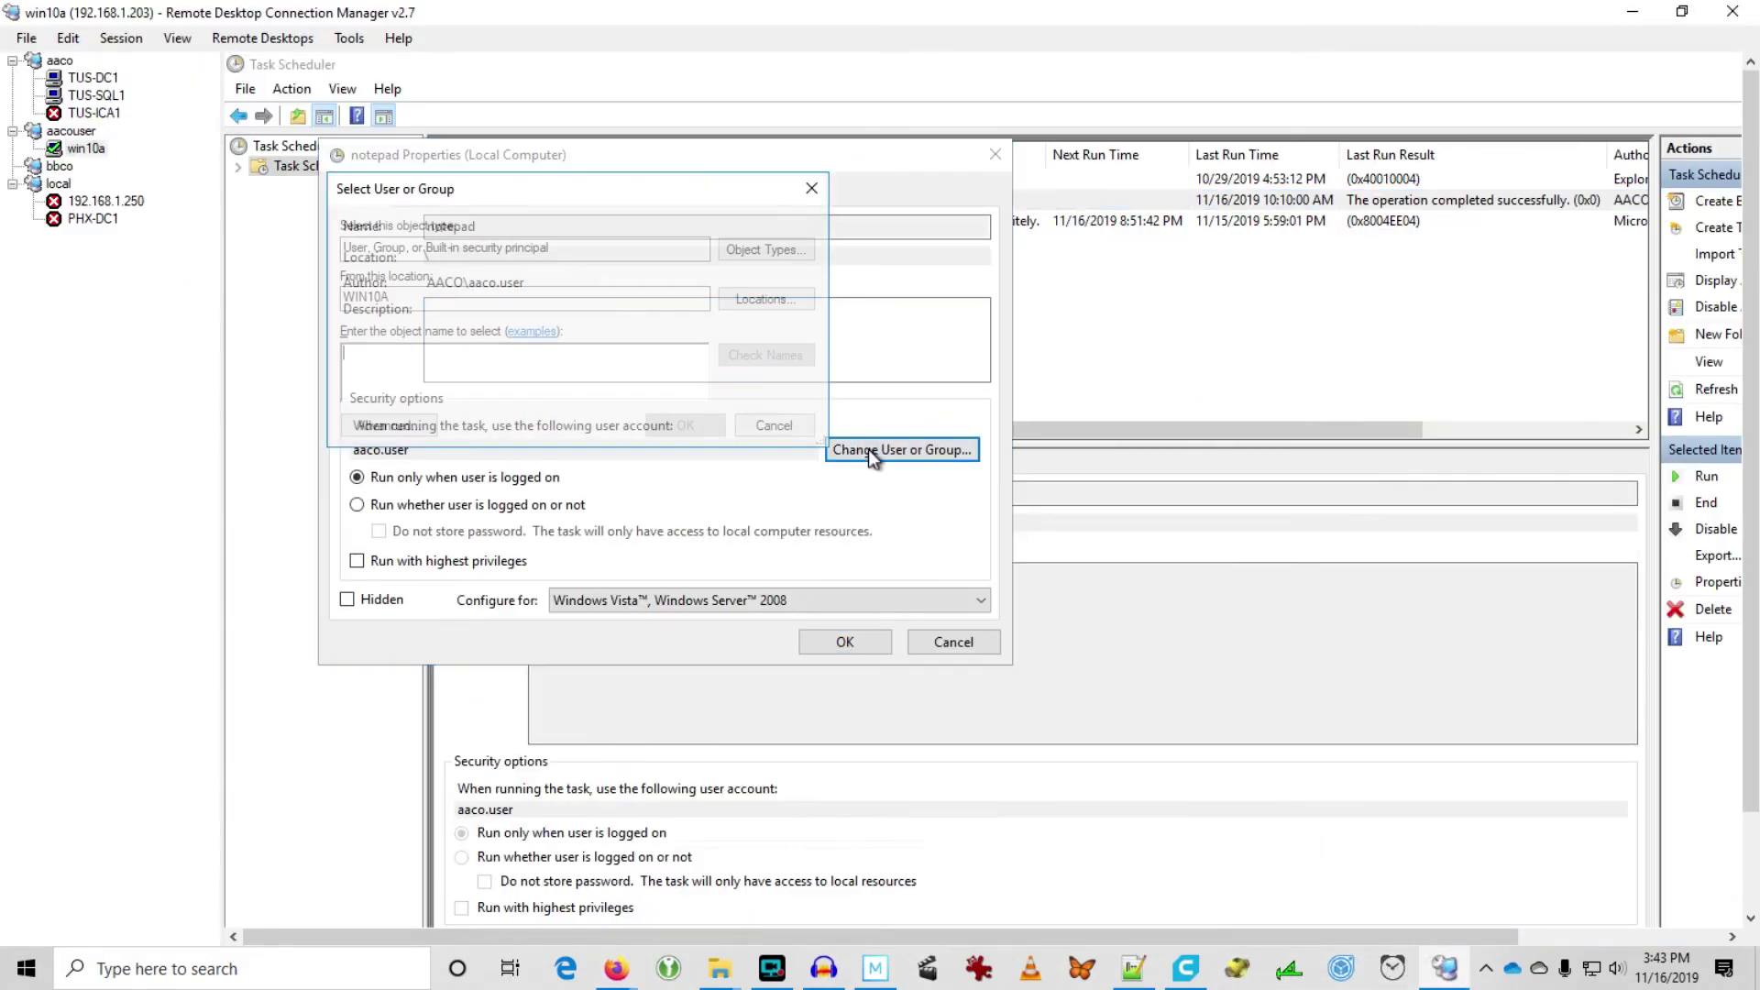
click(723, 302)
click(380, 334)
click(432, 349)
click(730, 499)
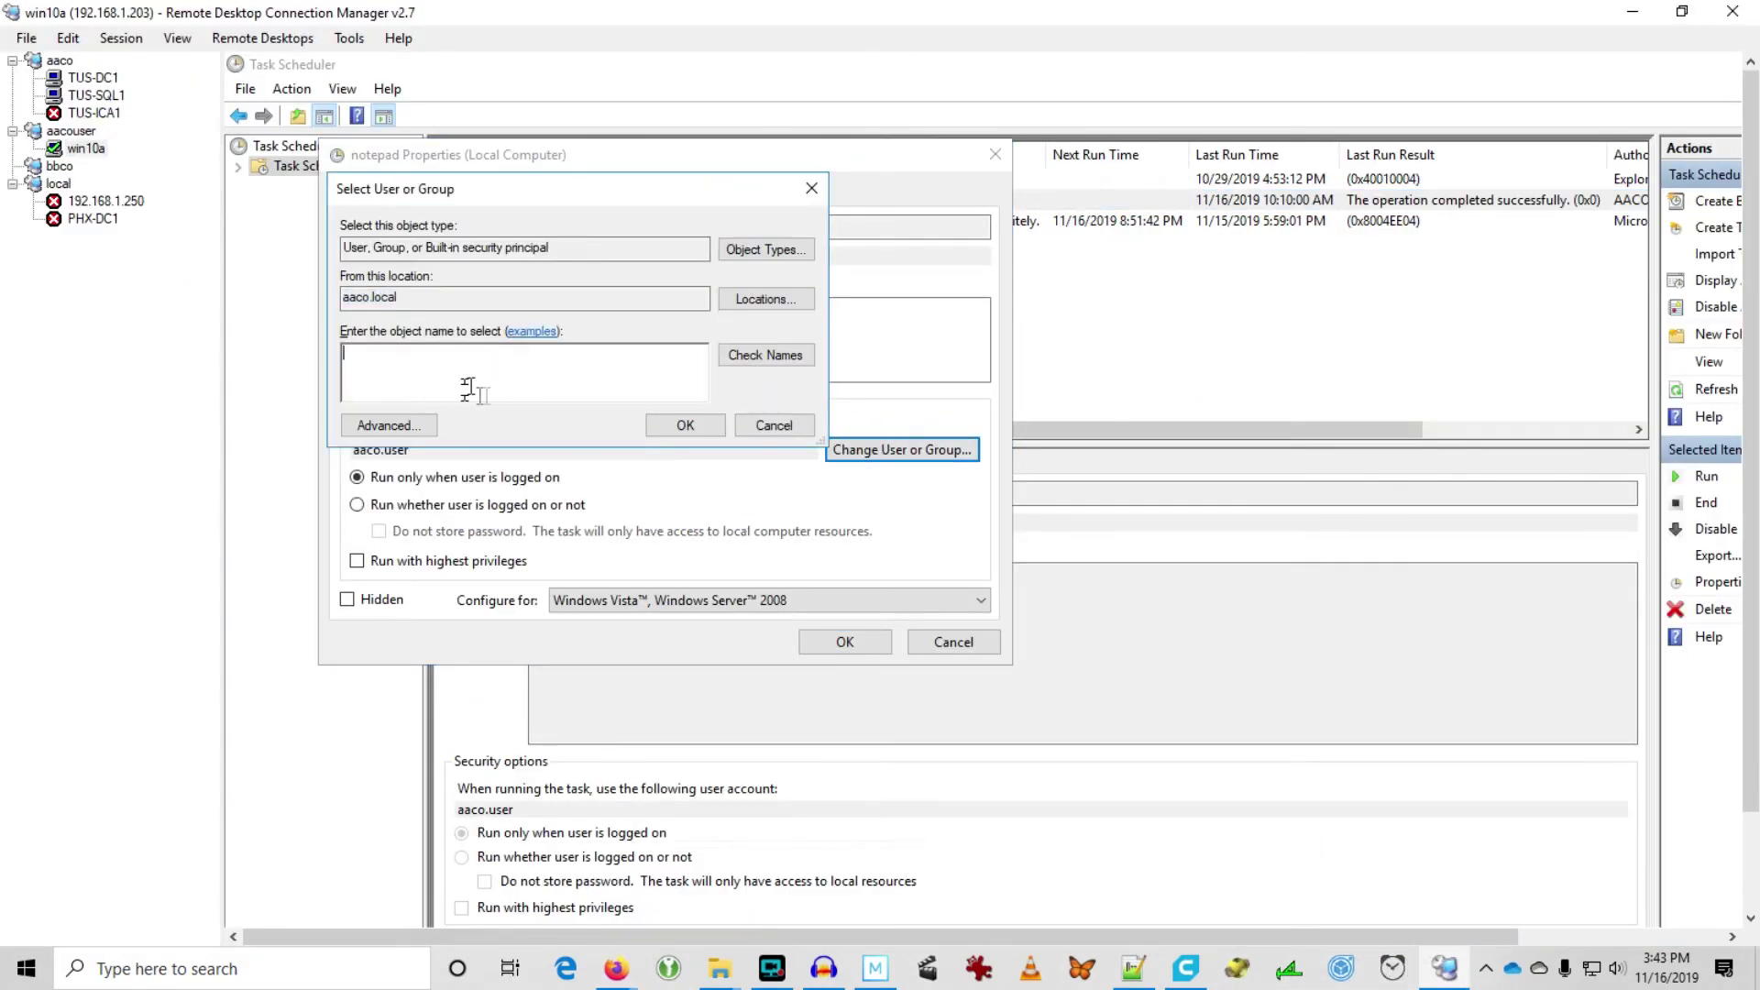
text(gmsat)
key(Return)
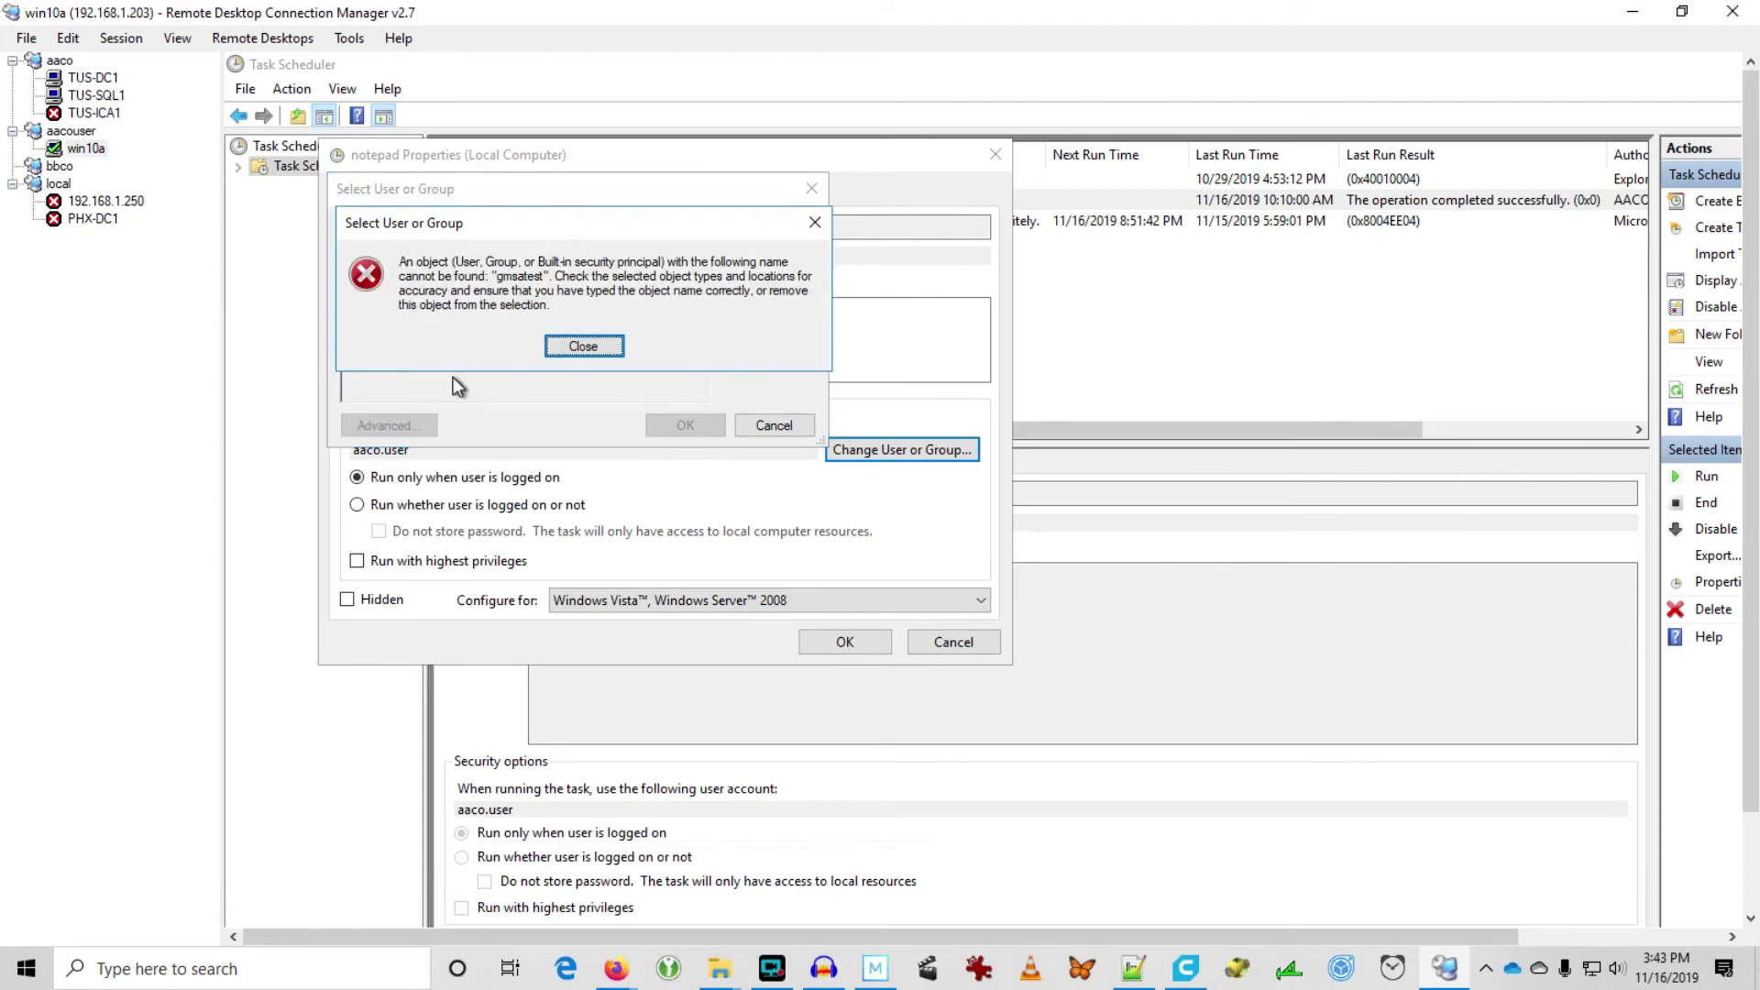
click(582, 341)
Step: Check the searched object types, then cancel the account picker and task properties
click(773, 244)
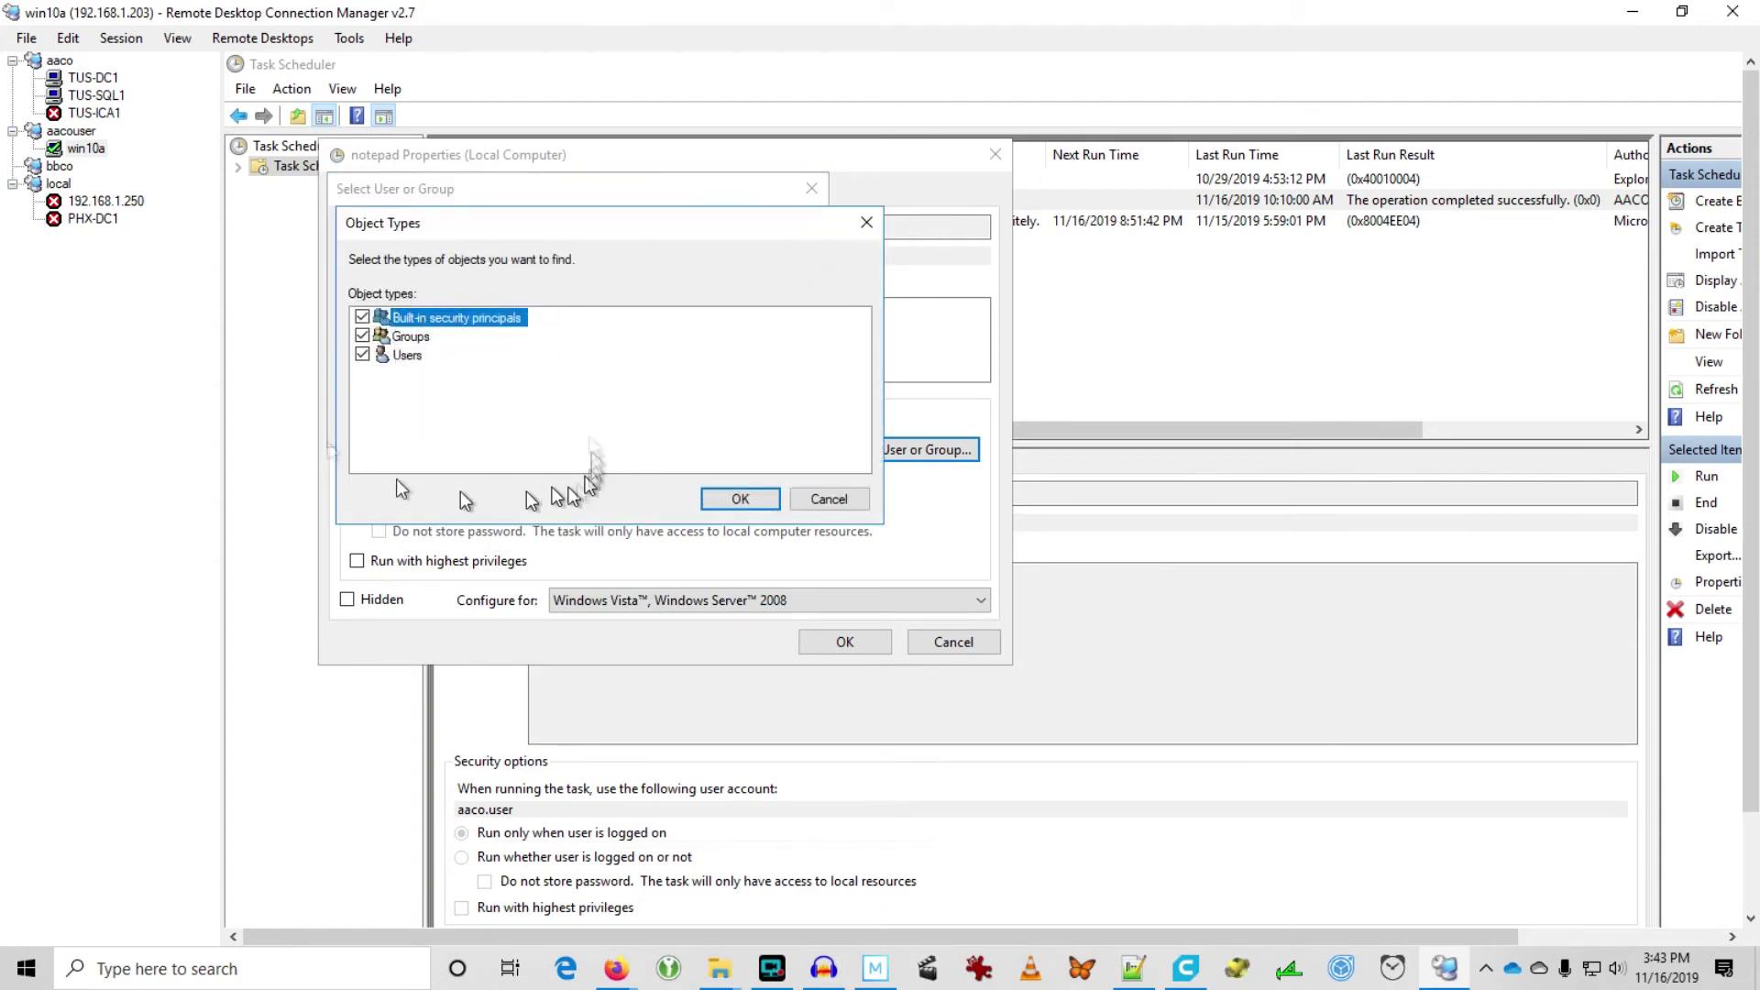
click(740, 499)
key(Escape)
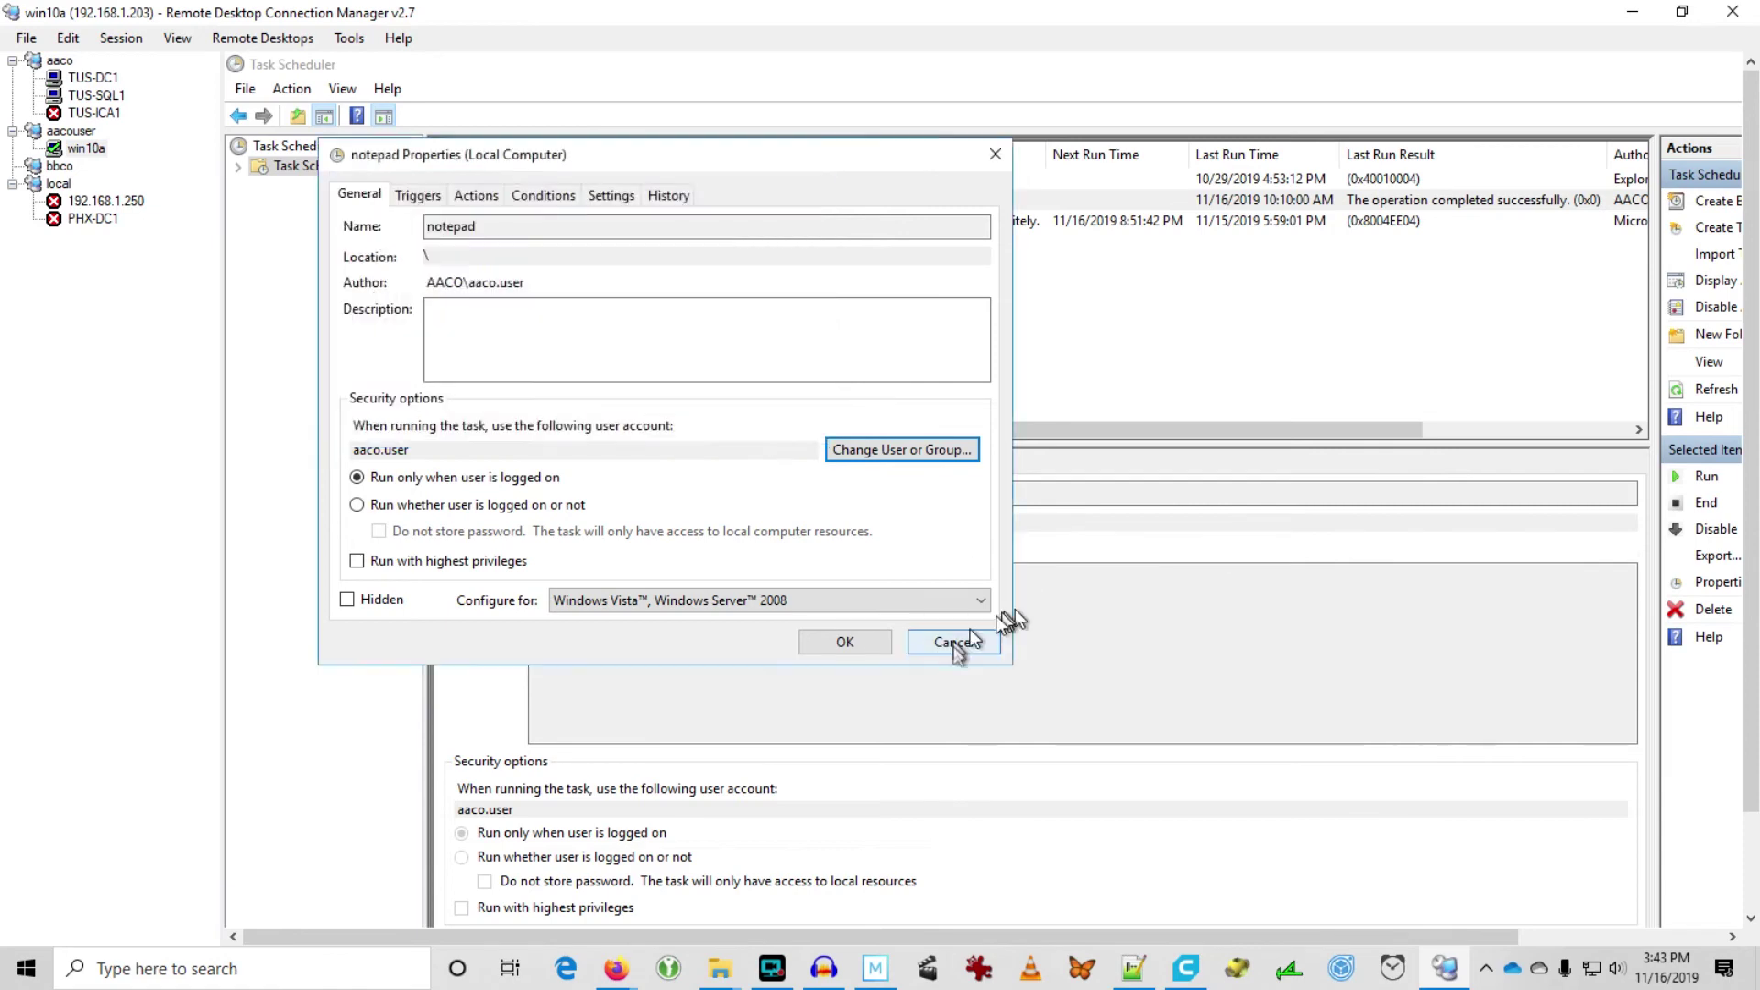
click(954, 641)
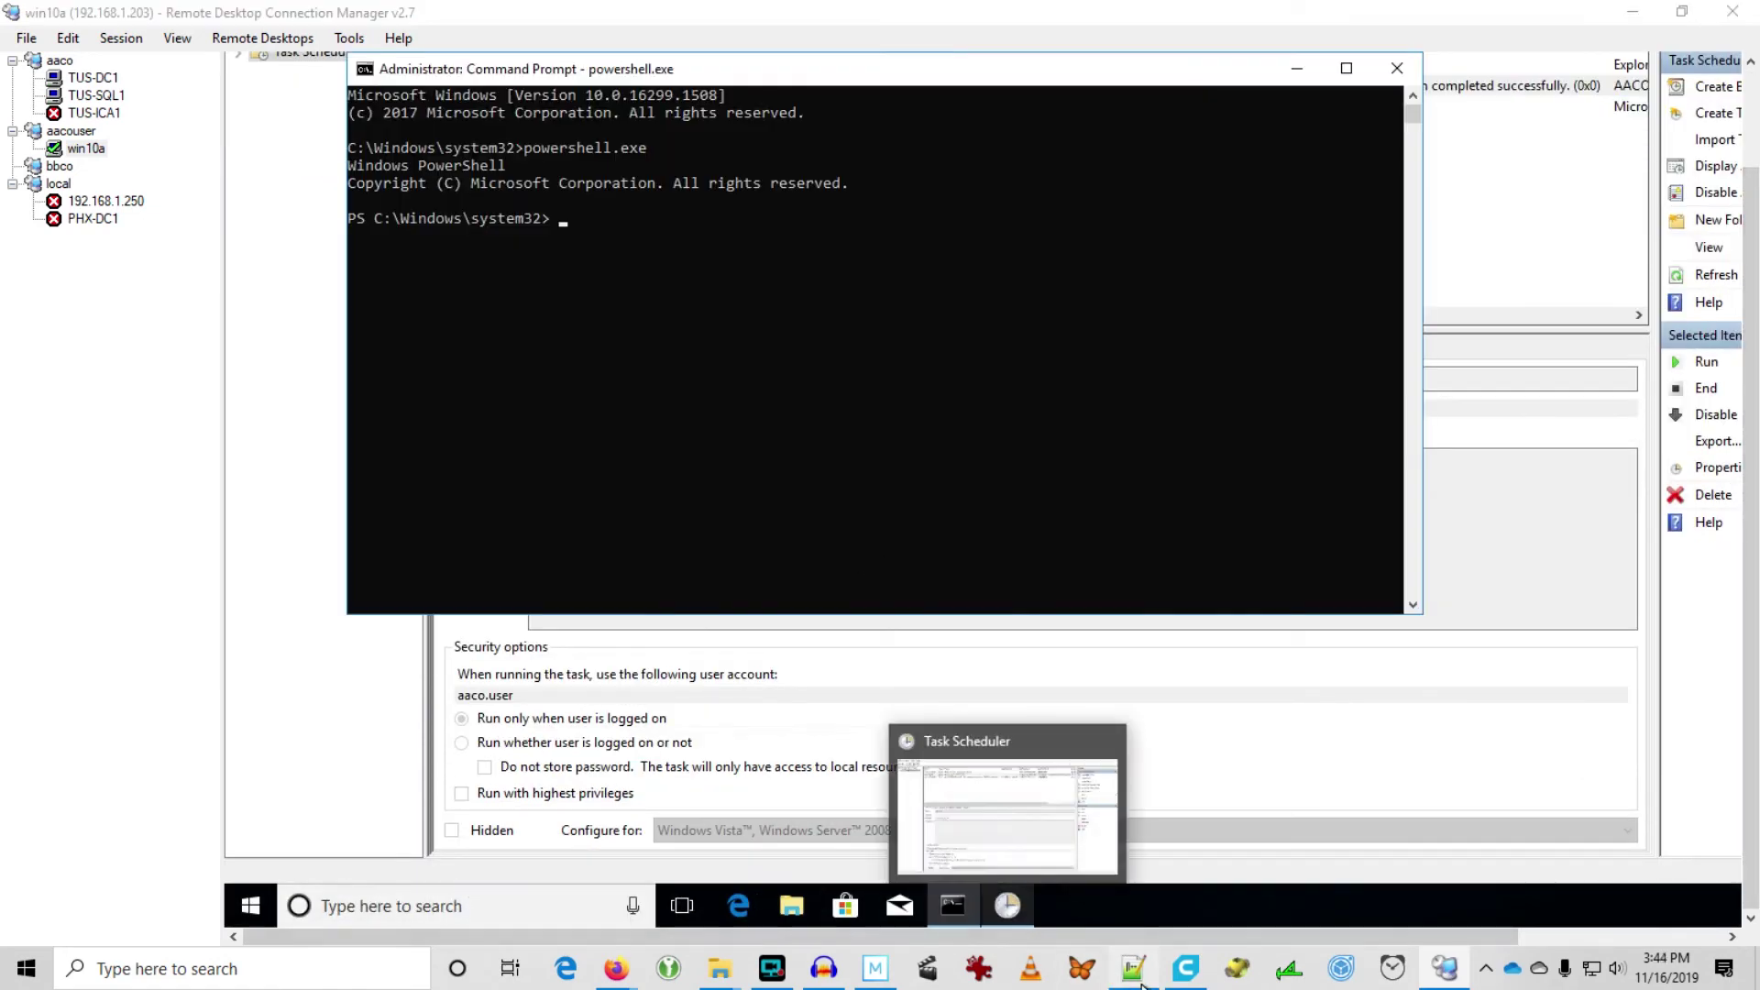
click(1133, 968)
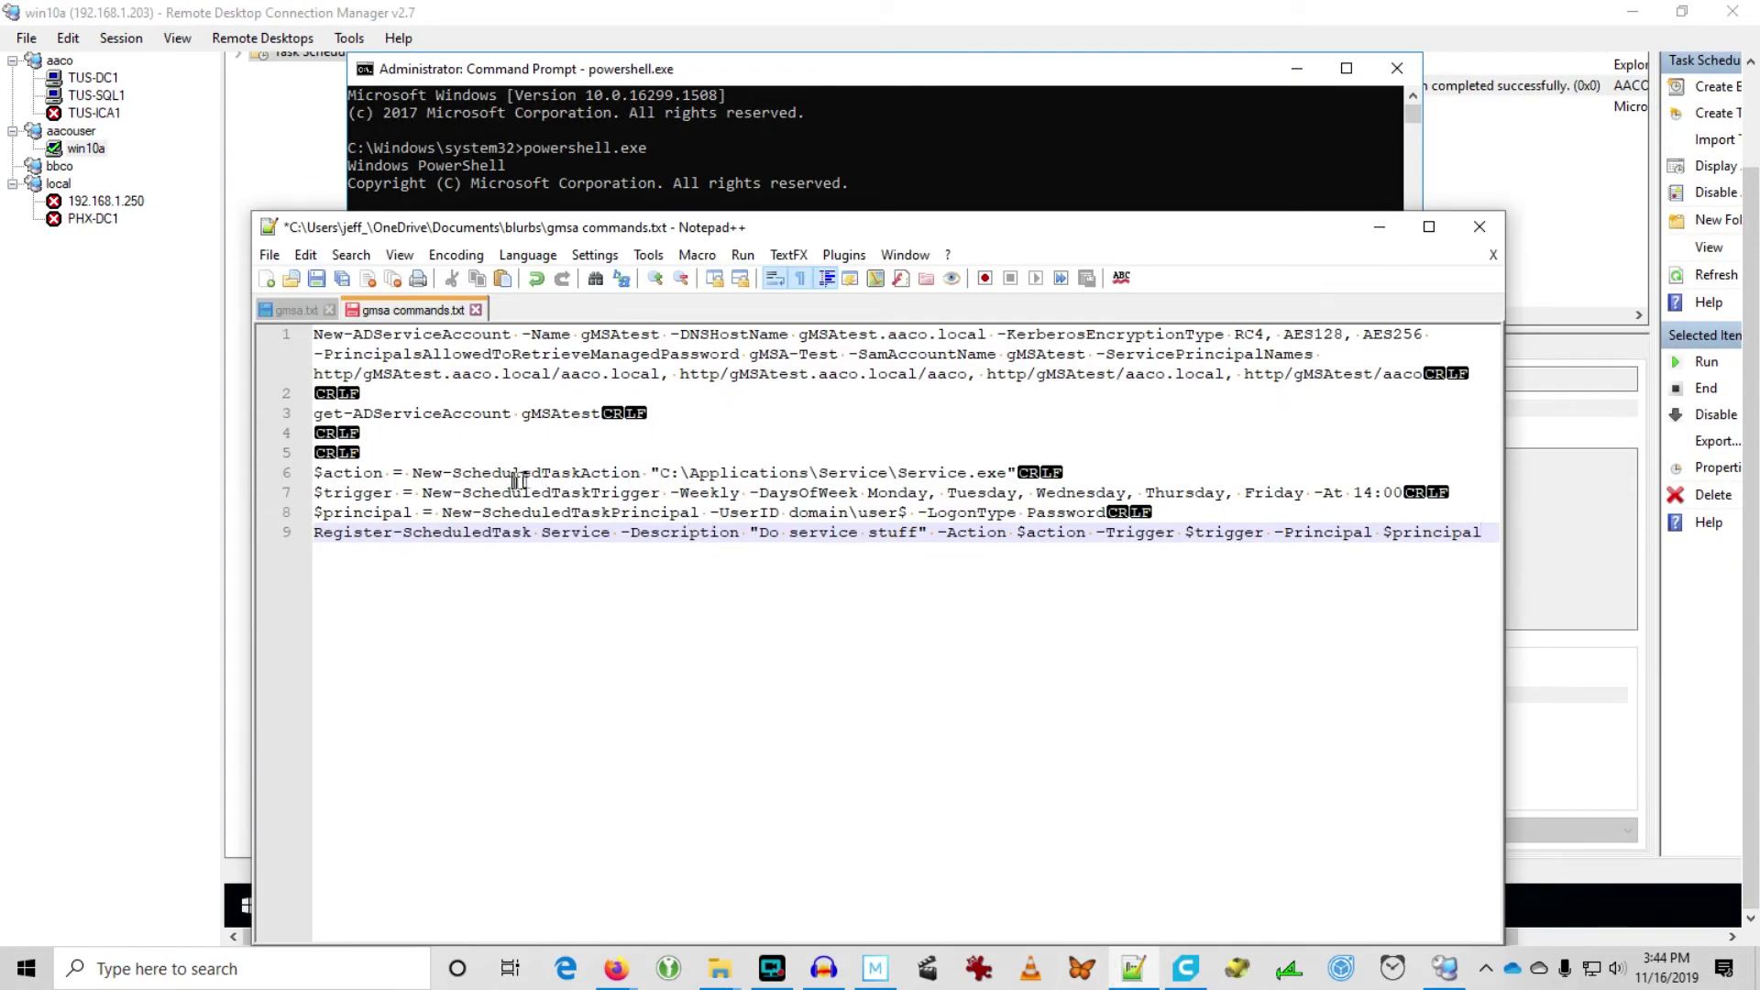
Step: Change the task action to notepad.exe and the trigger to Saturday at 15:50
drag(665, 476, 1013, 473)
text(notepad.exe)
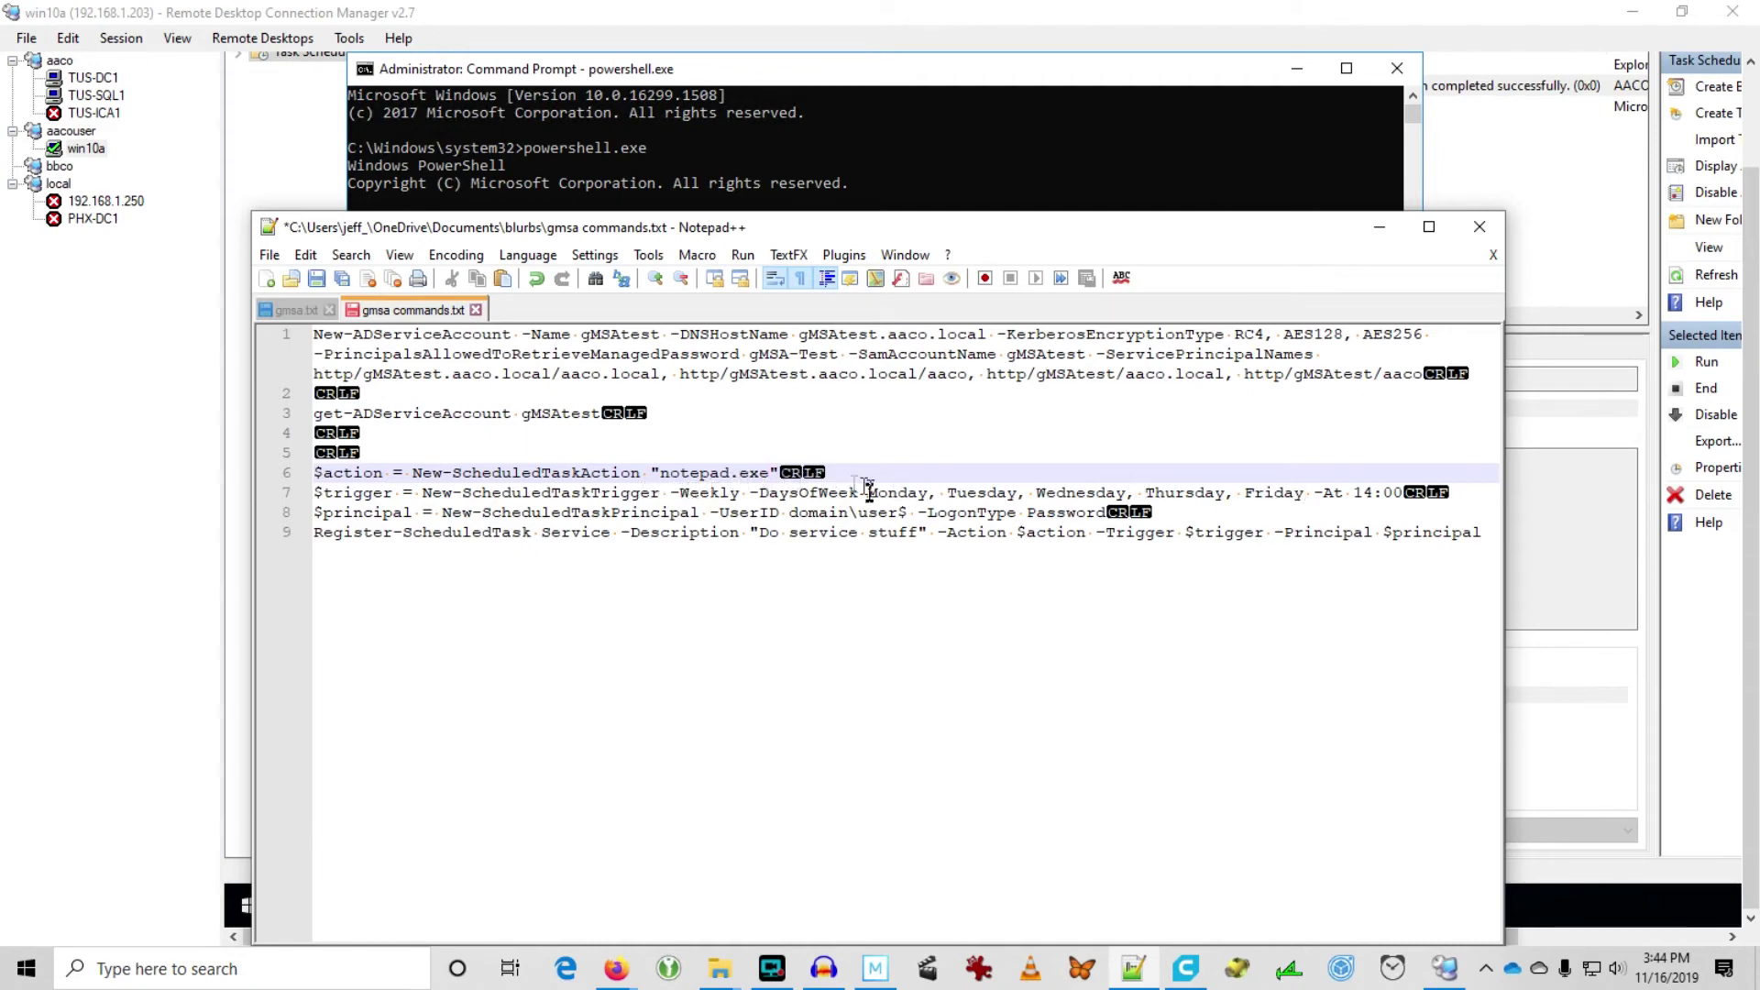
drag(869, 493, 1299, 493)
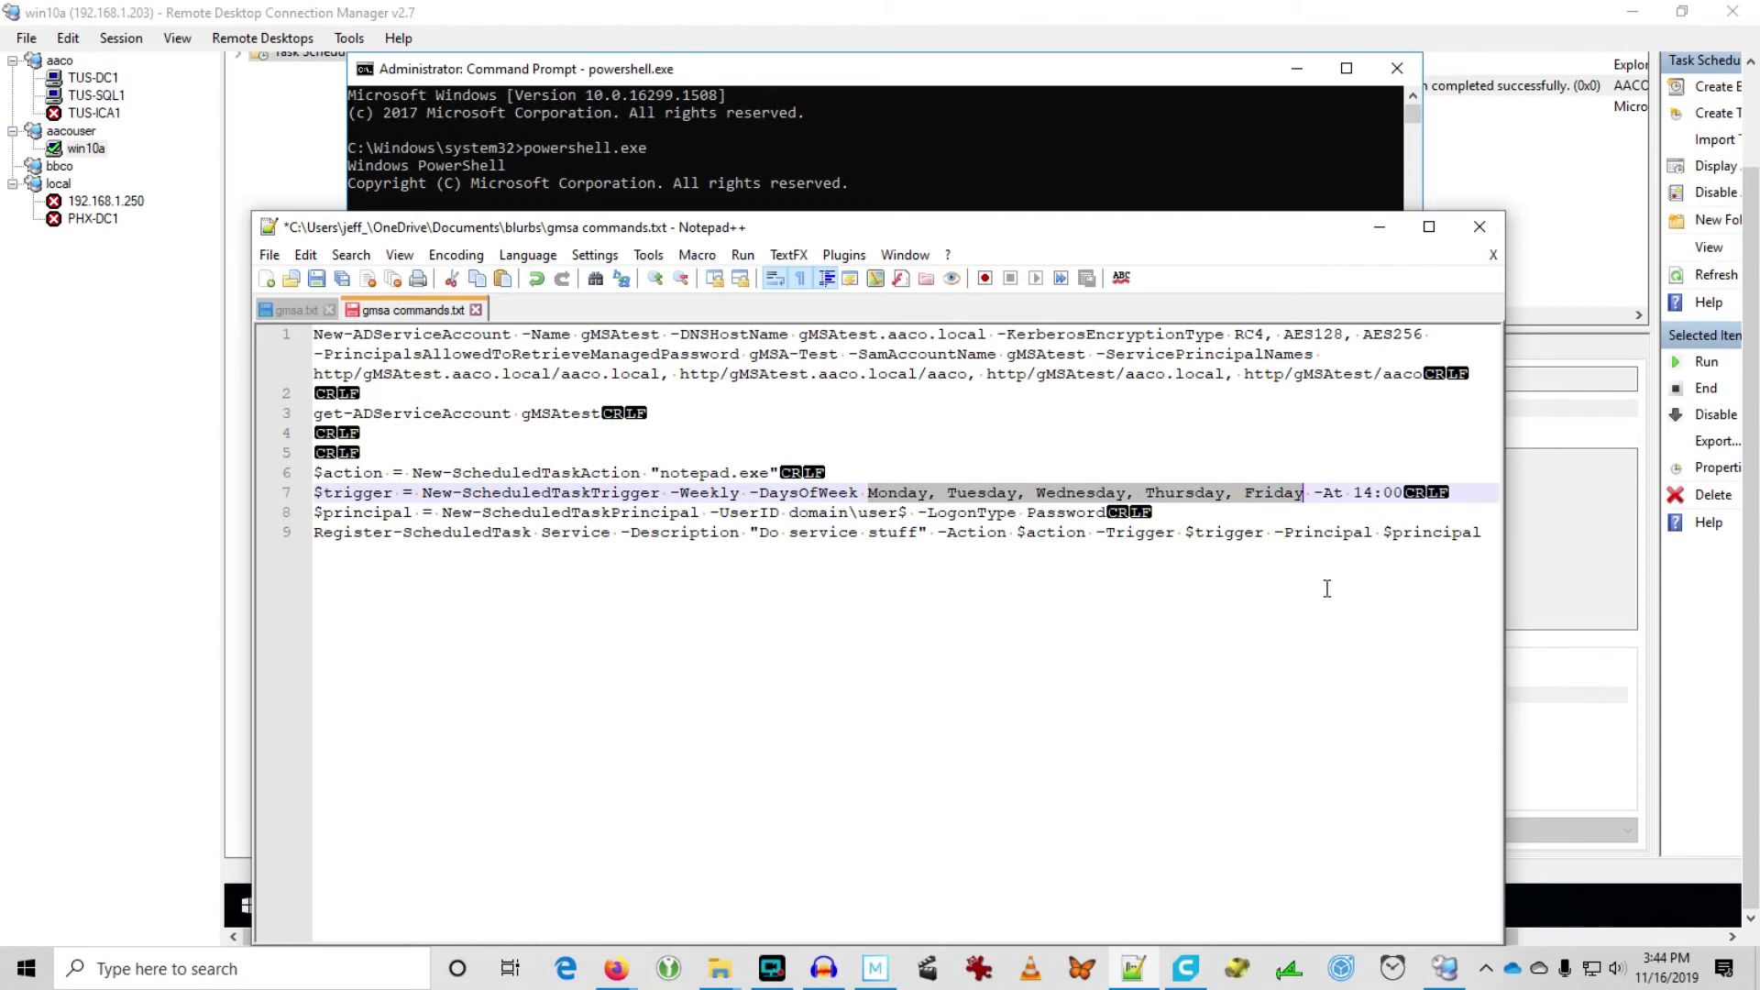
text(Saturday)
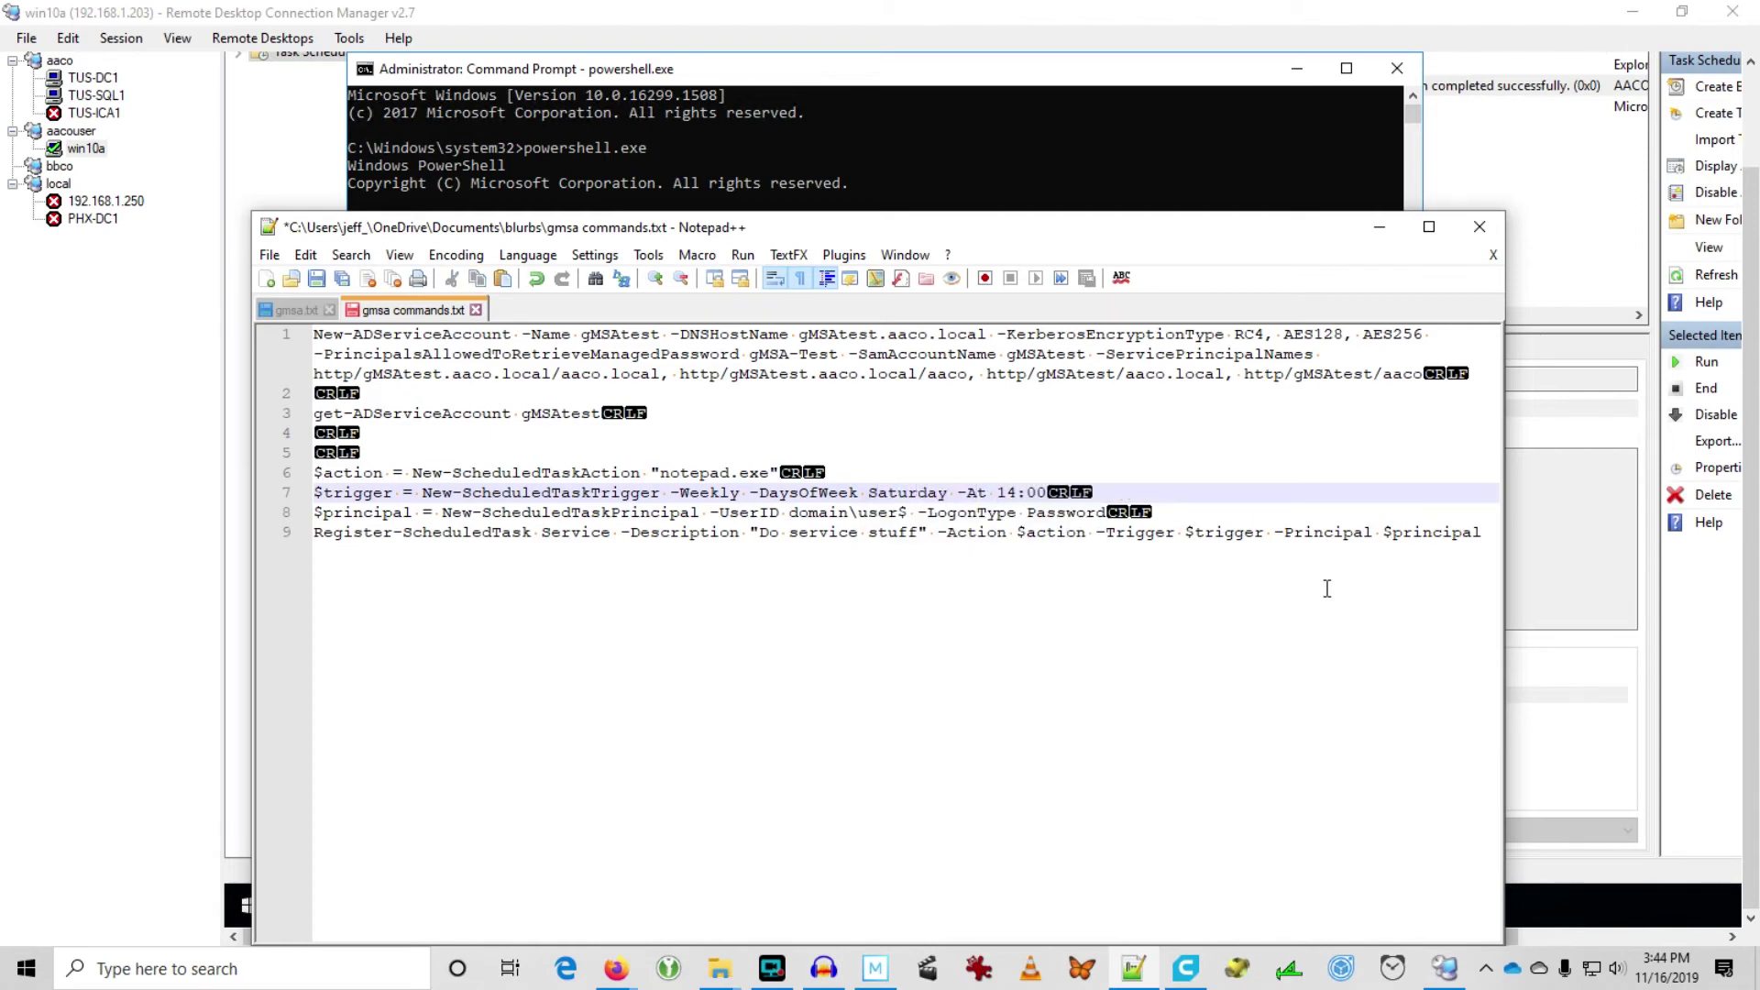
key(Delete)
key(Delete)
key(Delete)
text(15:50)
key(Delete)
key(Delete)
Step: Set the principal to aaco\gMSAtest$ and the task description to 'Notepad'
click(796, 513)
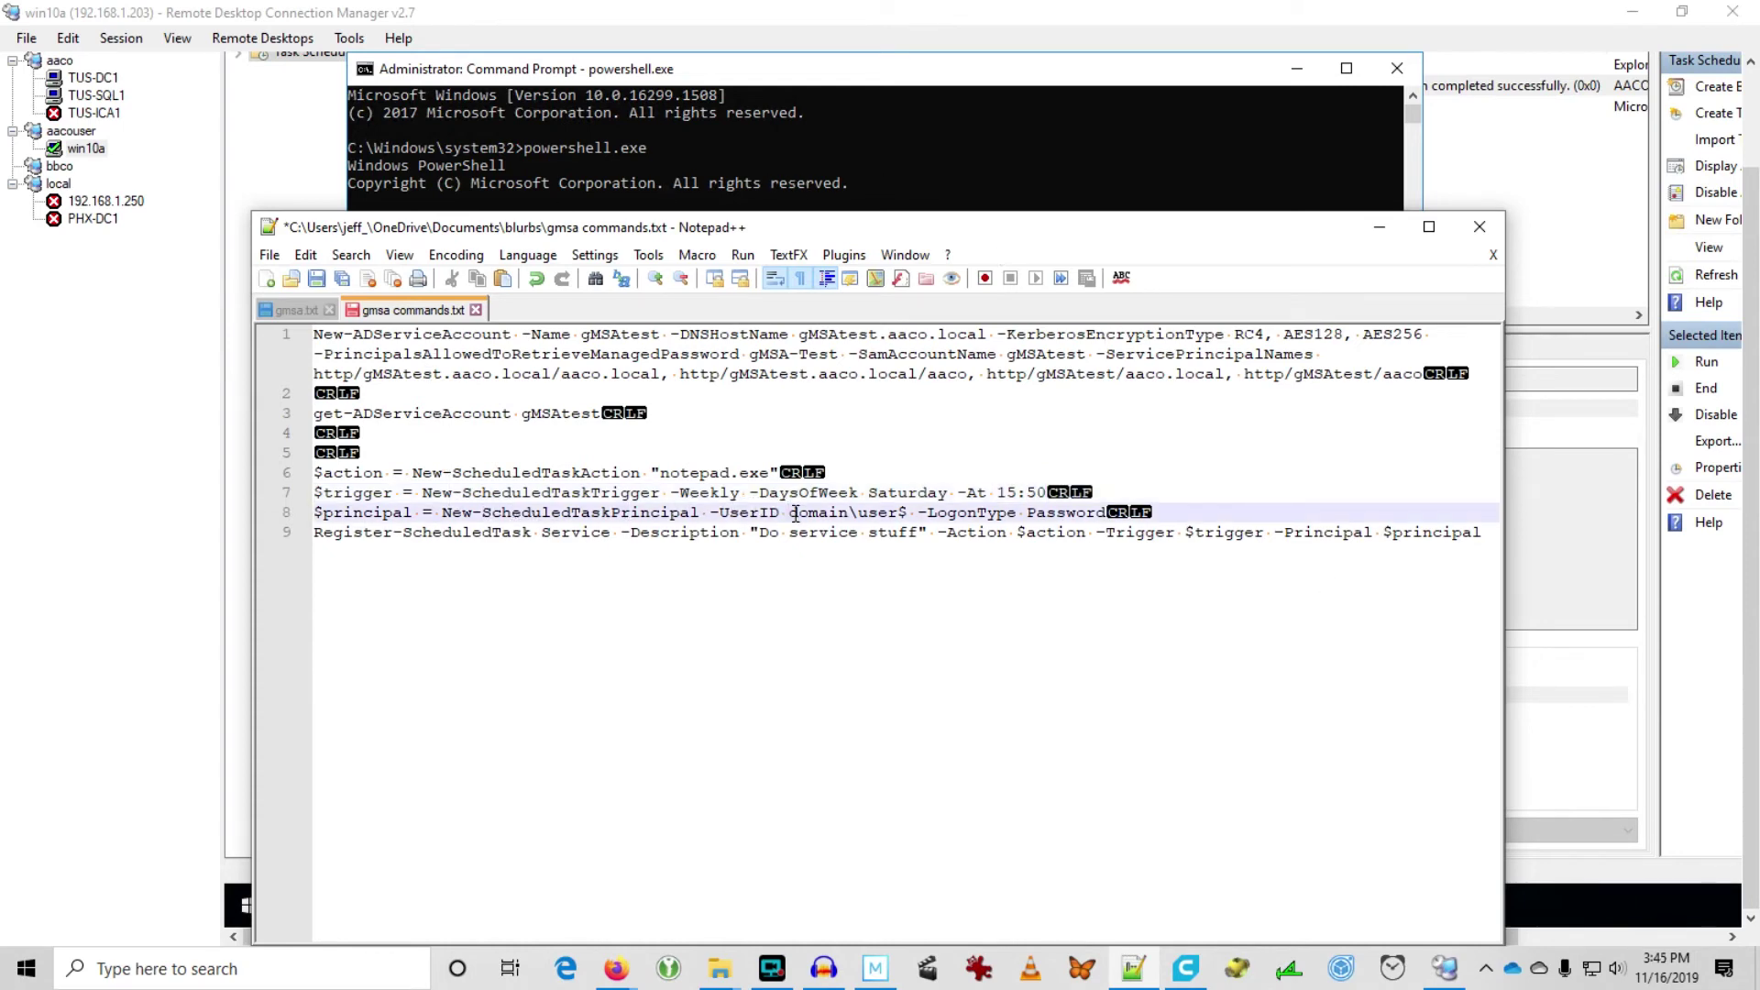
drag(795, 512, 891, 518)
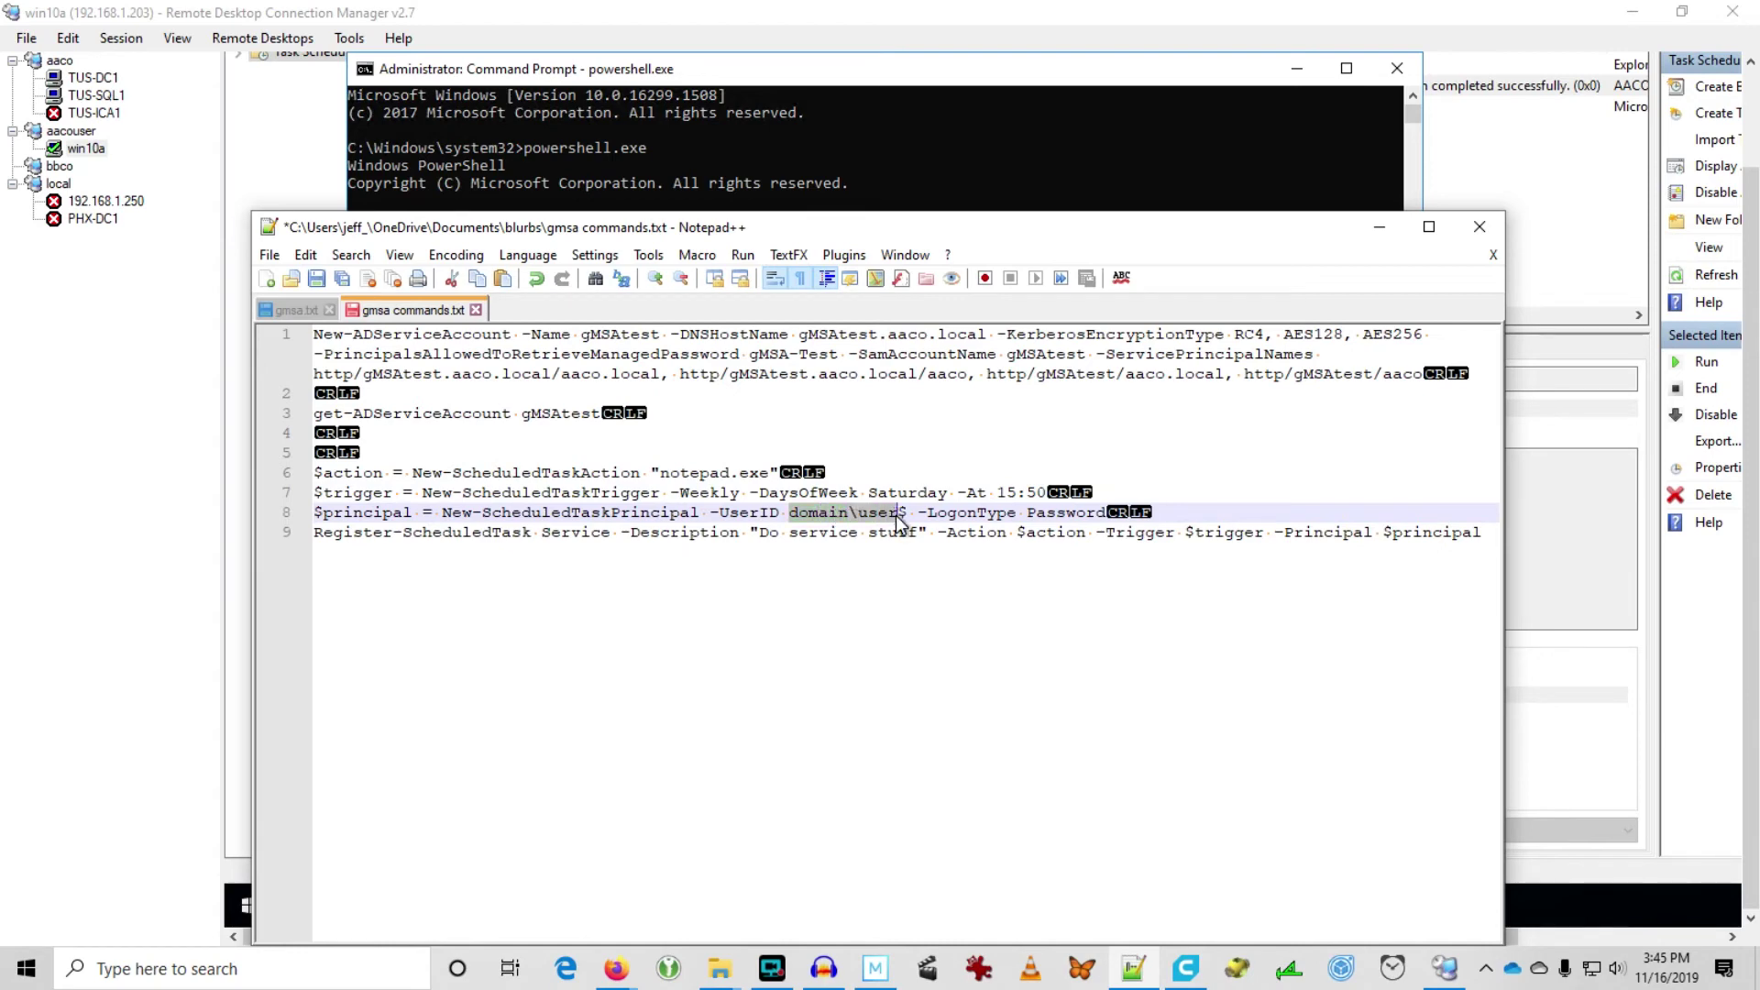
text(aaco\g)
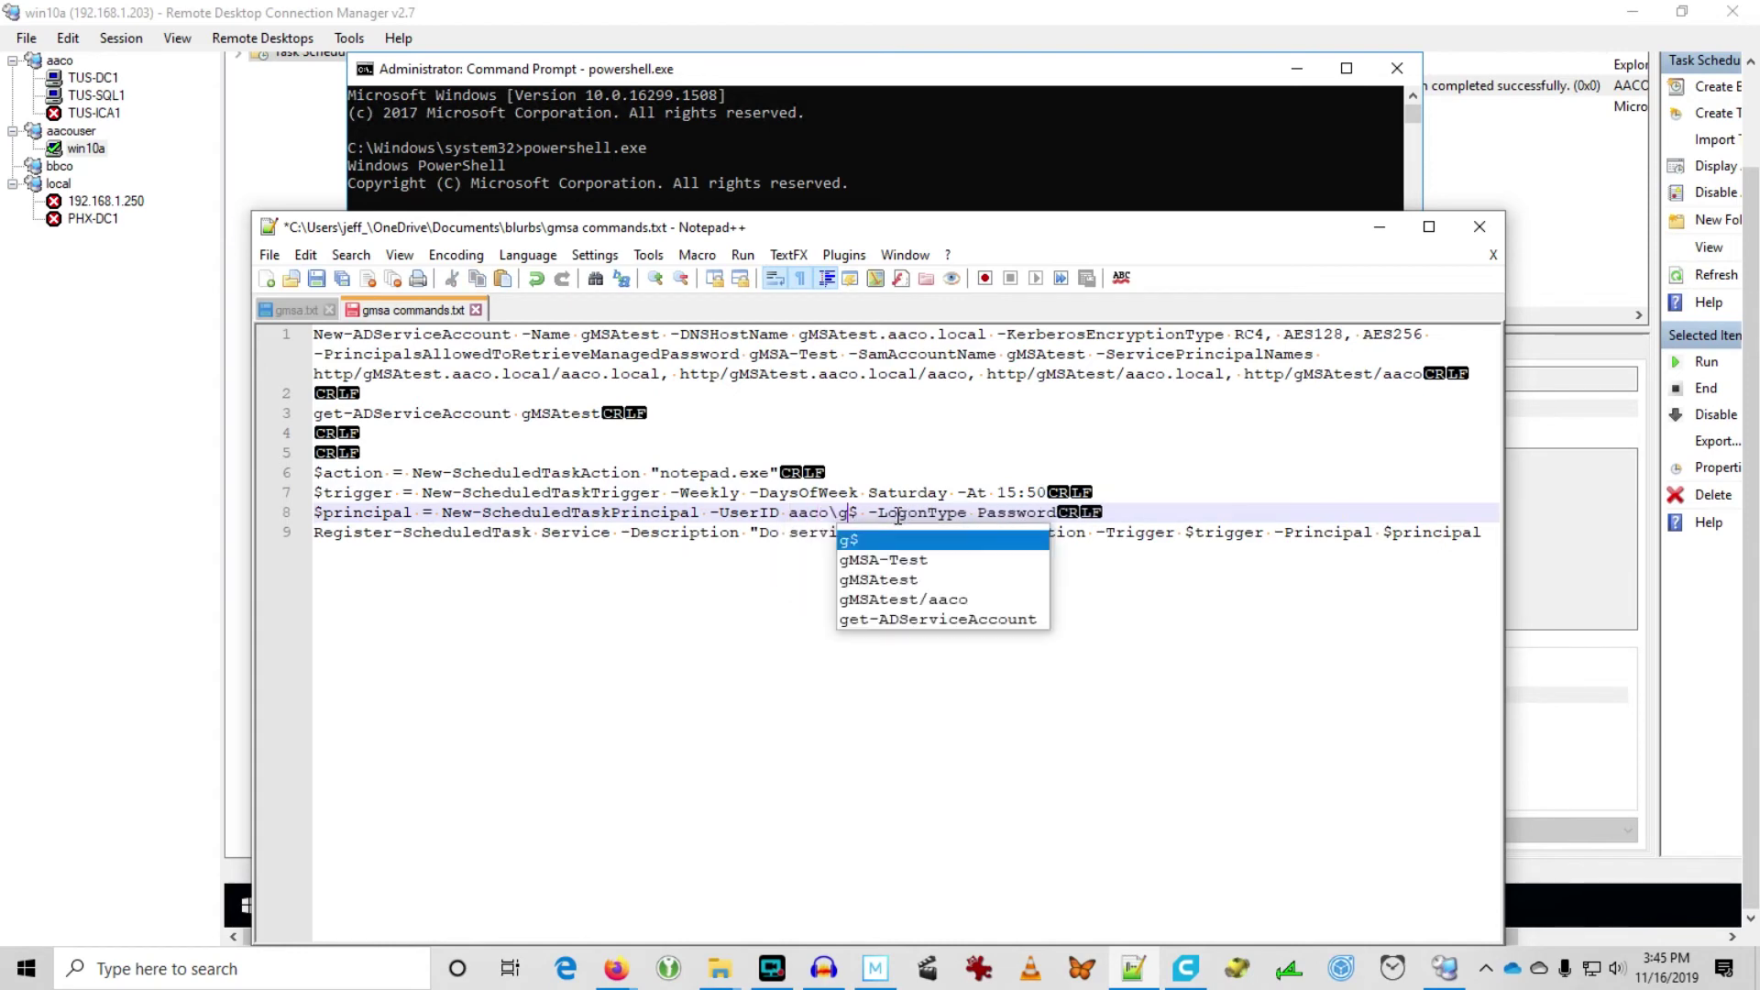
text(msatest)
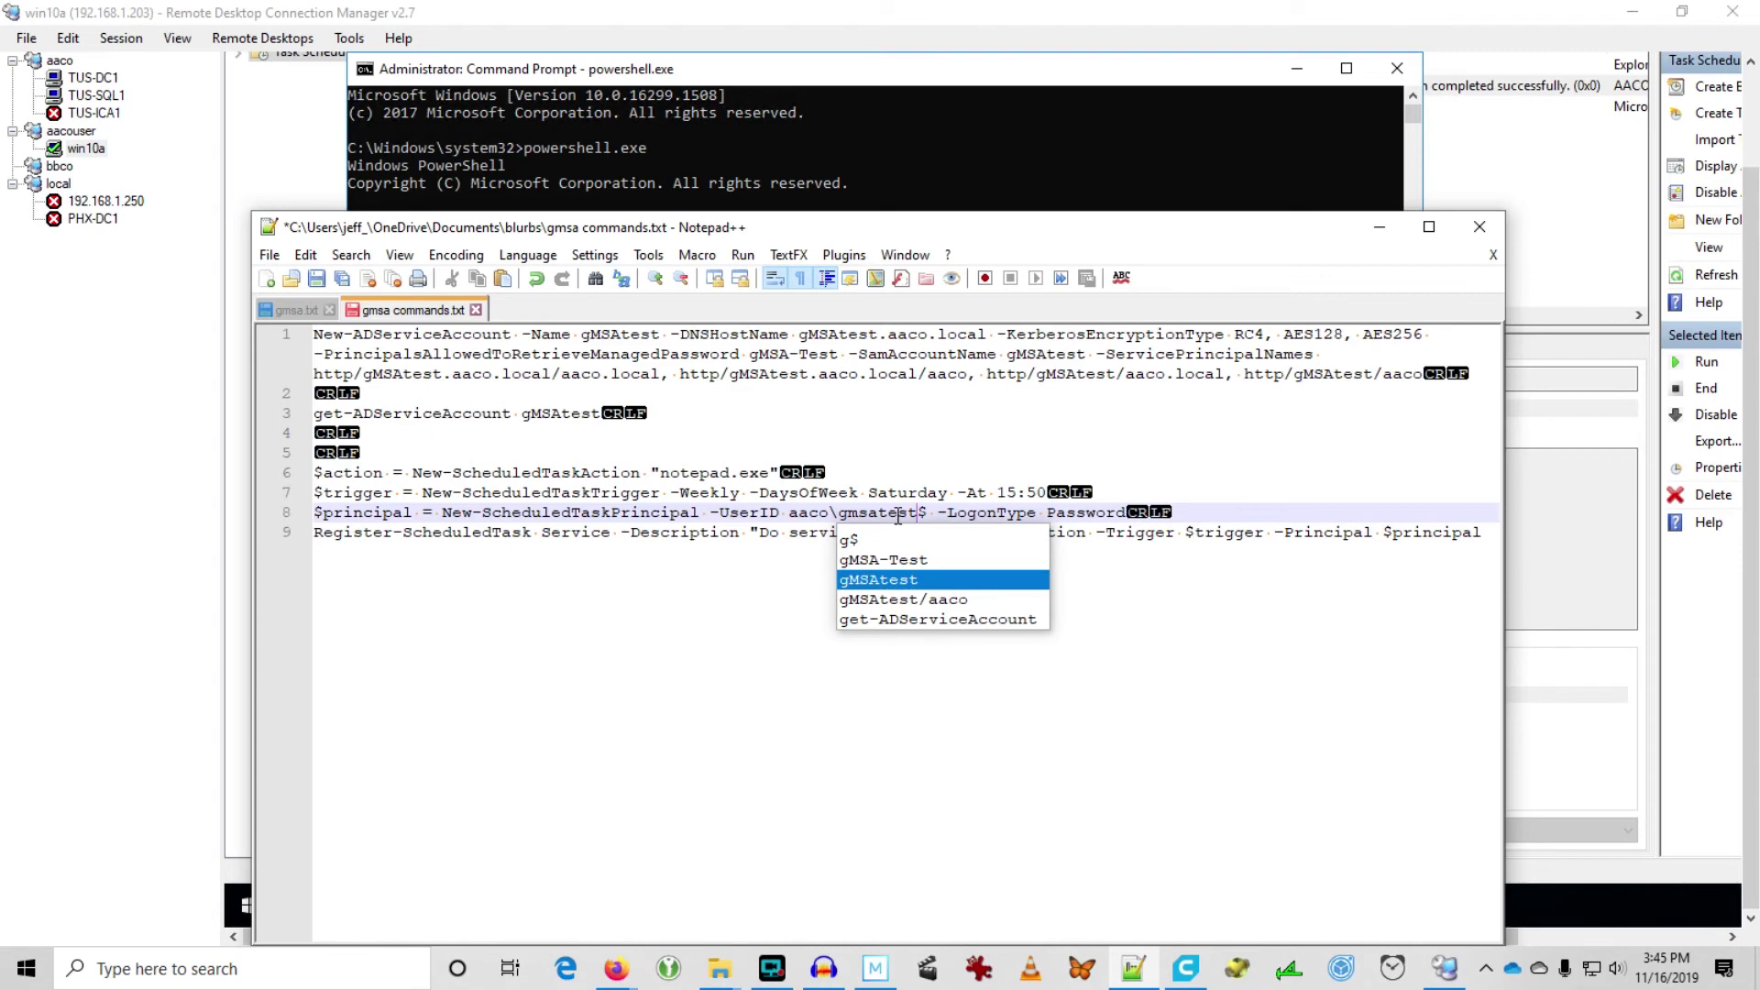
double_click(875, 585)
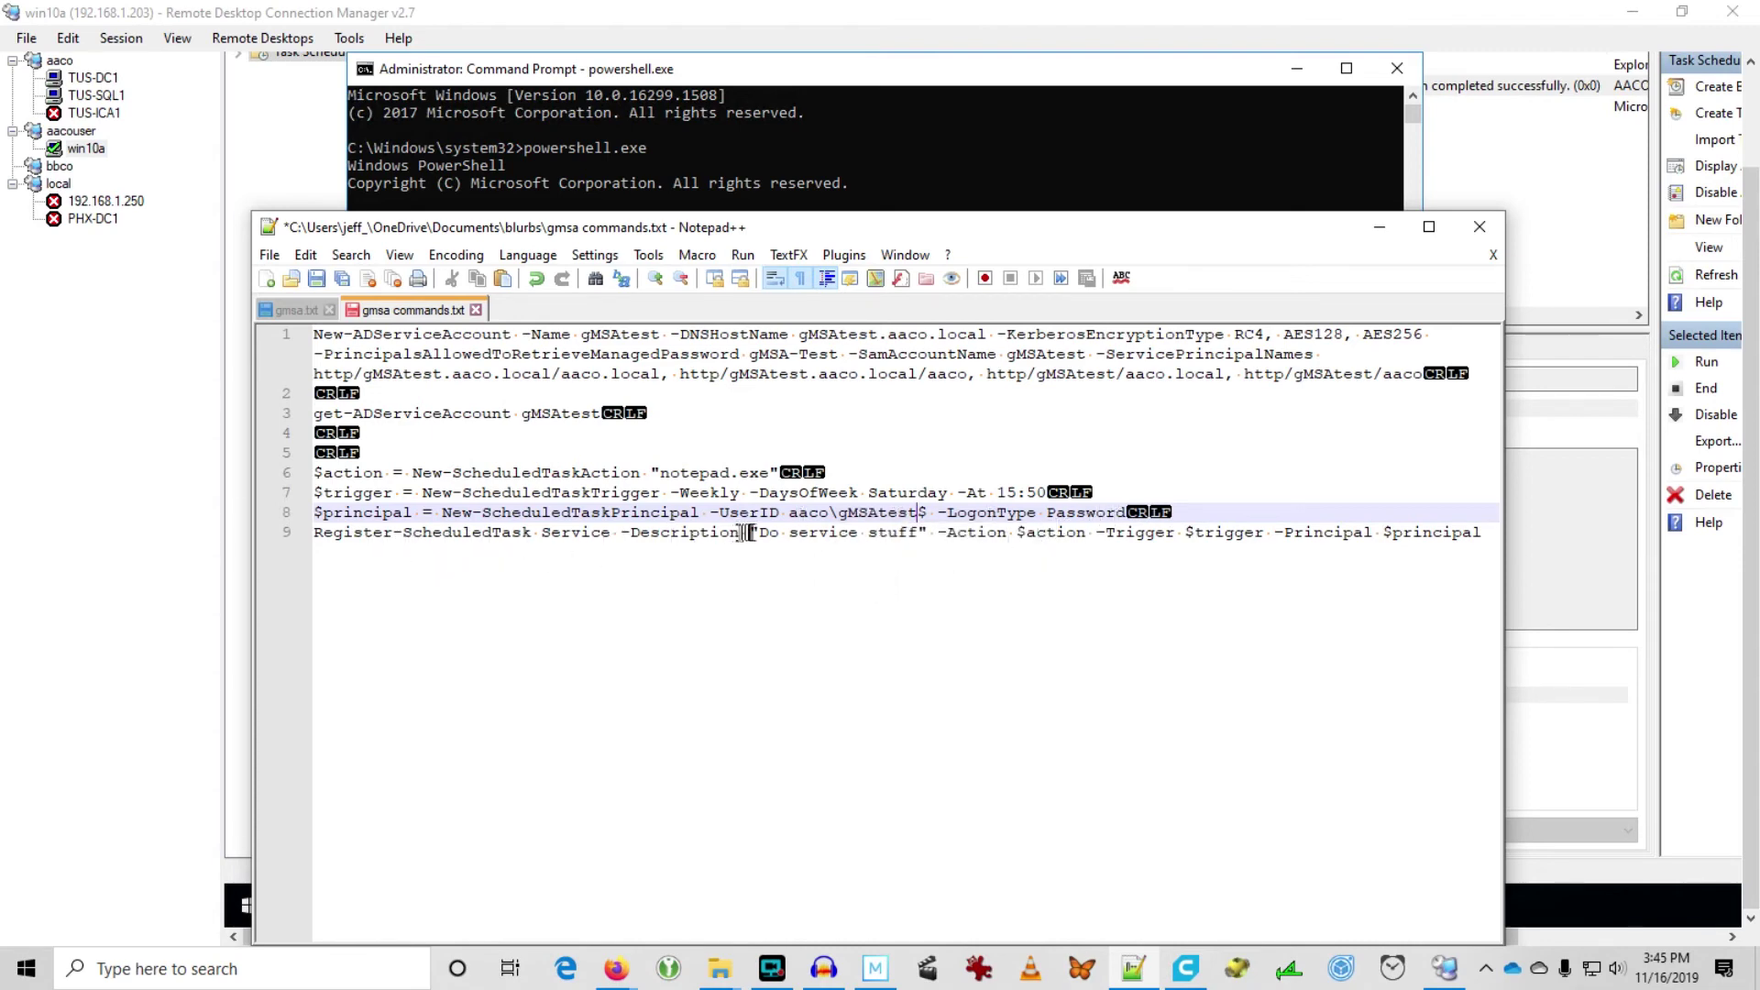
drag(759, 534, 917, 538)
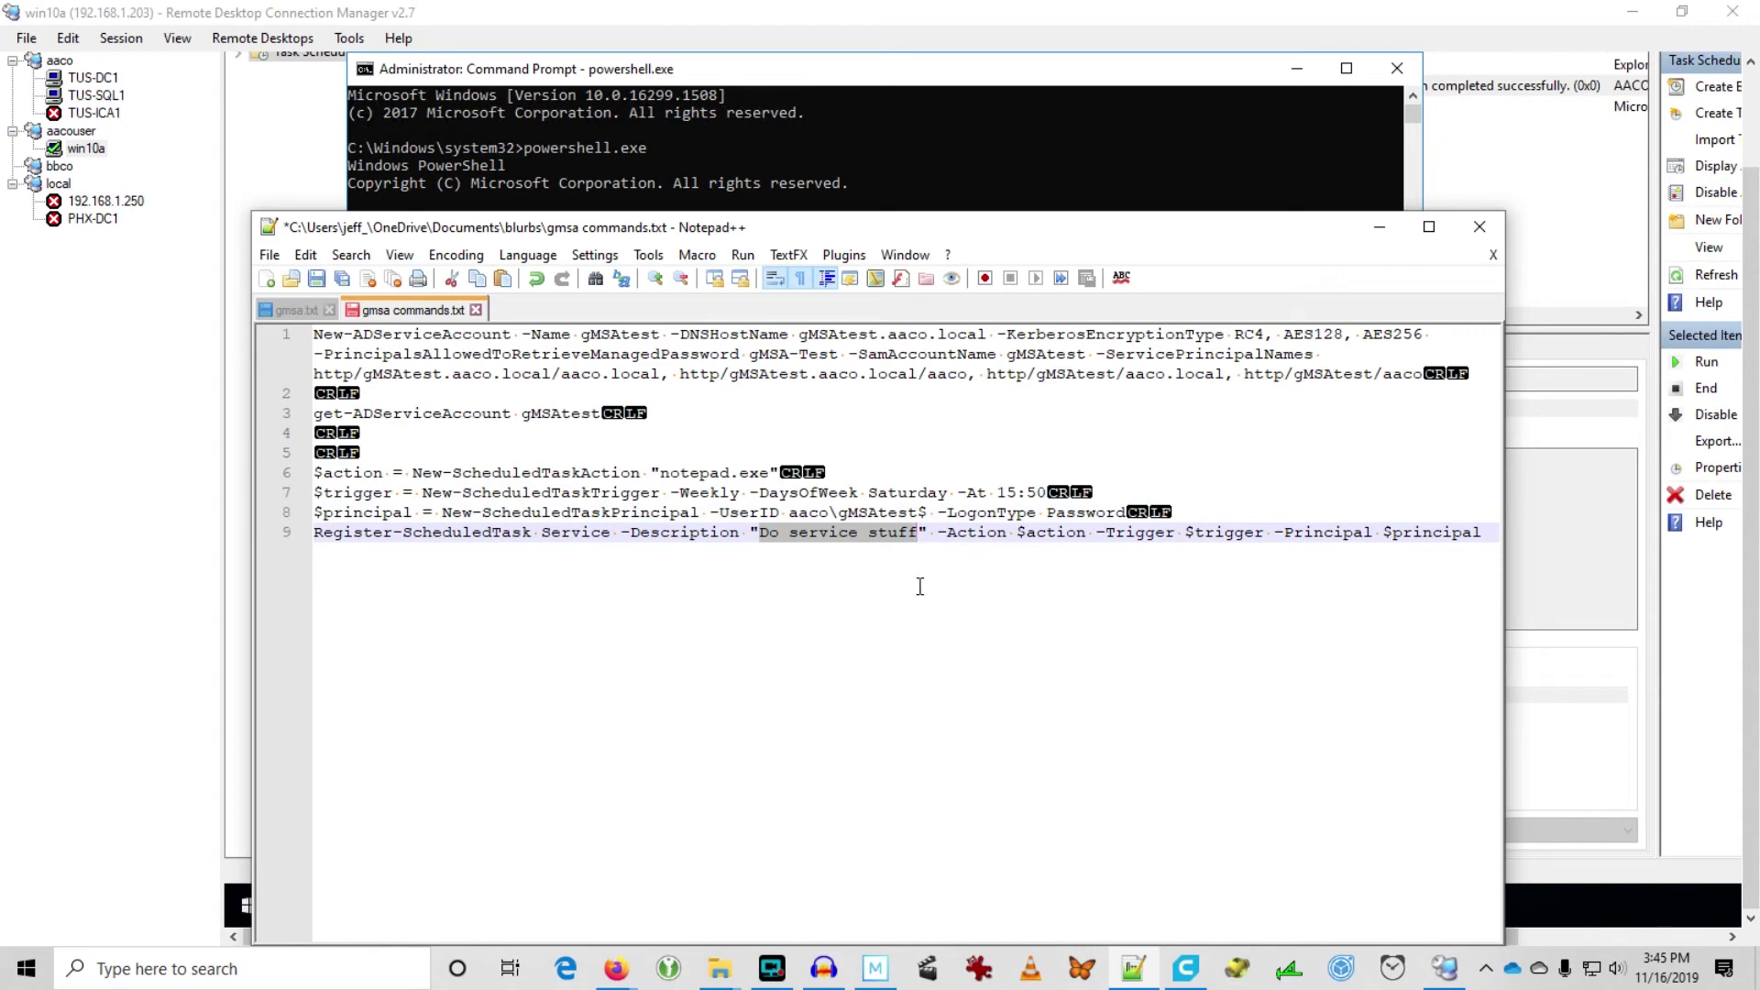
text(Notepad)
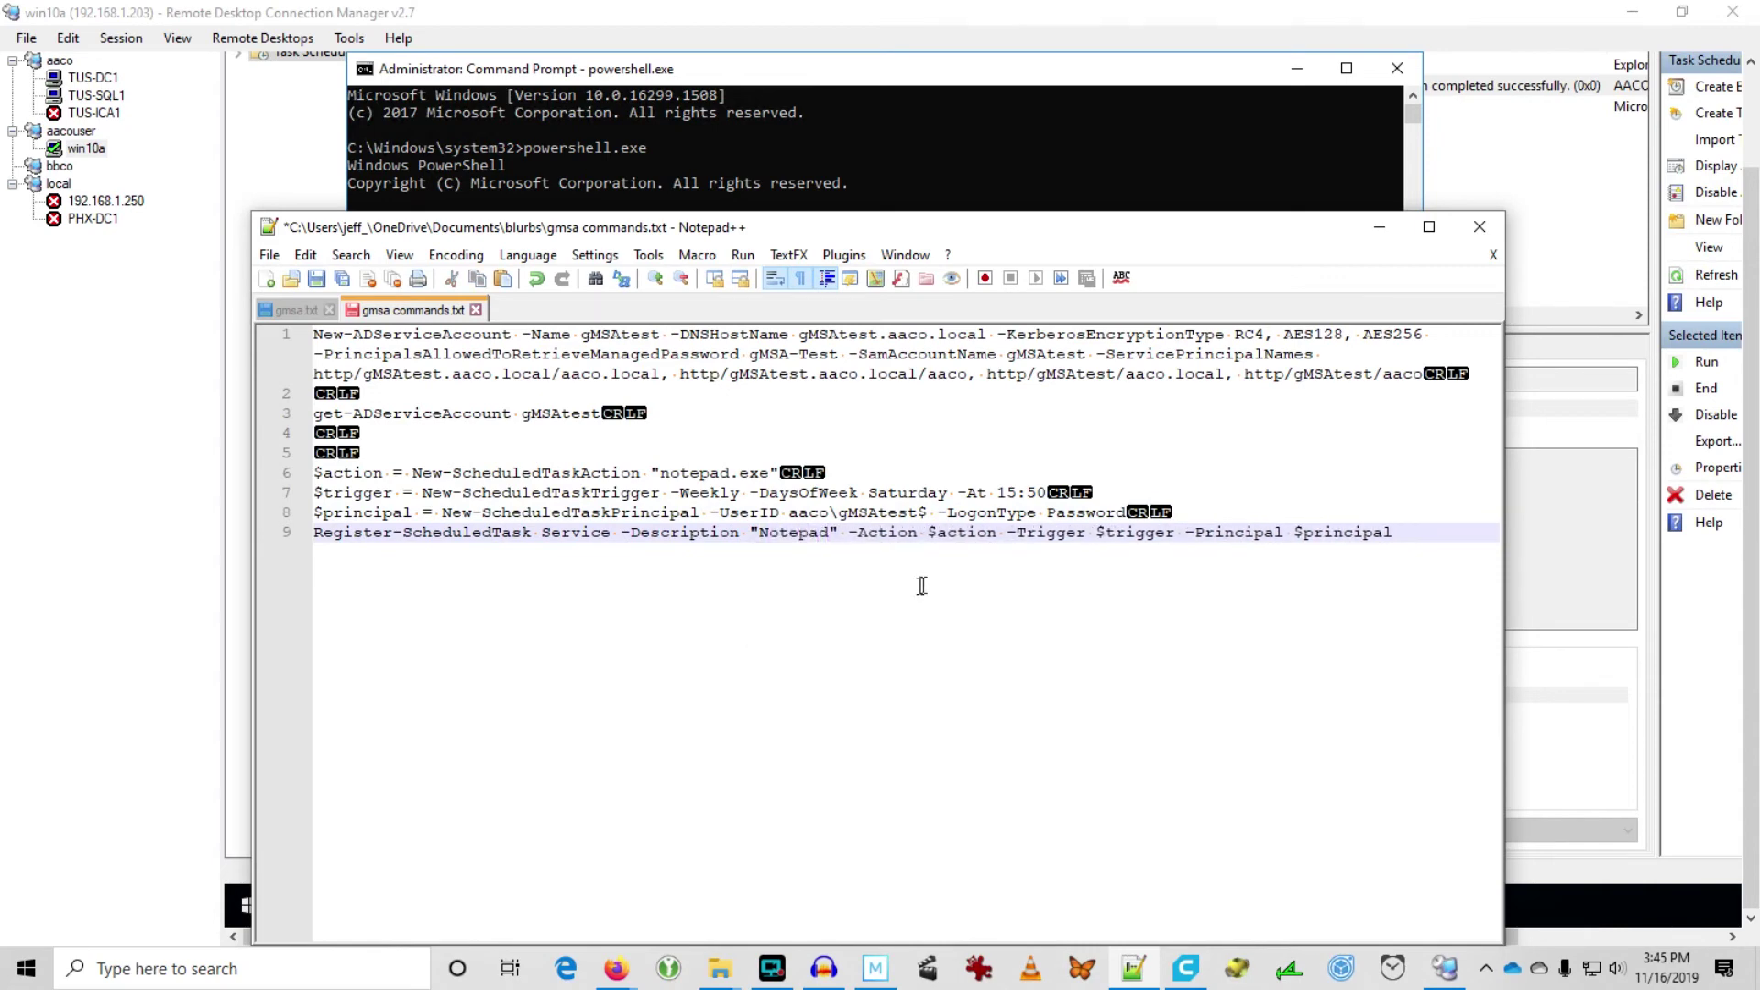
Step: Delete the old notepad task in Task Scheduler
click(287, 161)
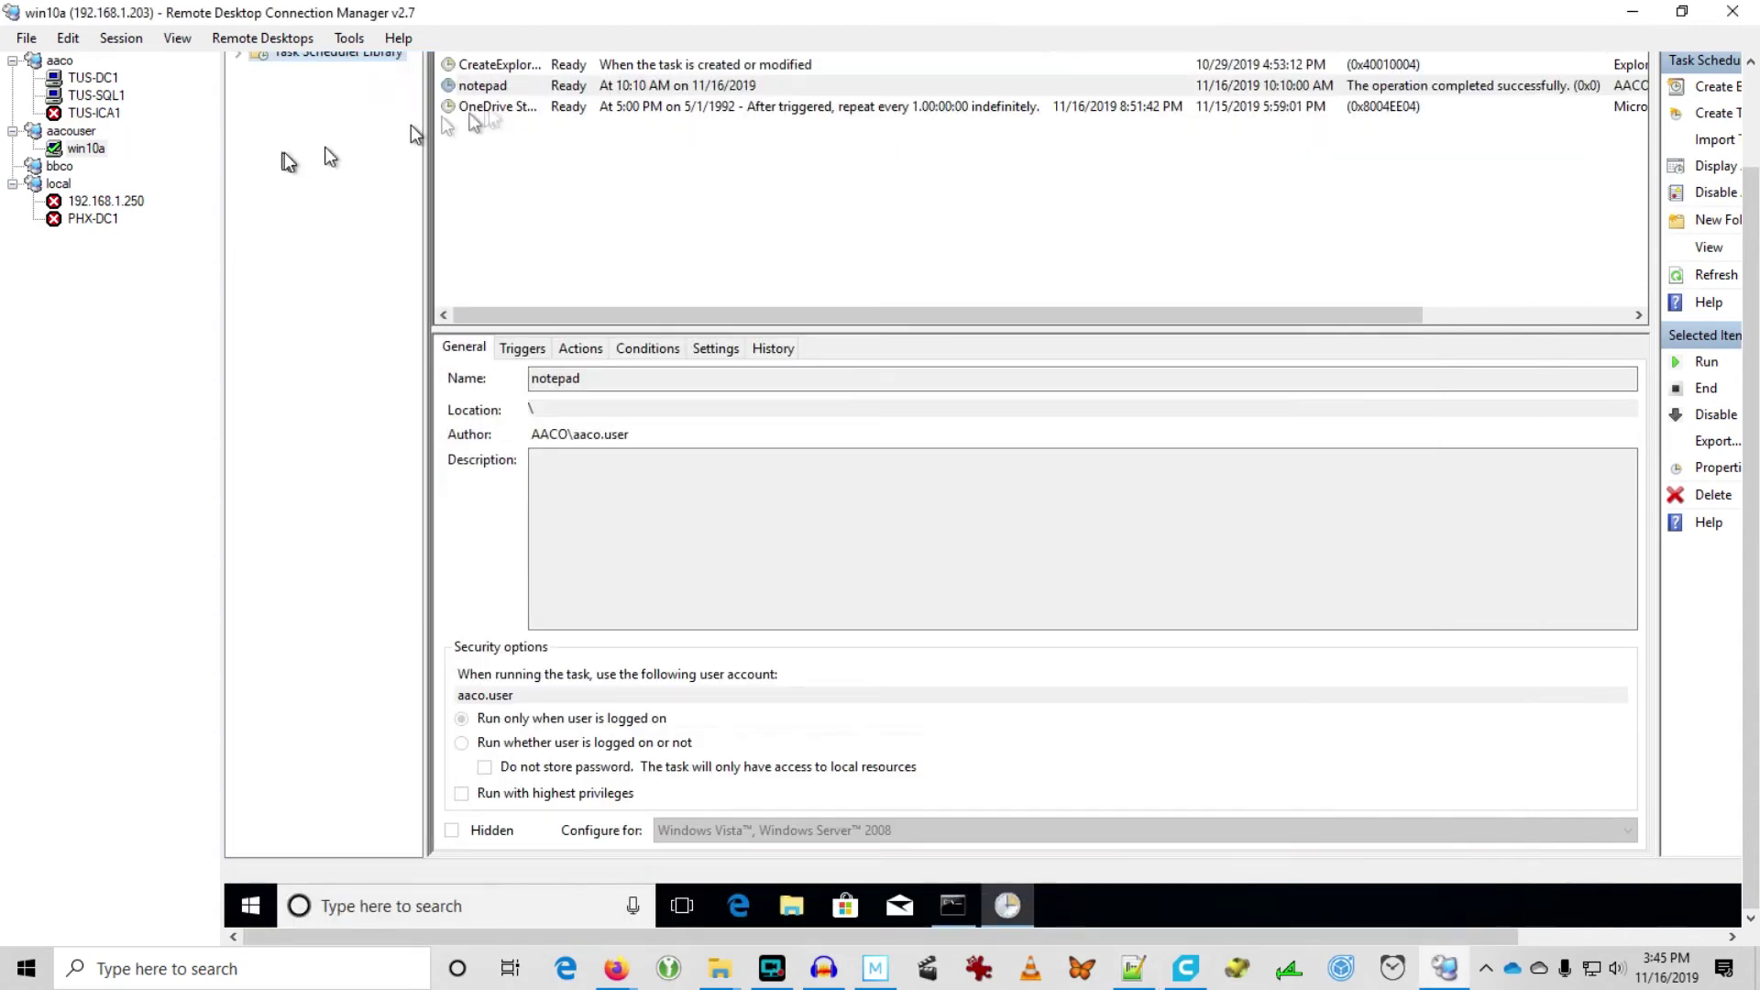
right_click(490, 85)
click(552, 227)
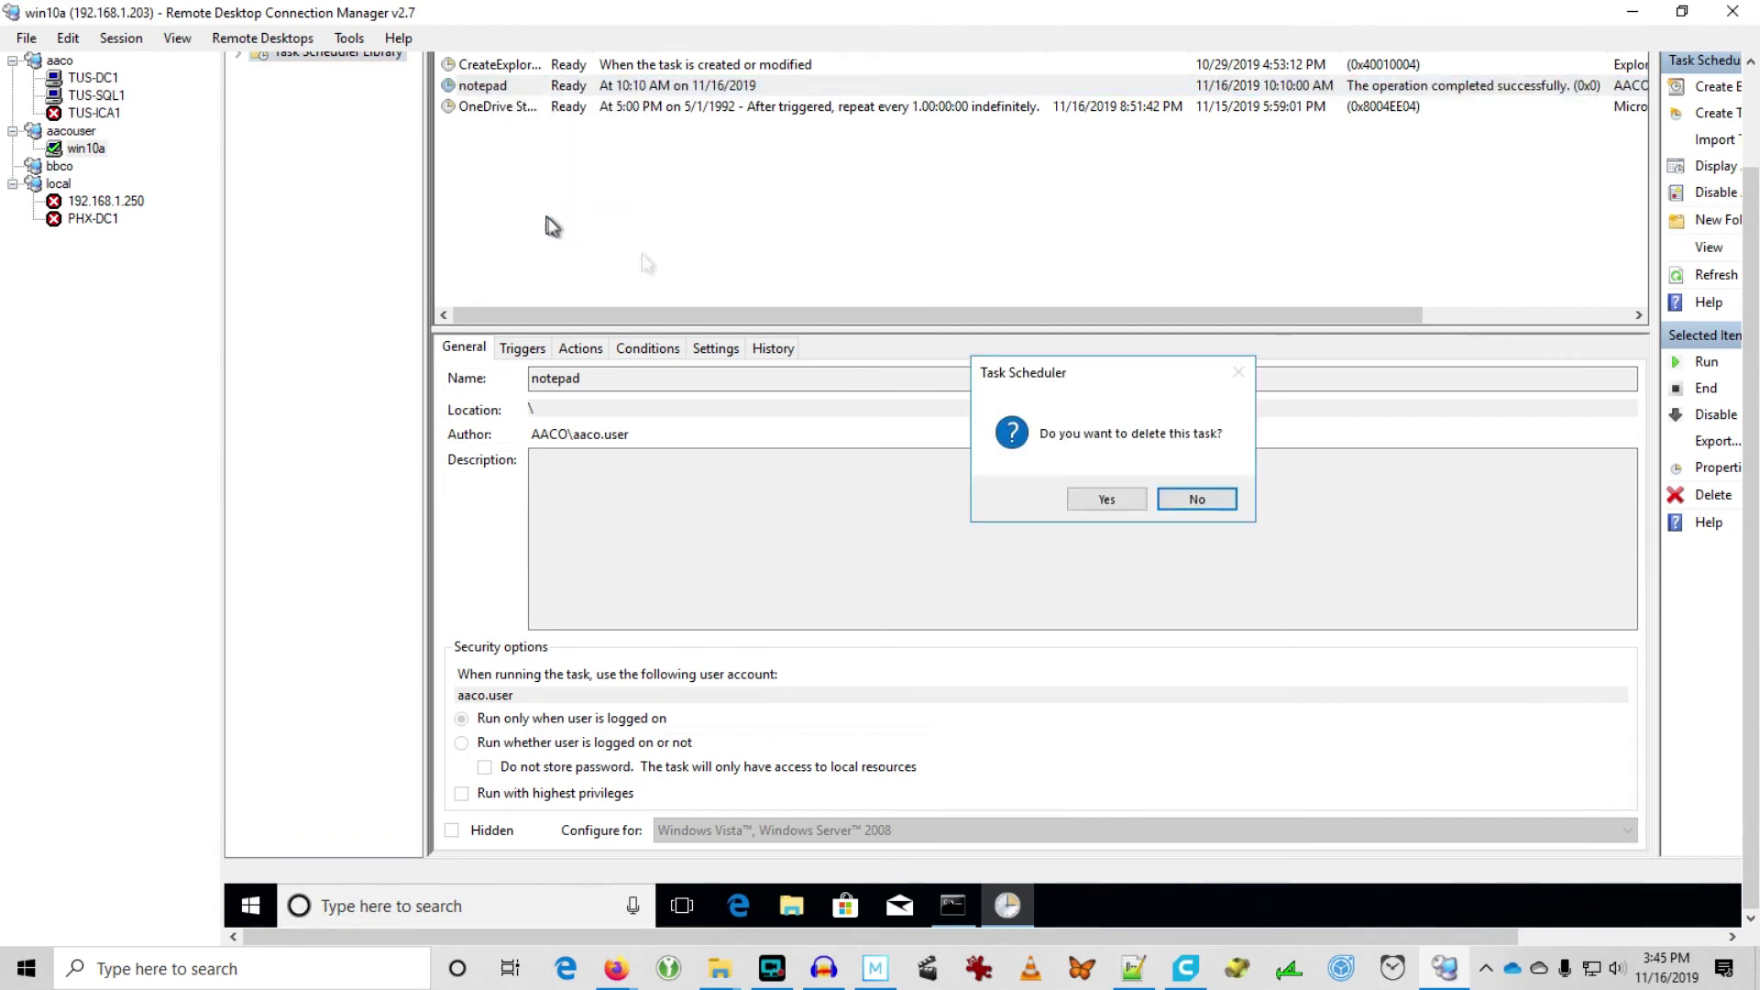
click(1107, 499)
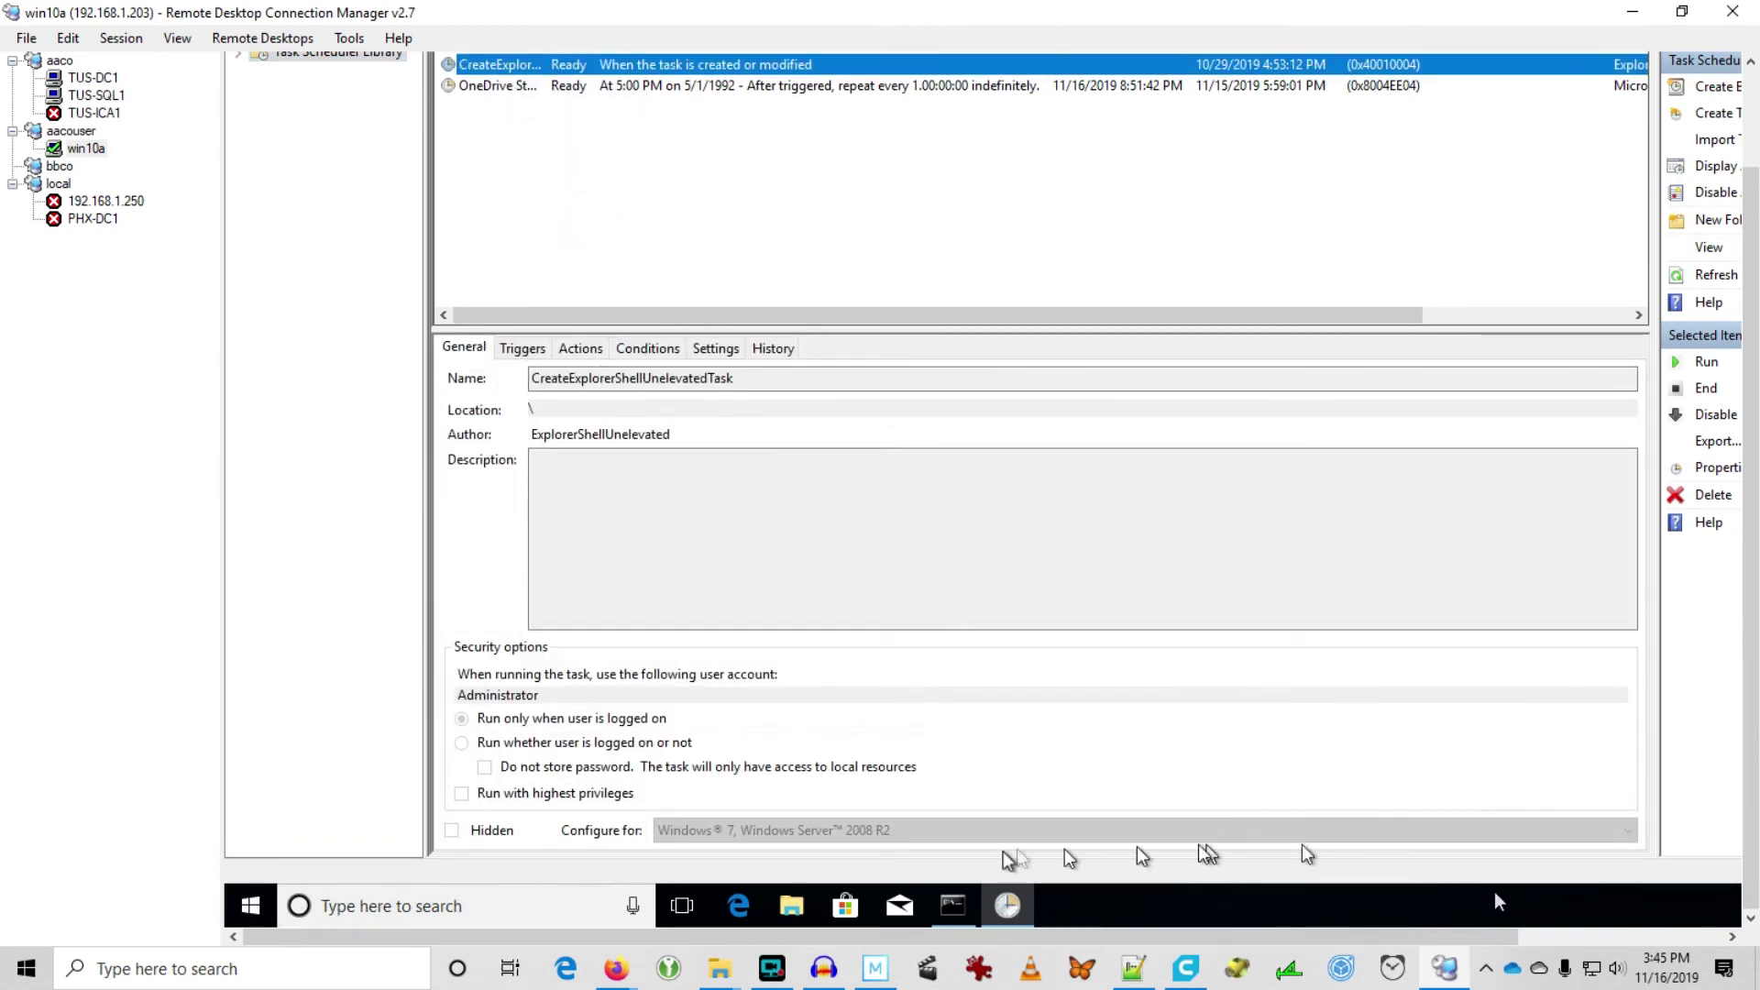
Step: Copy the four scheduled-task command lines from Notepad++ and run them in PowerShell
click(953, 906)
click(1134, 969)
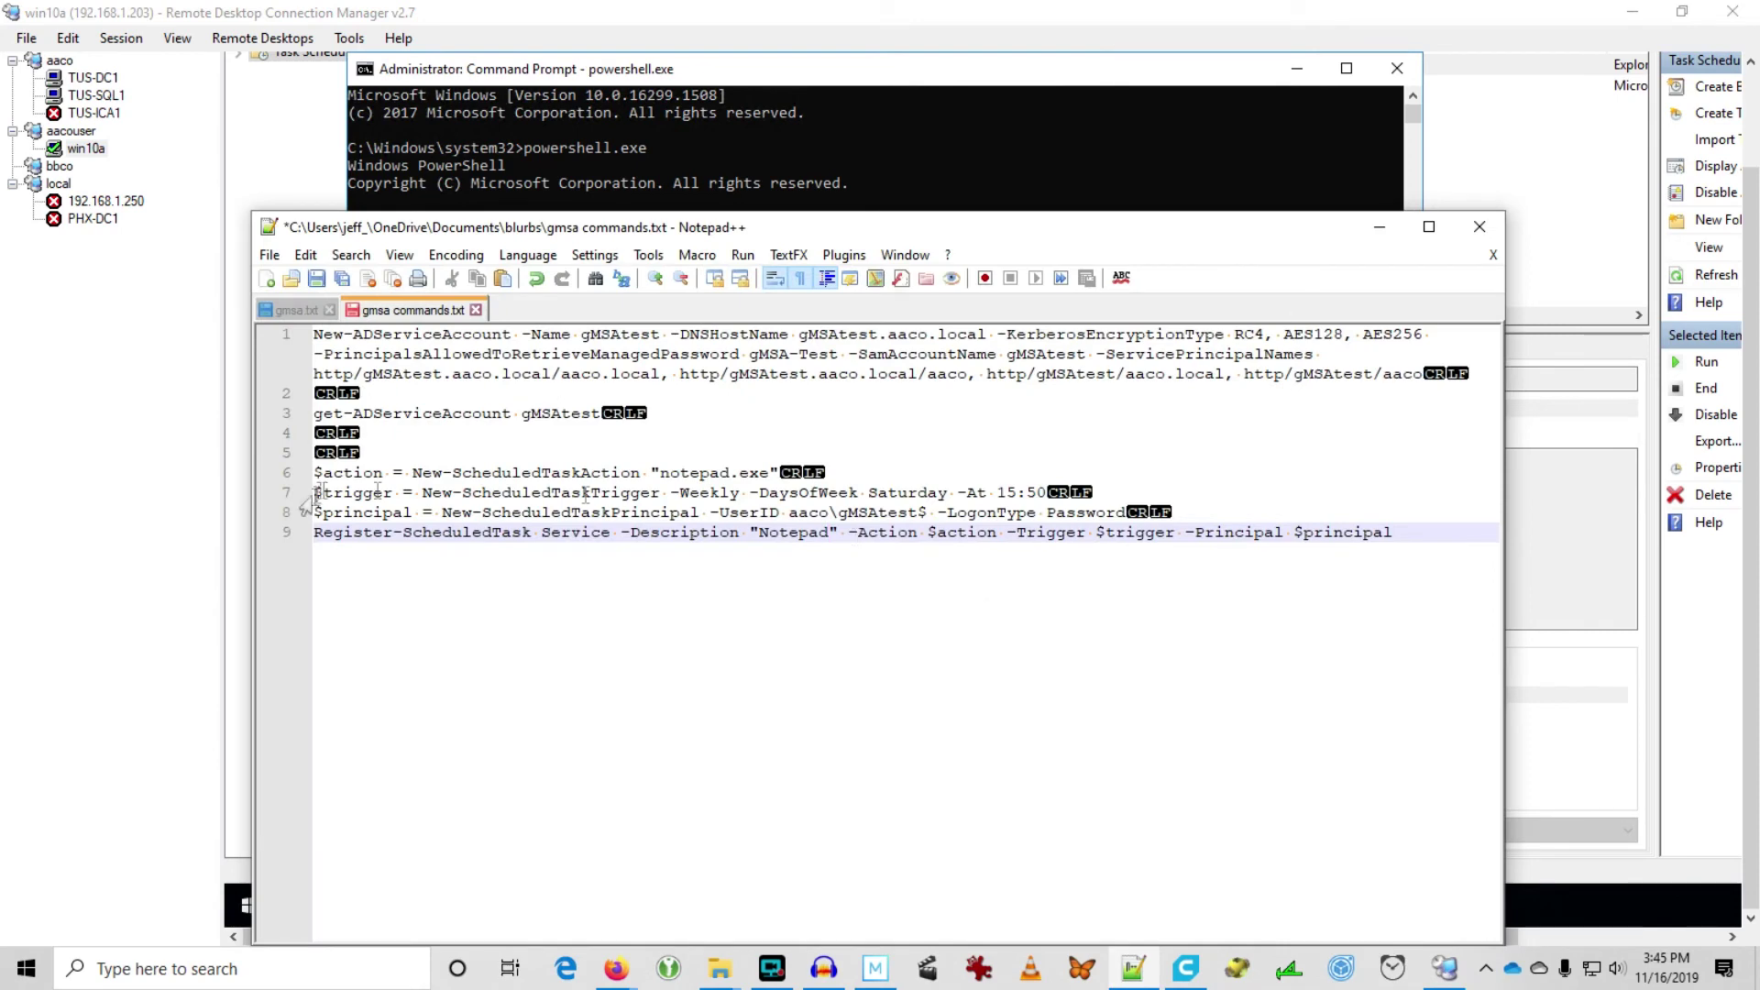
drag(302, 472, 303, 585)
key(ctrl+c)
click(734, 207)
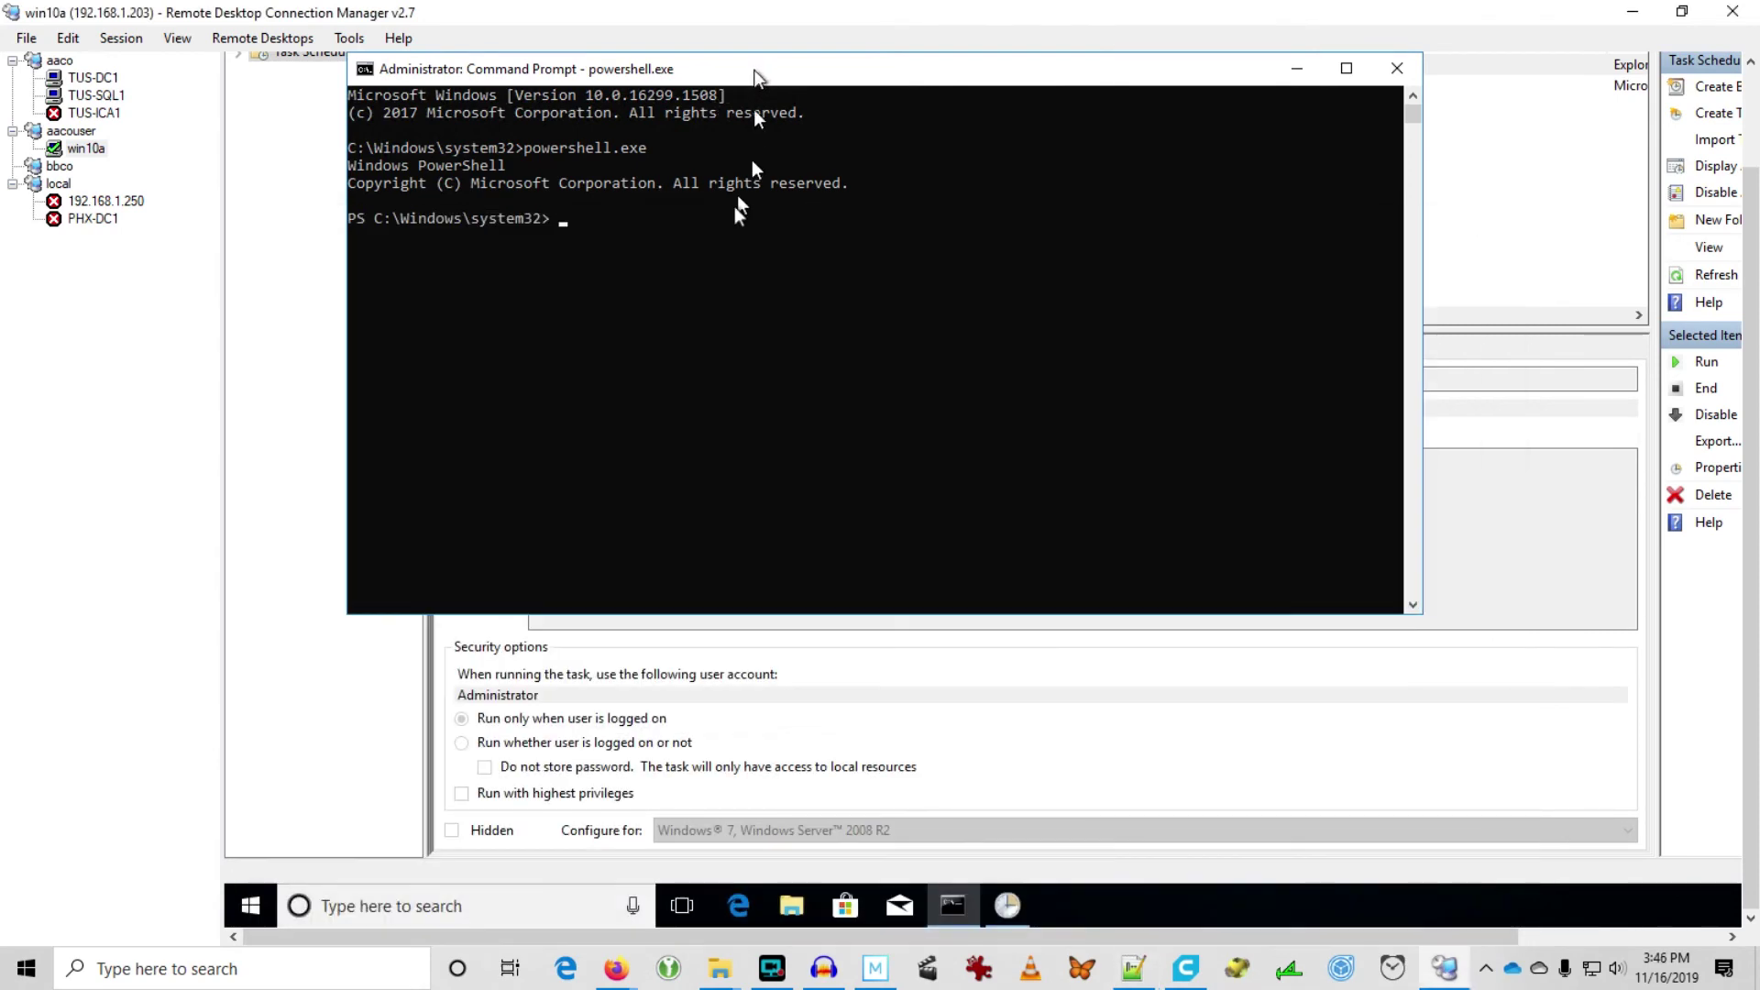
right_click(735, 206)
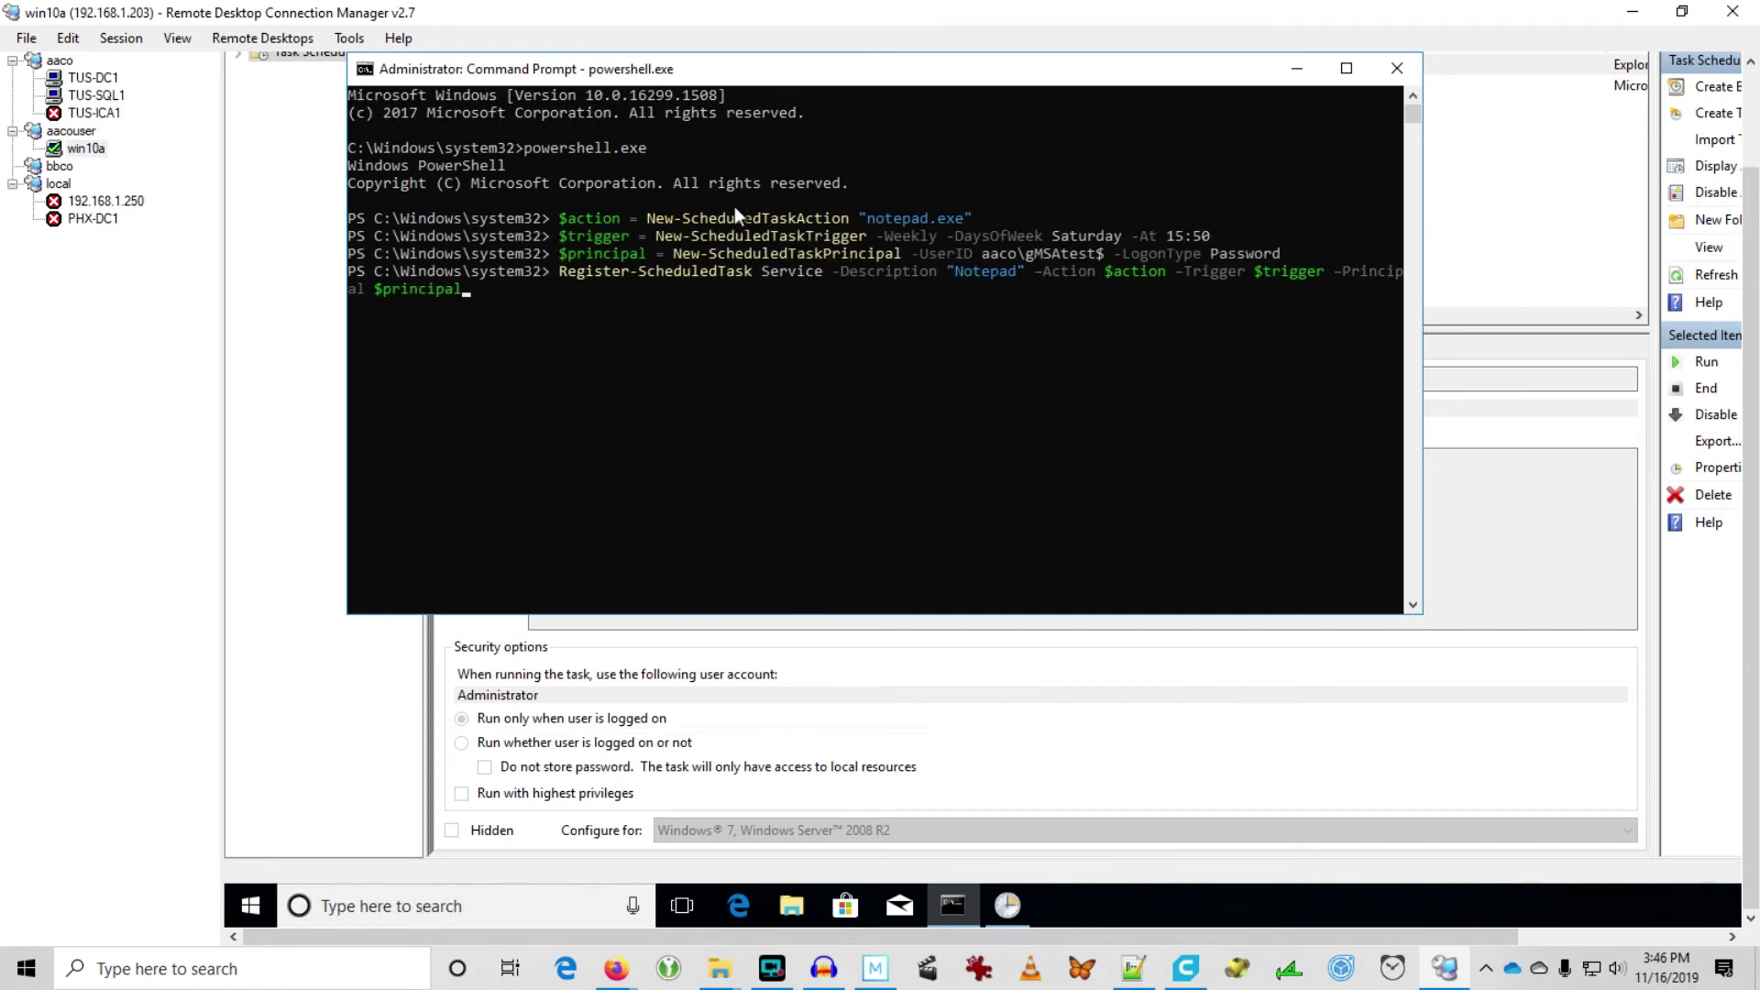
key(Return)
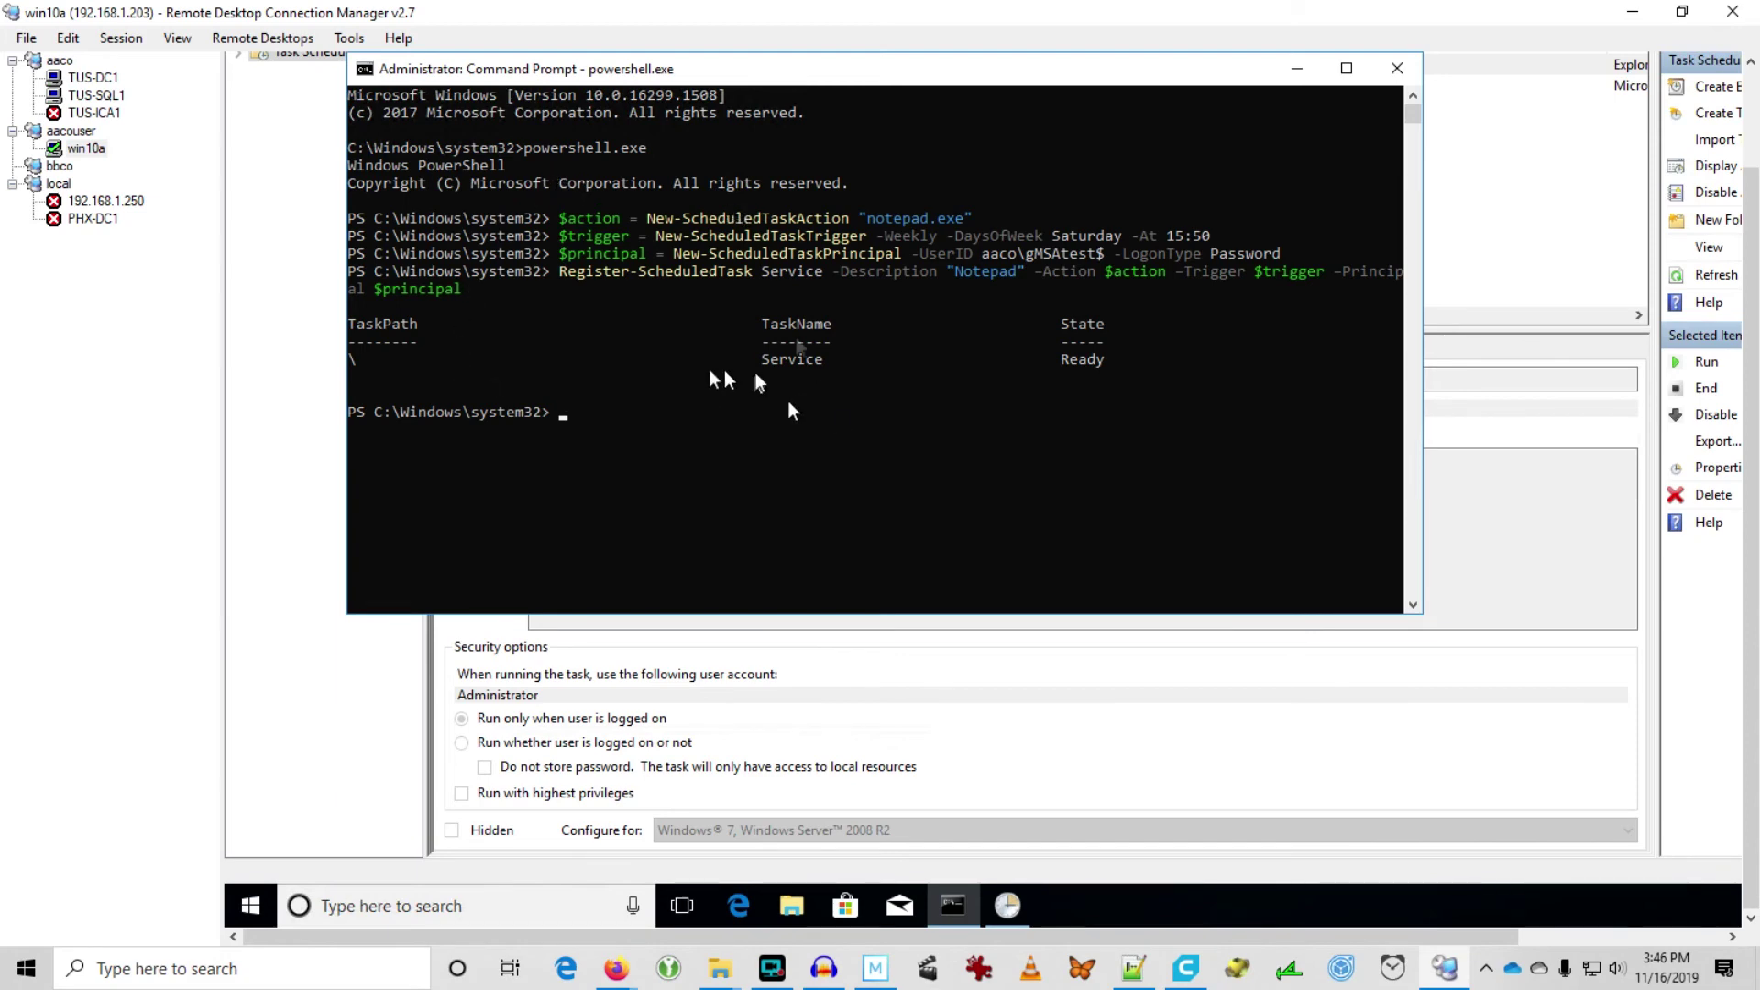
Step: Refresh Task Scheduler and review the new Service task's run-as account in its properties
click(1466, 217)
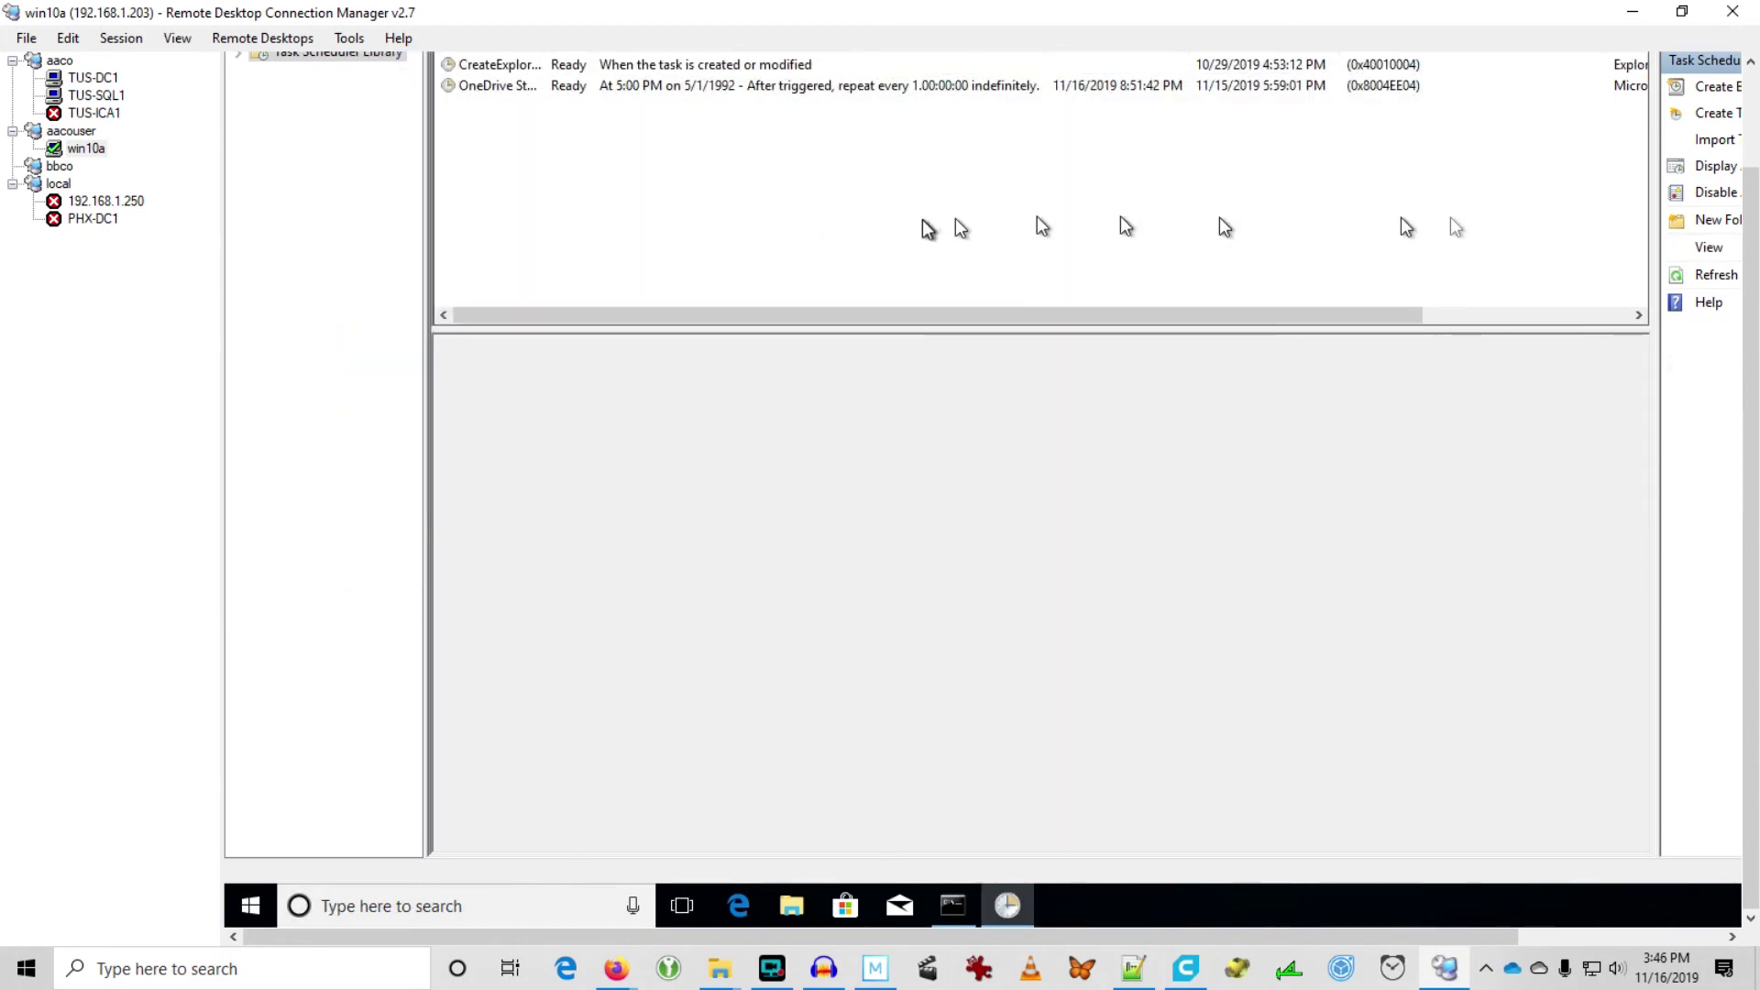
click(1709, 275)
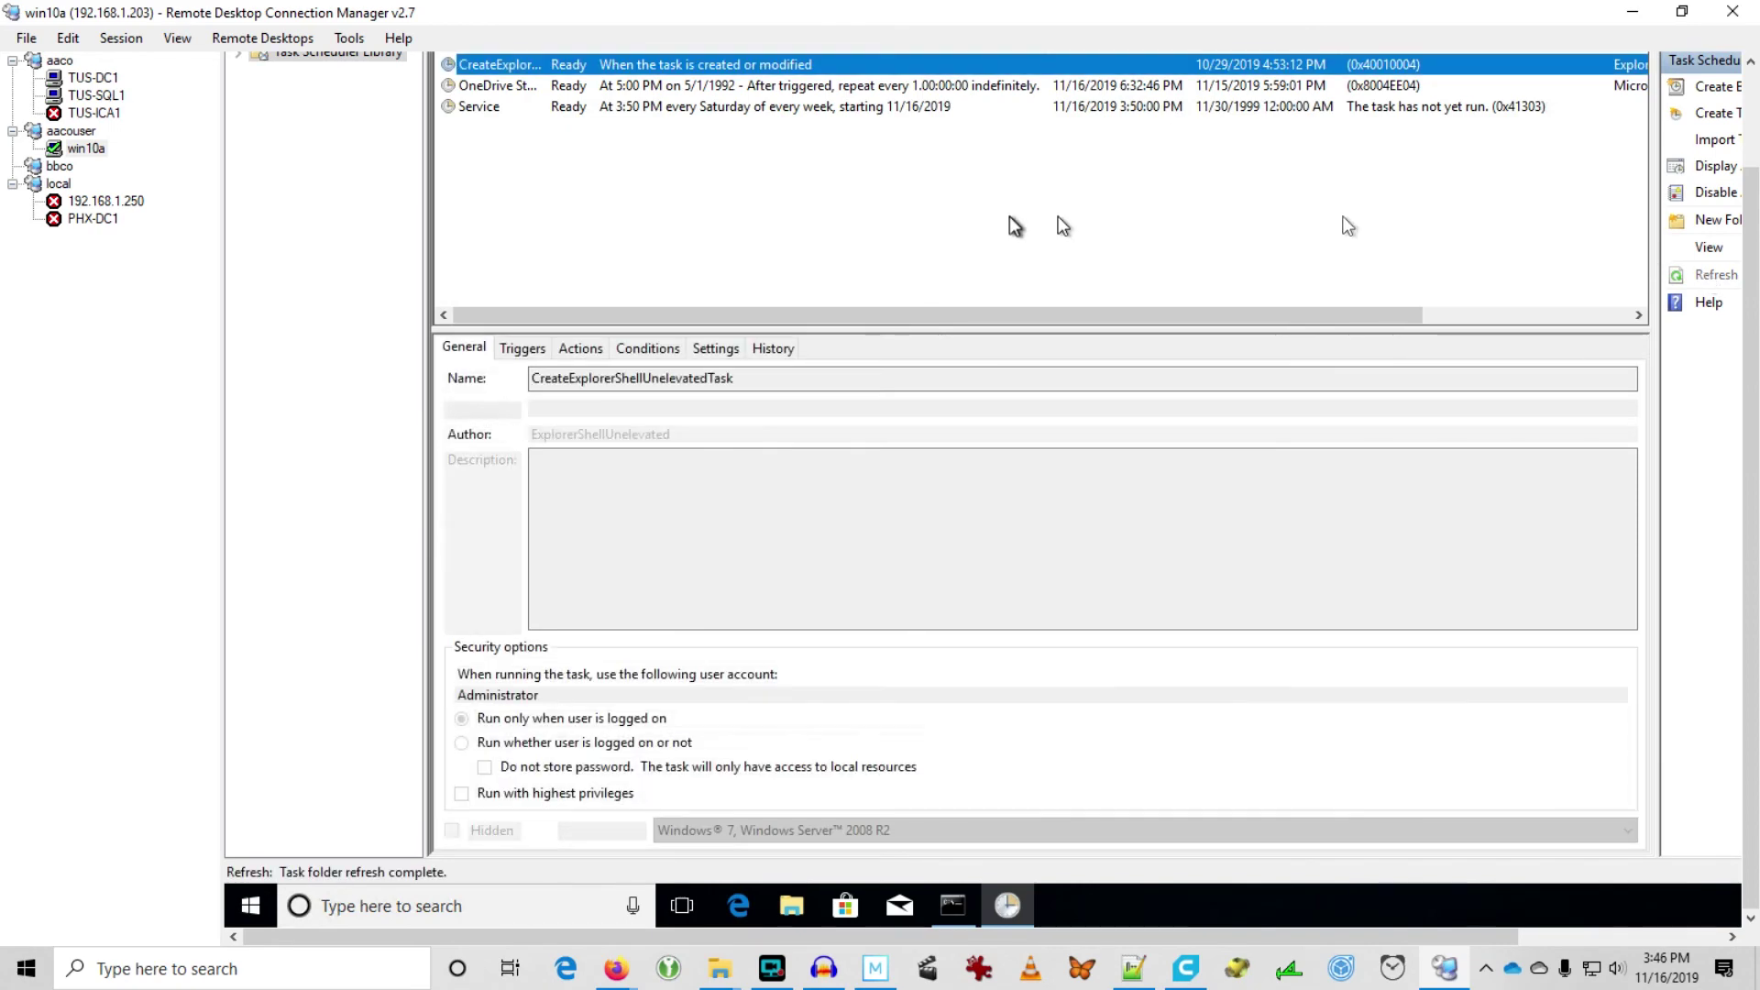
right_click(741, 108)
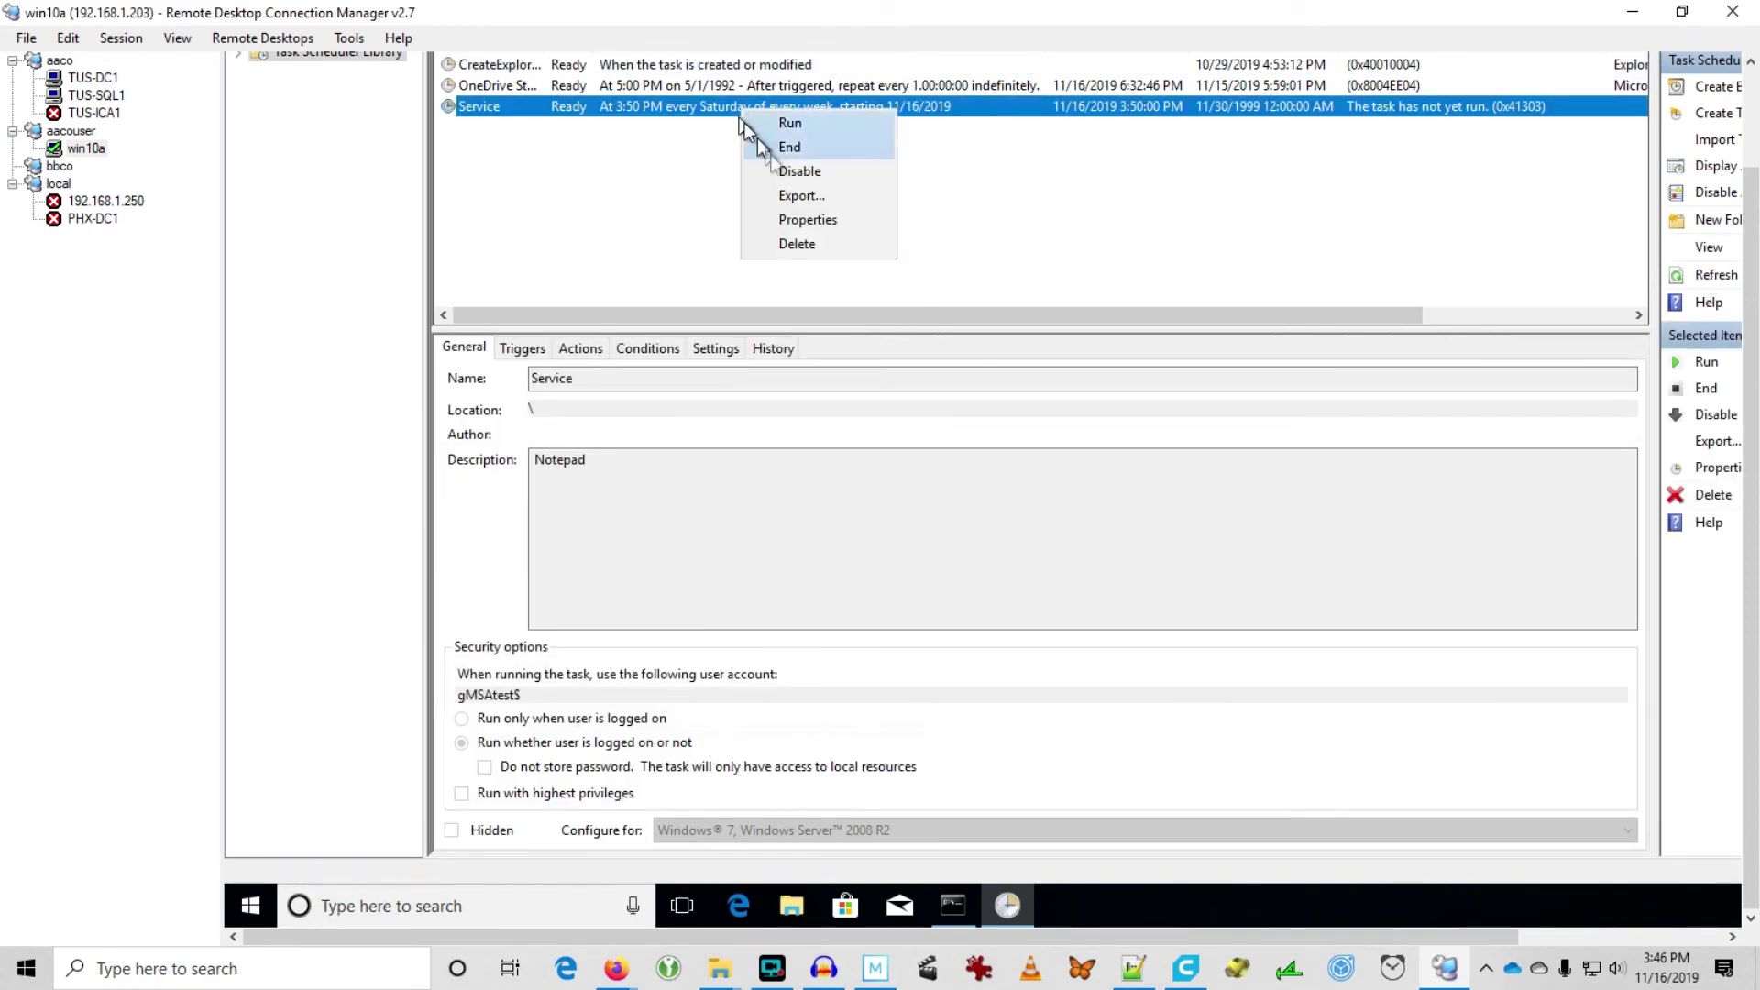
click(790, 214)
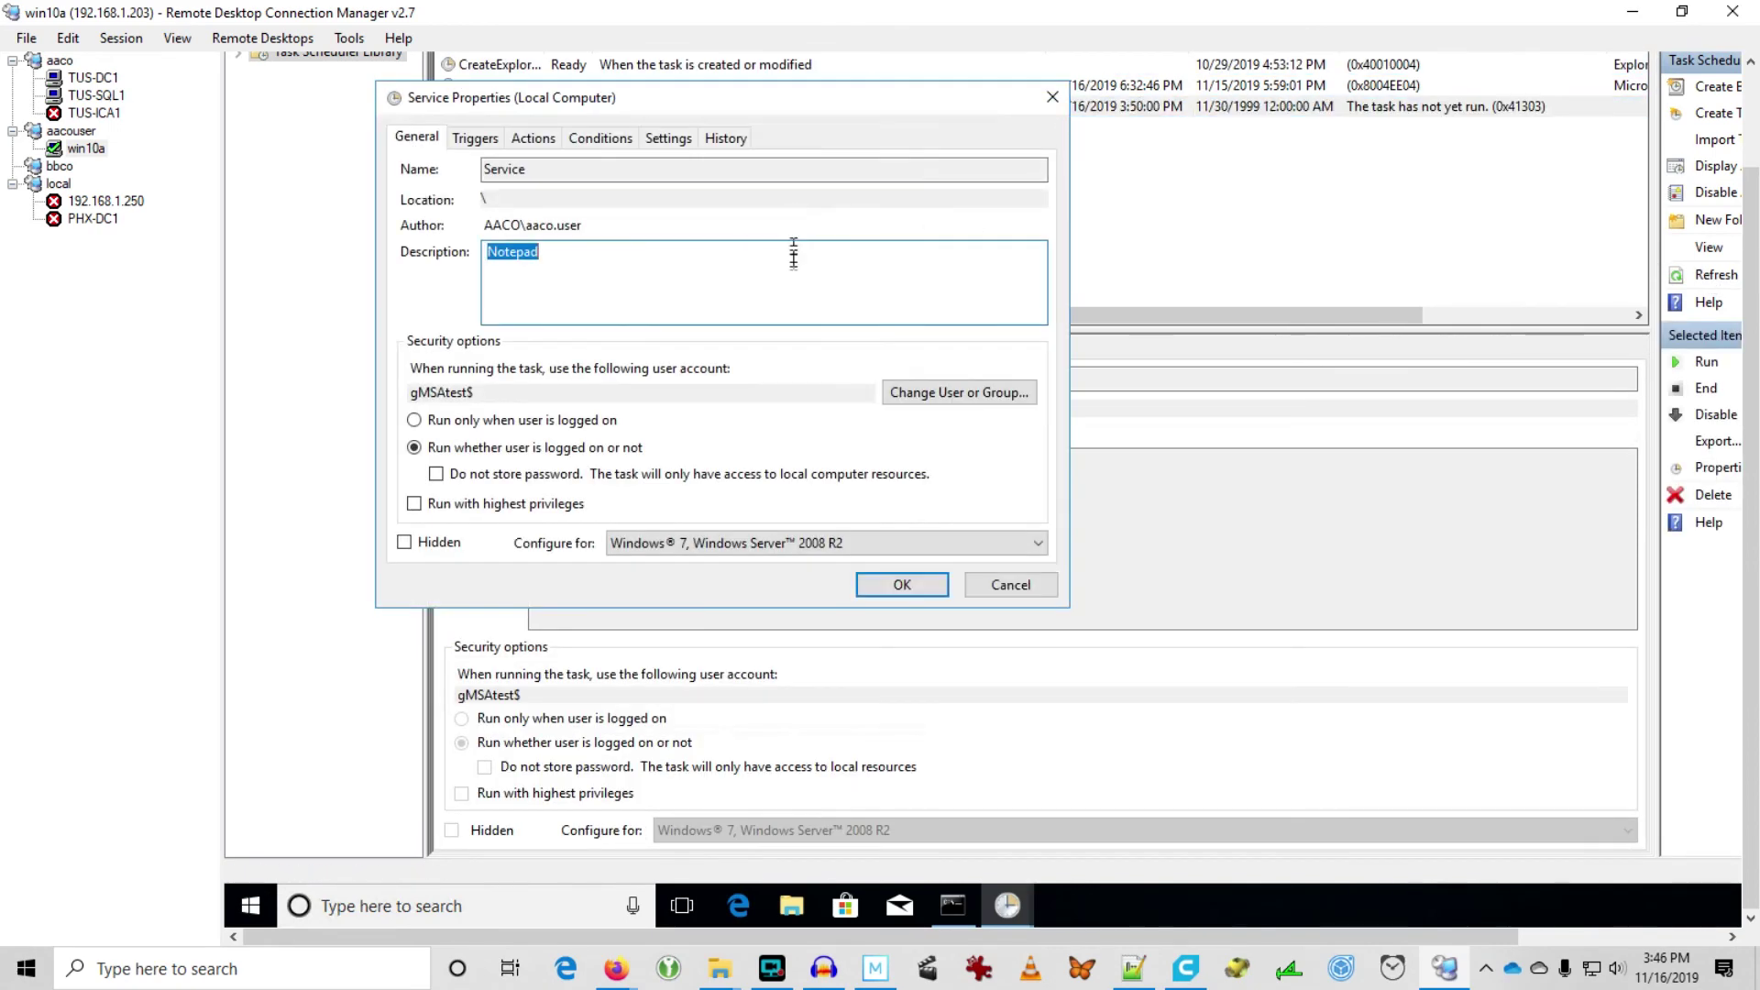
click(992, 400)
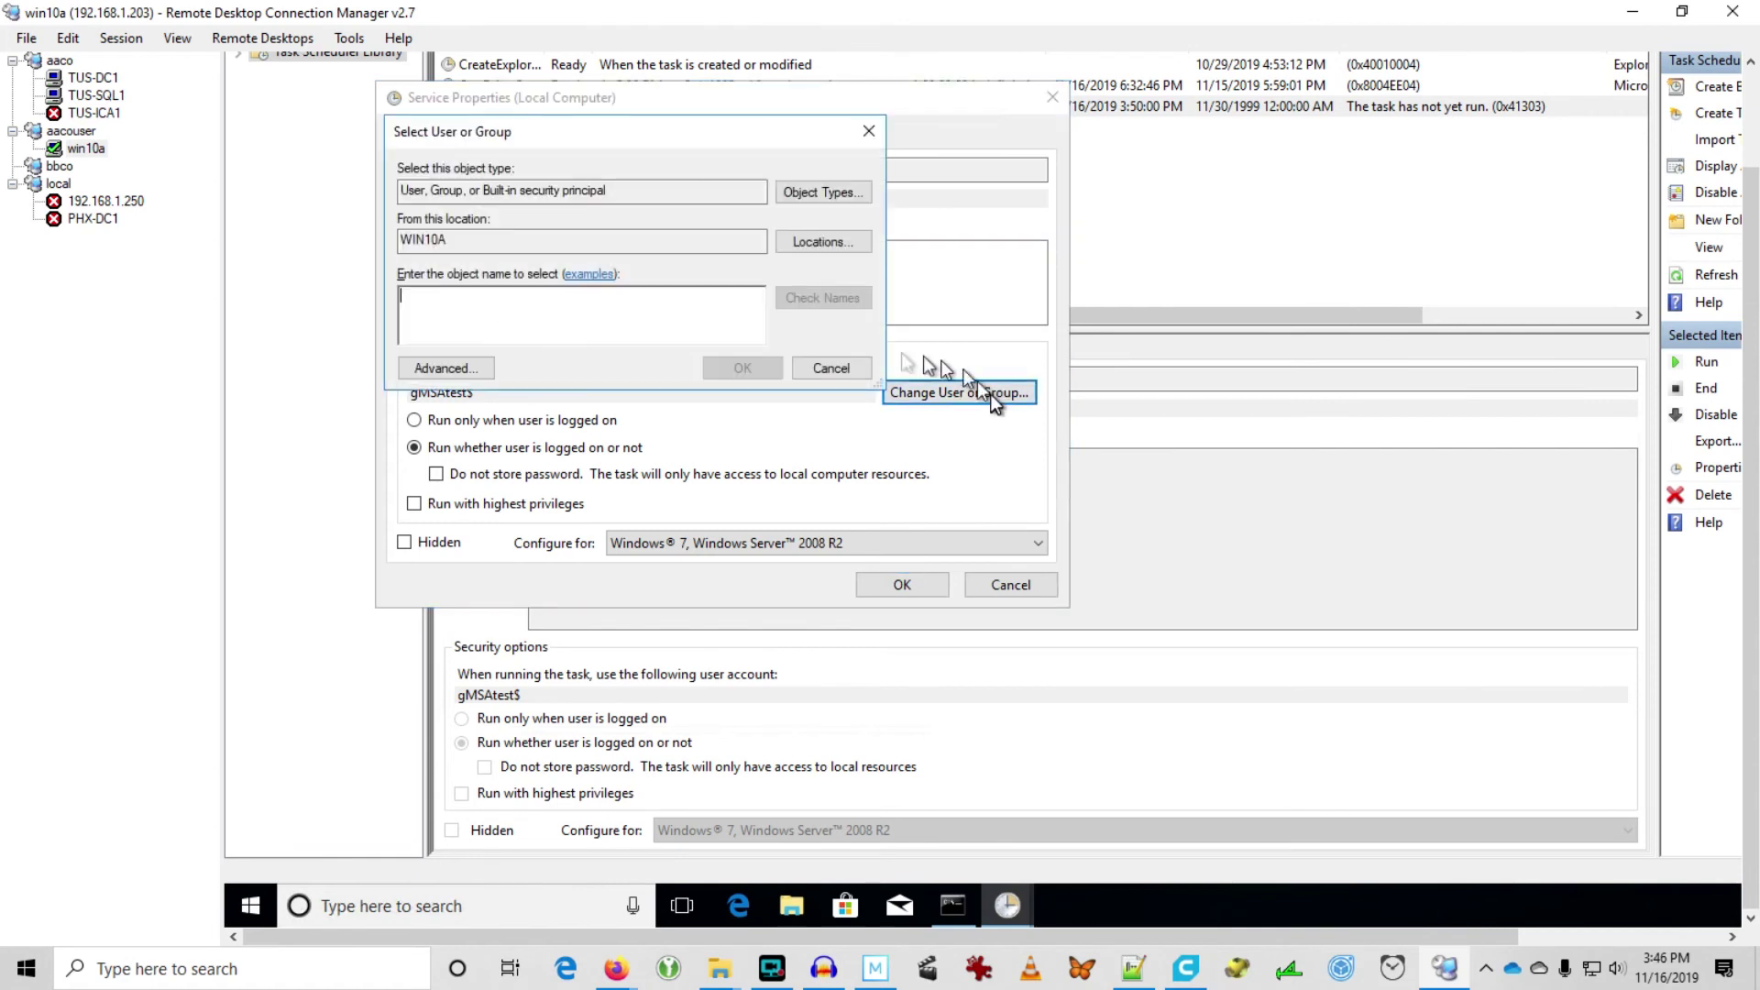
click(810, 191)
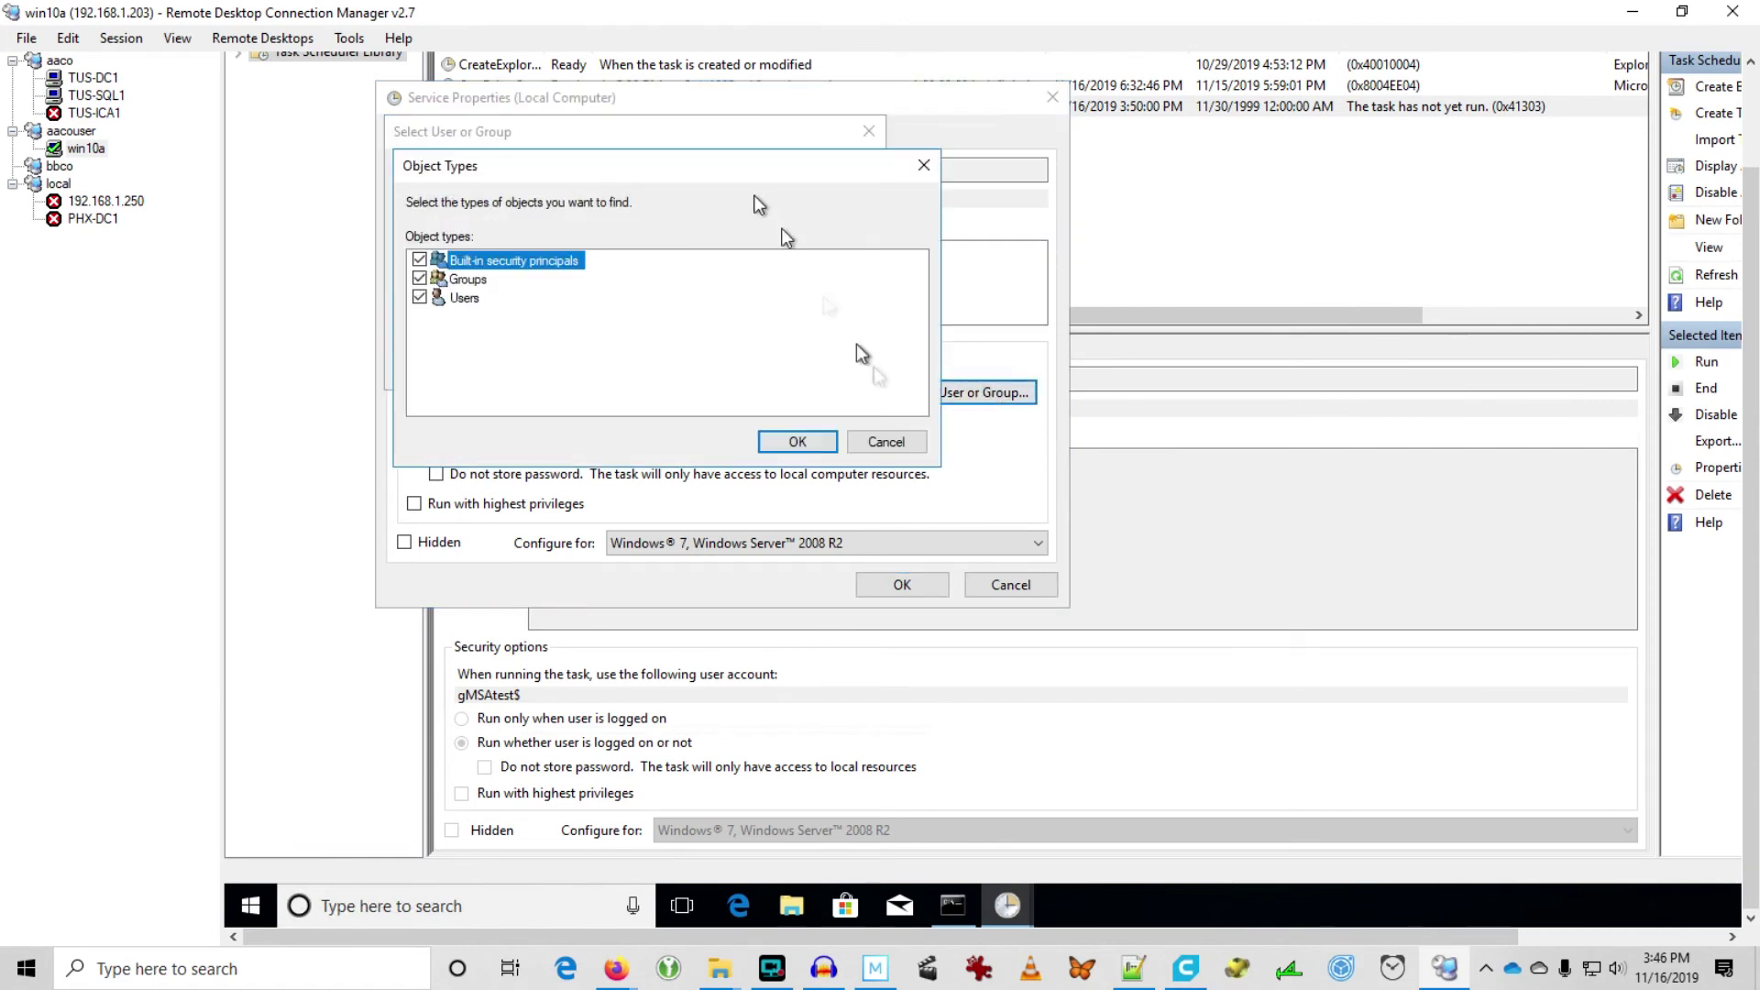
click(876, 438)
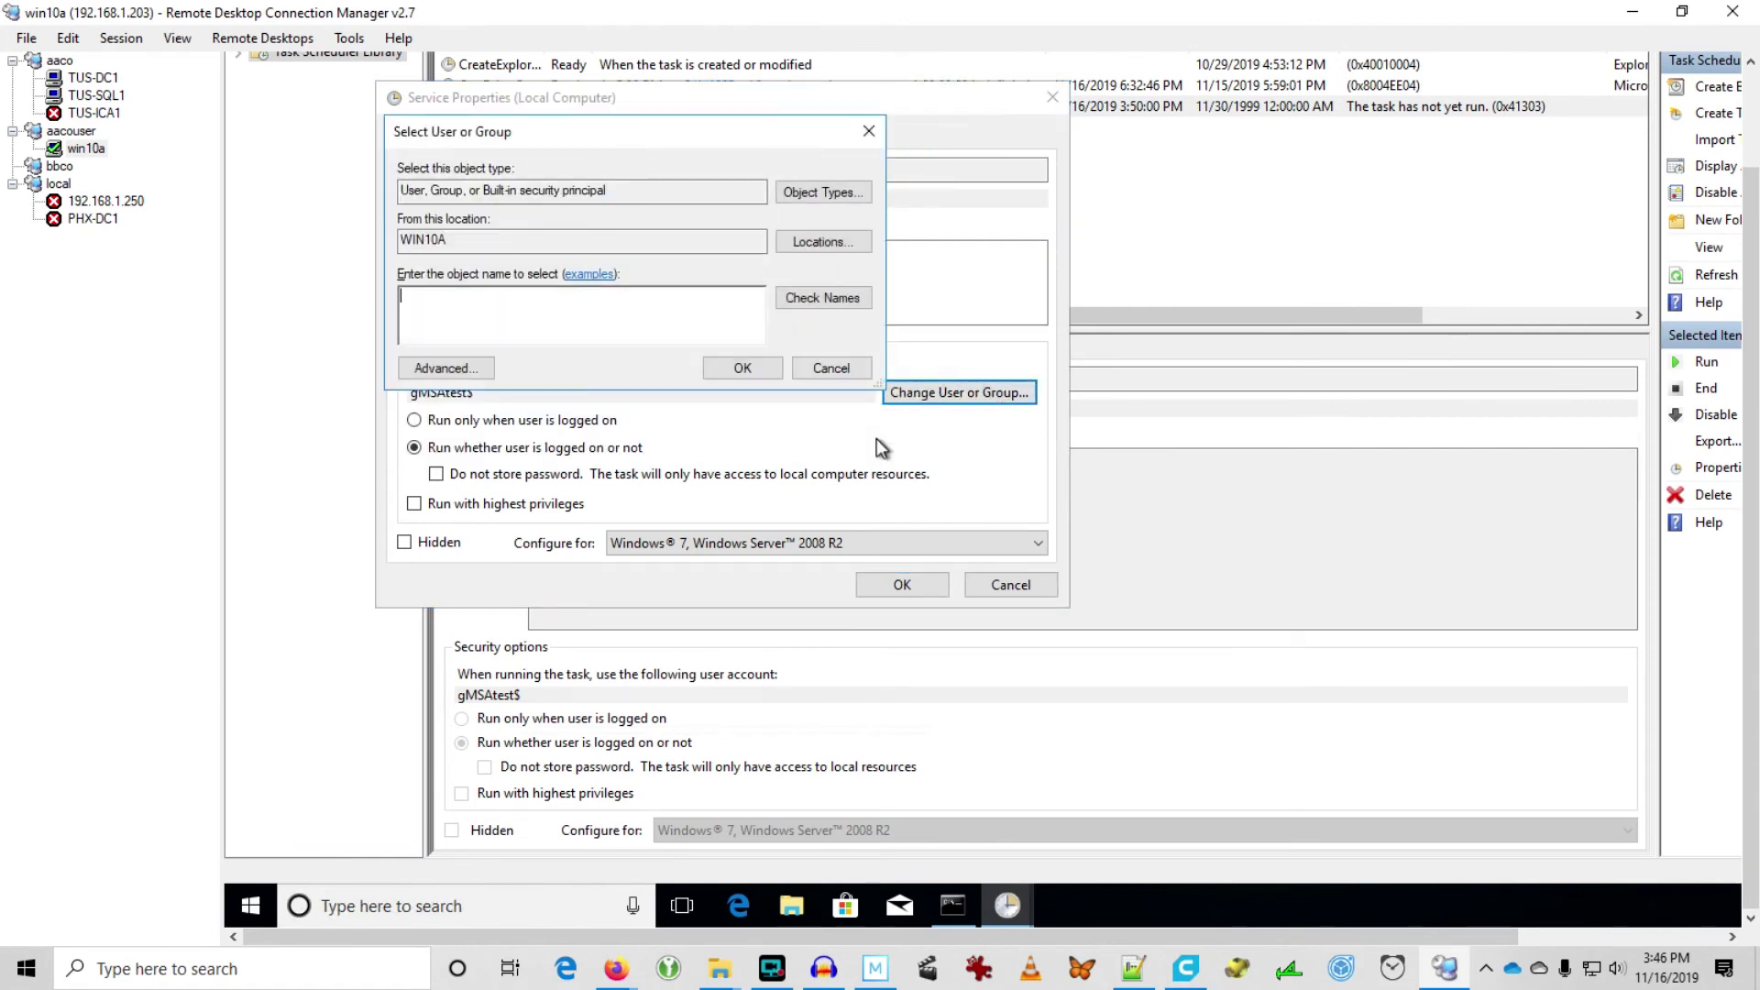
click(831, 369)
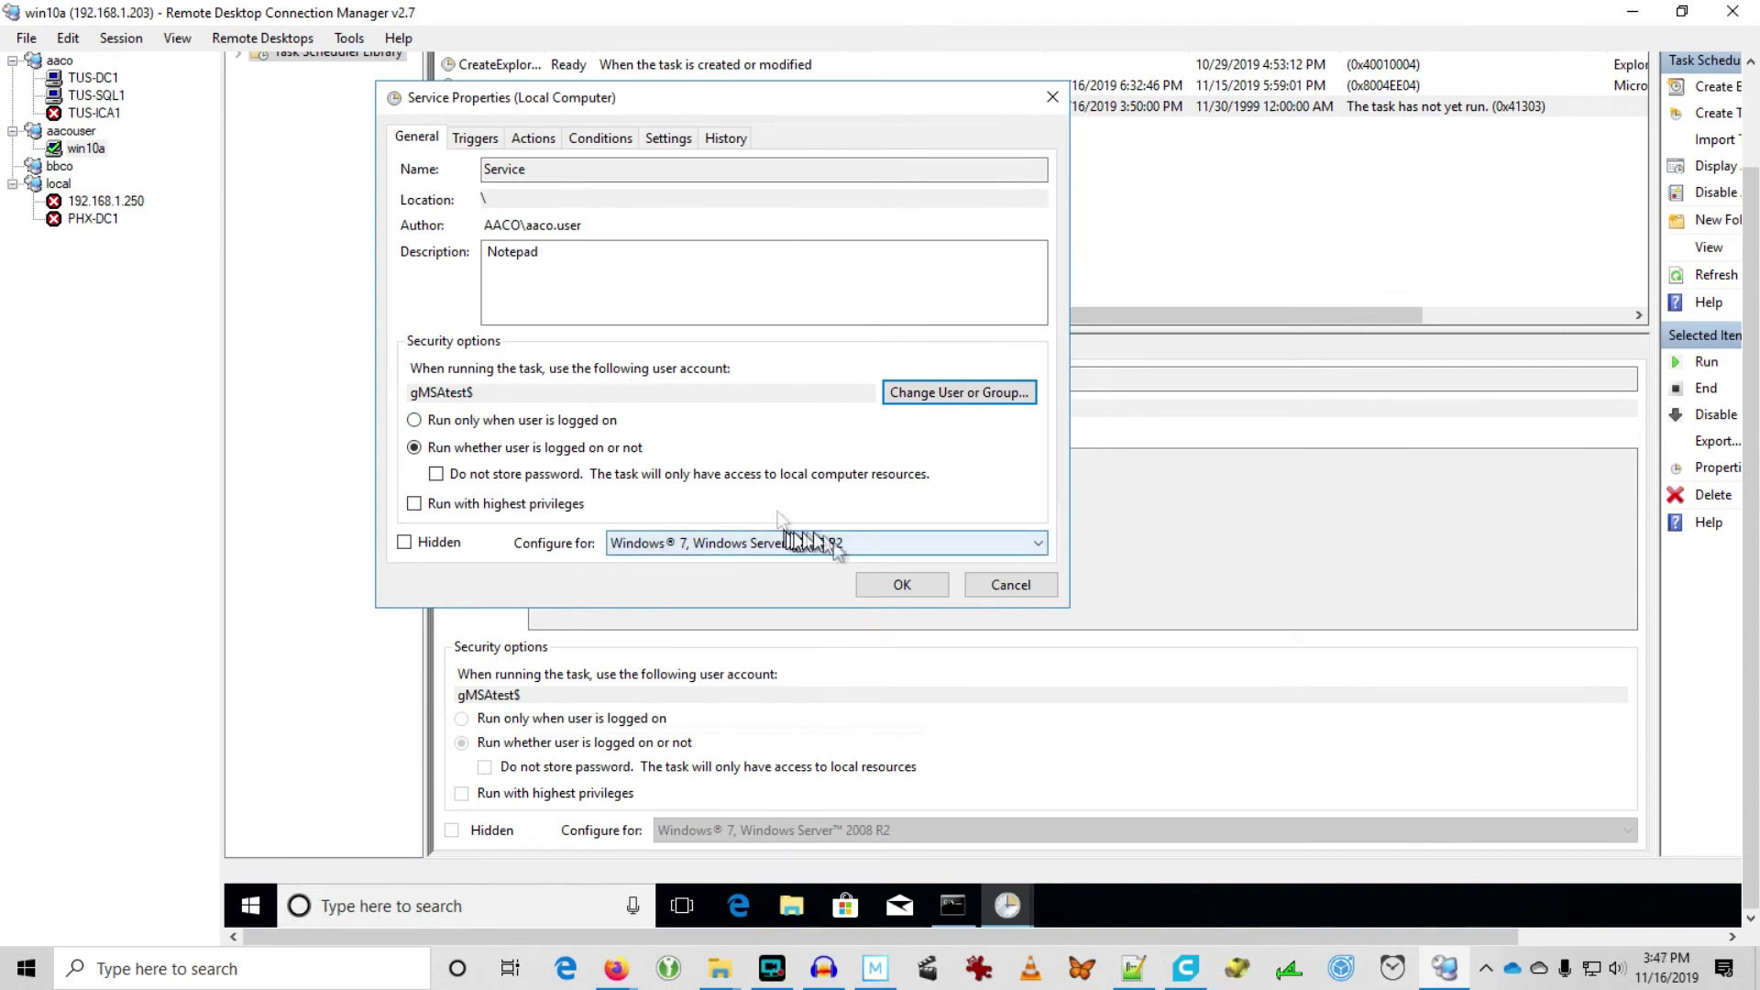
Step: Attempt saving the Service task properties, dismiss the invalid account error, and cancel
click(896, 587)
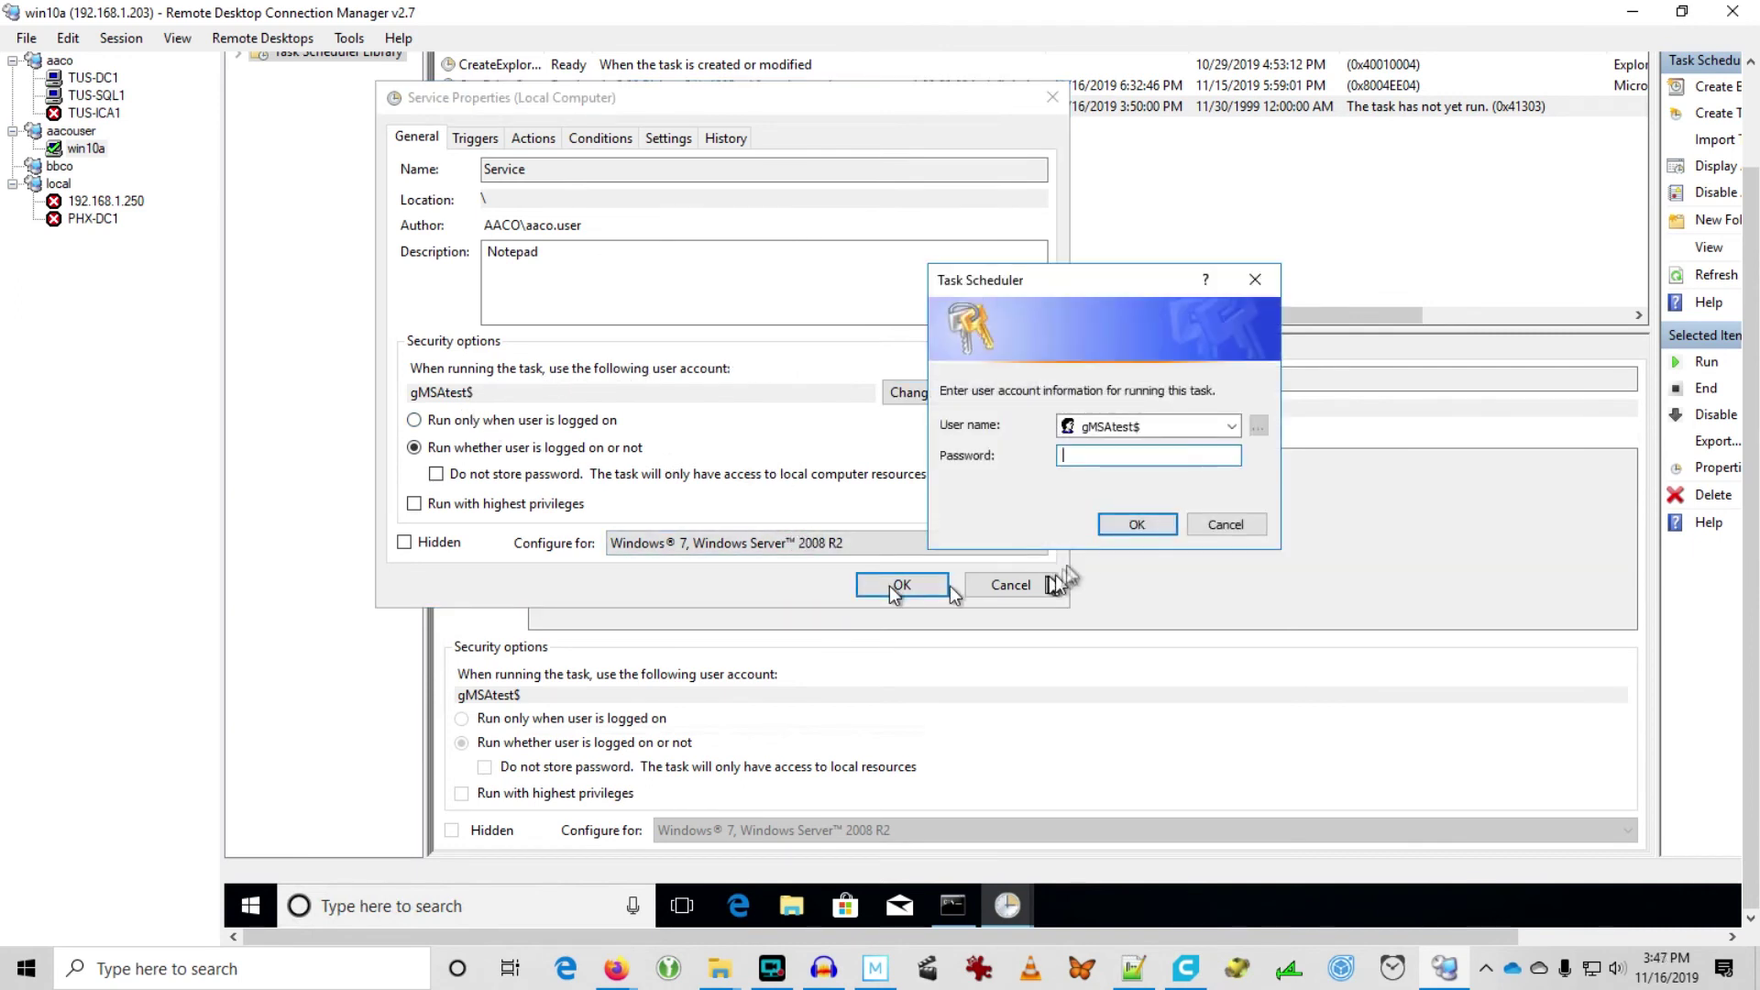
click(1136, 526)
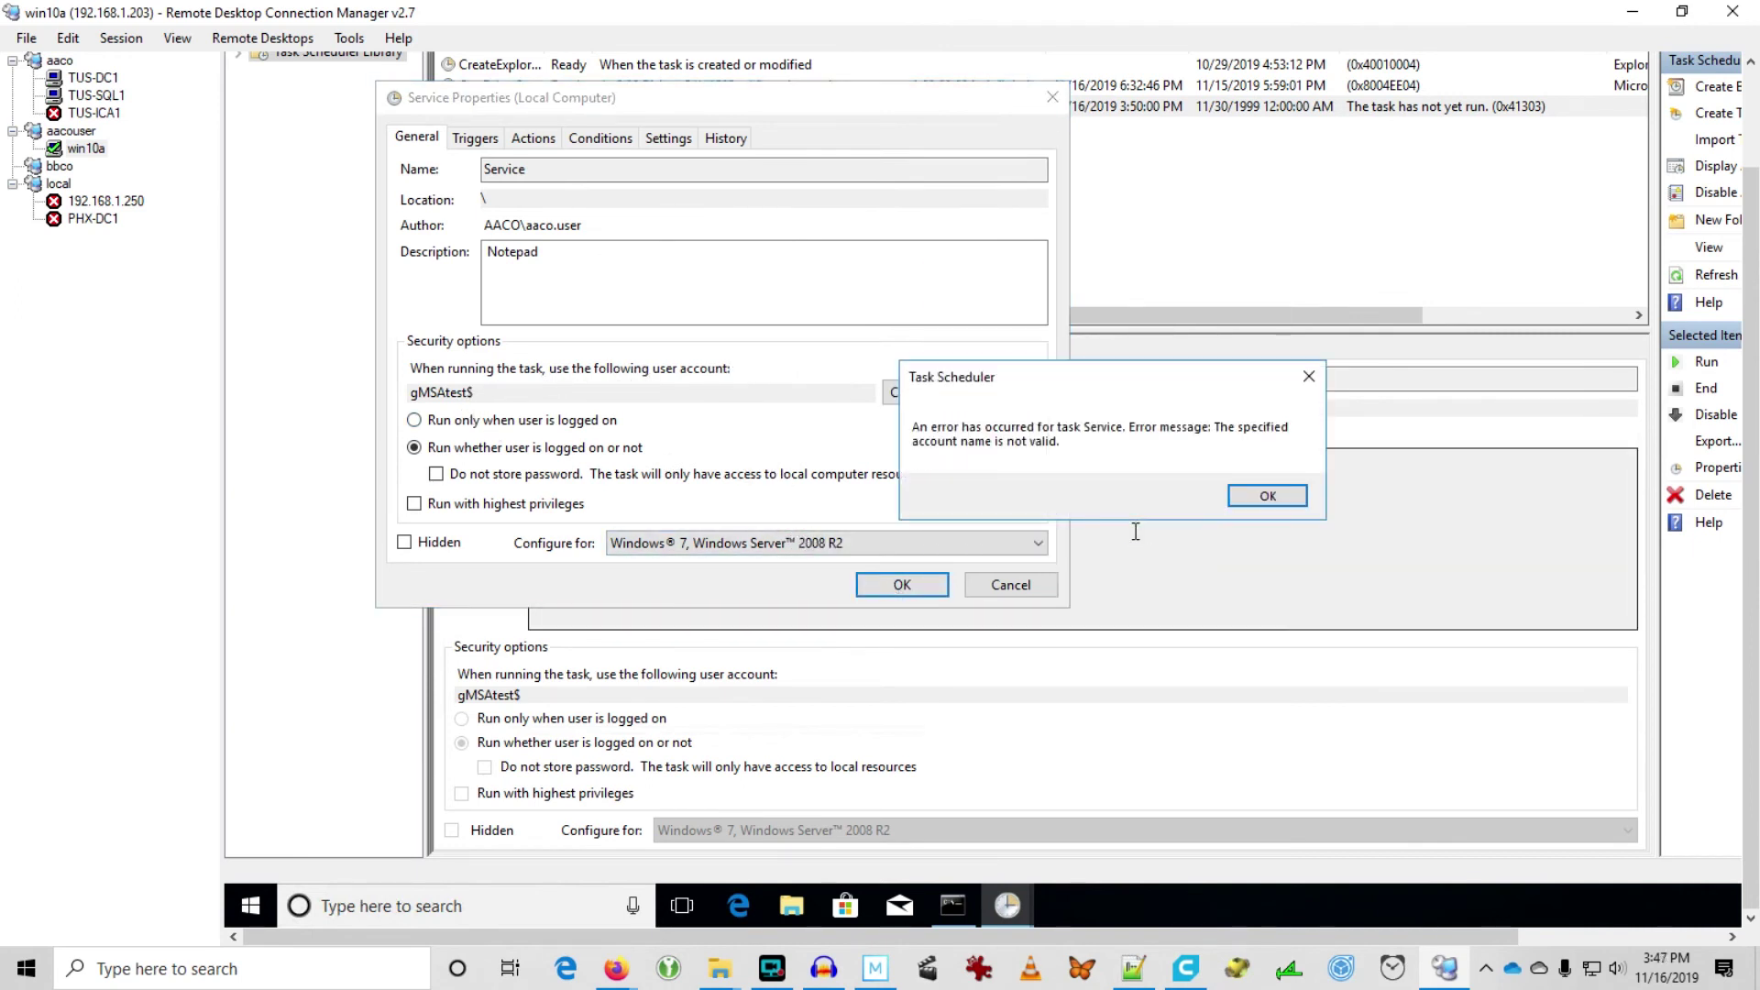
click(1233, 495)
click(1008, 588)
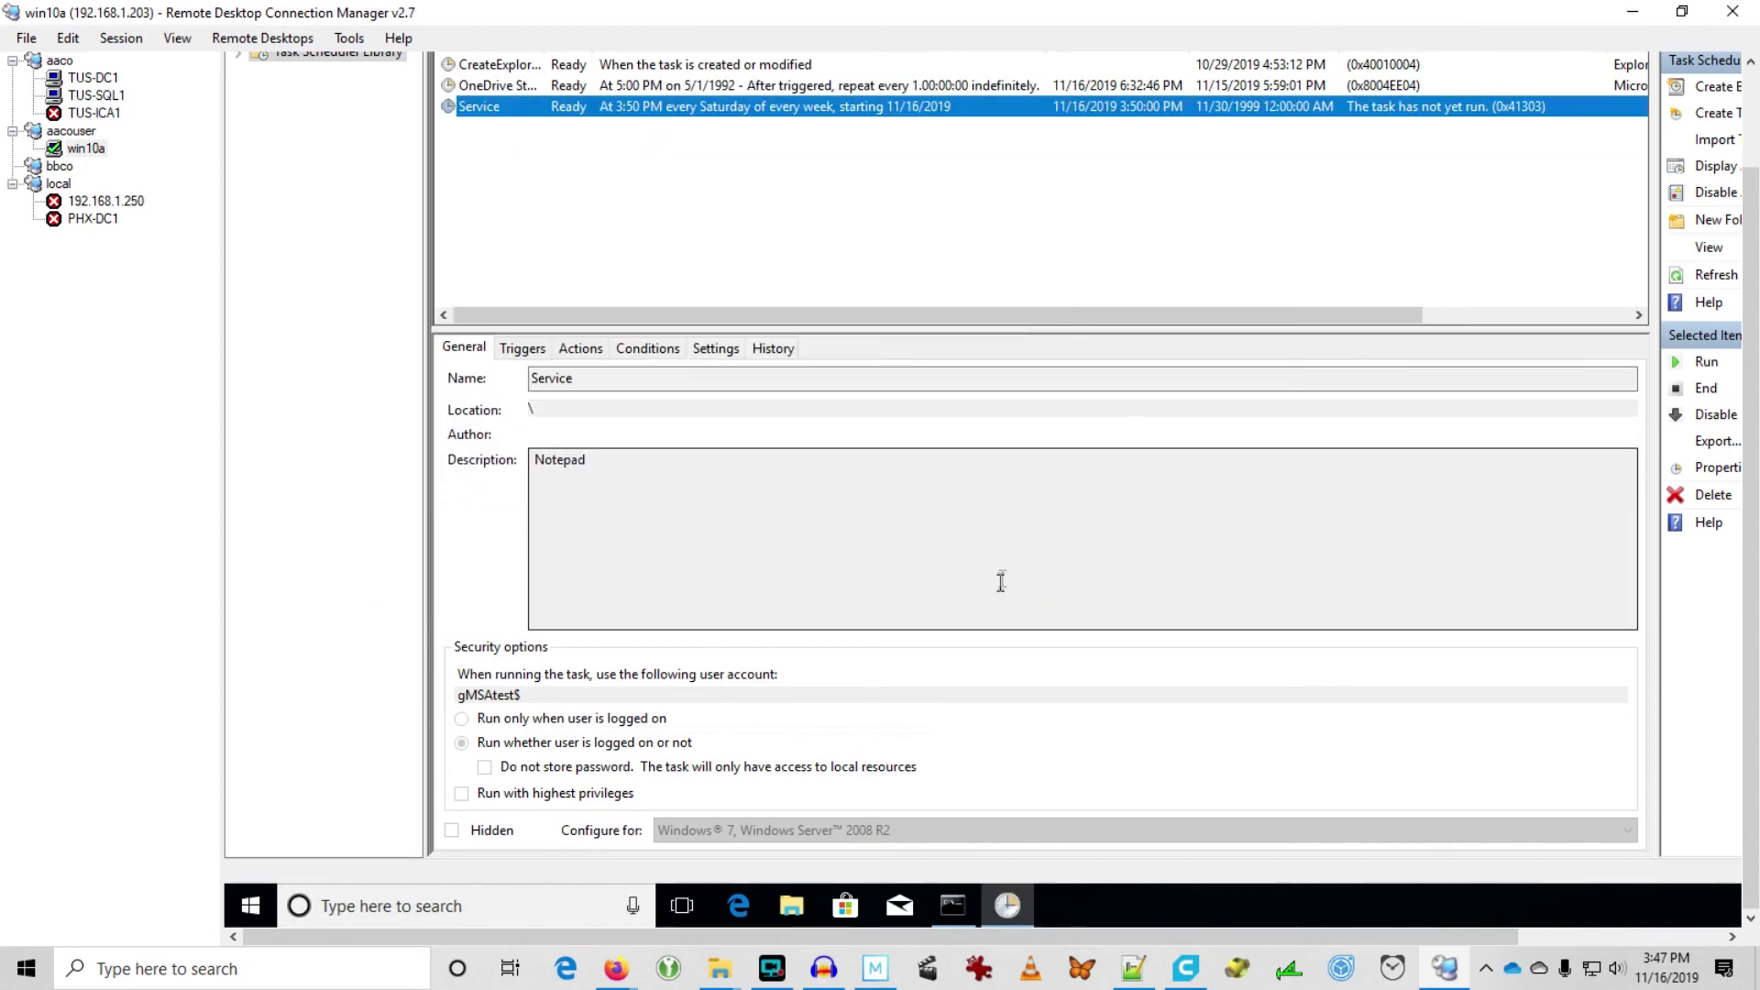
Step: Run the Service task immediately and refresh the task list
click(1706, 361)
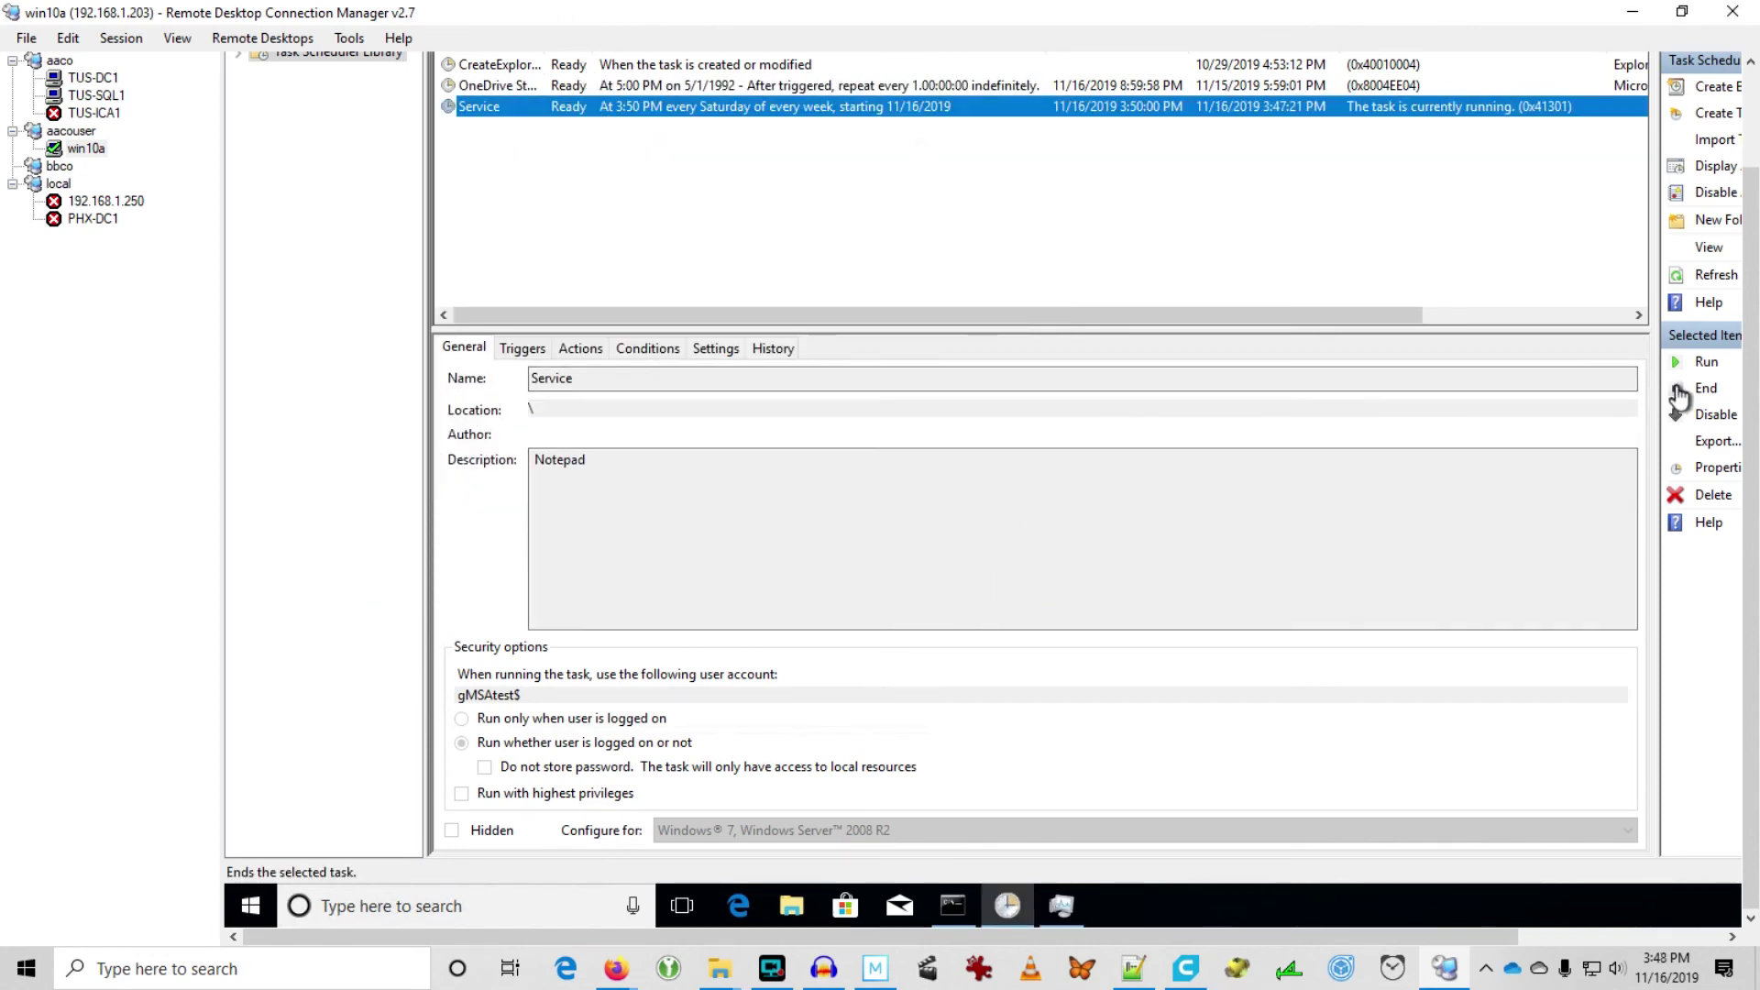
click(1705, 277)
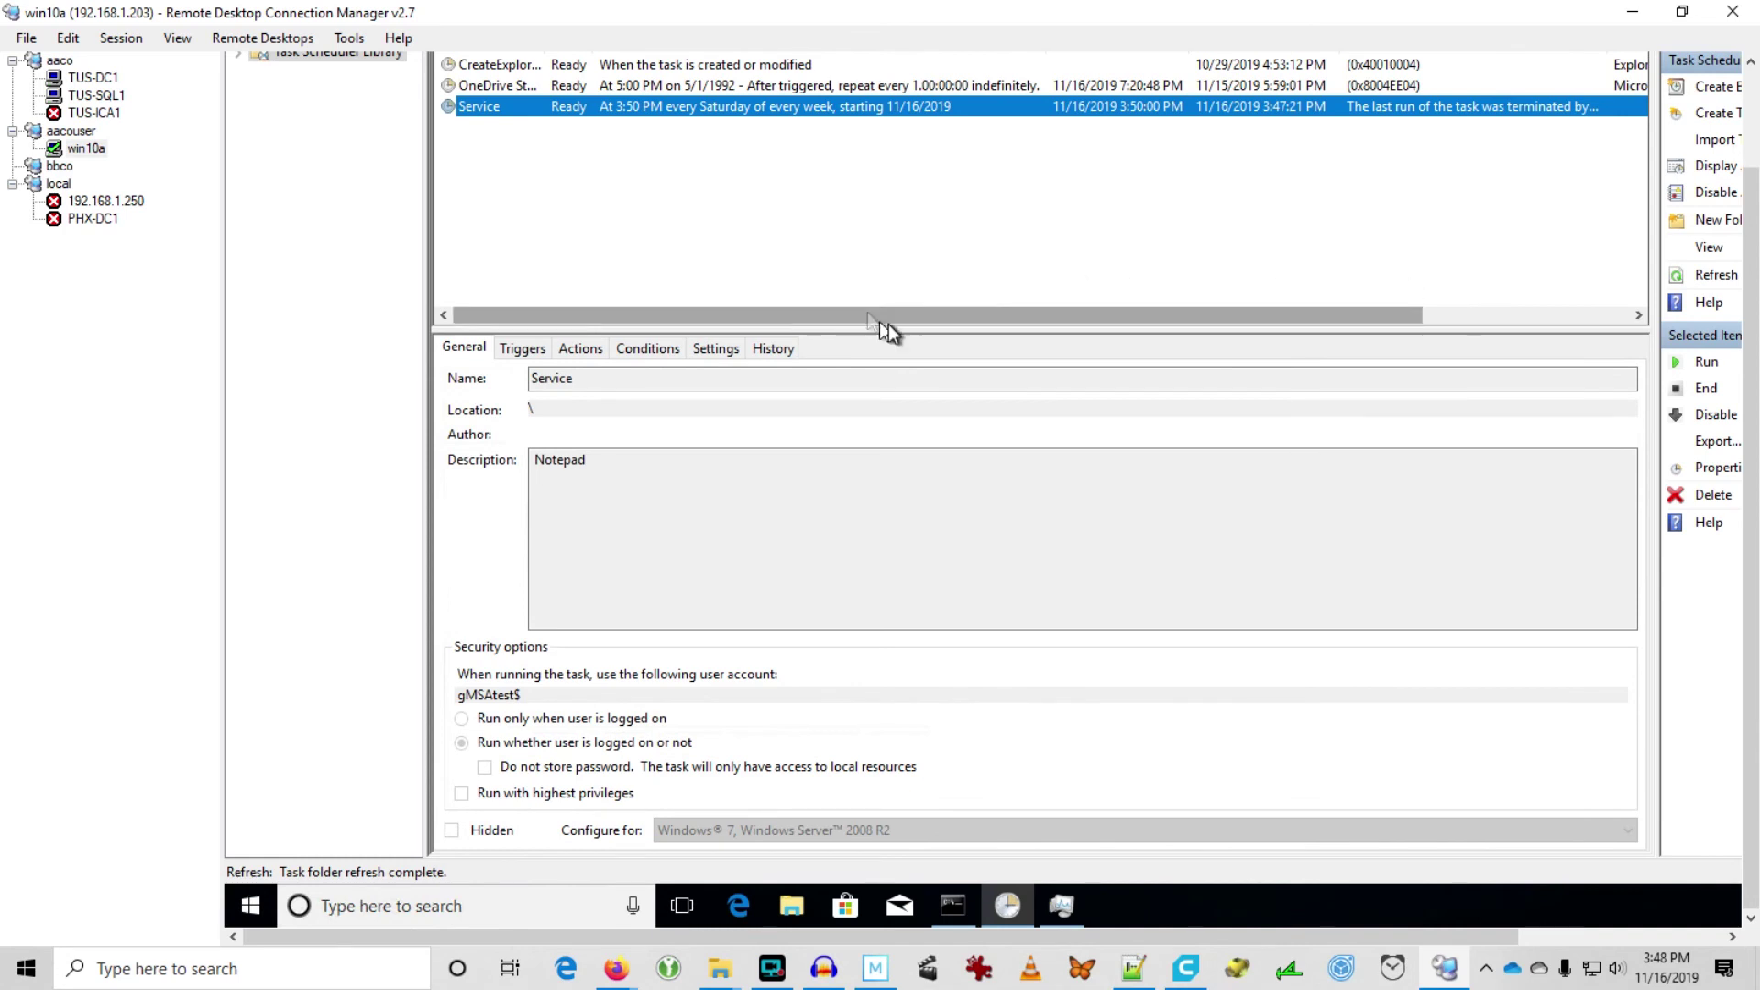
click(1455, 317)
drag(1454, 317, 608, 322)
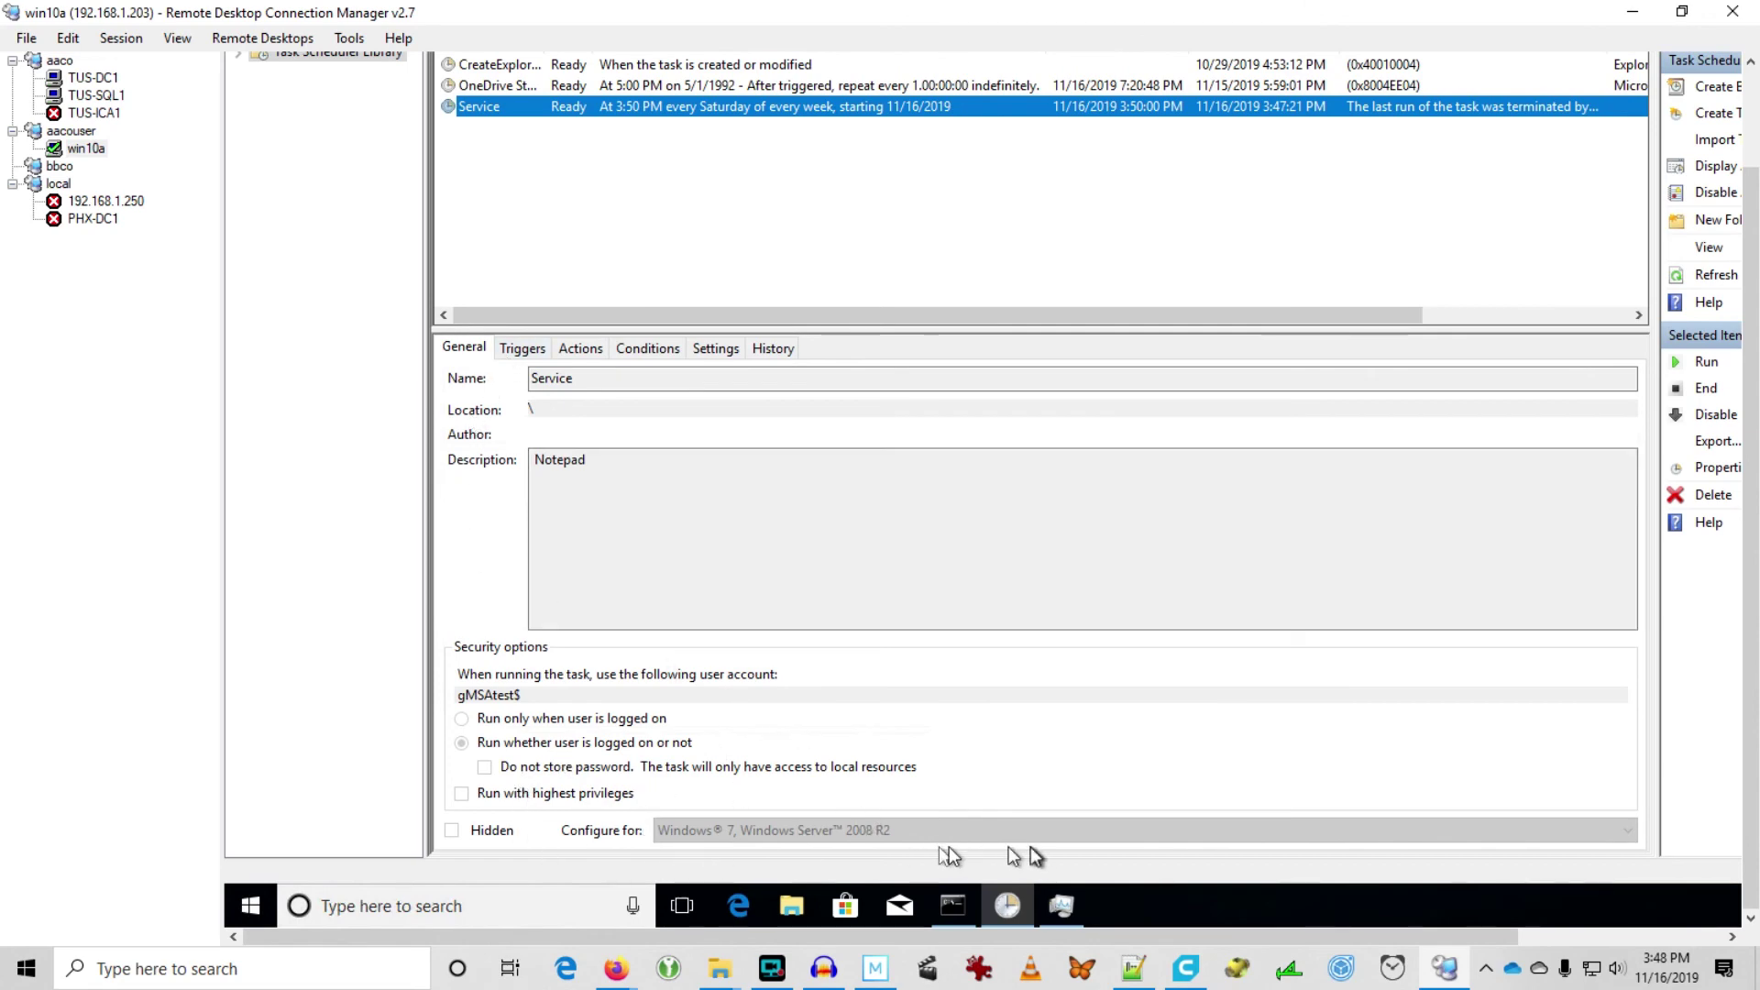
Step: Move Task Manager aside to confirm a Notepad process is running
click(1059, 904)
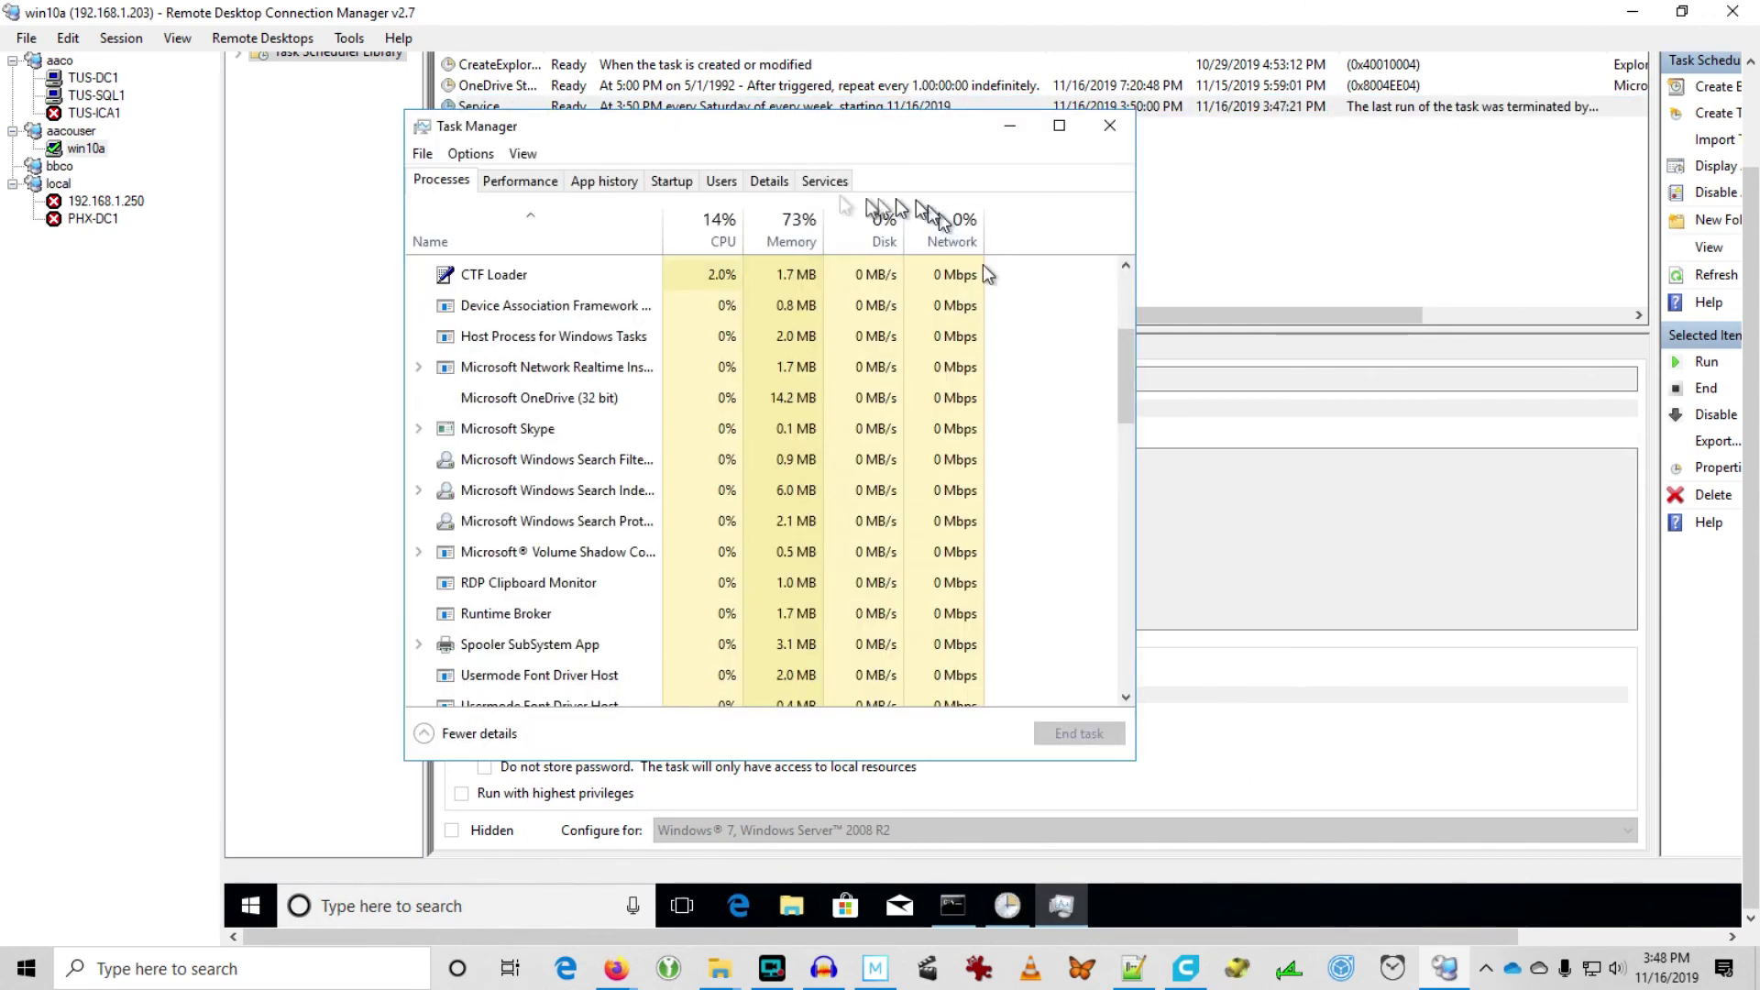
drag(789, 129, 1244, 200)
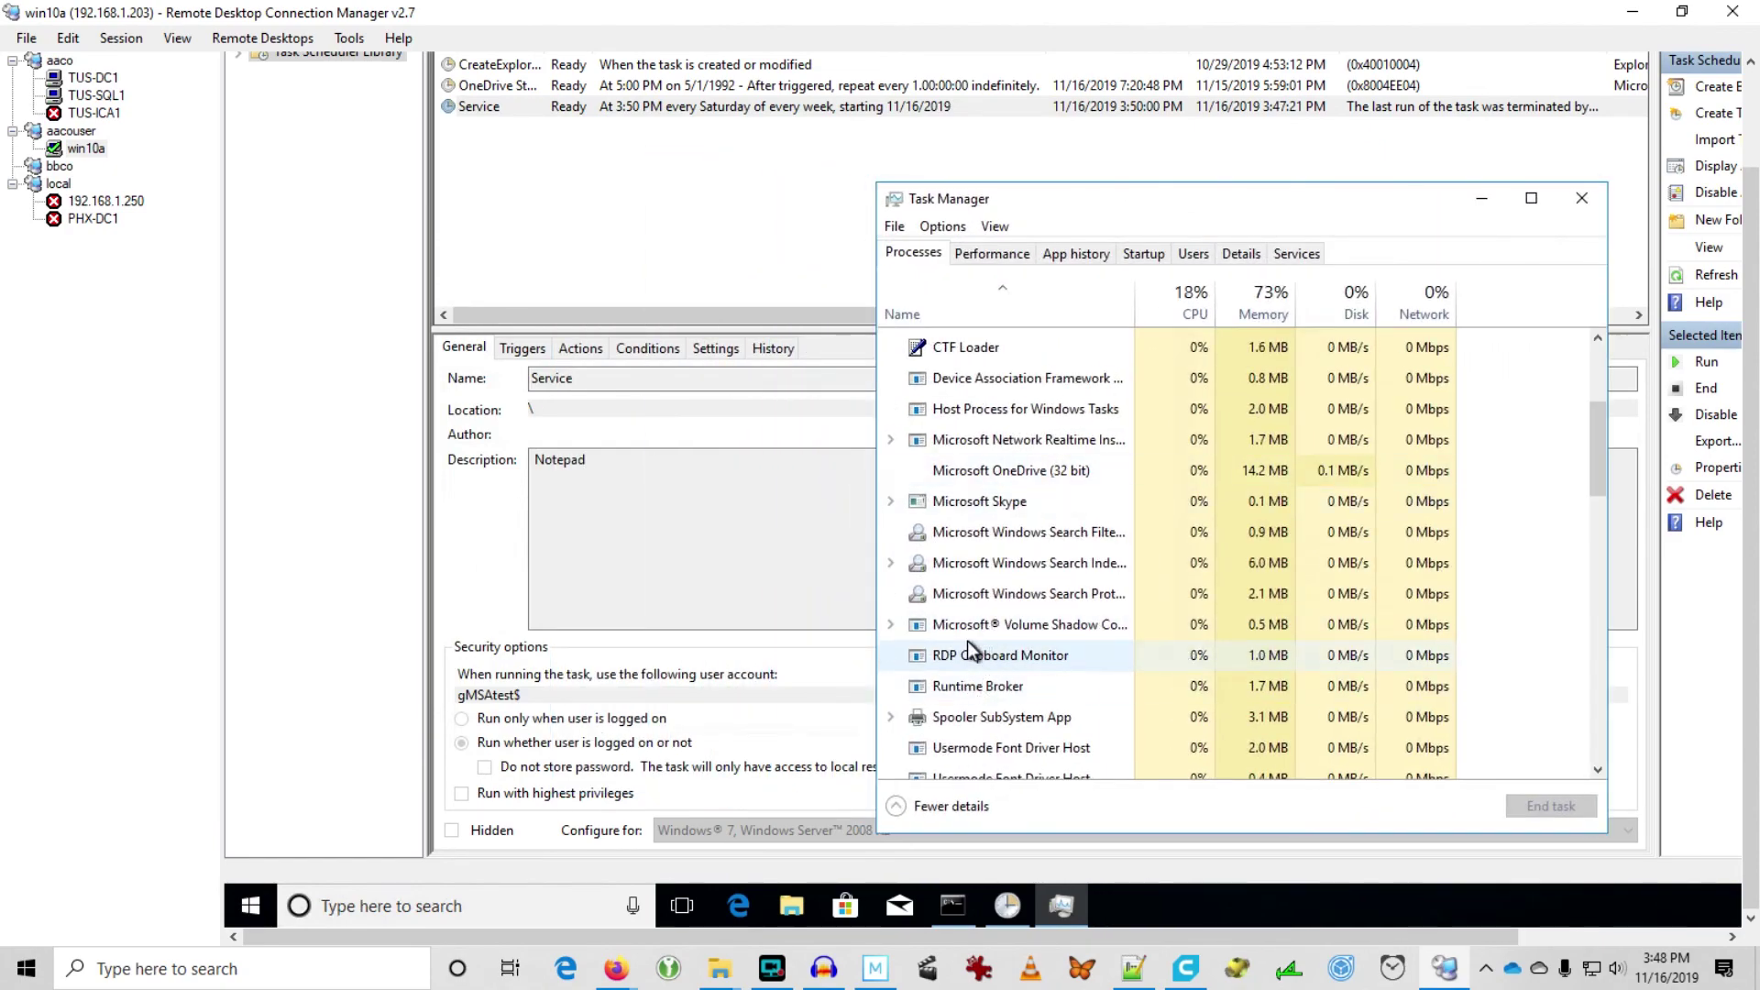
scroll(978, 632, right, 3)
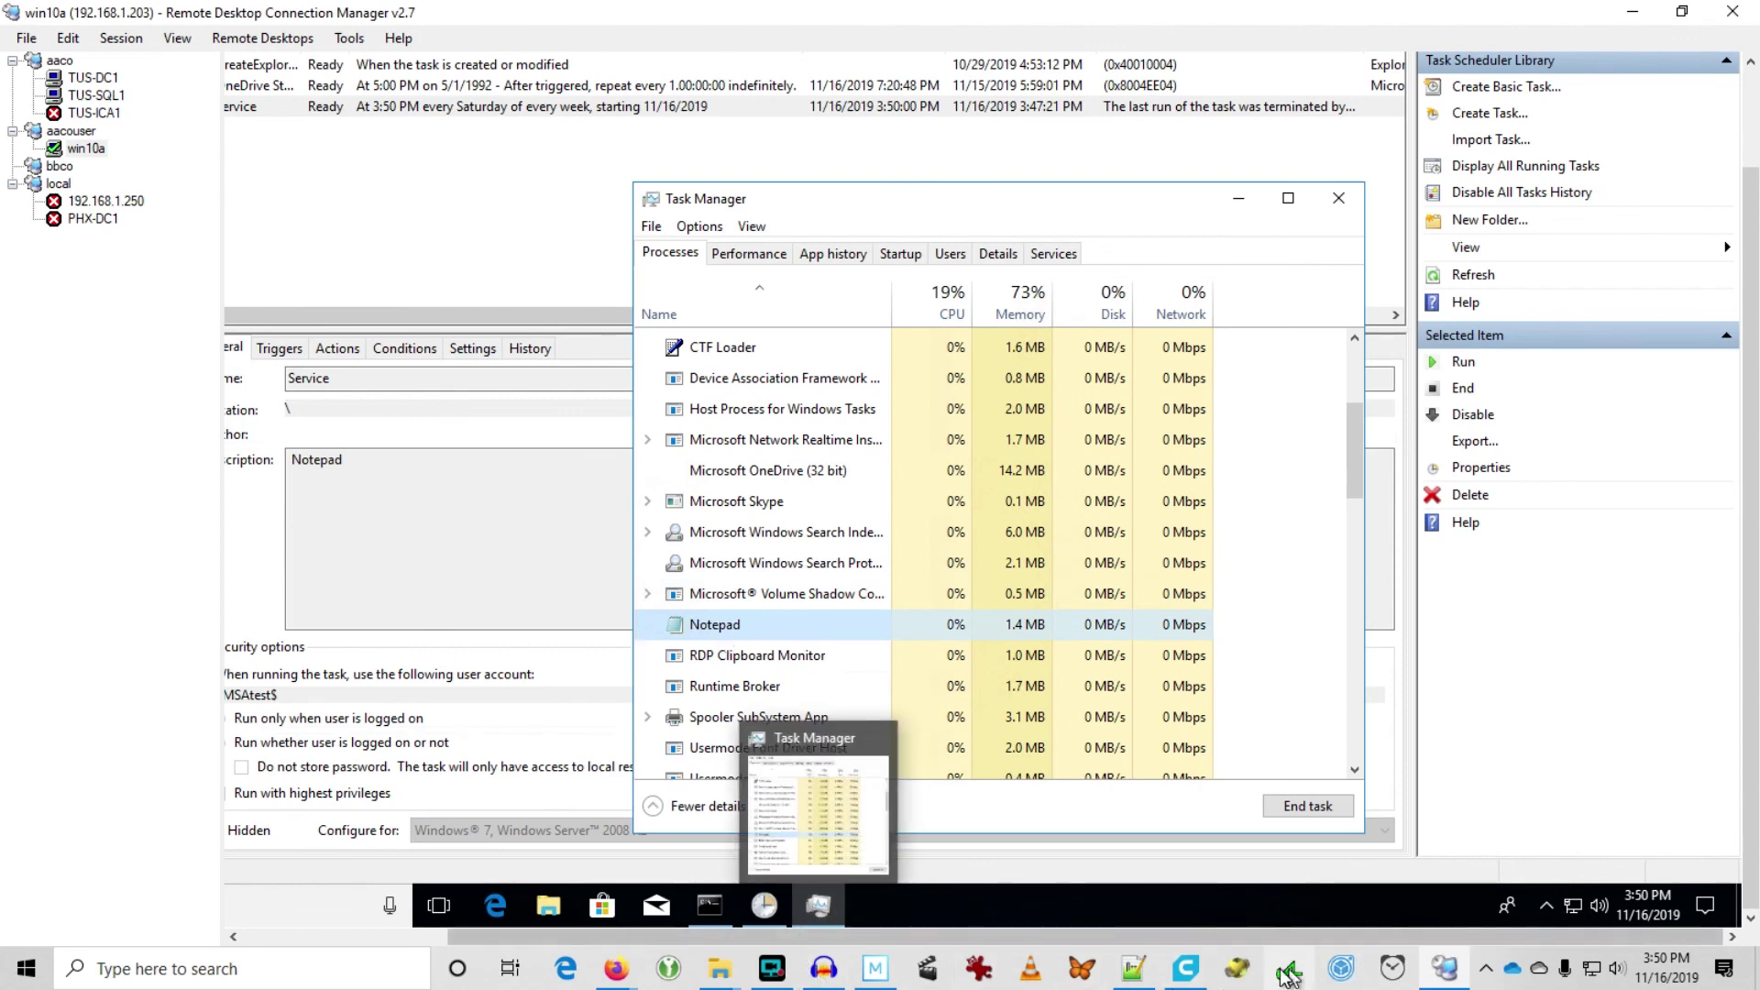
click(1133, 969)
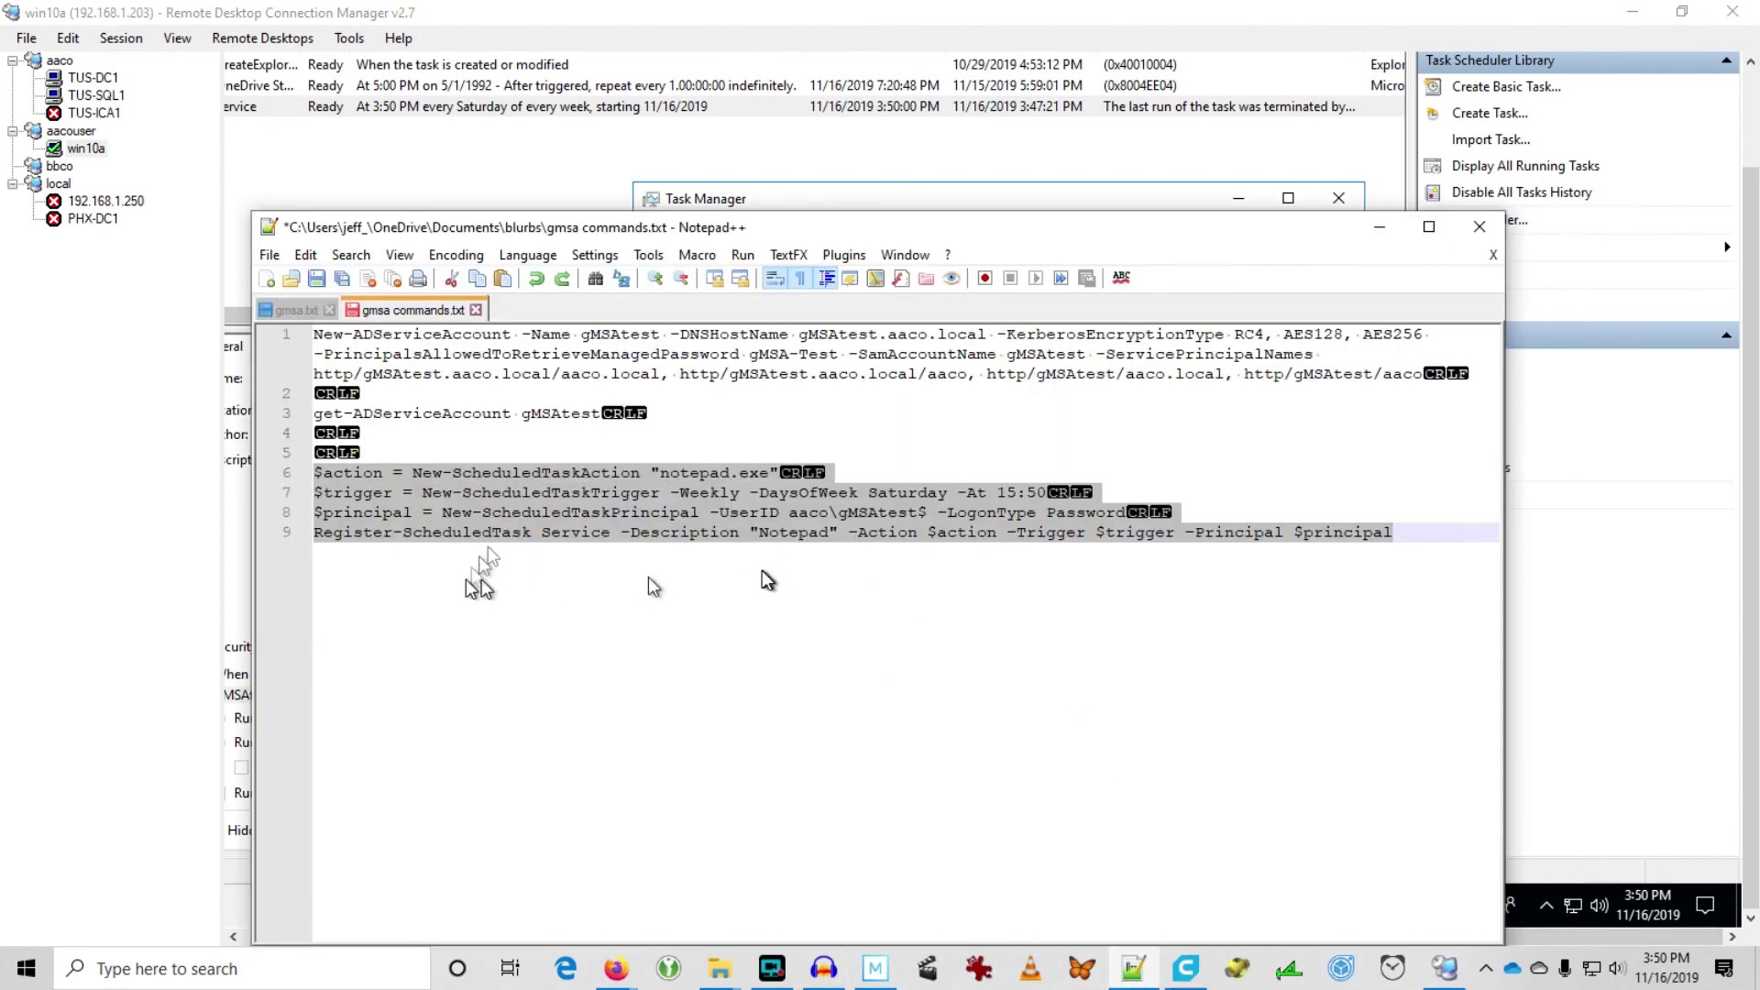
Step: Select the task name Service and highlight the quoted error in the Server Fault question
double_click(577, 534)
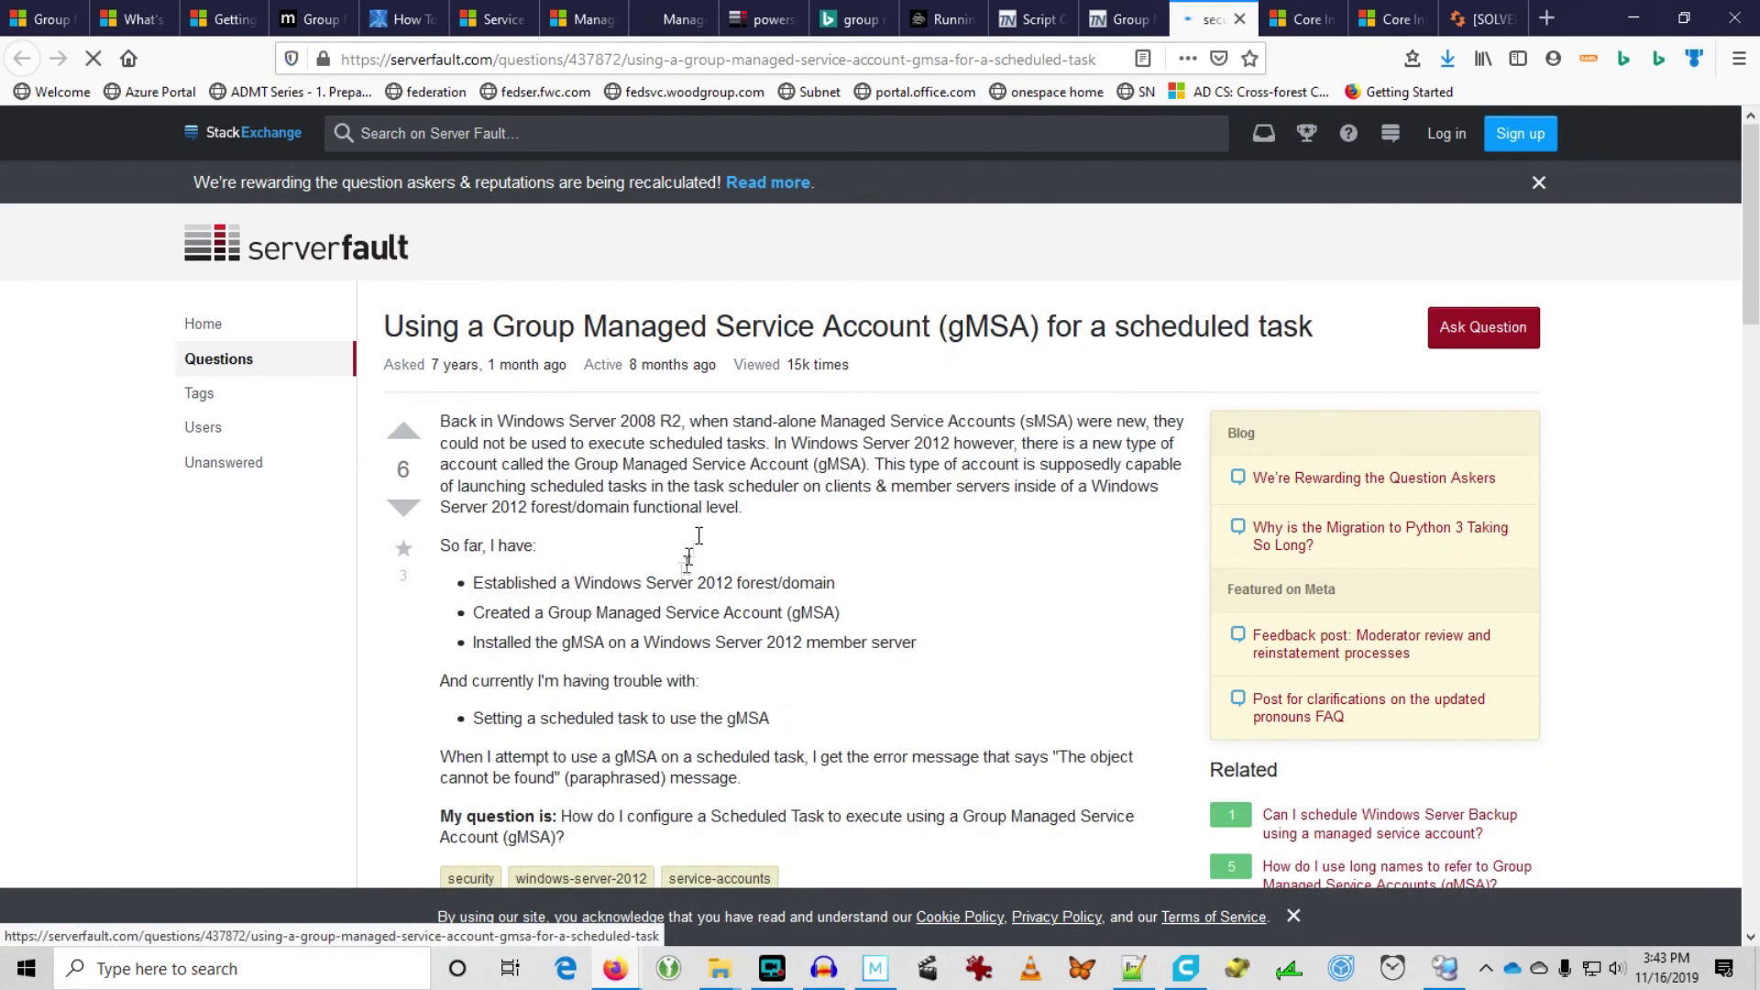
scroll(715, 550, down, 3)
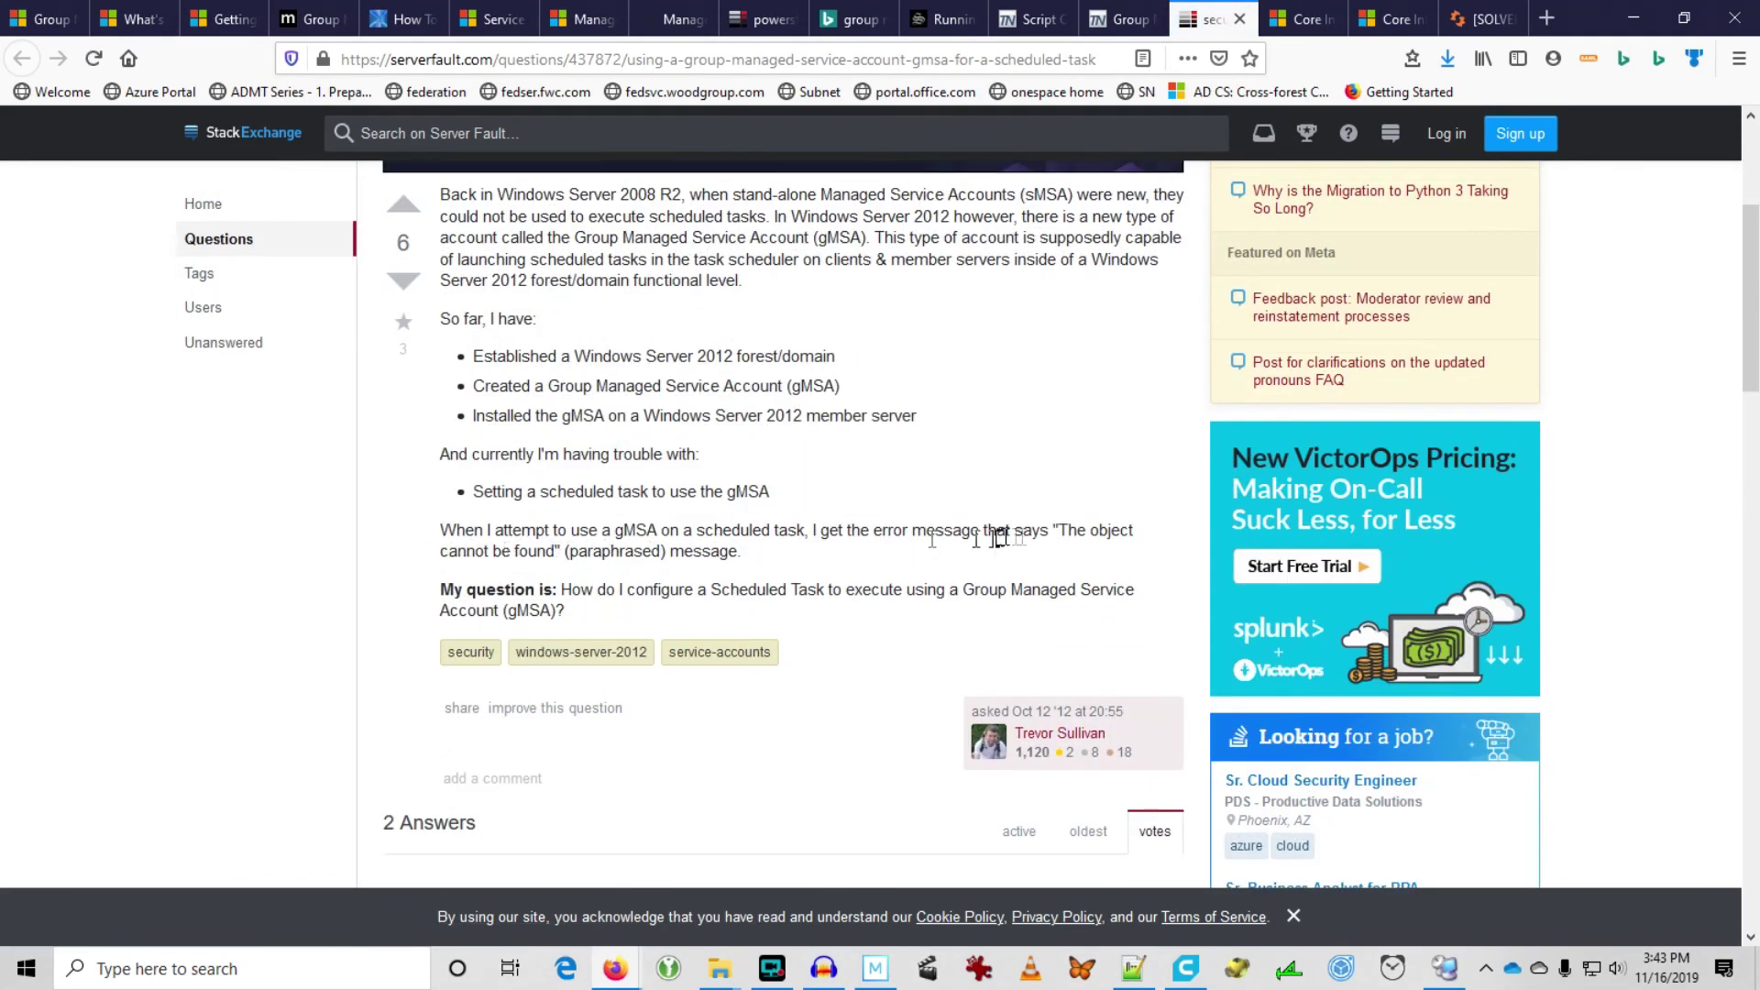
drag(1049, 536, 1055, 561)
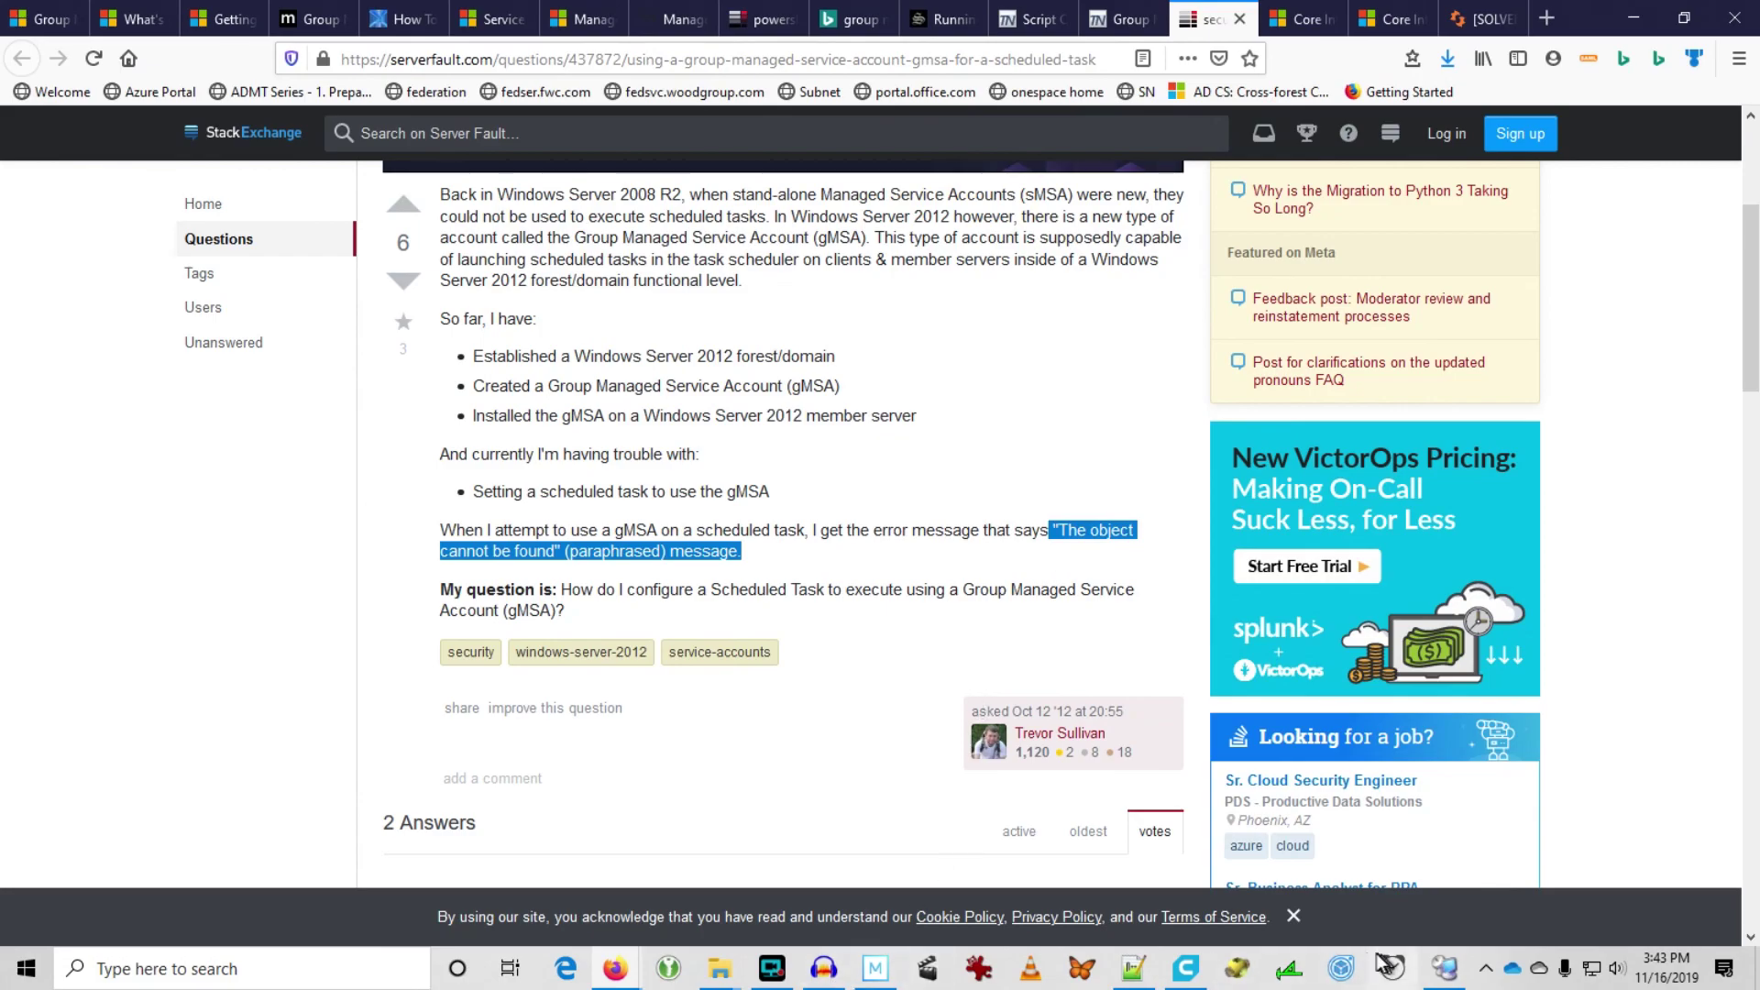
click(1440, 969)
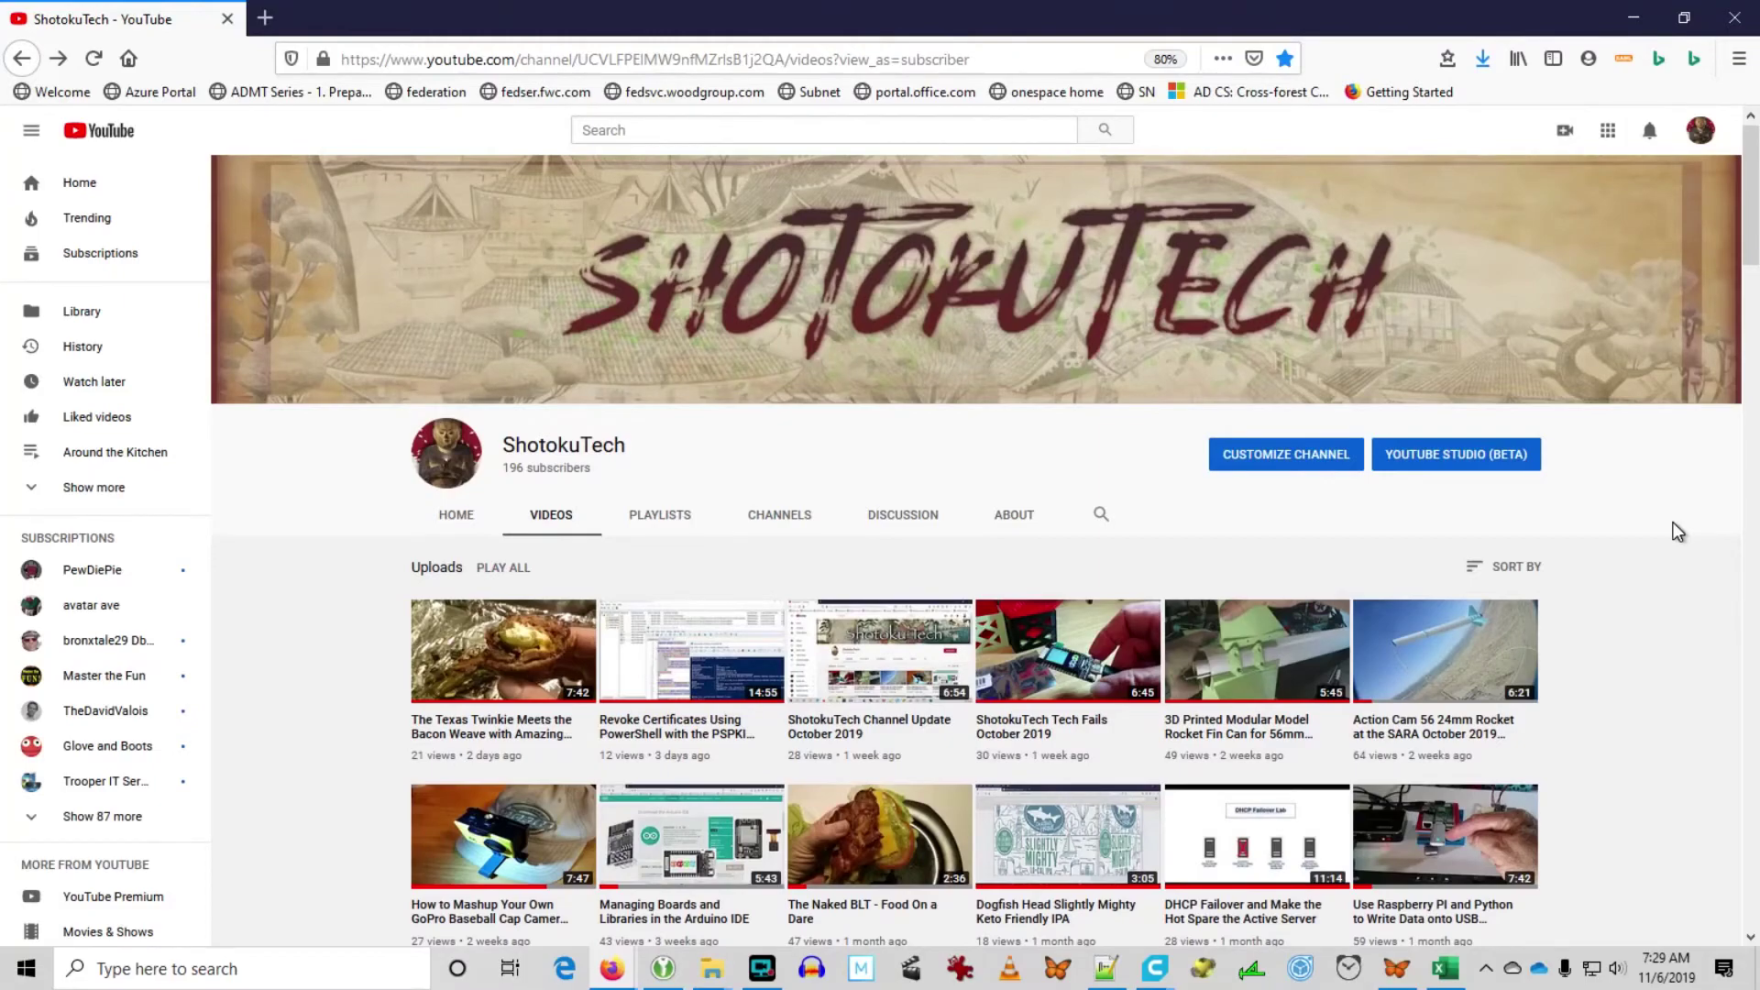
Step: Scroll through the ShotokuTech channel's uploads grid on YouTube
scroll(1678, 532, down, 8)
scroll(1678, 532, down, 8)
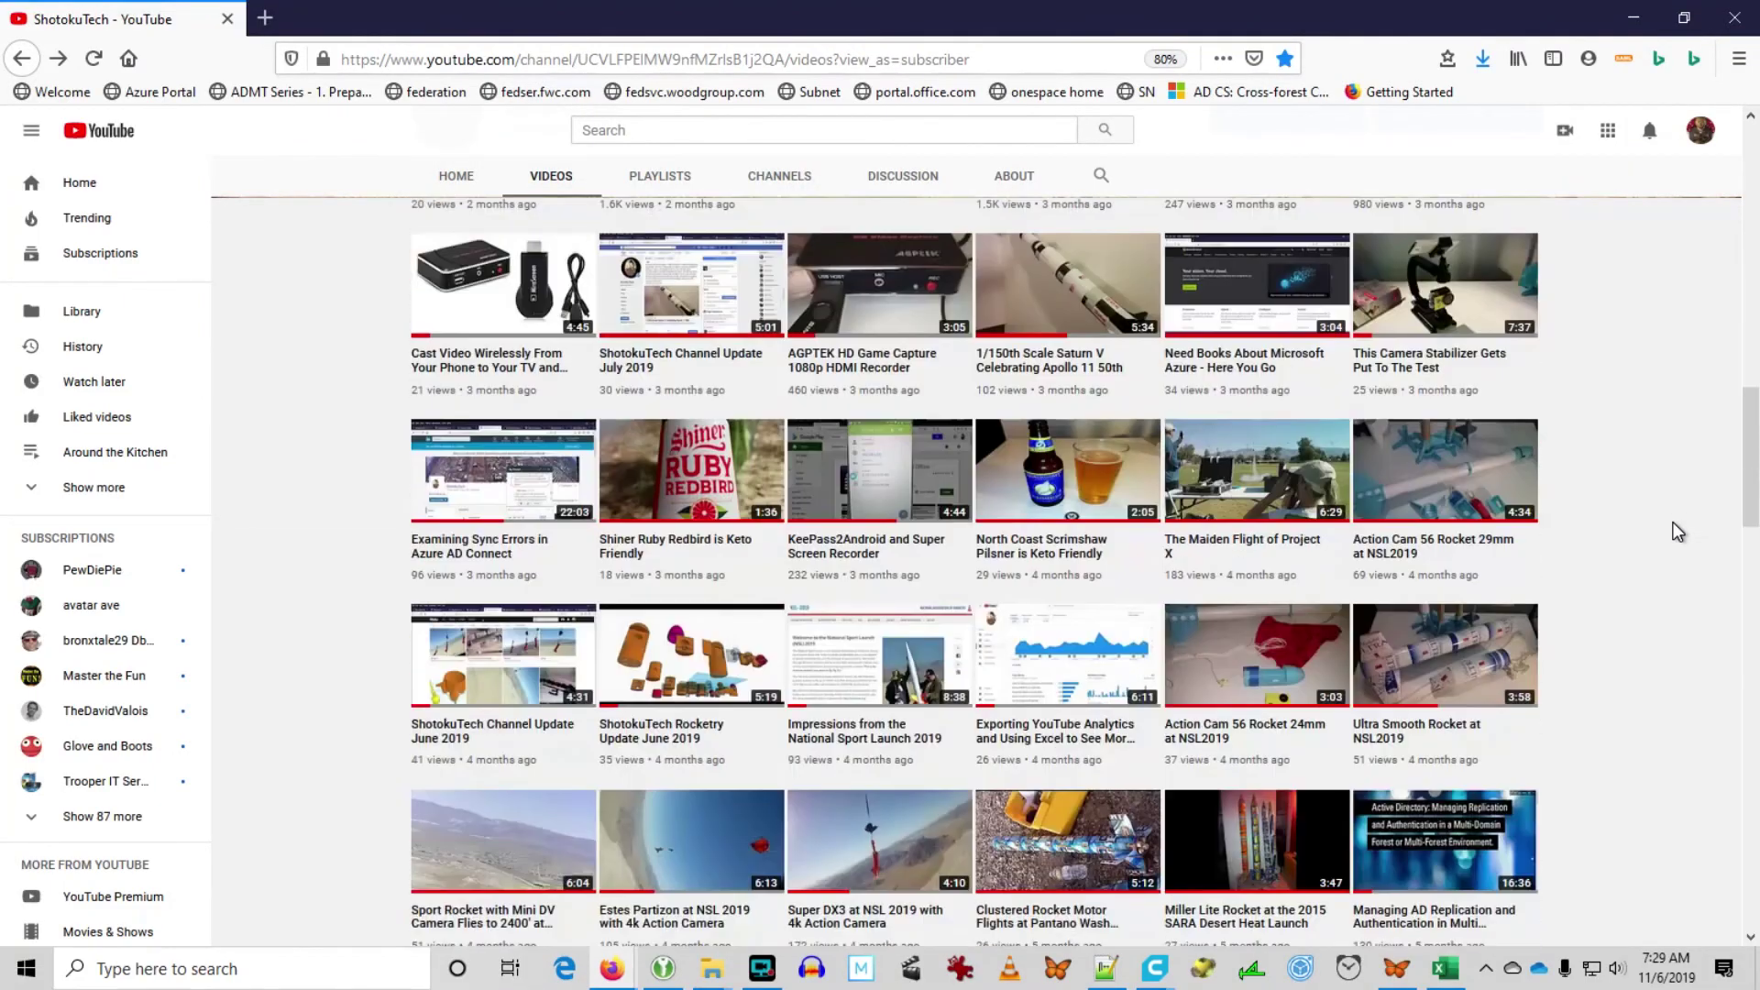
scroll(1678, 532, down, 8)
scroll(1677, 532, down, 15)
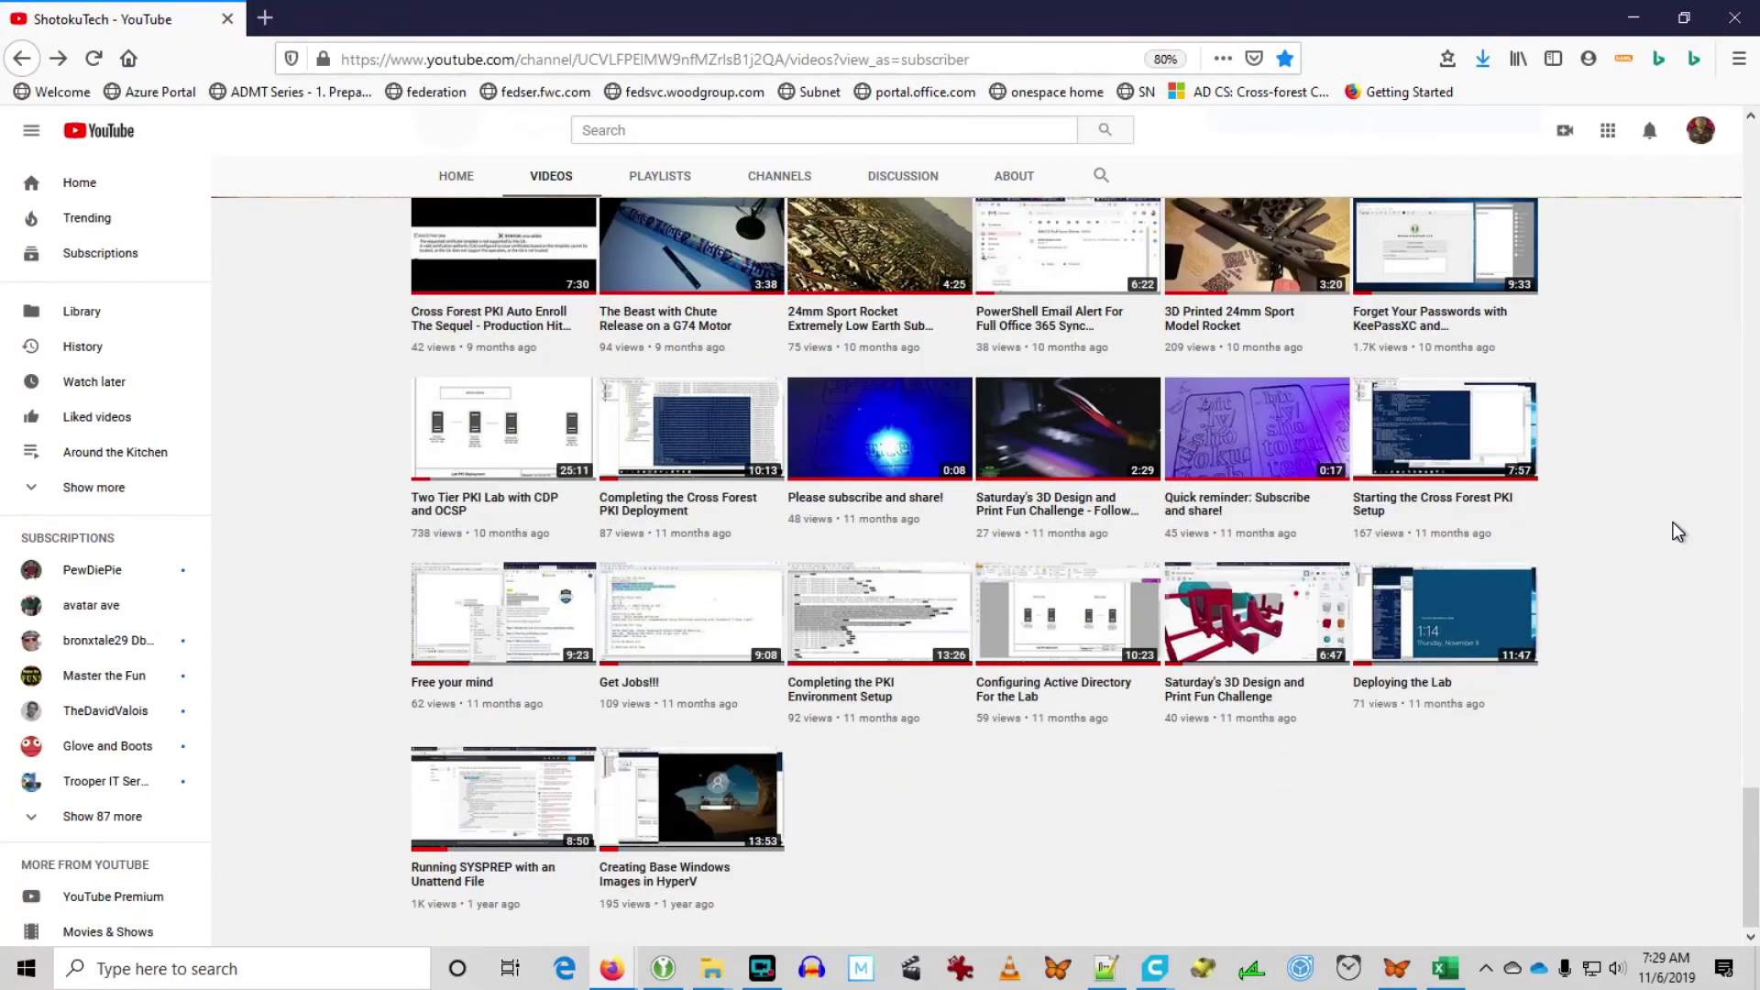
scroll(1678, 532, up, 8)
scroll(1677, 531, up, 10)
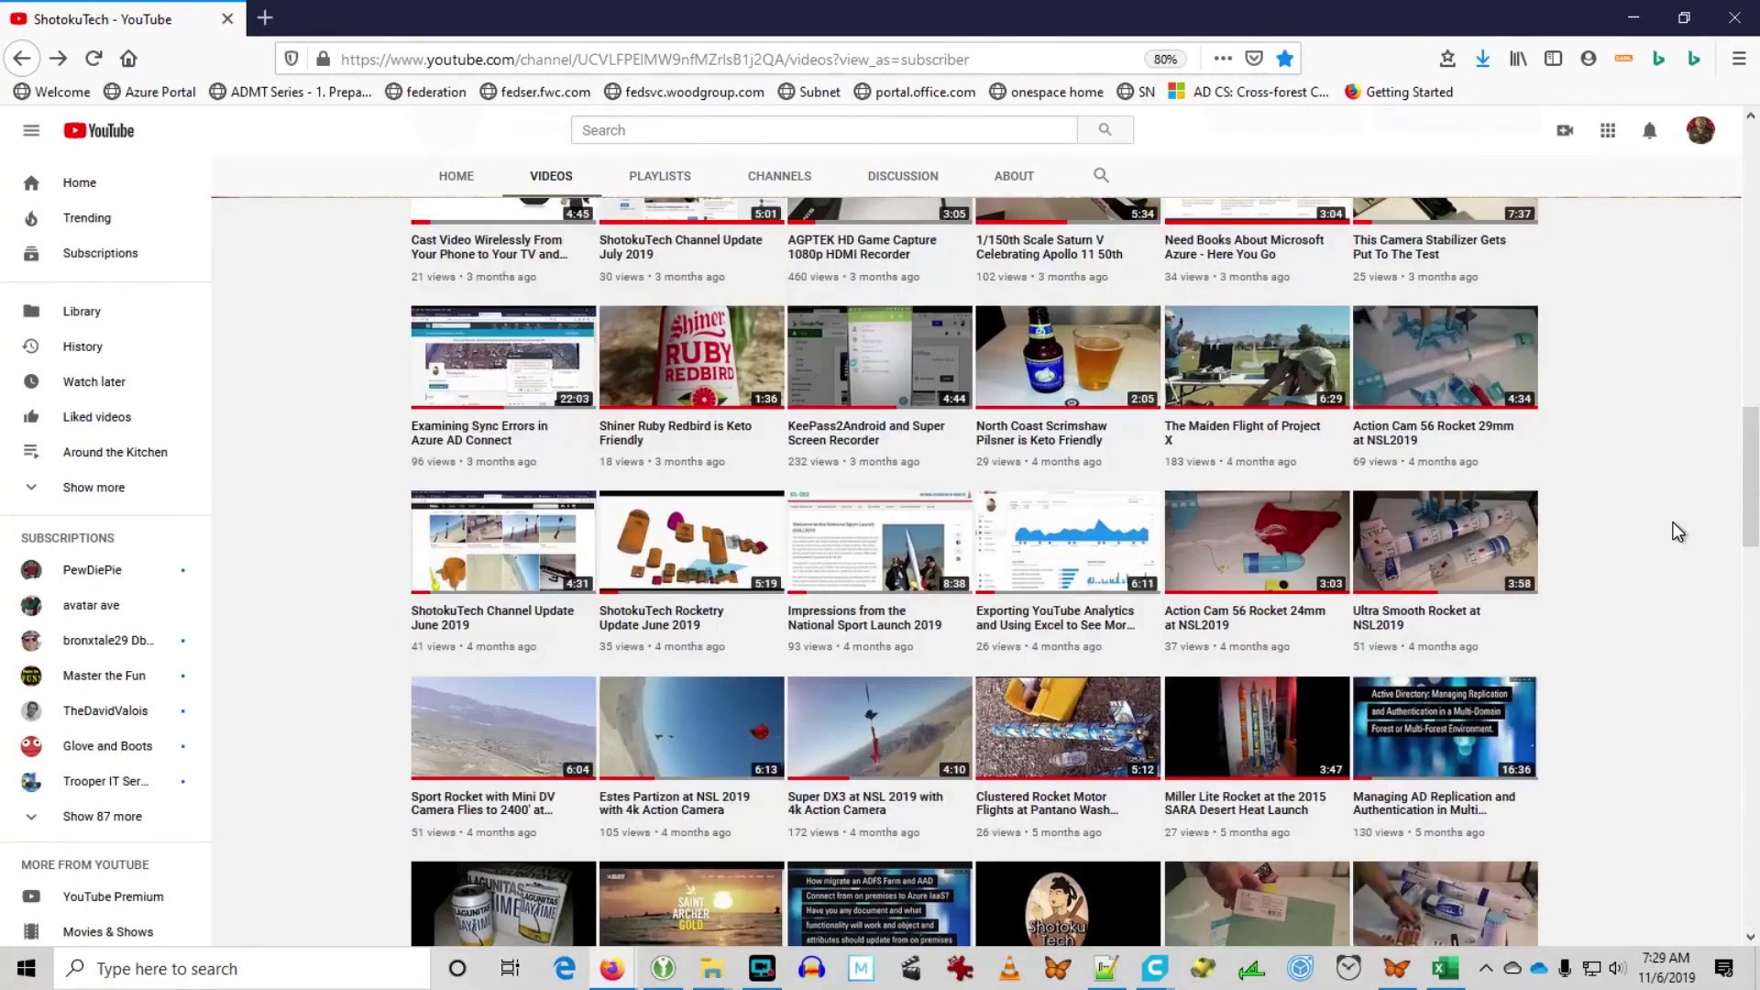